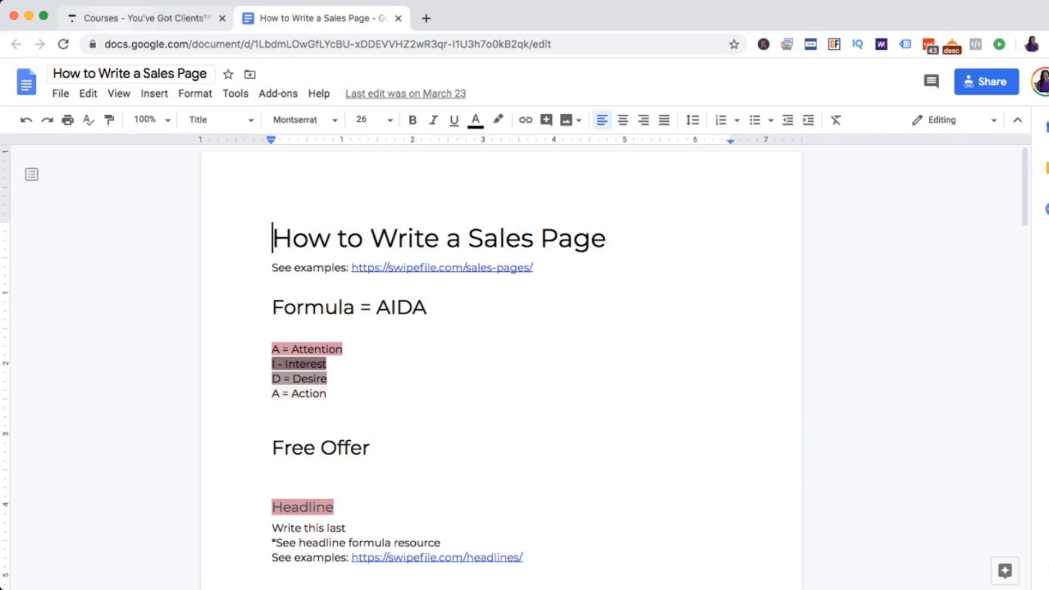
Step: Switch to Thinkific and create a new course from the Blank template, named Sales Page Course
click(119, 19)
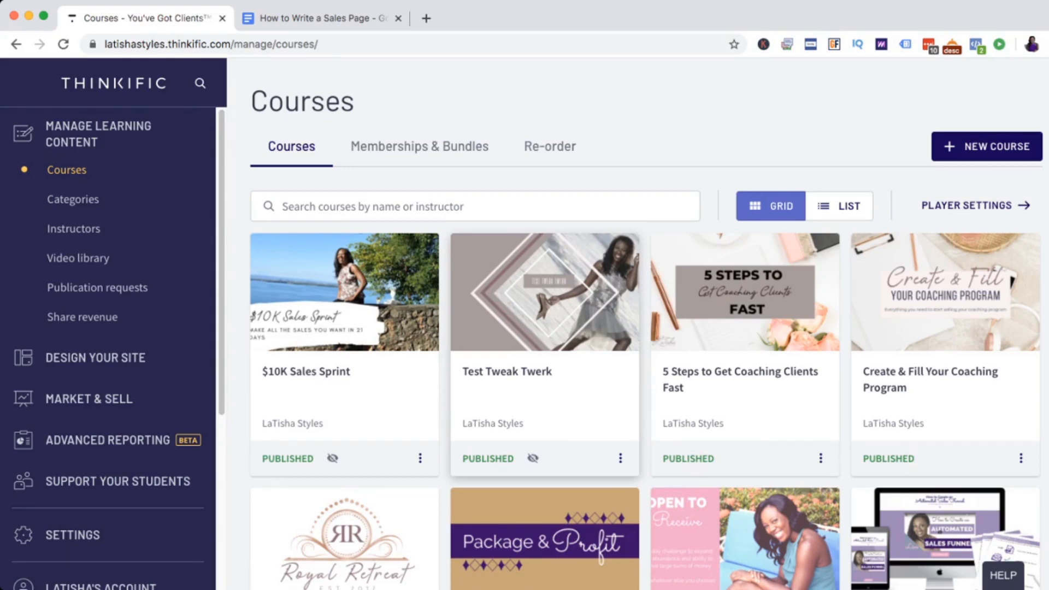
click(986, 146)
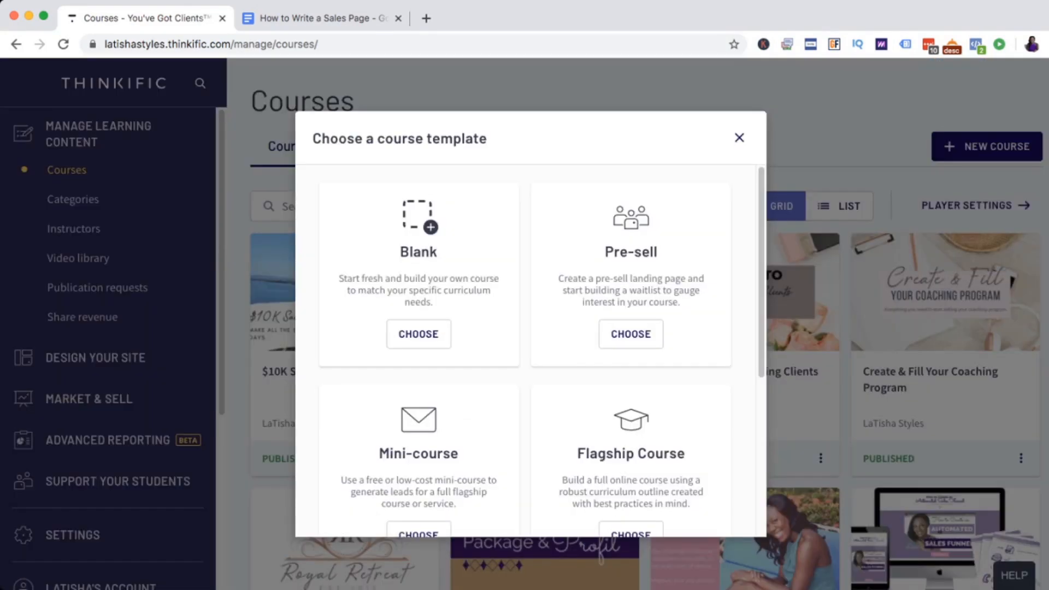
click(419, 334)
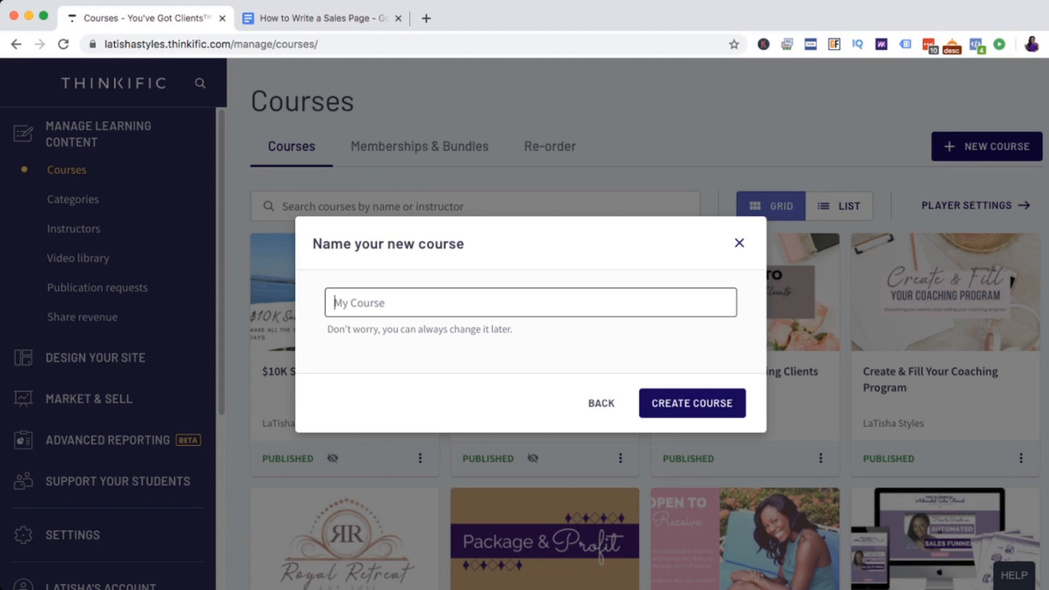
text(Sales Page Course)
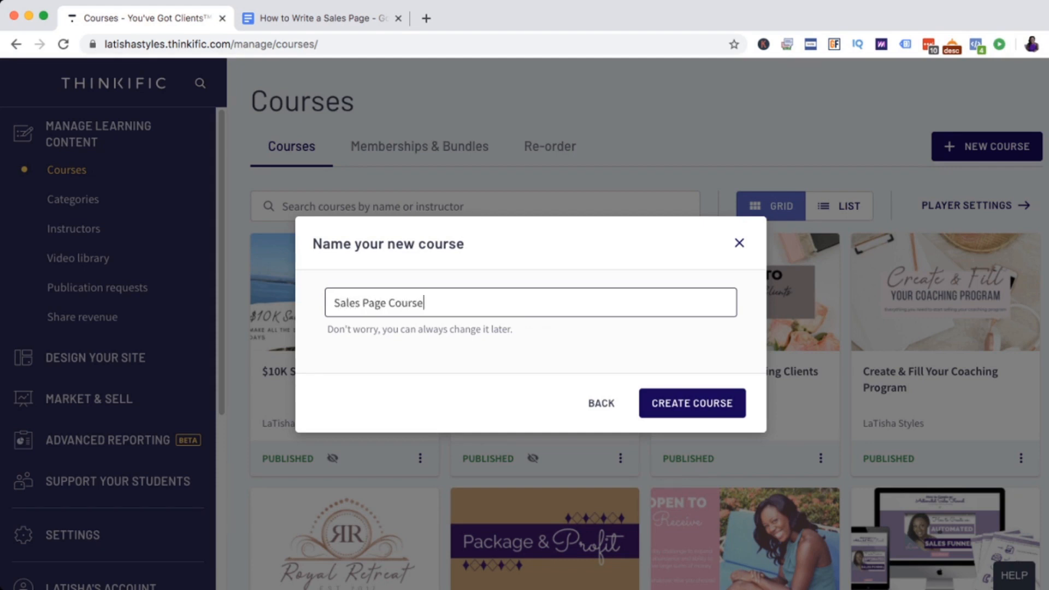
key(Return)
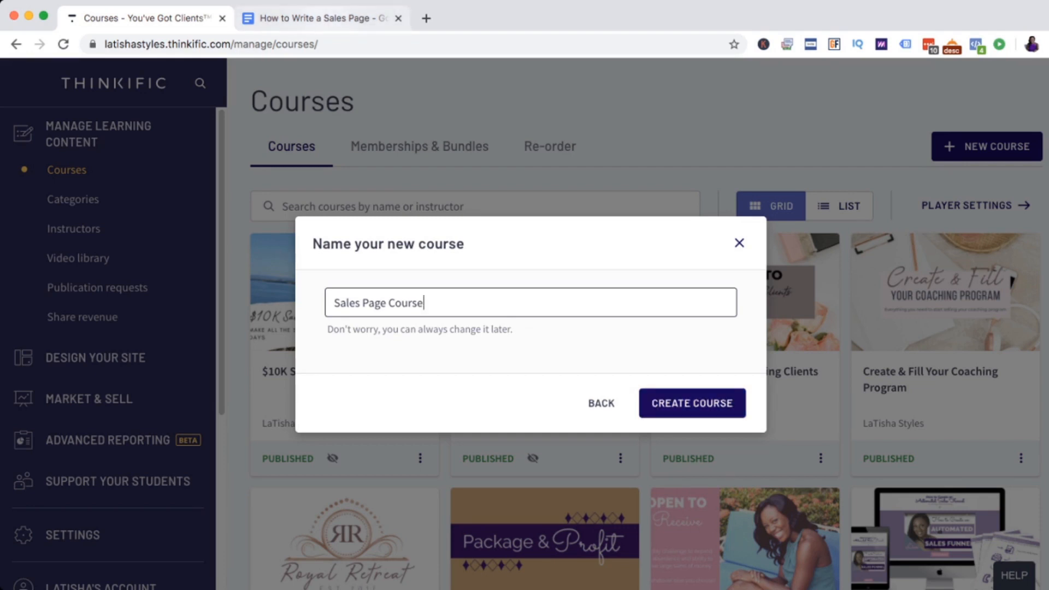
click(322, 18)
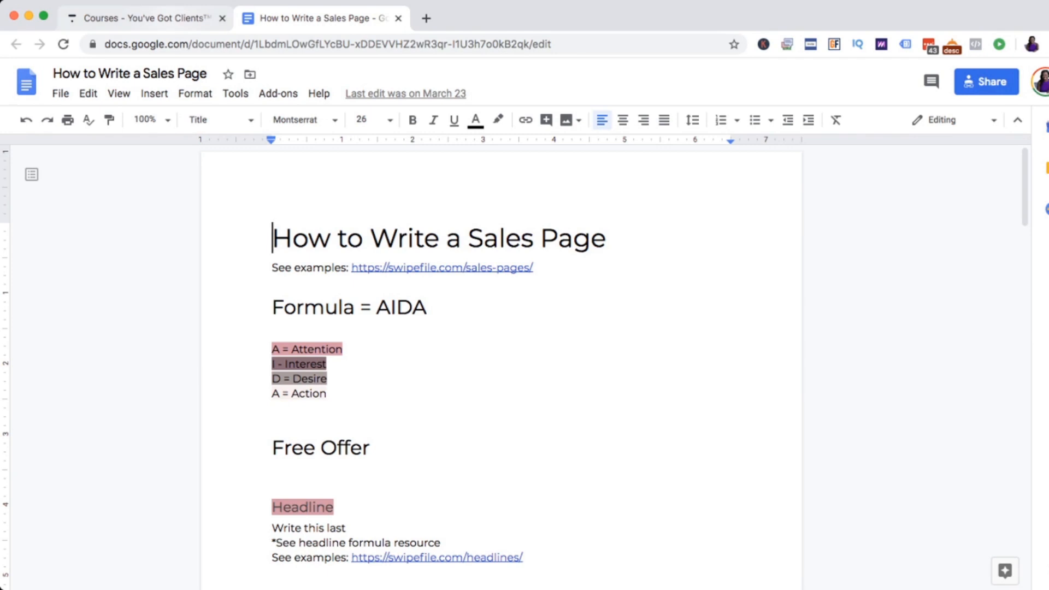
click(145, 18)
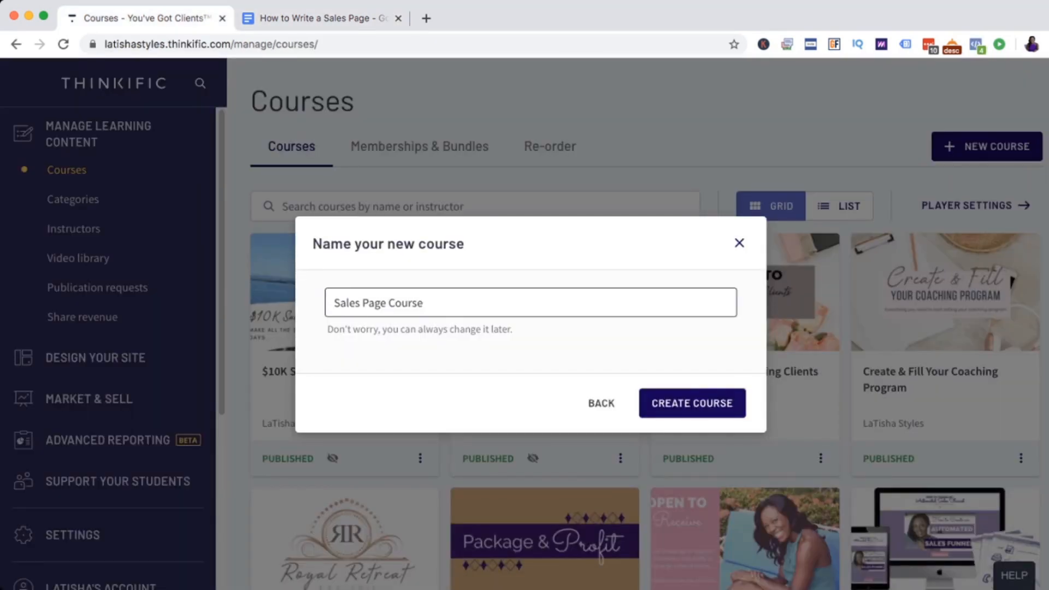
key(Return)
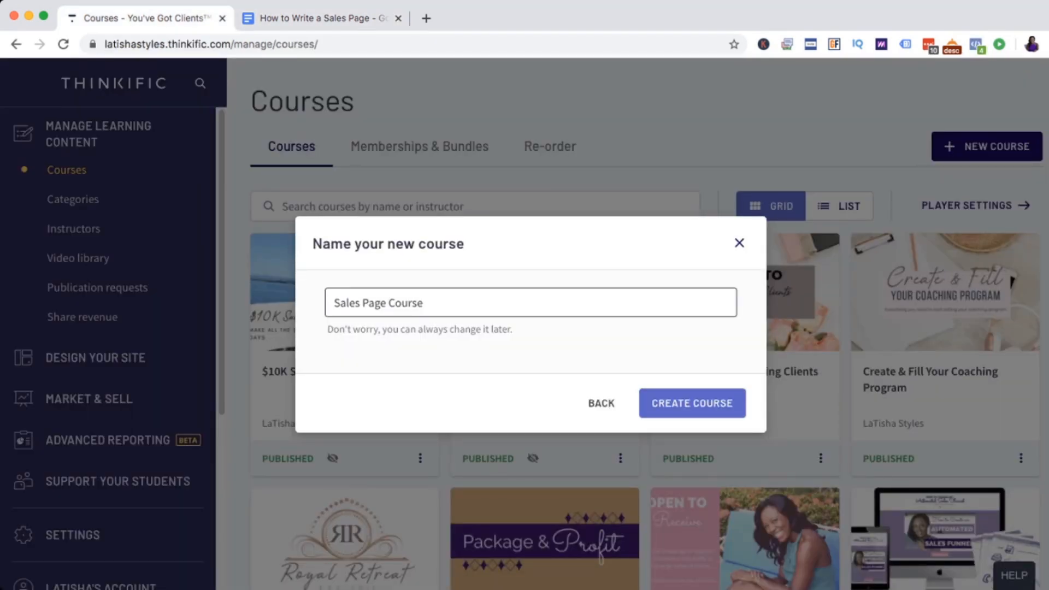
click(693, 403)
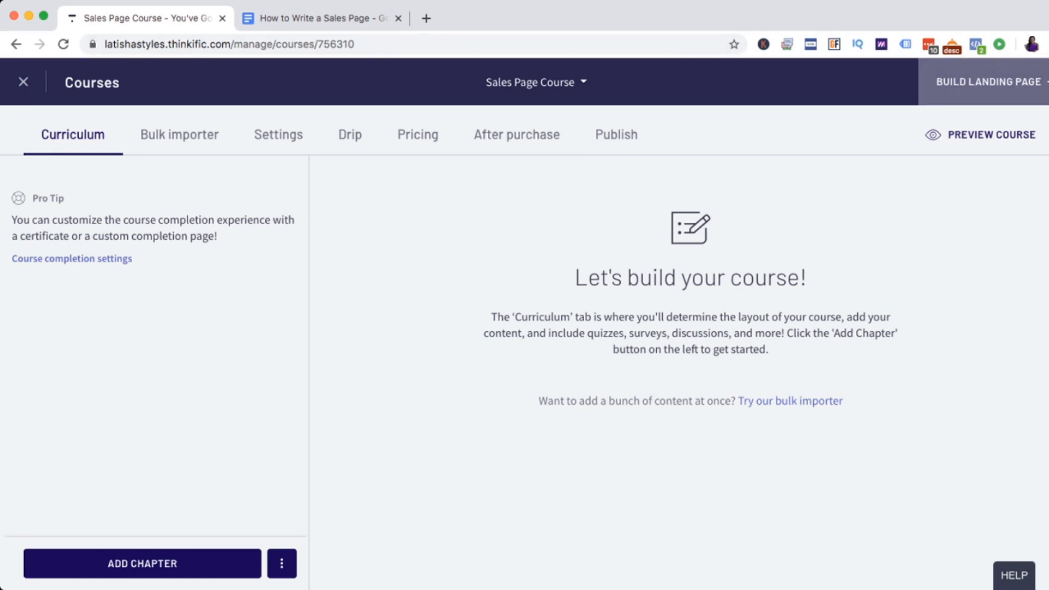
Step: Open the Sales Page Course landing page in the site builder and examine its default banner and curriculum sections
click(989, 82)
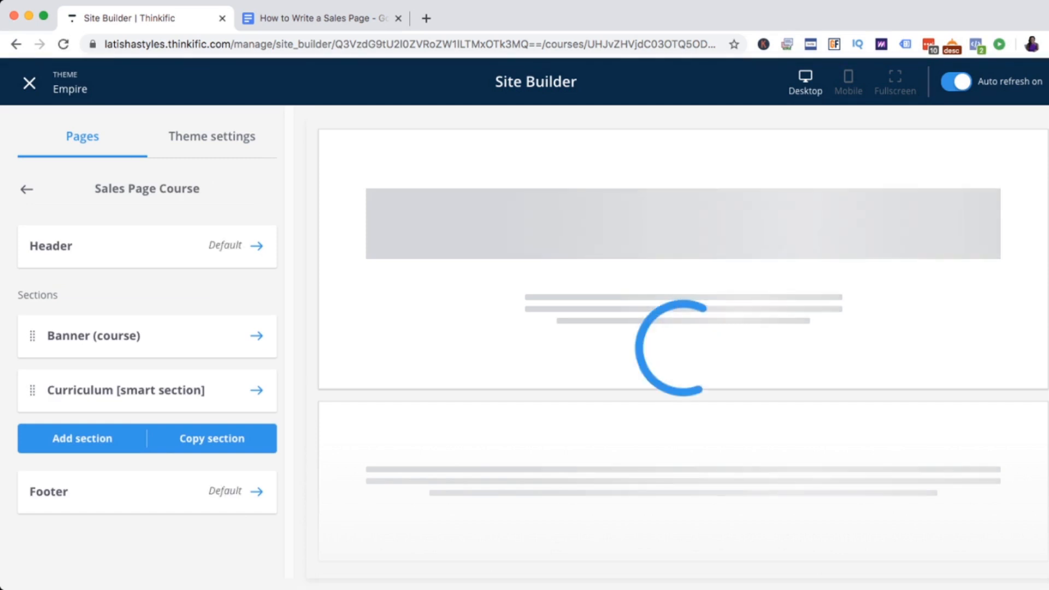
scroll(677, 347, down, 3)
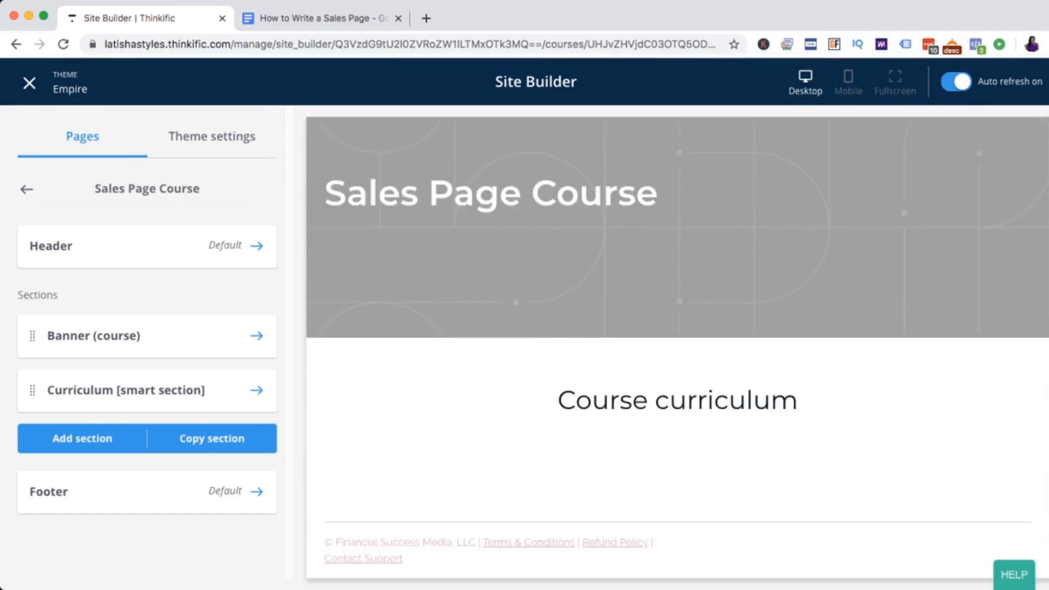
scroll(677, 348, up, 3)
scroll(678, 348, down, 3)
scroll(677, 347, up, 2)
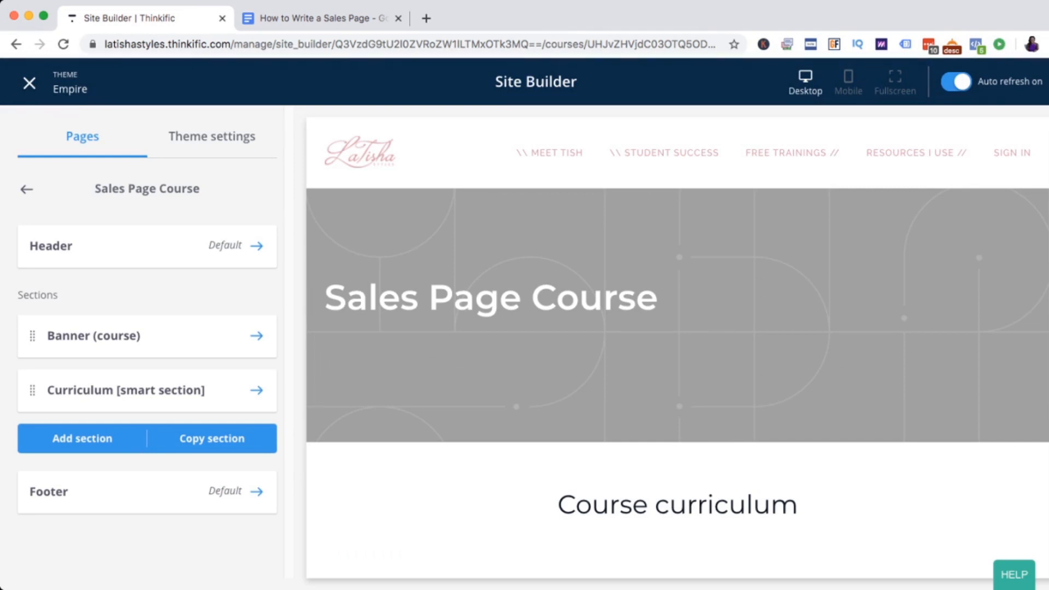
scroll(678, 347, down, 2)
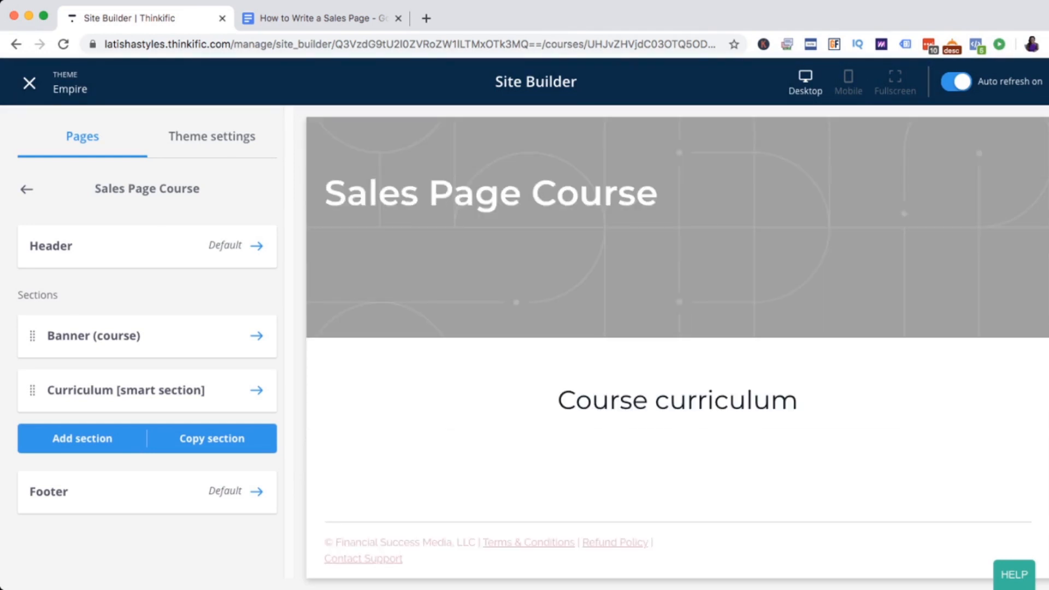
scroll(677, 348, up, 2)
drag(429, 286, 636, 286)
scroll(637, 286, down, 2)
drag(609, 400, 771, 400)
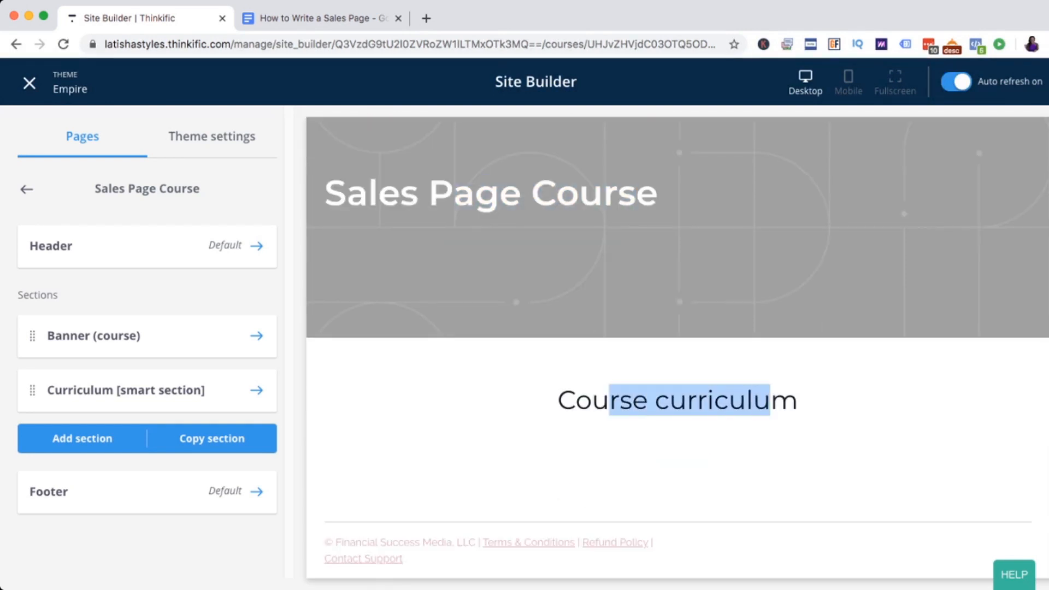
click(770, 404)
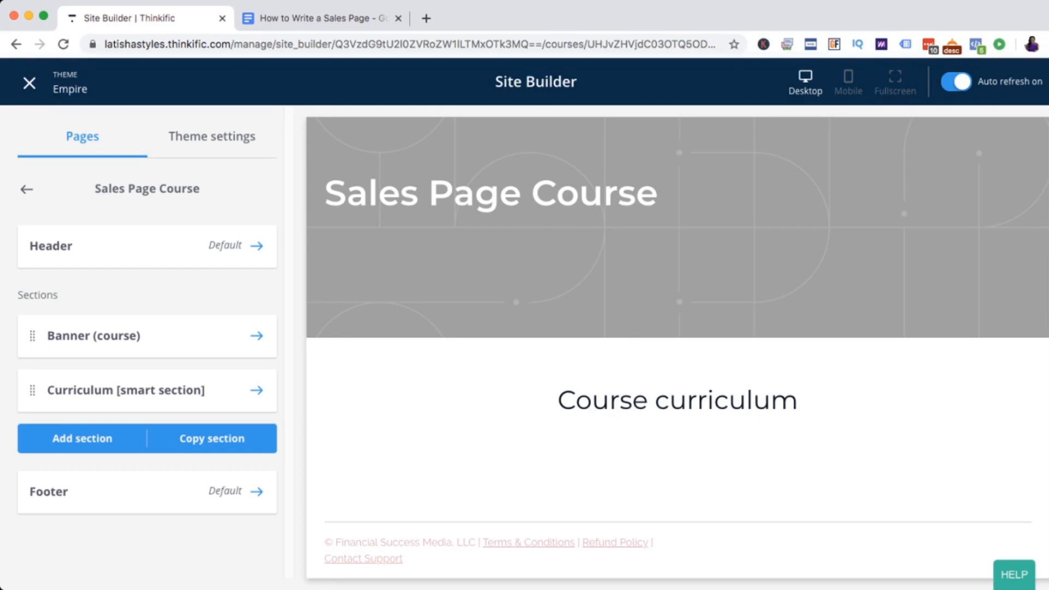
Step: Check the How to Write a Sales Page document, then review the landing page's header, banner, curriculum and footer against it
click(322, 18)
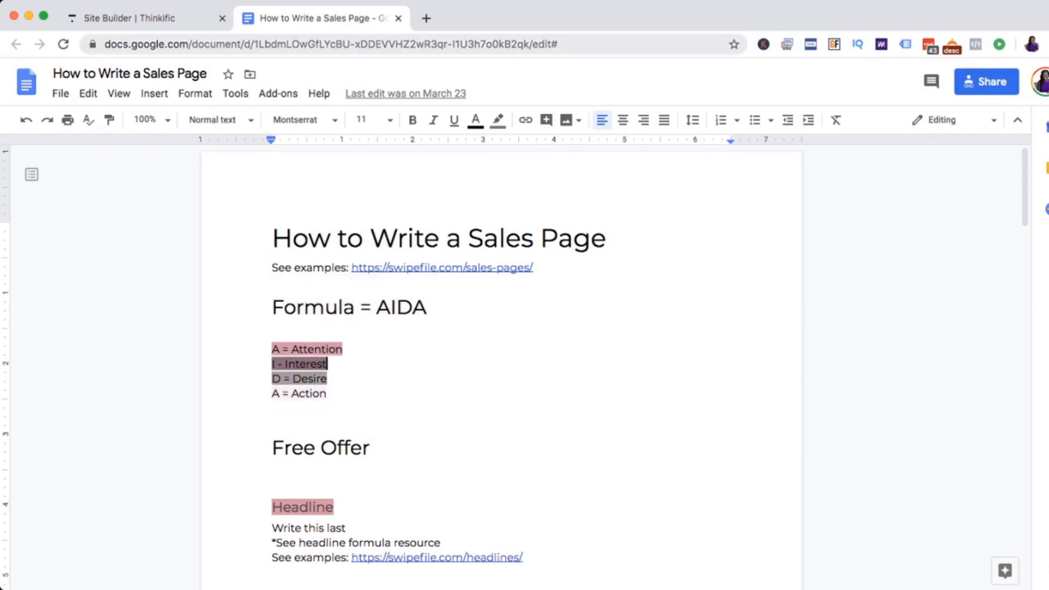
click(142, 18)
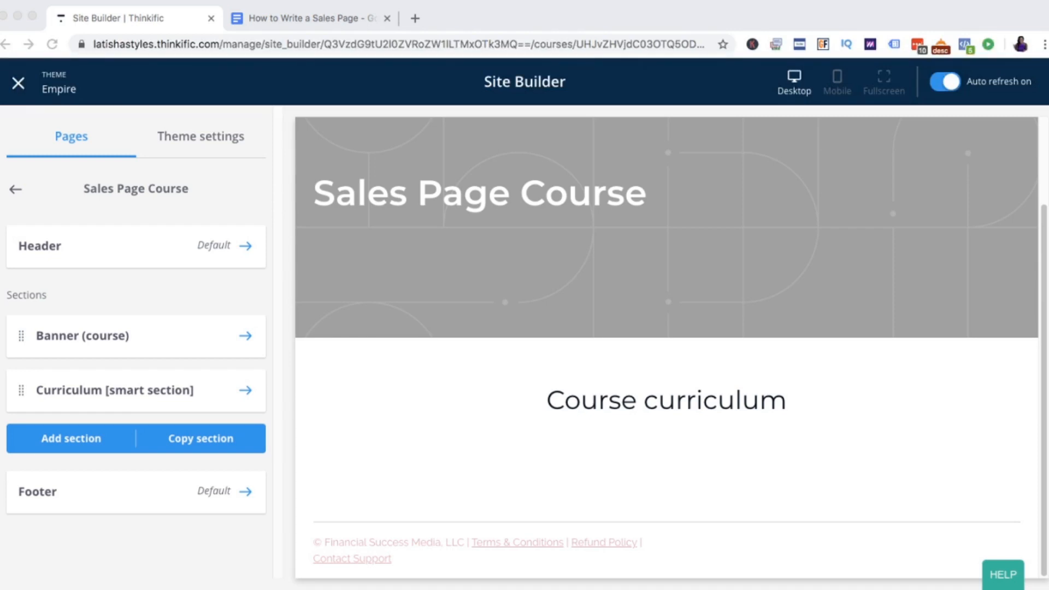
click(136, 246)
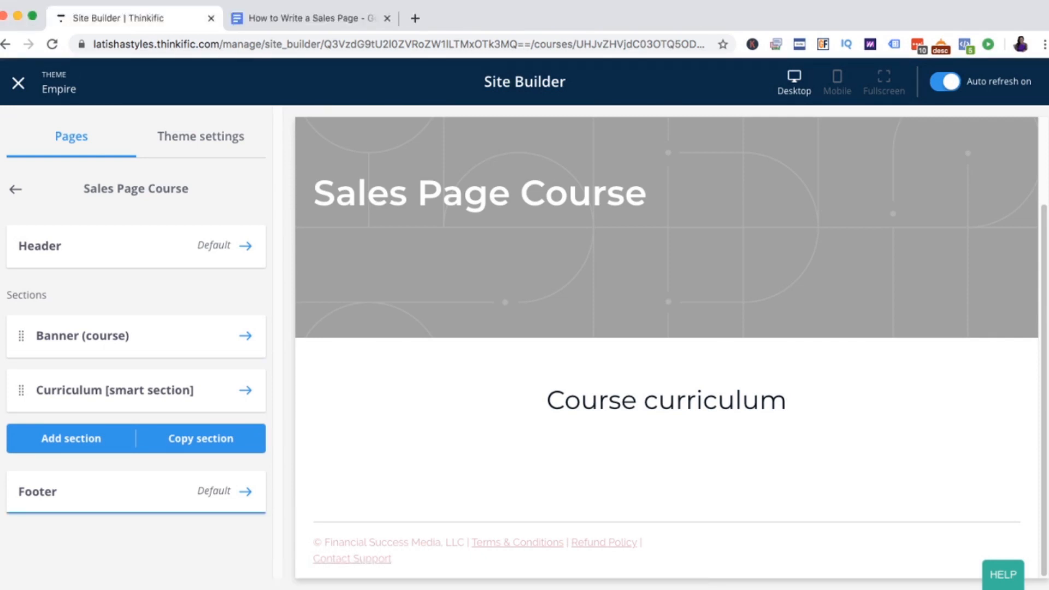
scroll(667, 348, up, 2)
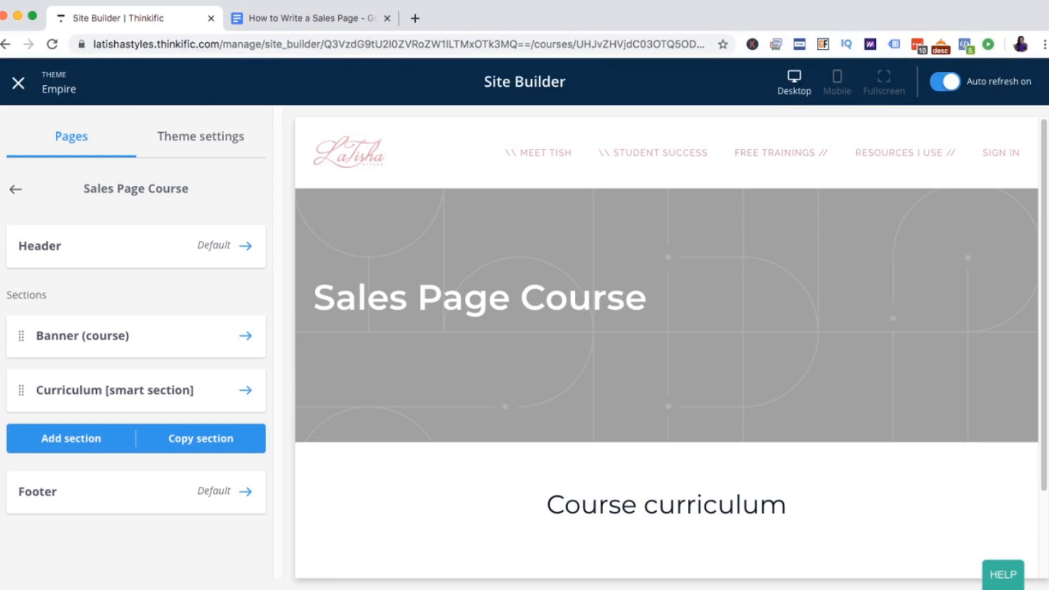
drag(409, 298, 646, 297)
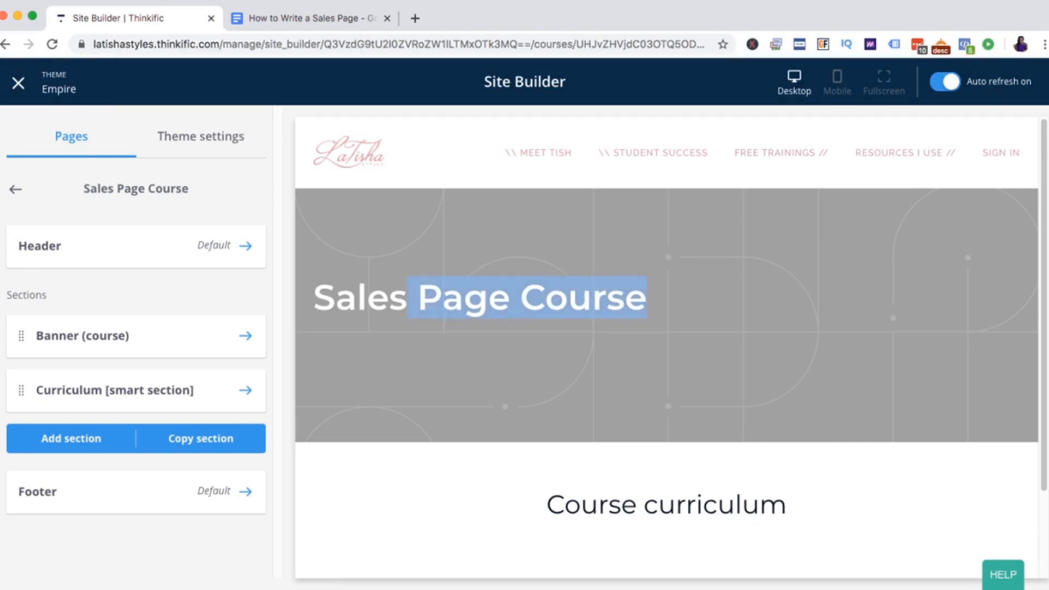
scroll(646, 298, down, 2)
drag(598, 400, 759, 400)
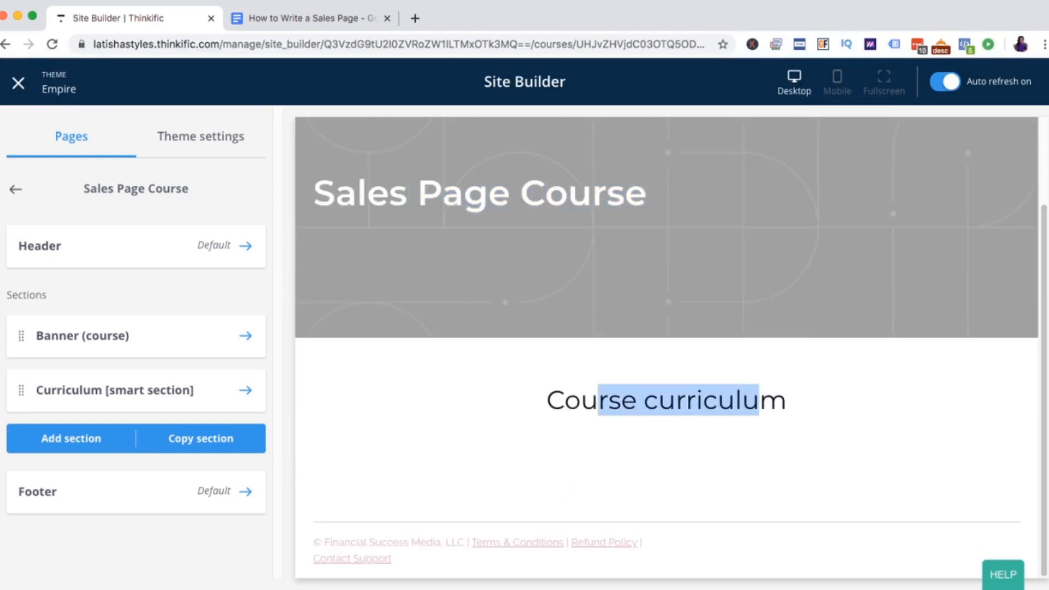
click(759, 408)
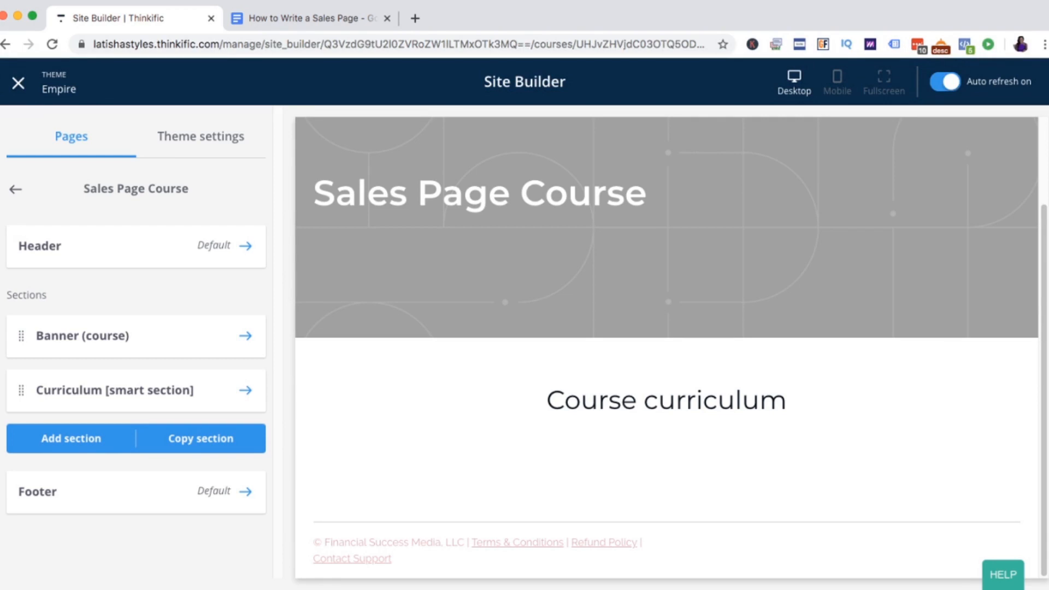
scroll(667, 348, up, 2)
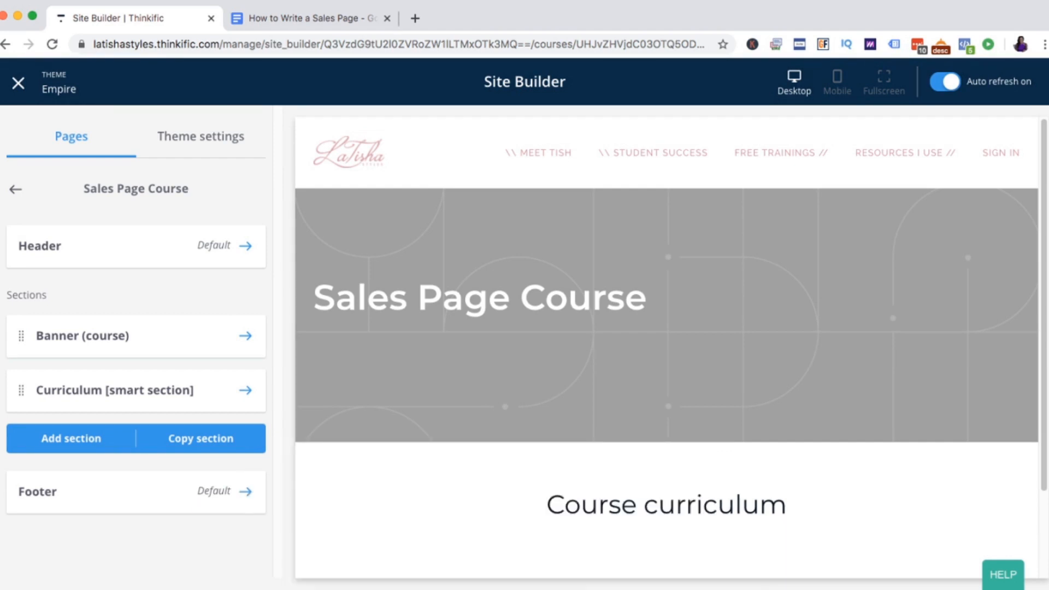
Step: Add a Text & media section to the landing page and move it above the course banner
click(71, 438)
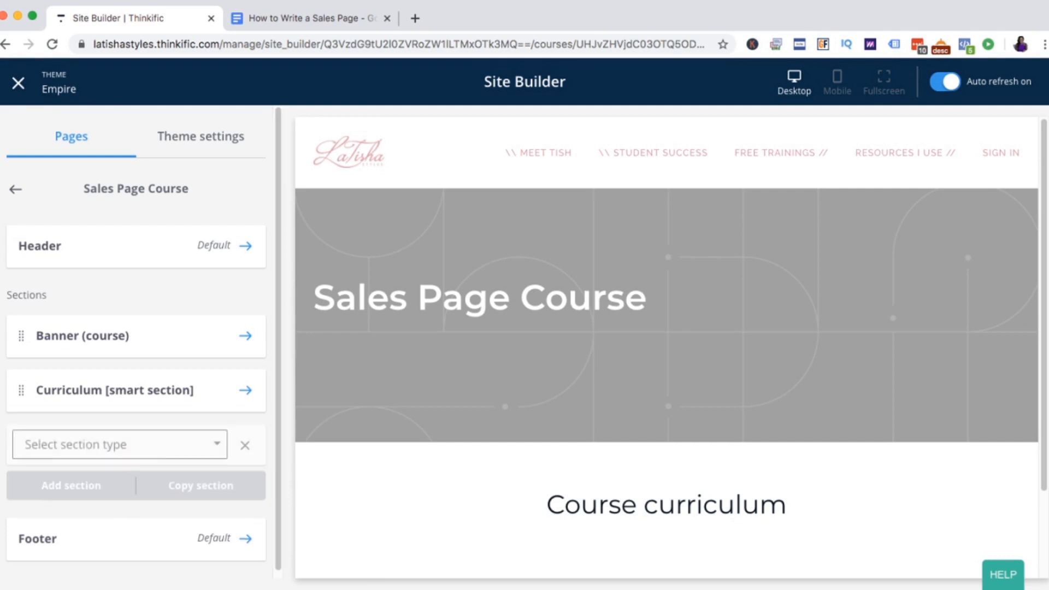
click(87, 445)
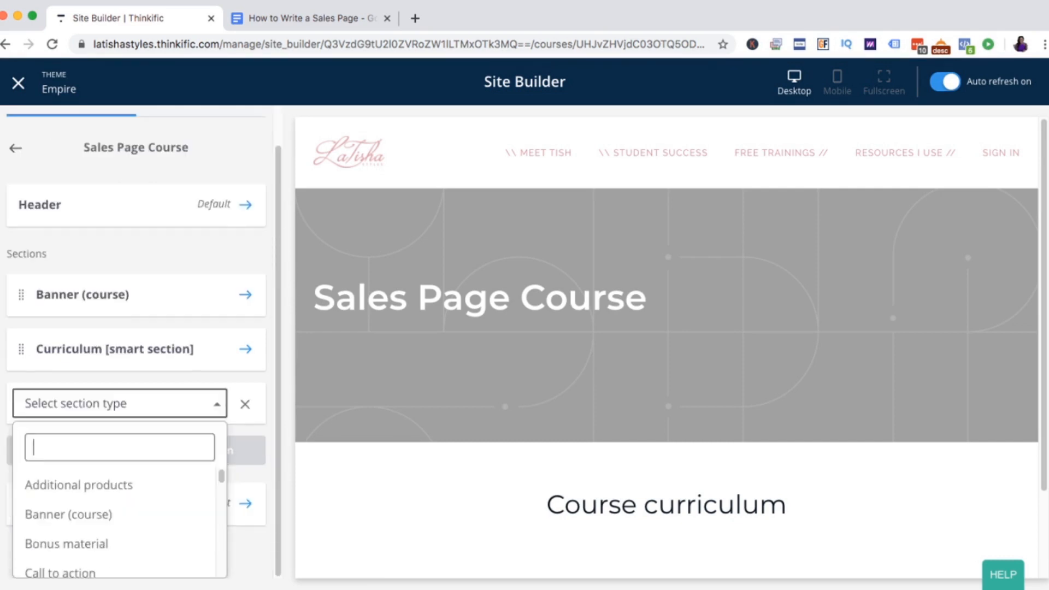
scroll(88, 486, down, 1)
scroll(115, 519, down, 3)
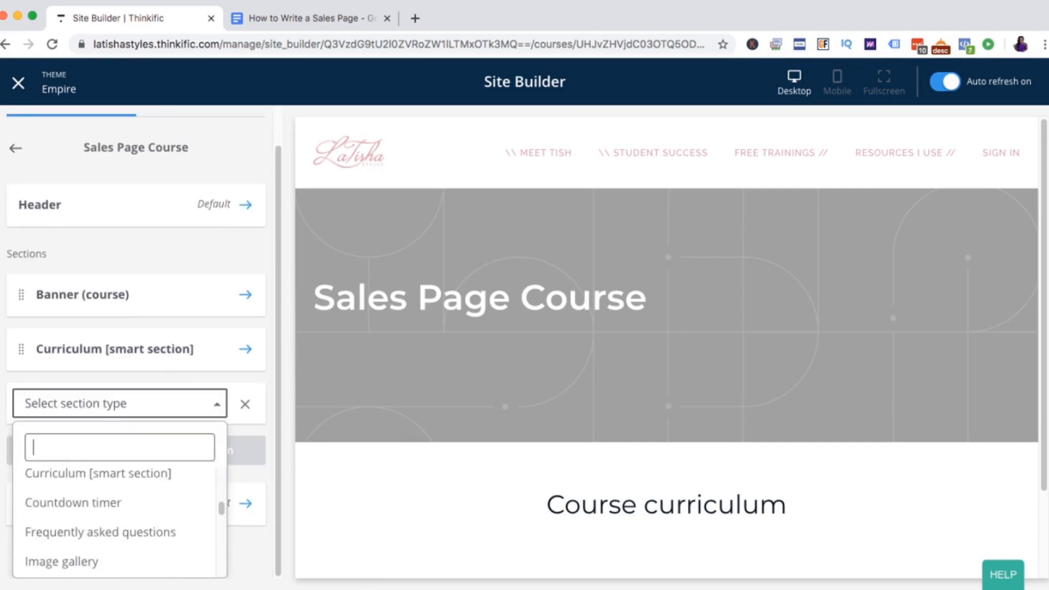
scroll(115, 519, down, 3)
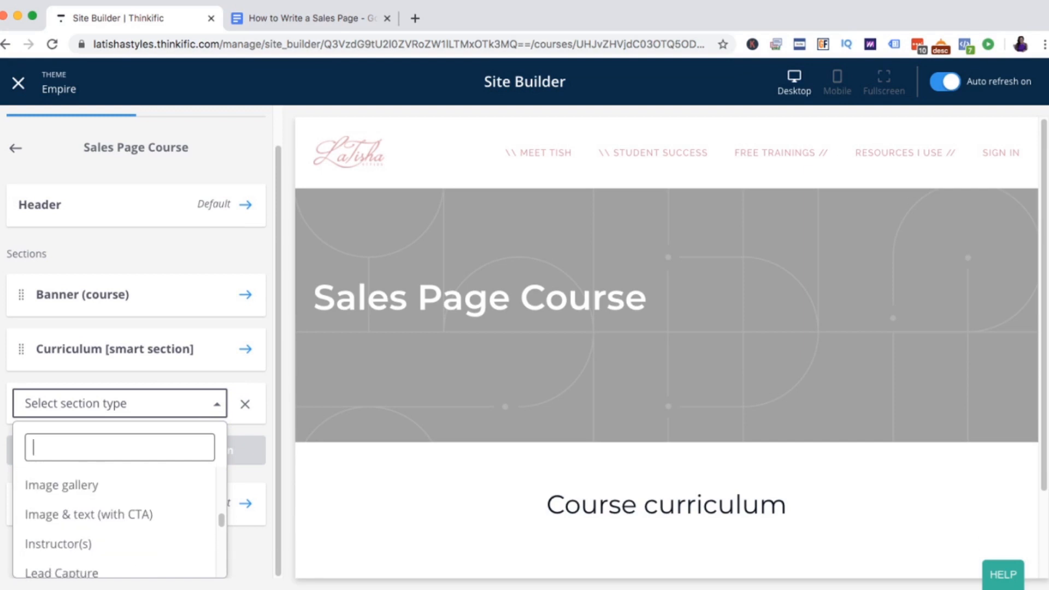
scroll(115, 517, down, 7)
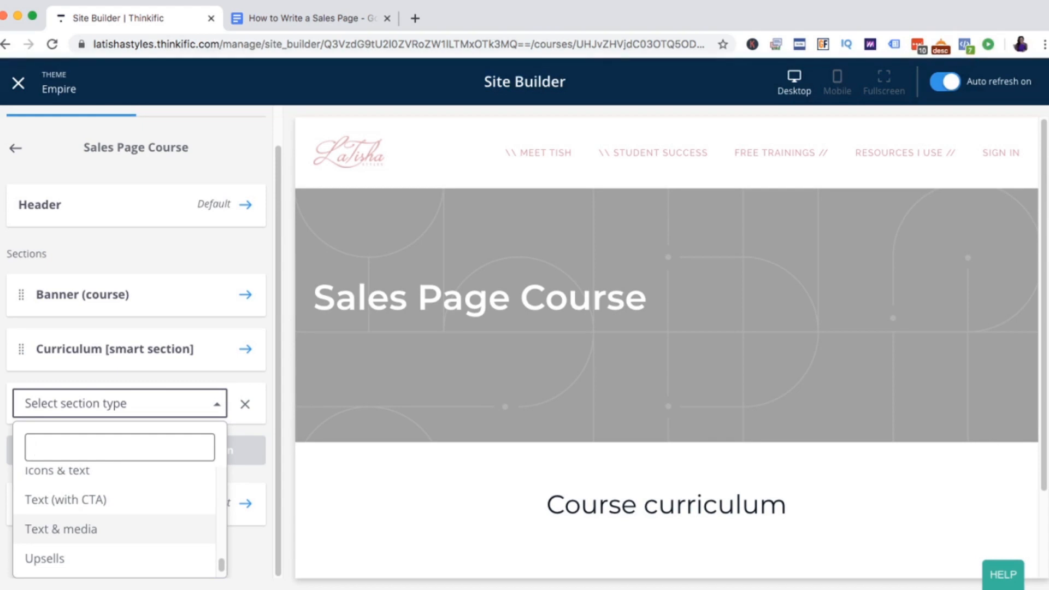
click(61, 529)
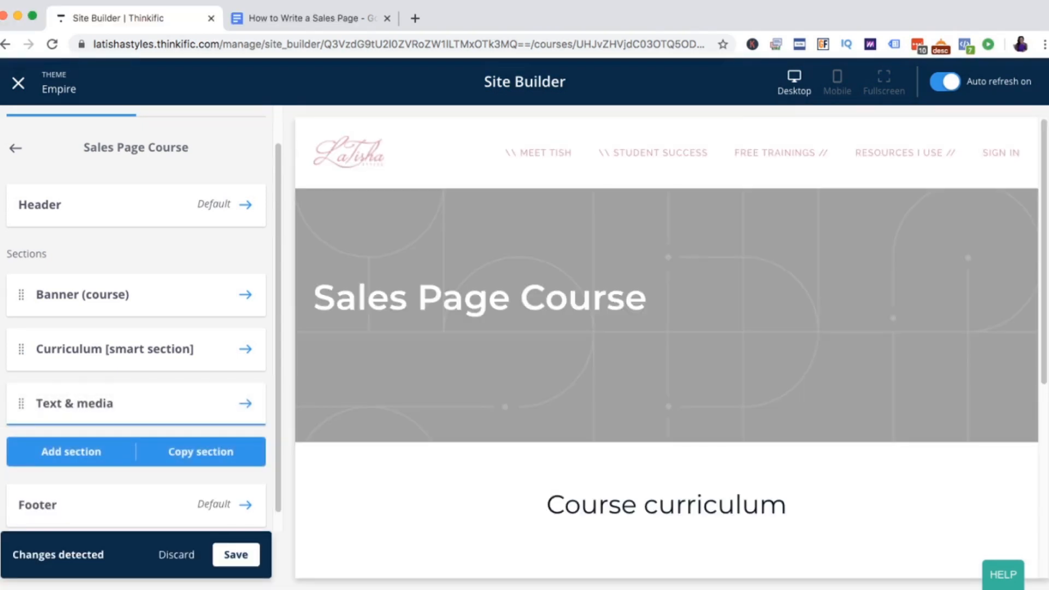
drag(82, 403, 82, 294)
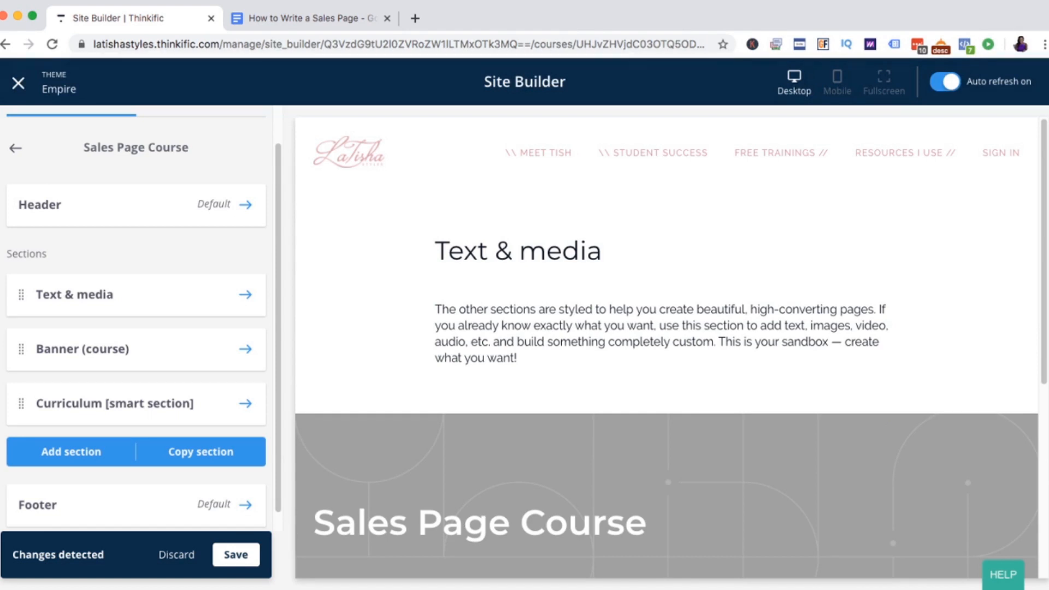
drag(449, 252, 519, 251)
drag(465, 309, 517, 359)
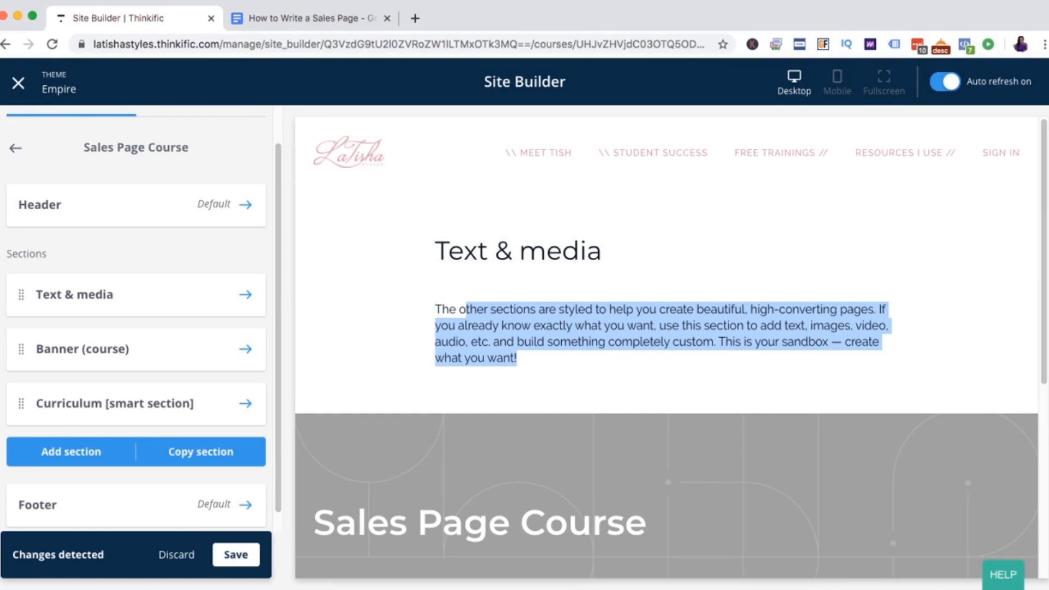
Step: Browse the section types available for a new landing page section, and save the page's changes
scroll(143, 317, down, 1)
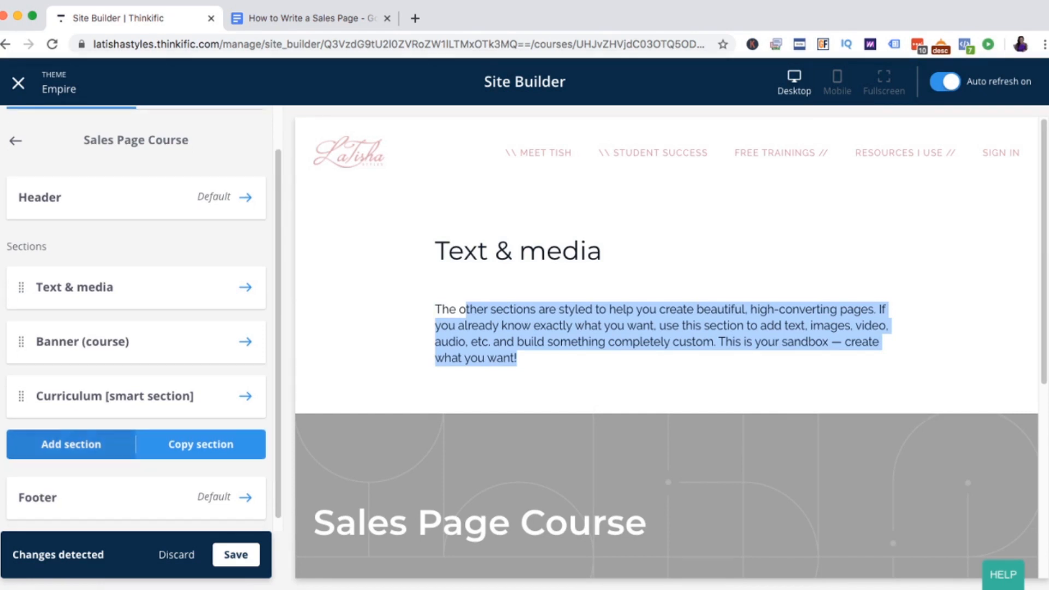
click(71, 444)
click(110, 450)
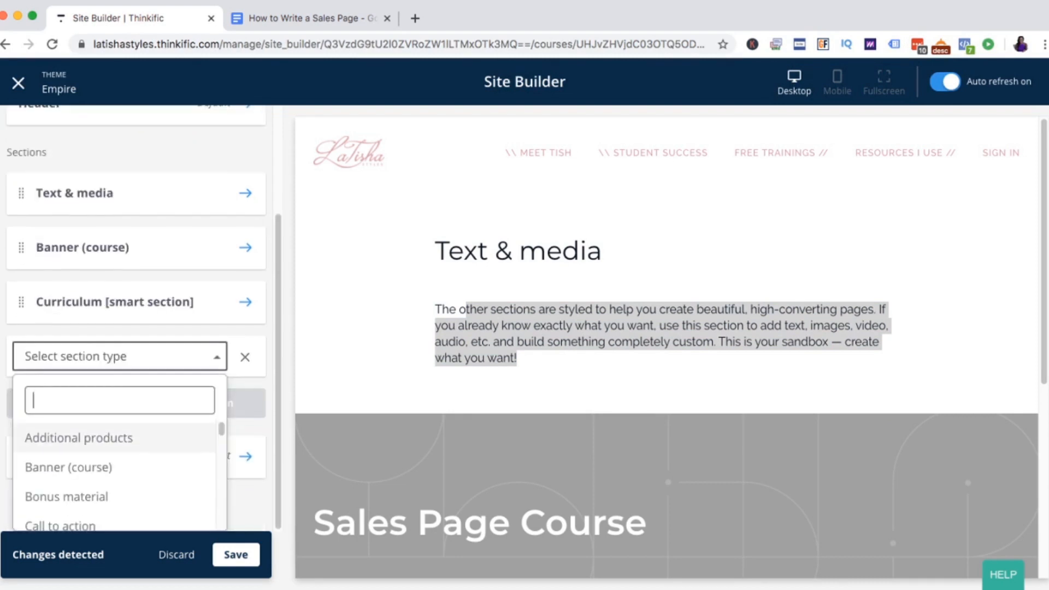
scroll(115, 465, down, 1)
scroll(115, 470, up, 1)
scroll(115, 470, down, 3)
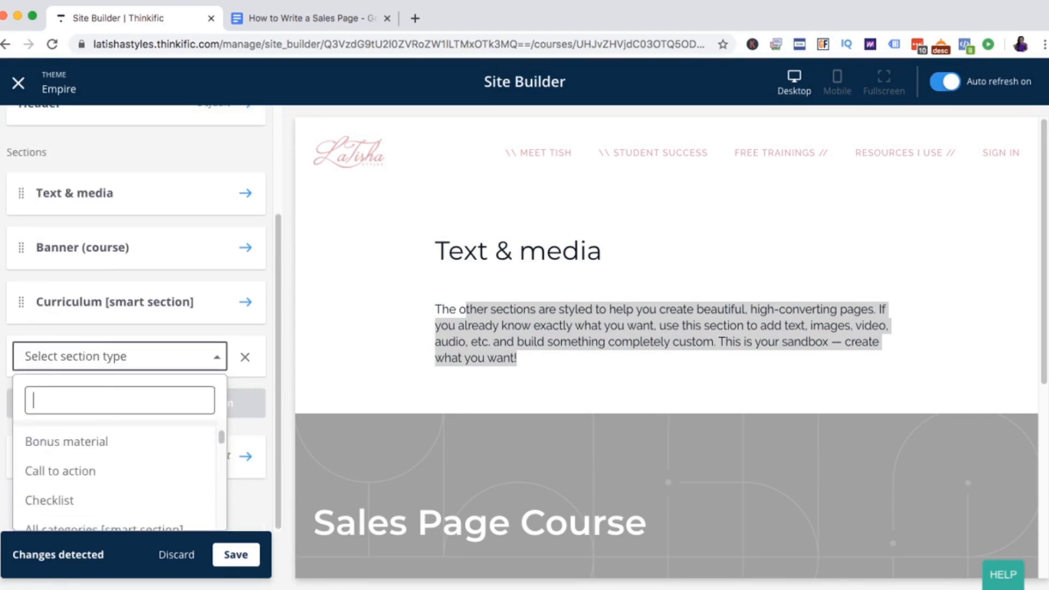
scroll(115, 470, down, 5)
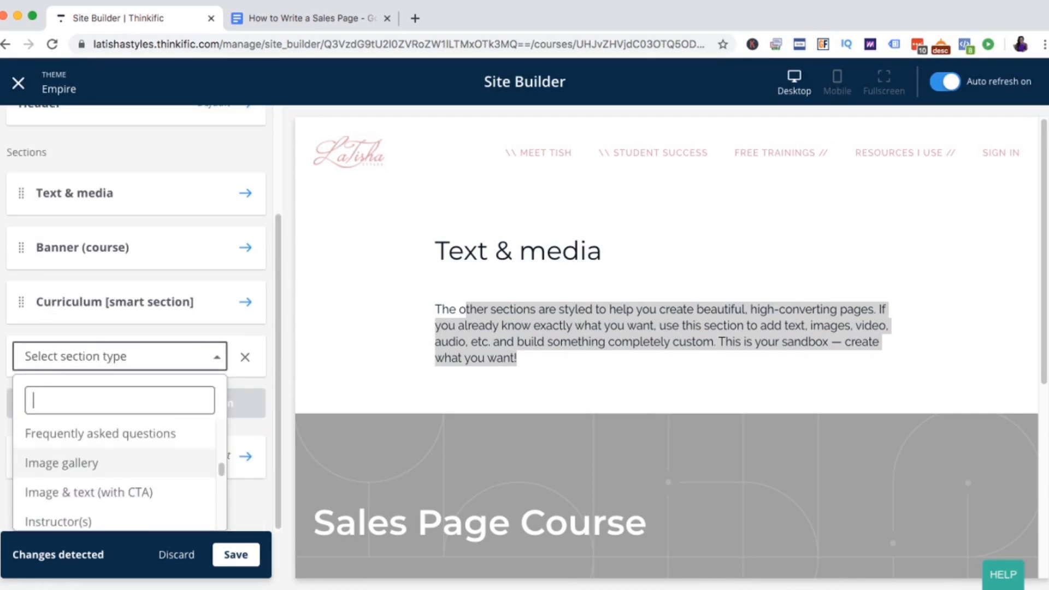
scroll(114, 454, down, 5)
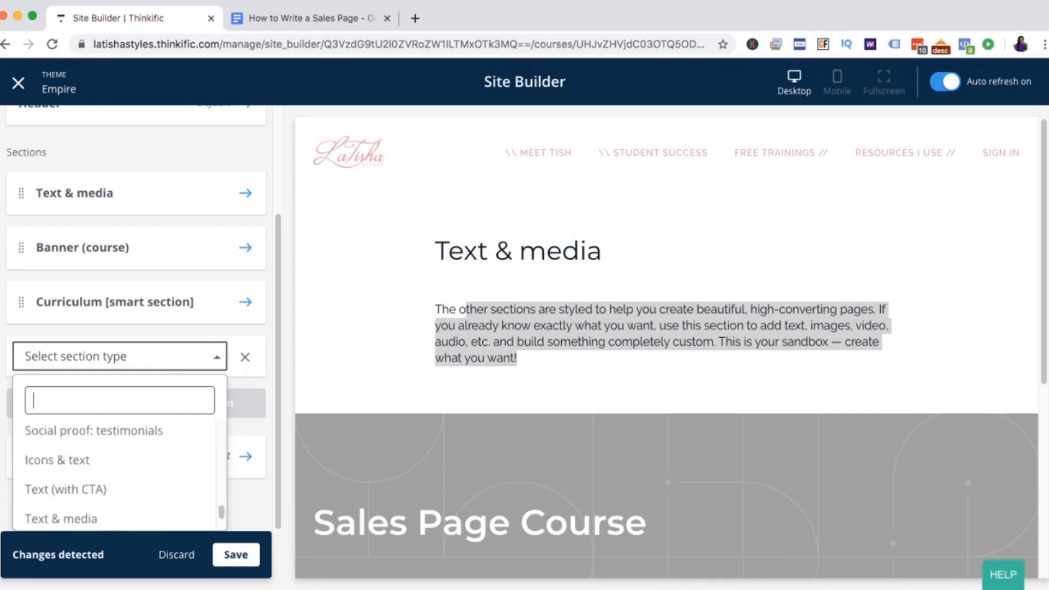
scroll(114, 470, down, 1)
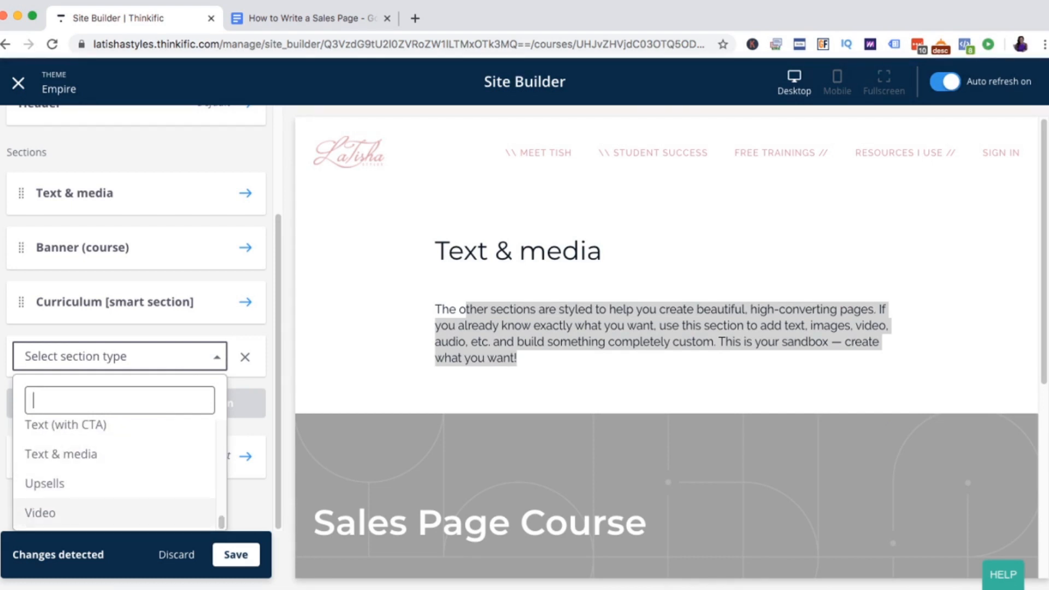
key(Escape)
click(236, 555)
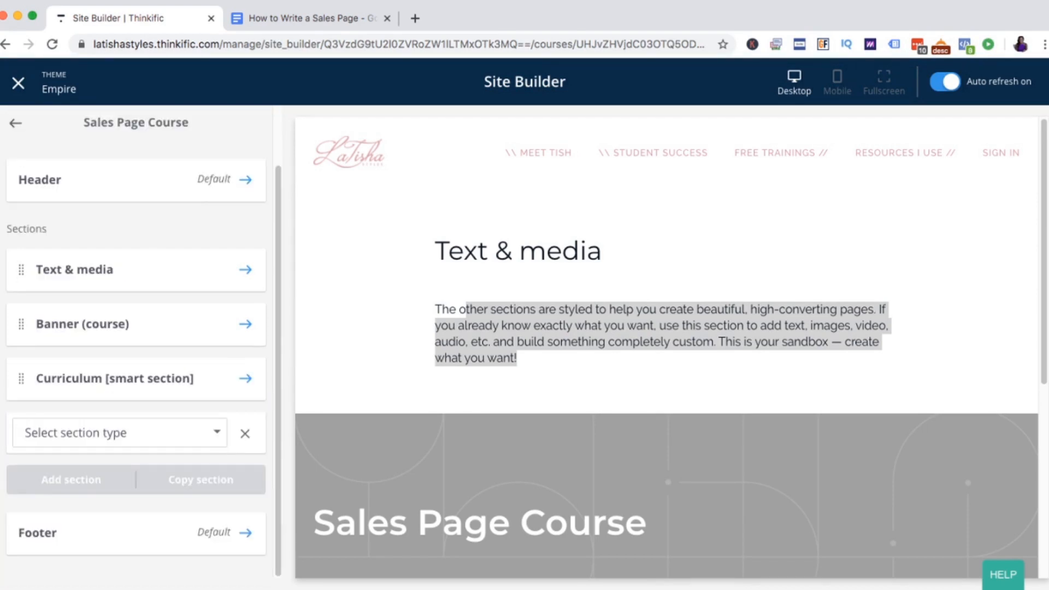
Step: Add an Image & text (with CTA) section and place it between the Text & media section and the course banner
click(119, 433)
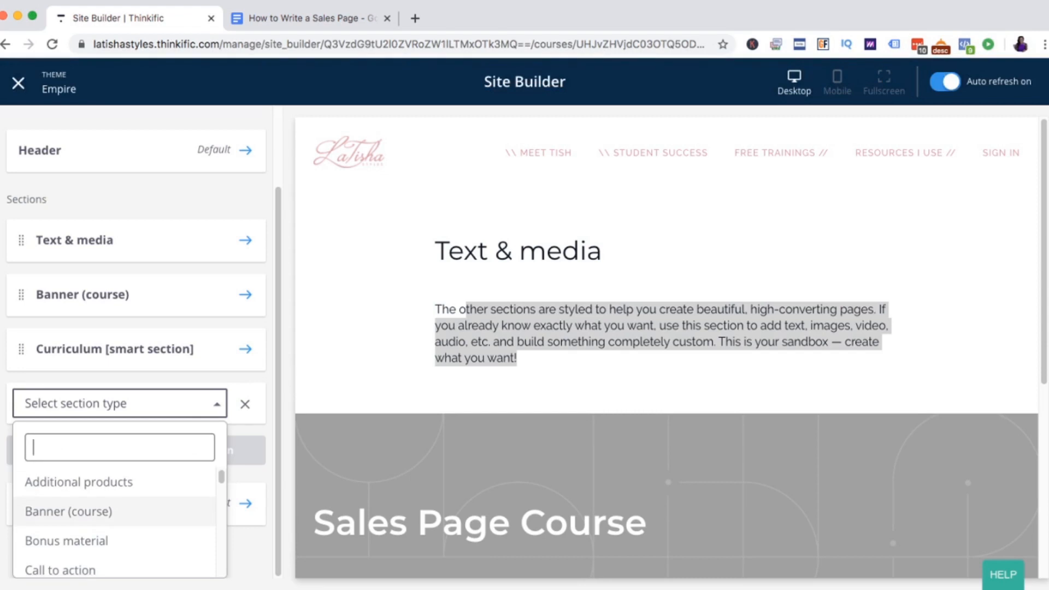
text(im)
key(Down)
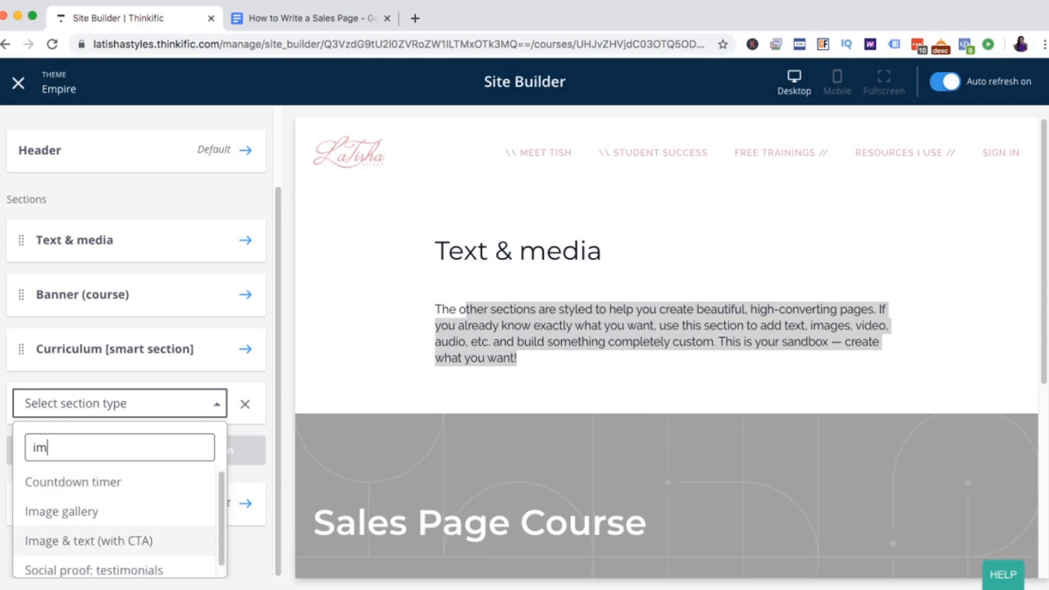
key(Return)
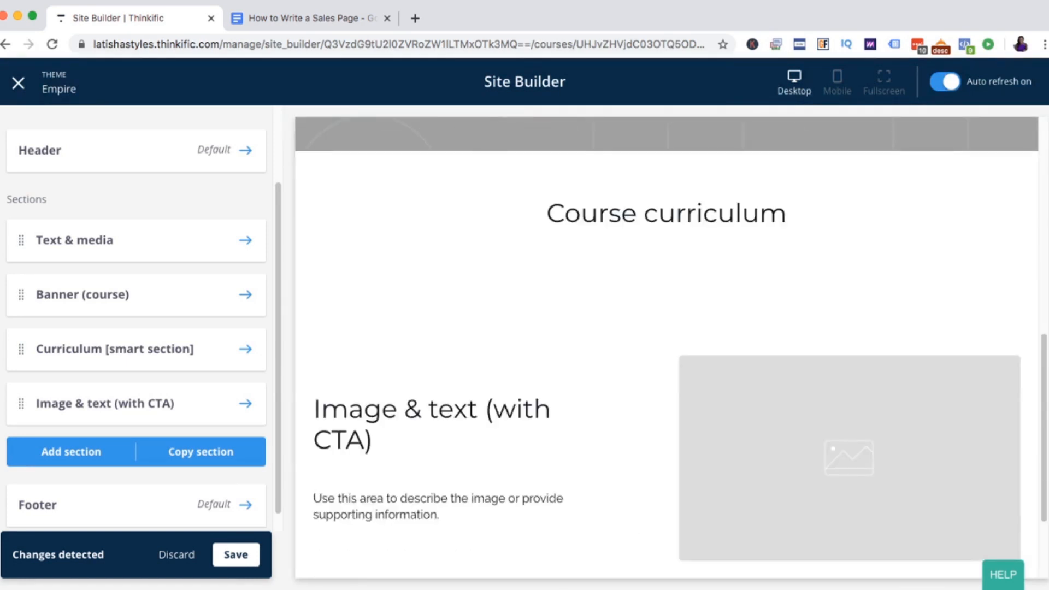
scroll(667, 348, up, 5)
scroll(201, 445, up, 2)
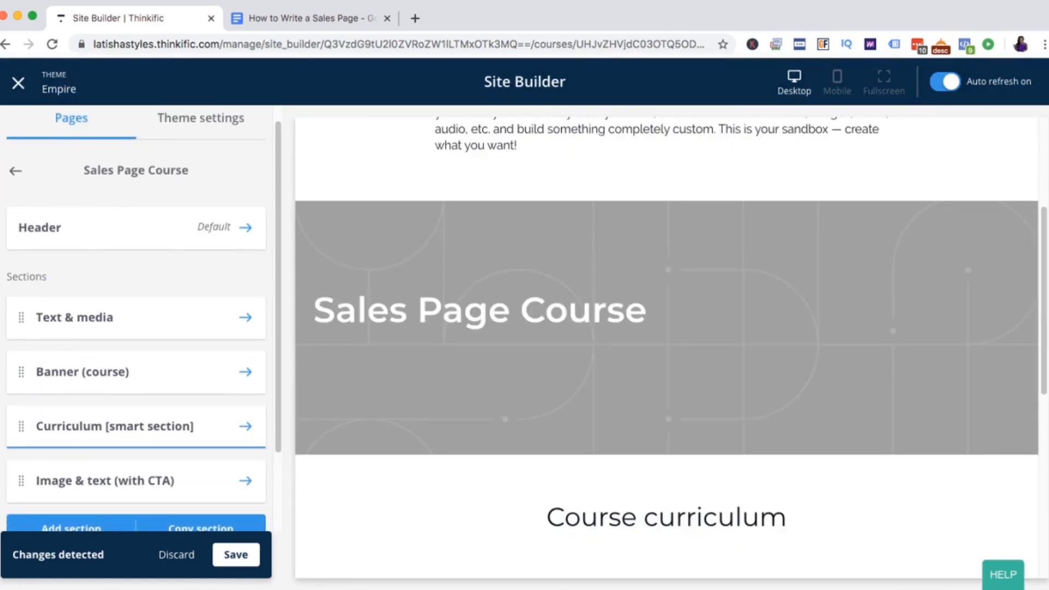
scroll(136, 328, down, 2)
drag(21, 384, 21, 276)
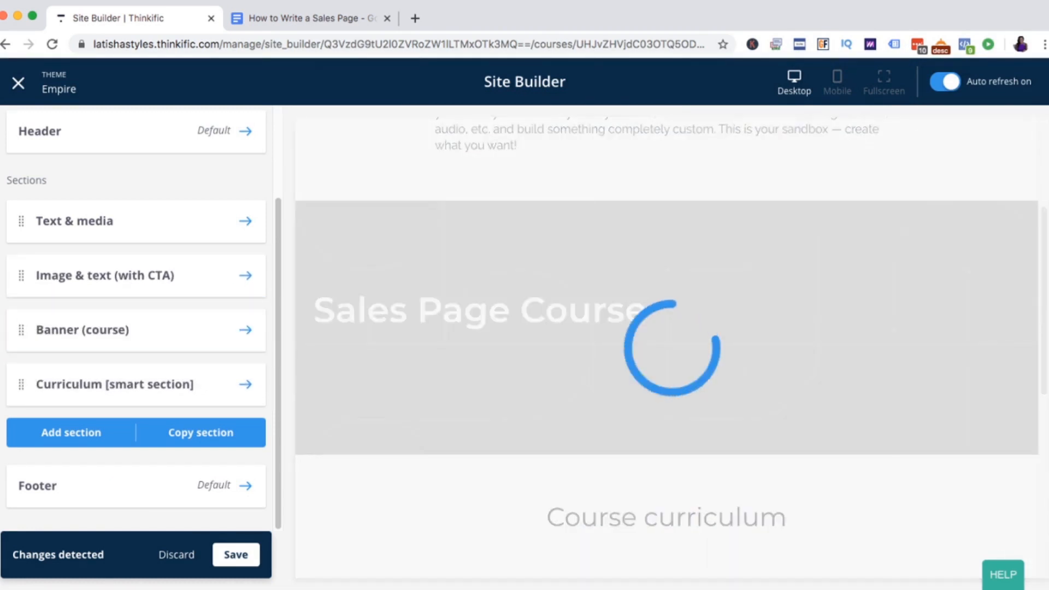
scroll(667, 347, down, 2)
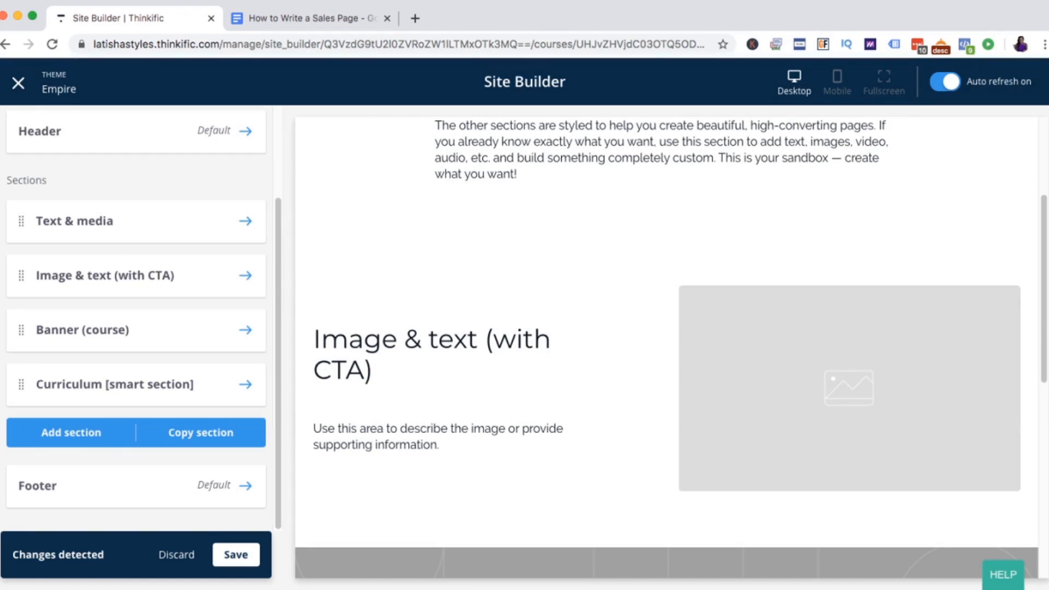
scroll(667, 347, down, 1)
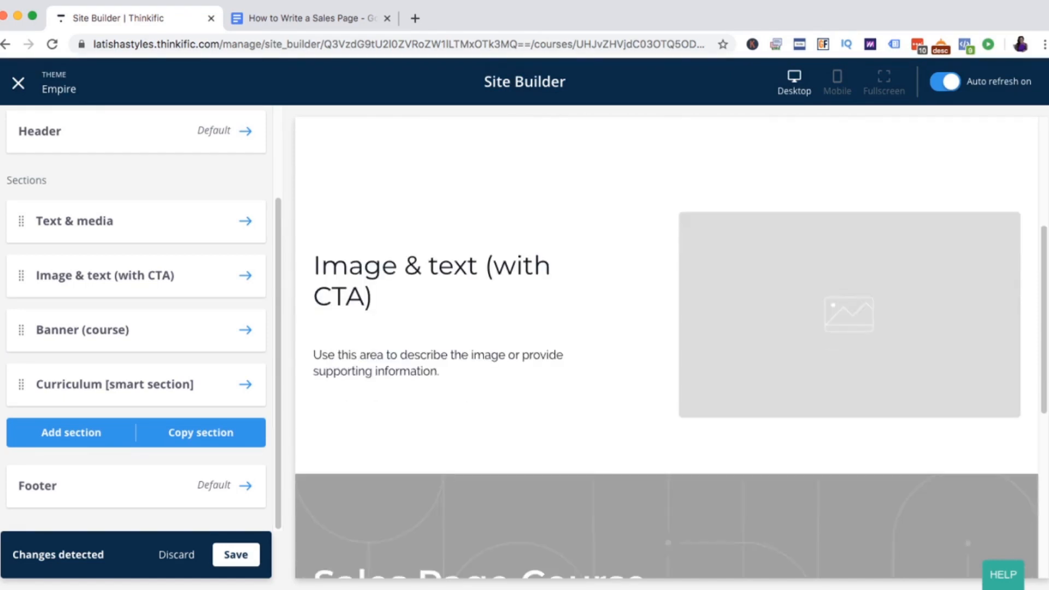
scroll(666, 348, down, 1)
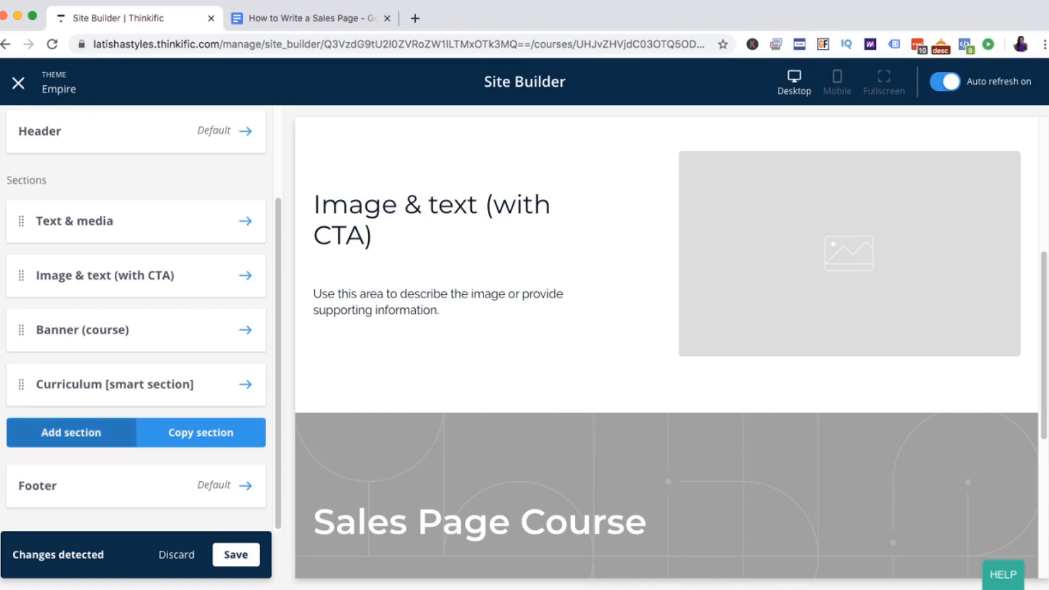
Step: Add a Social proof: testimonials section and move it directly below the Image & text (with CTA) section
click(72, 432)
scroll(98, 383, down, 2)
click(109, 386)
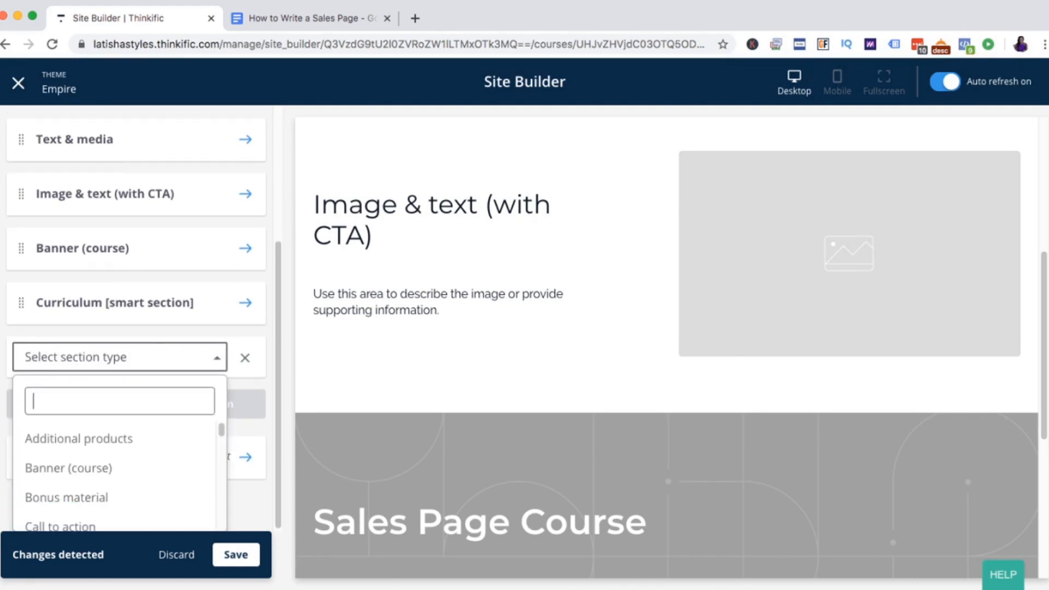
scroll(109, 465, down, 8)
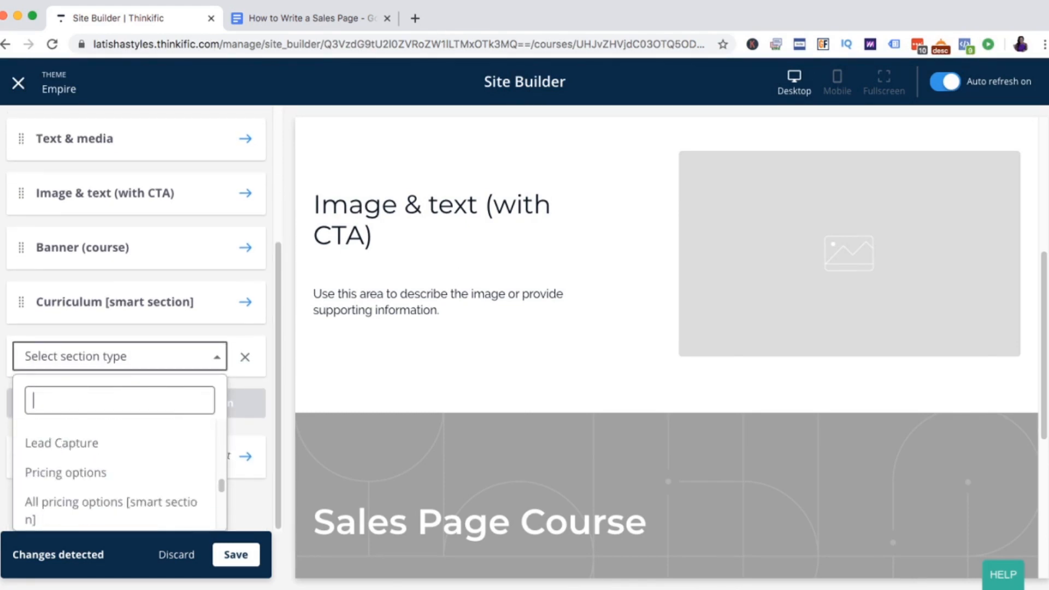
scroll(115, 470, down, 2)
scroll(115, 470, down, 2)
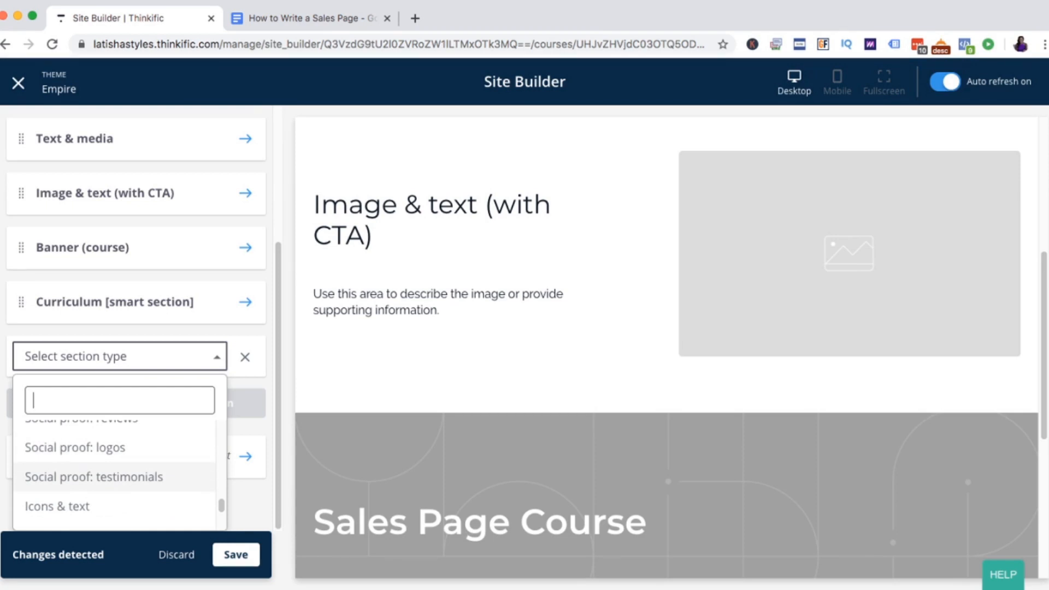
click(94, 477)
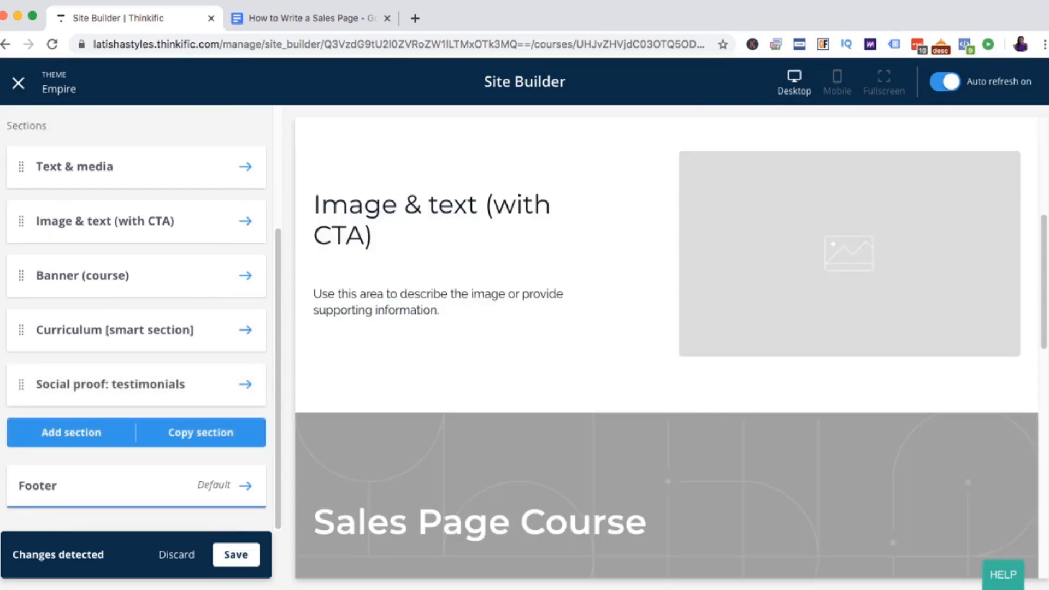
drag(22, 385, 23, 276)
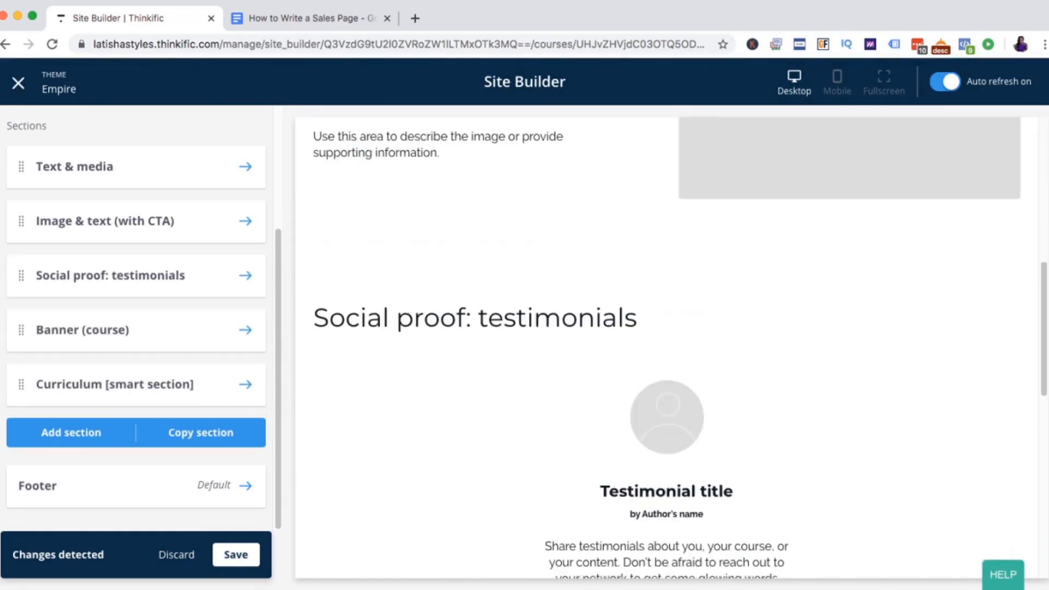
scroll(667, 347, down, 5)
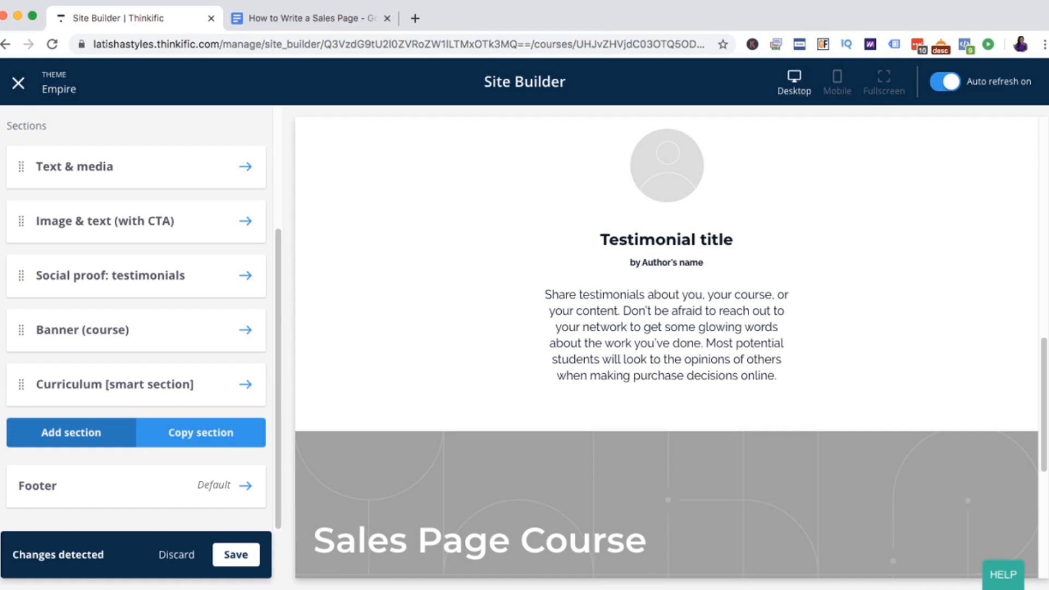
Step: Add a Call to action section and move it between the testimonials section and the course banner
click(71, 433)
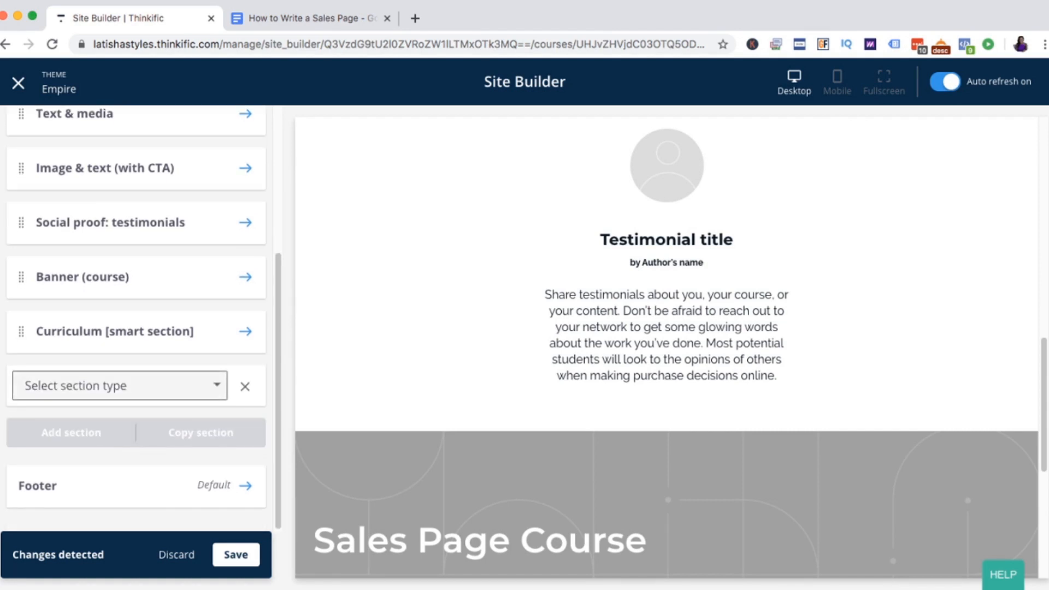
click(120, 386)
text(ca)
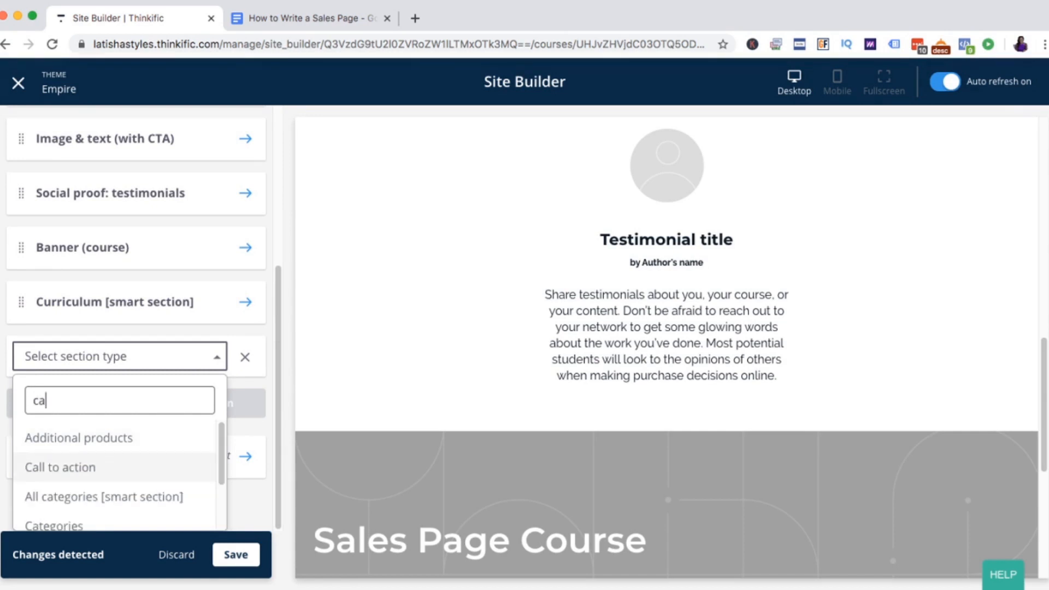
key(Down)
key(Return)
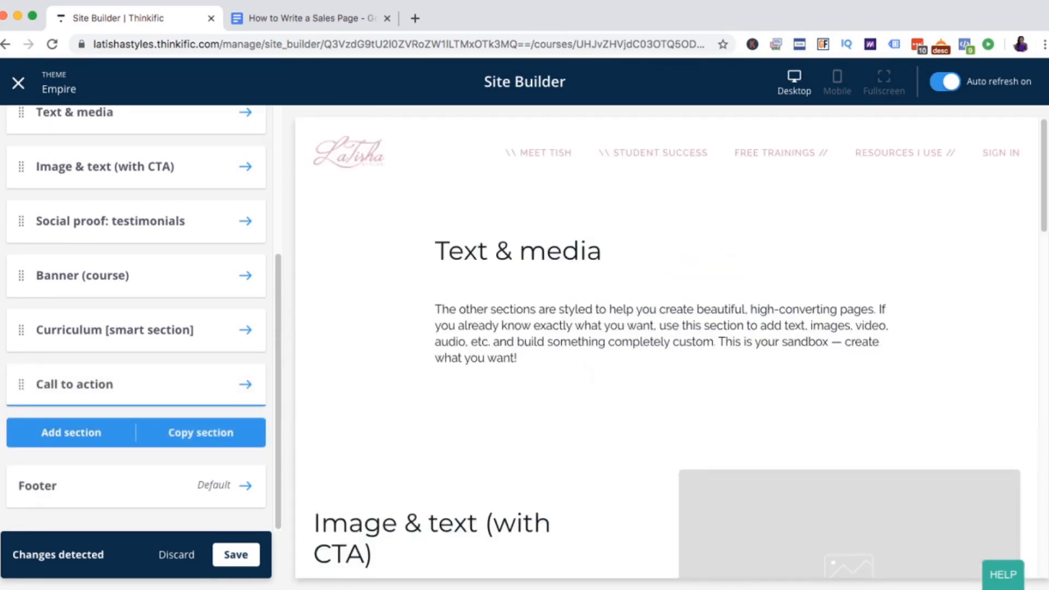
drag(22, 384, 22, 274)
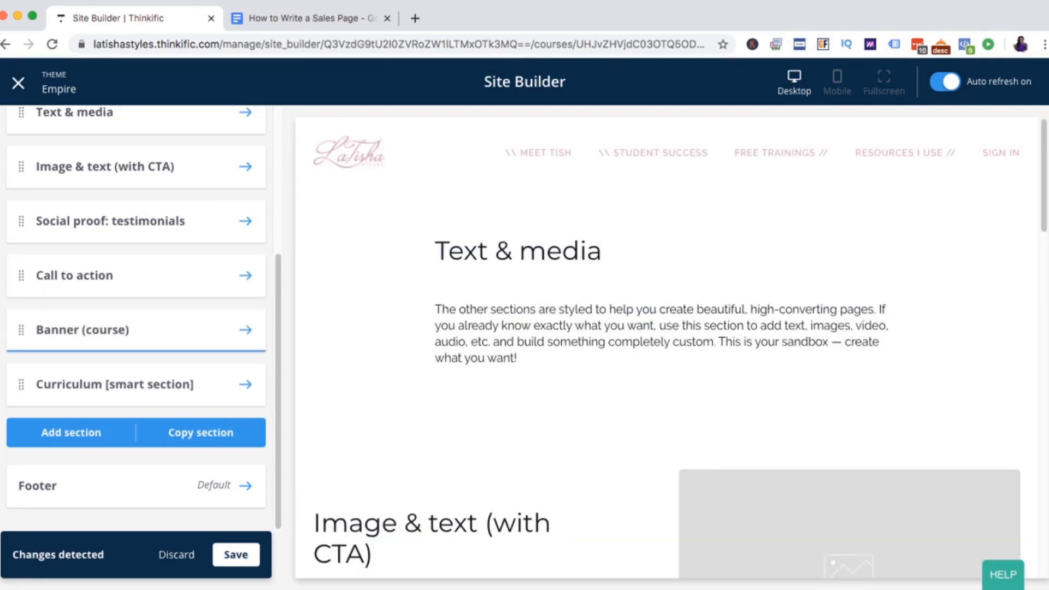
Step: Delete the Banner (course) section from the landing page and save the changes
click(136, 331)
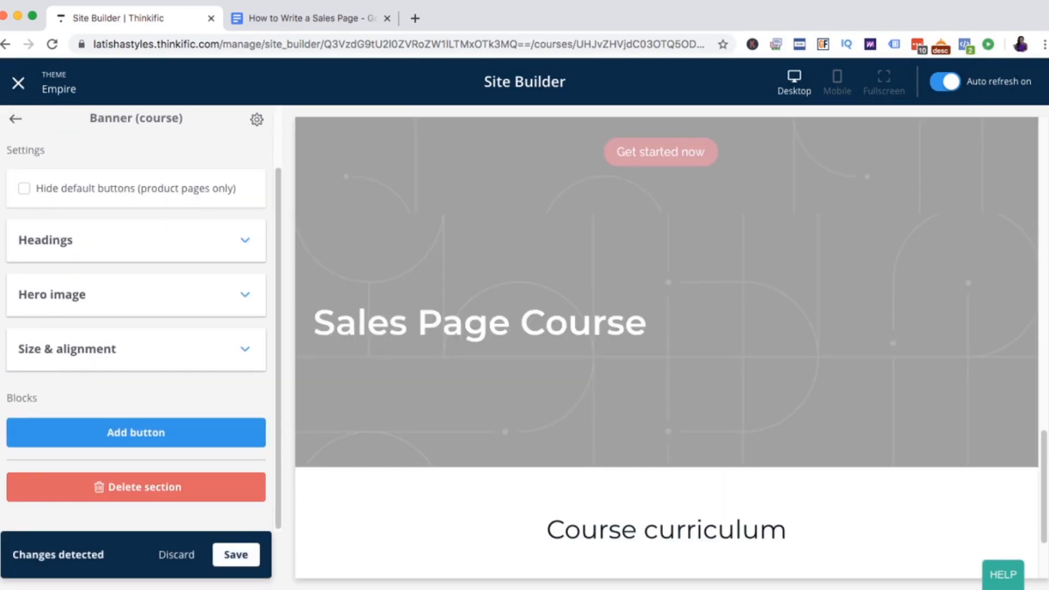
click(136, 487)
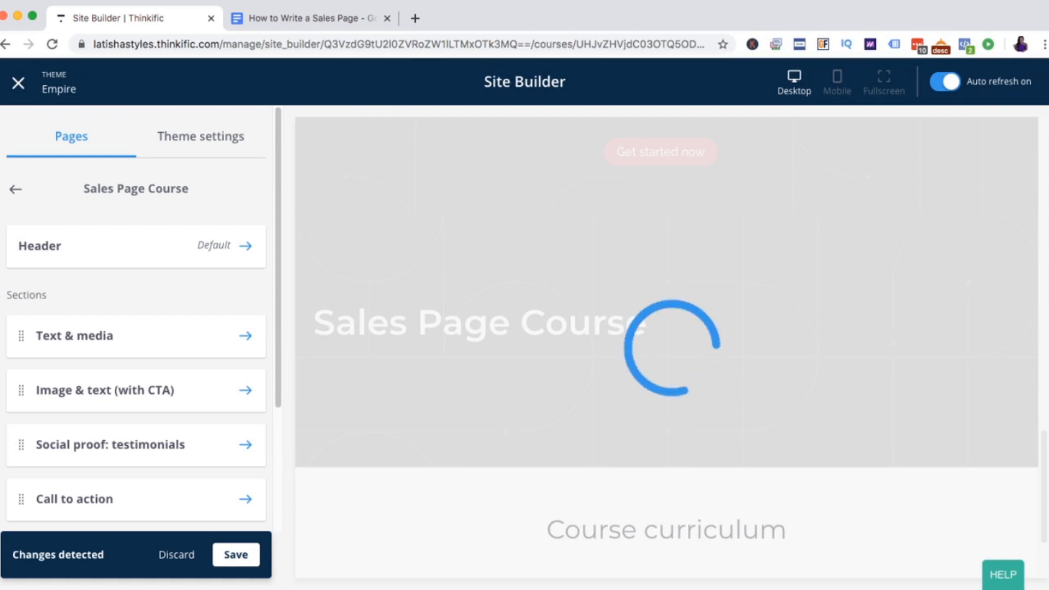
scroll(137, 389, down, 3)
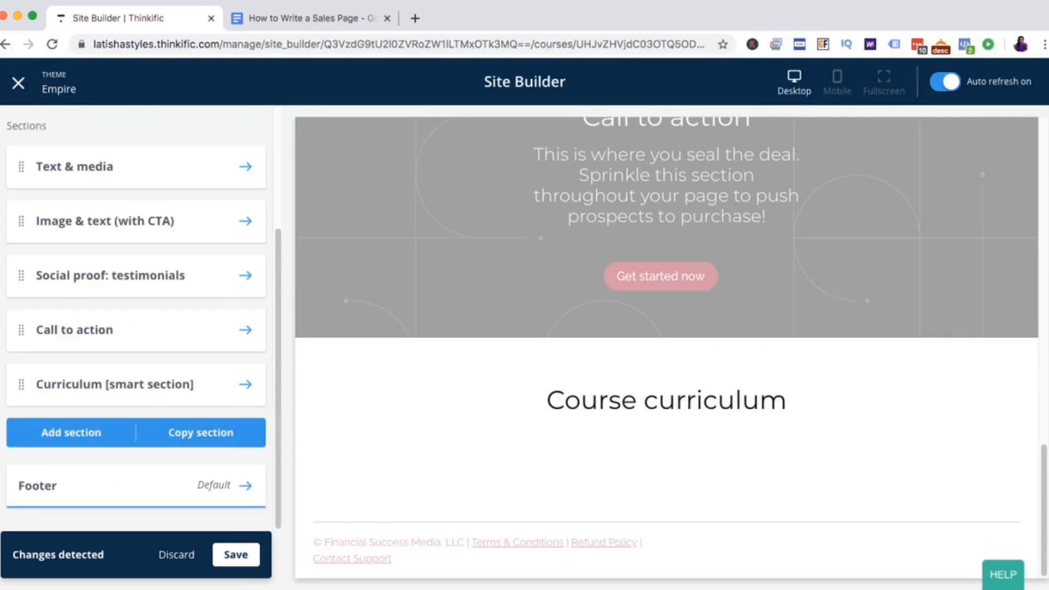
click(236, 555)
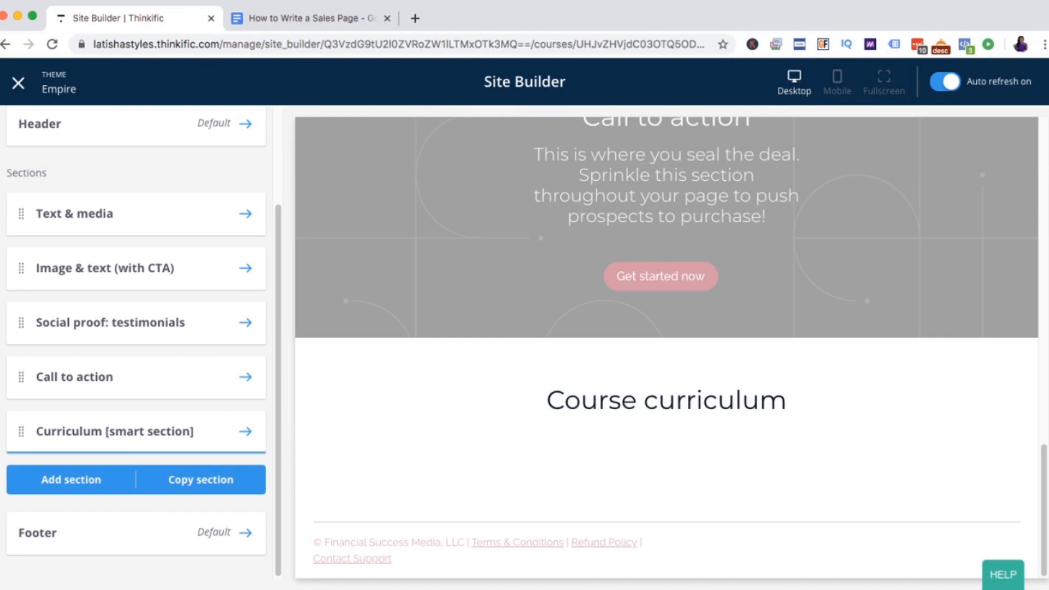
Step: Move the Curriculum section between the Image & text (with CTA) and testimonials sections, and review the new order in the preview
drag(110, 431, 115, 309)
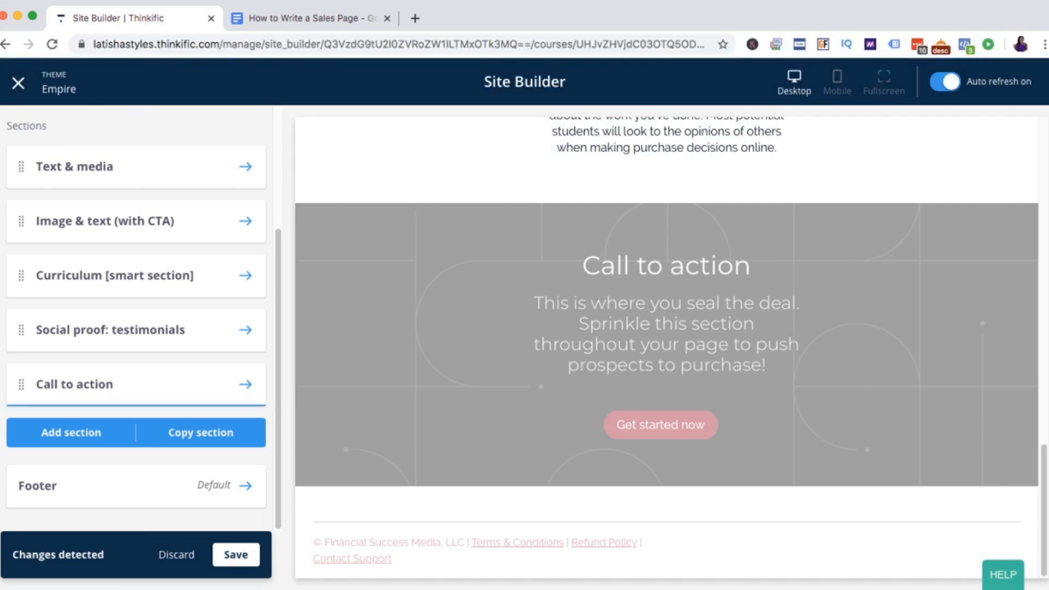
scroll(667, 348, up, 10)
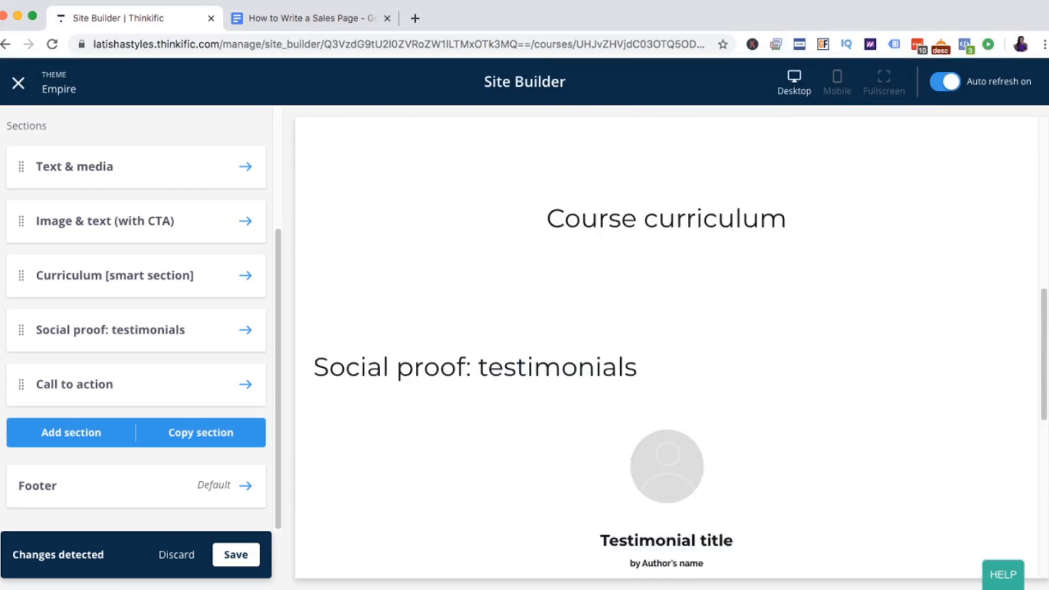
scroll(667, 348, up, 10)
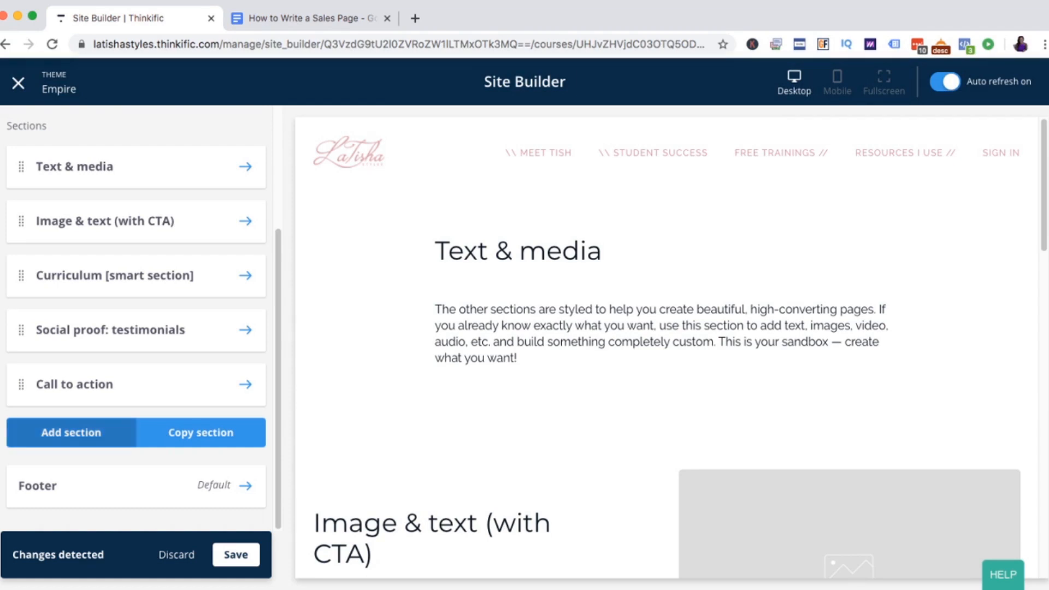
Step: Add a Bonus material section below the Call to action section
click(71, 432)
click(109, 438)
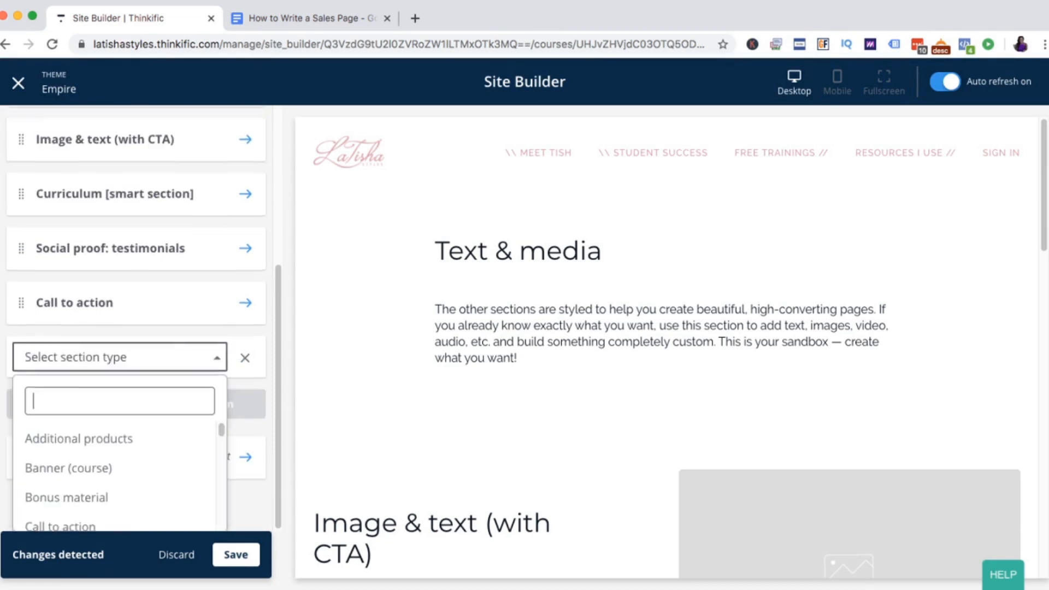
text(bon)
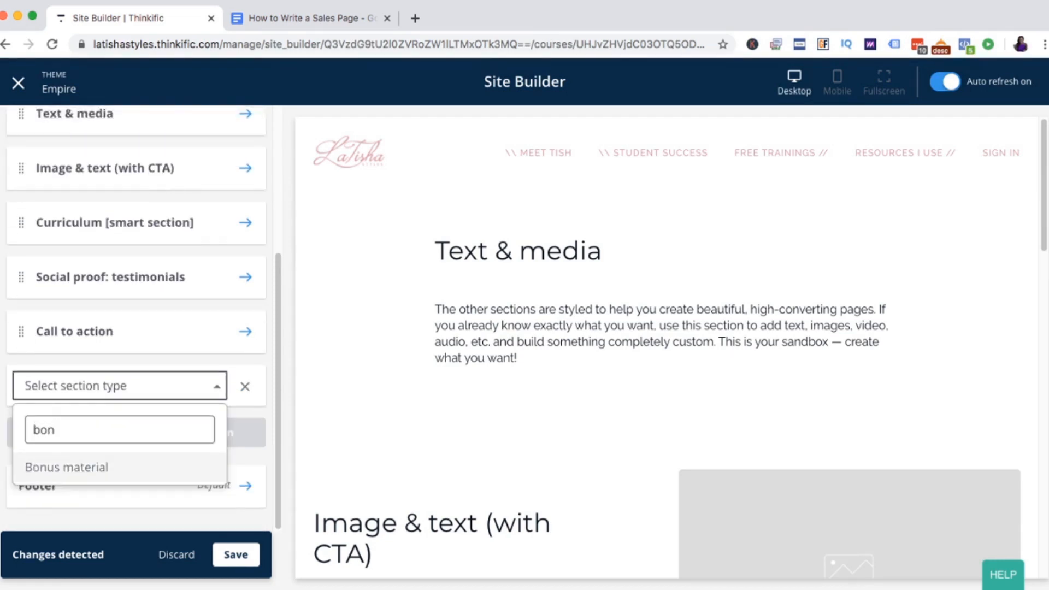
key(Return)
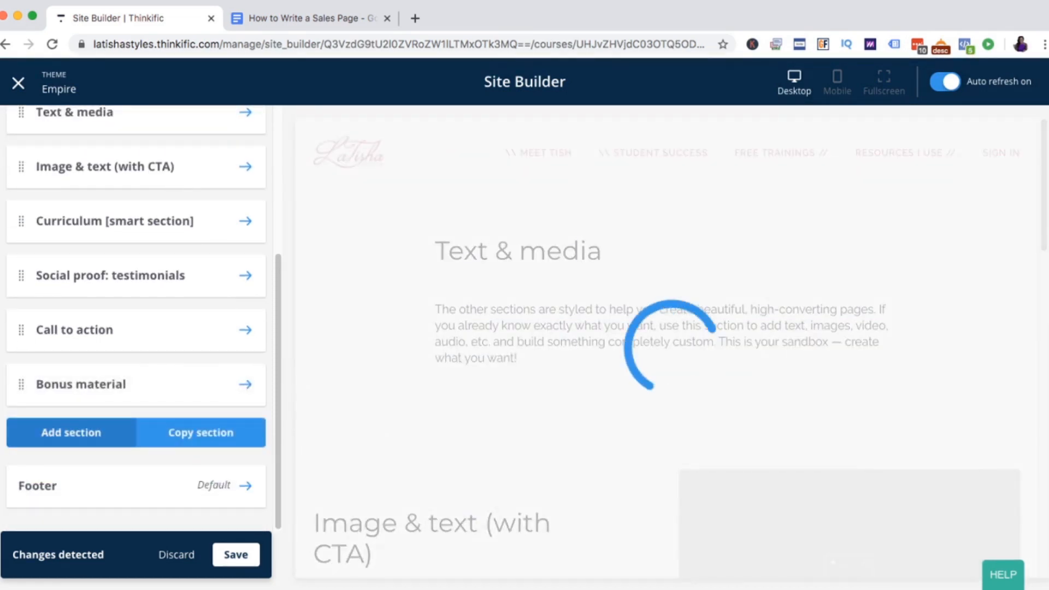
Step: Try to add a second Social proof: testimonials section below the Bonus material section
click(71, 433)
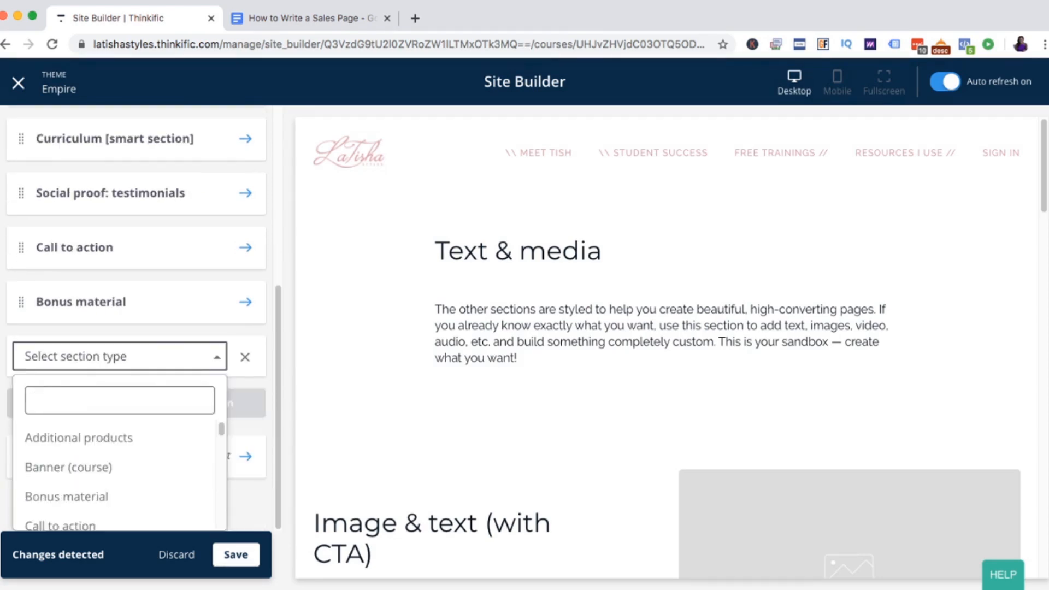
text(soc)
key(Down)
key(Down)
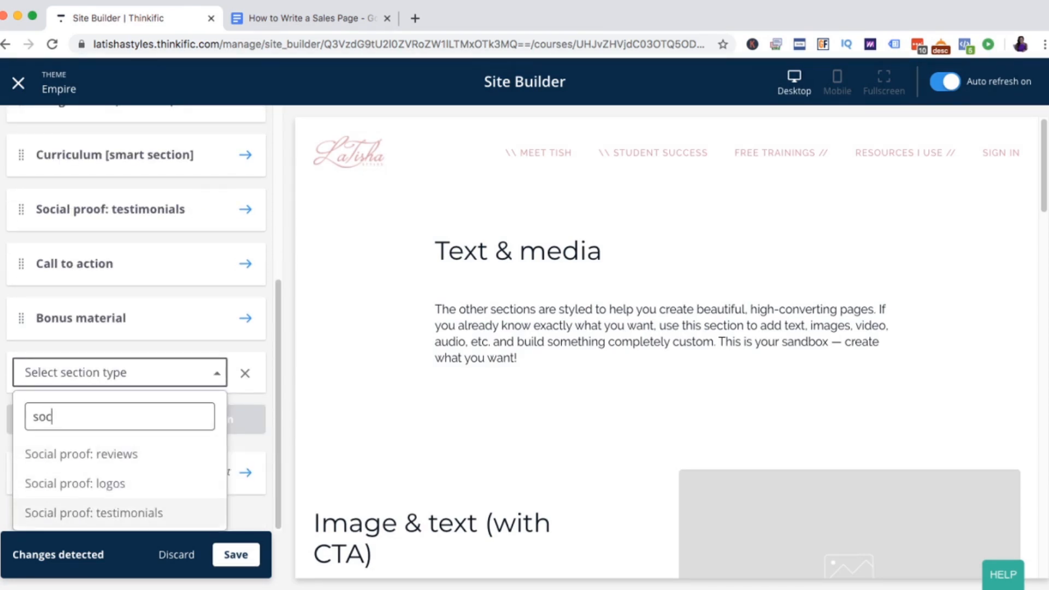
key(Return)
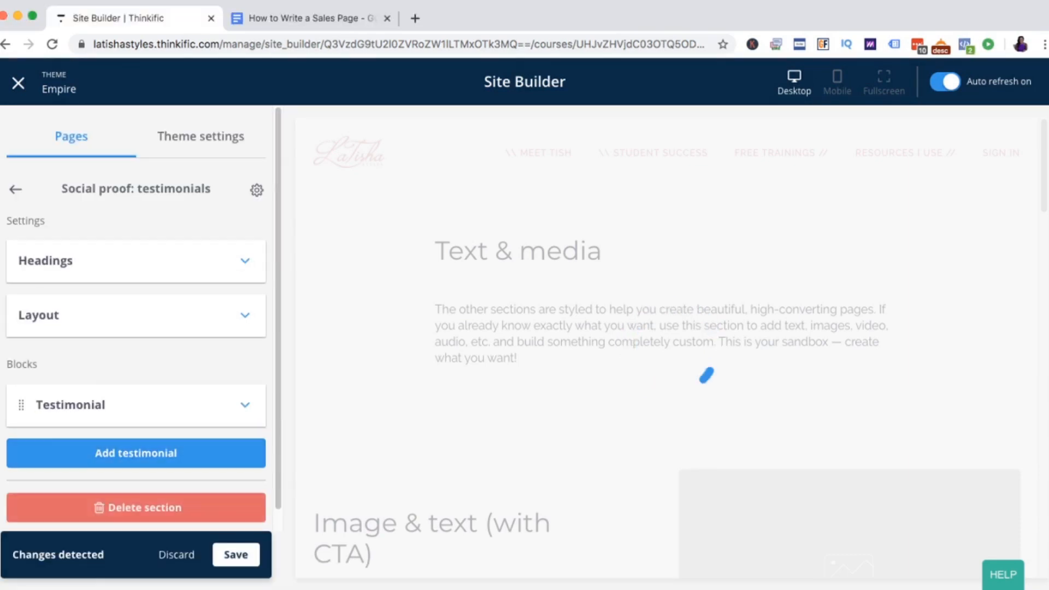
click(15, 189)
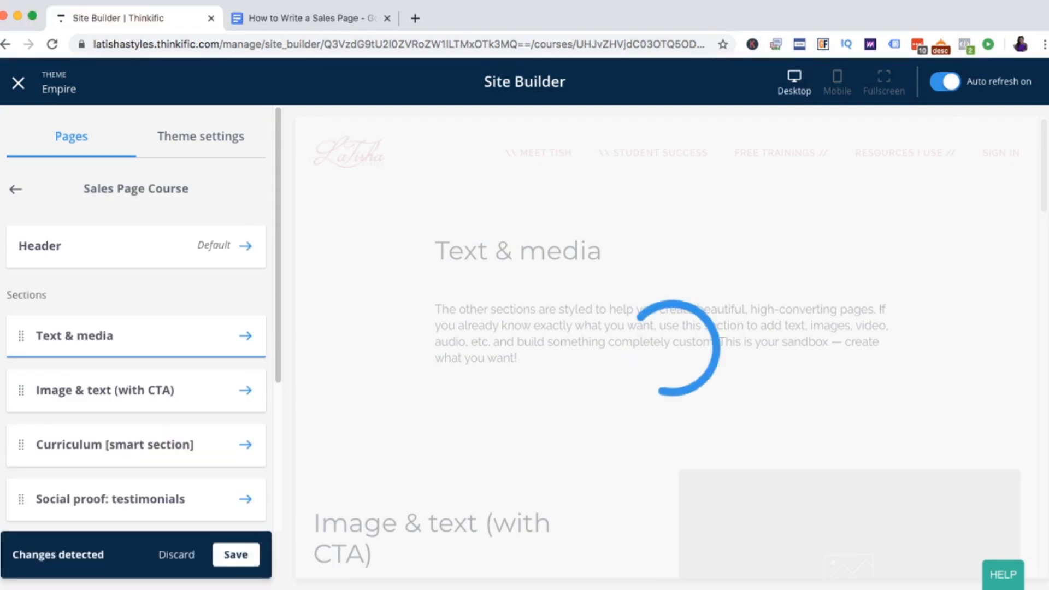
Step: Add a Video section below the Bonus material section of the Sales Page Course landing page
scroll(136, 339, down, 4)
click(71, 432)
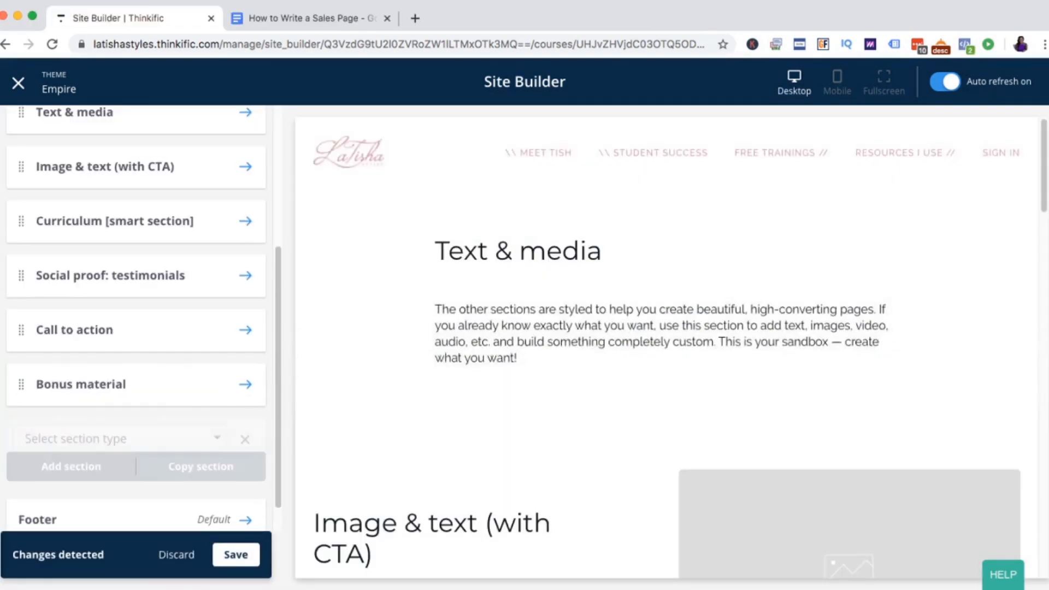
click(109, 438)
scroll(109, 439, down, 1)
text(vid)
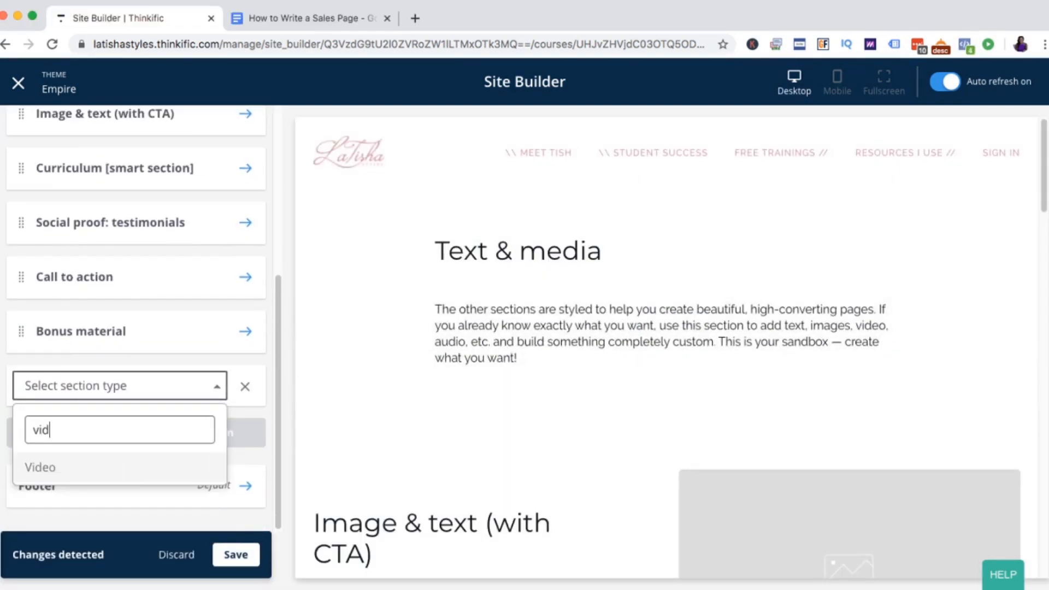
click(109, 468)
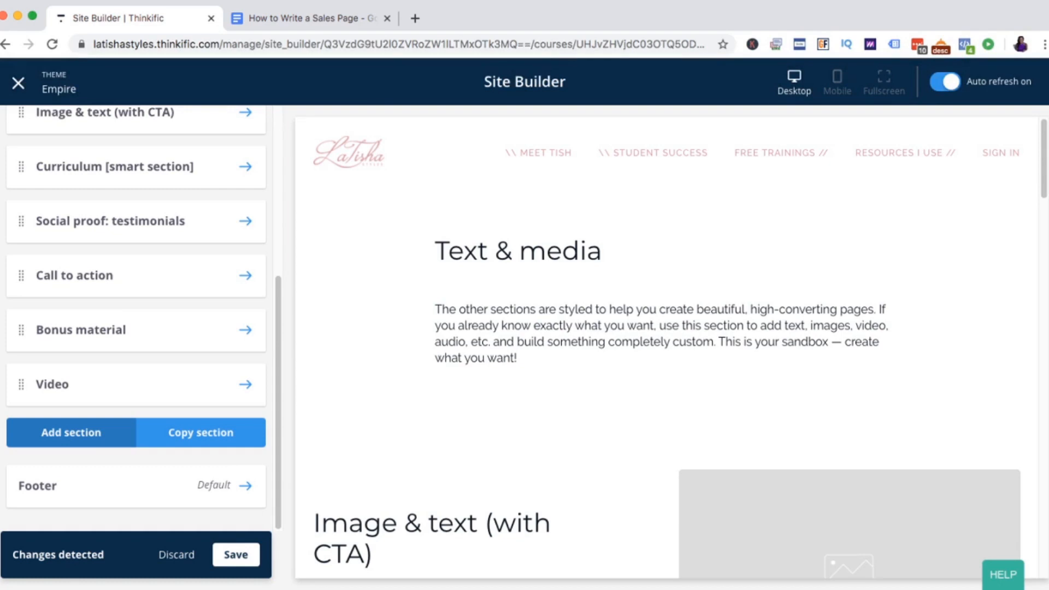
Step: Add a second Call to action section below the Video section and save the landing page changes
click(71, 433)
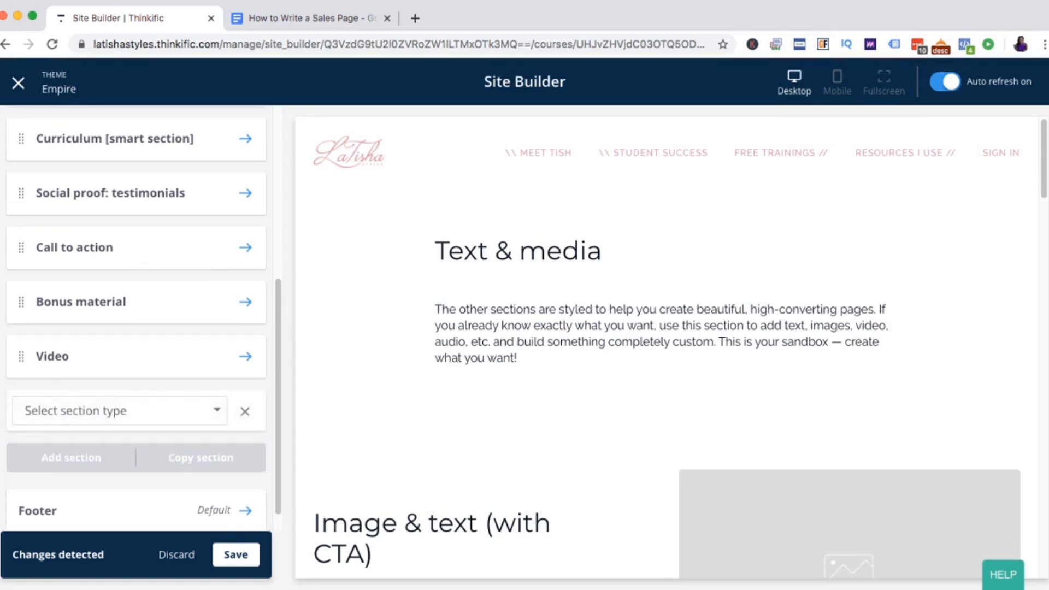
text(cal)
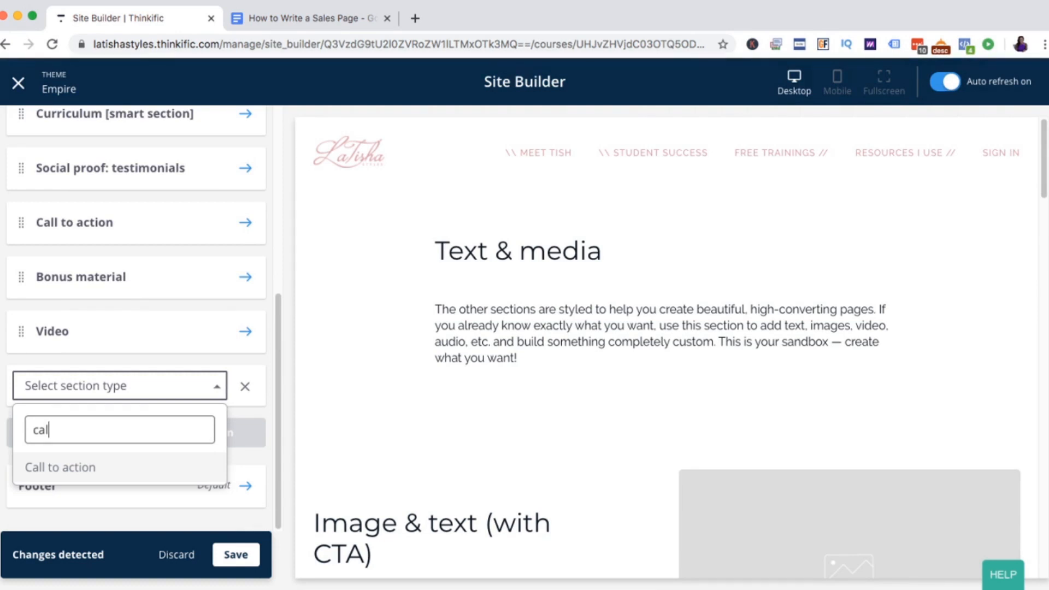
key(Return)
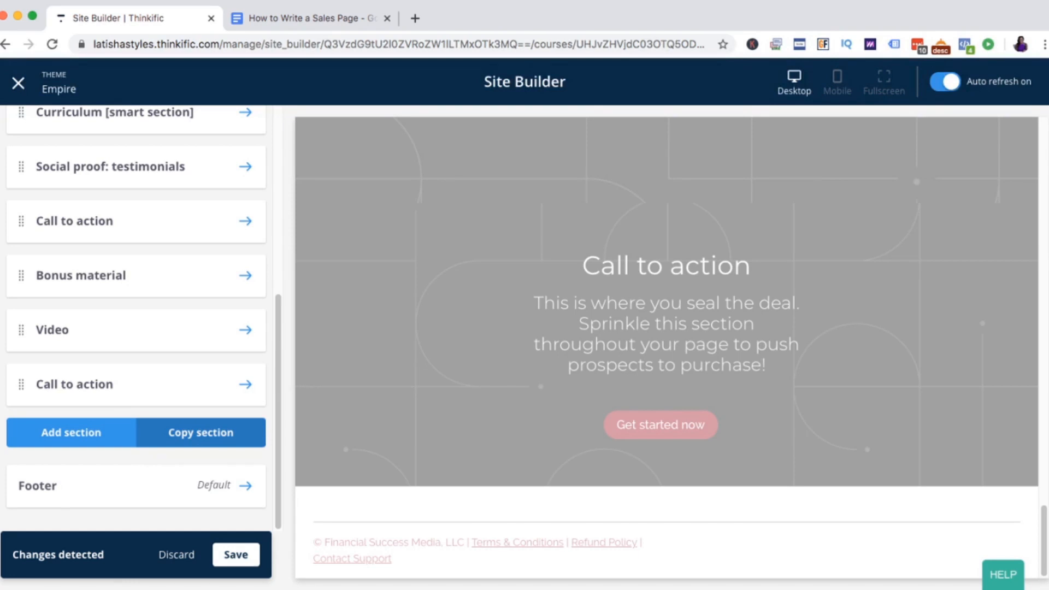
click(236, 554)
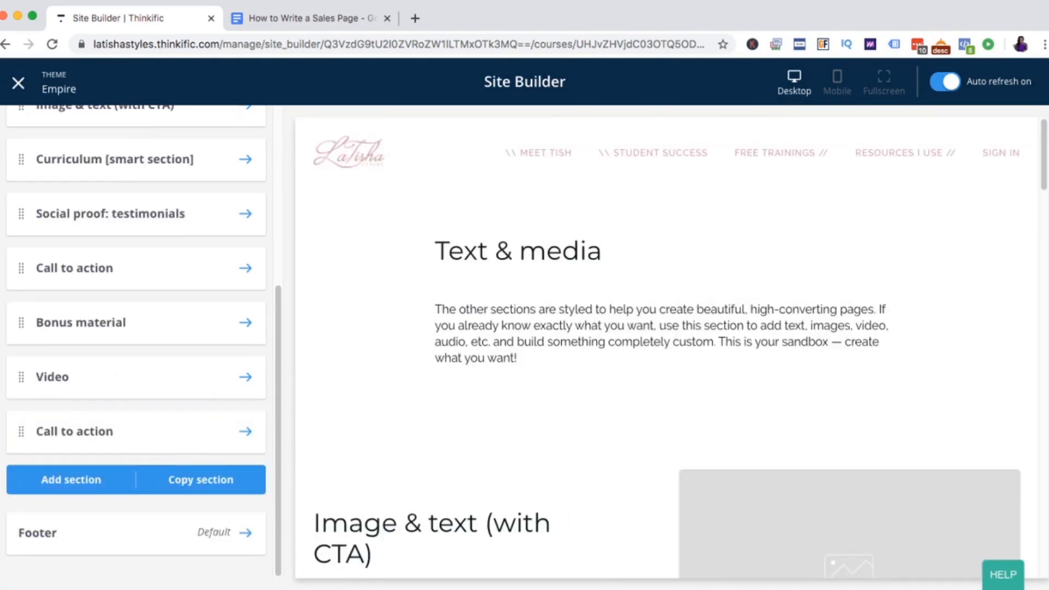
mouse_move(1045, 155)
mouse_down()
mouse_move(1044, 540)
mouse_move(1044, 154)
mouse_up()
Step: Switch to the How to Write a Sales Page document and open its swipefile.com sales pages examples link
key(ctrl+Tab)
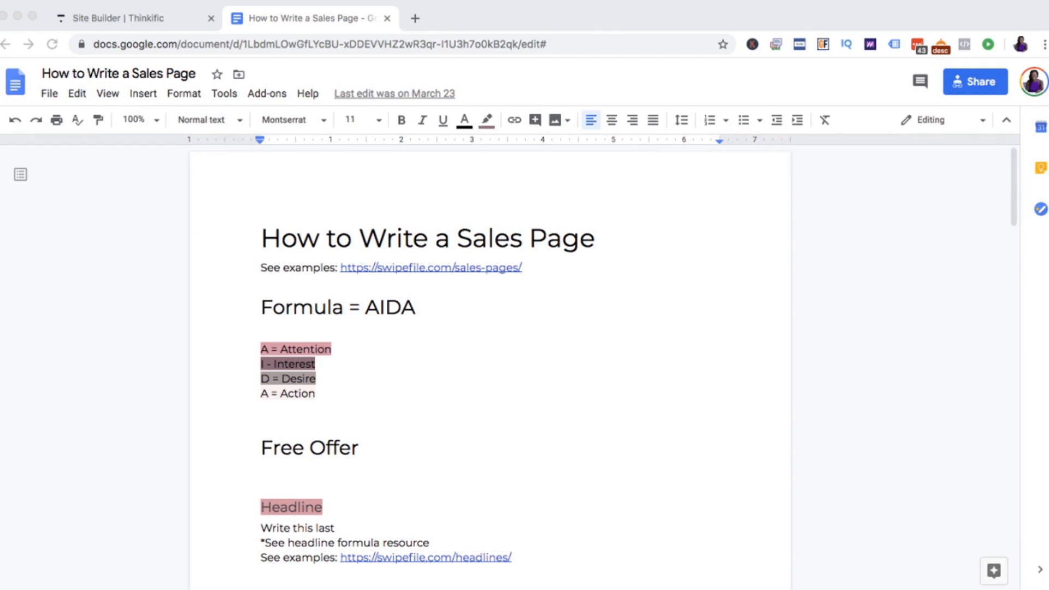
click(441, 267)
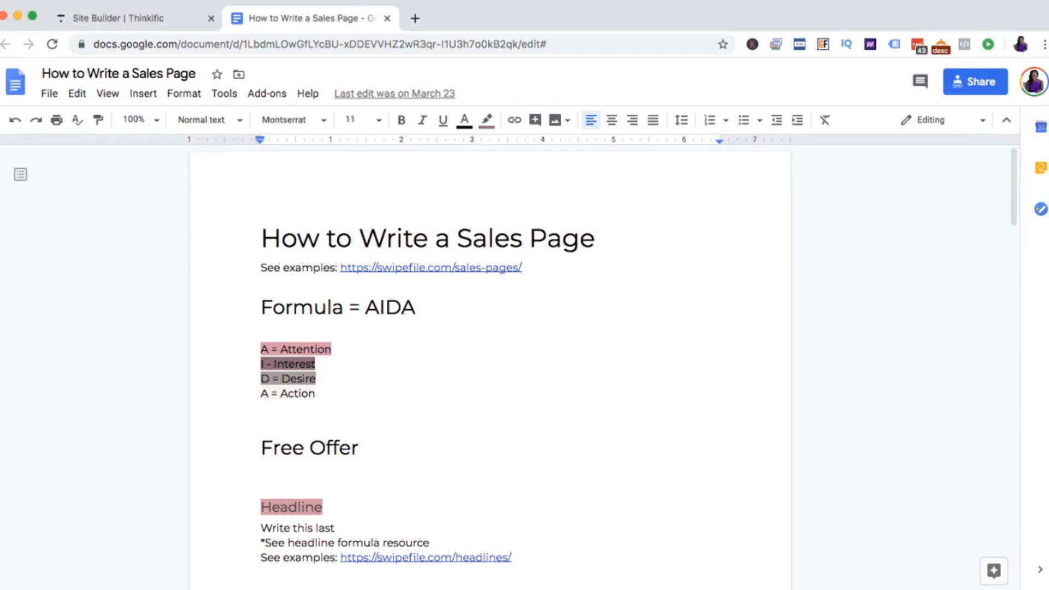
click(441, 267)
click(435, 290)
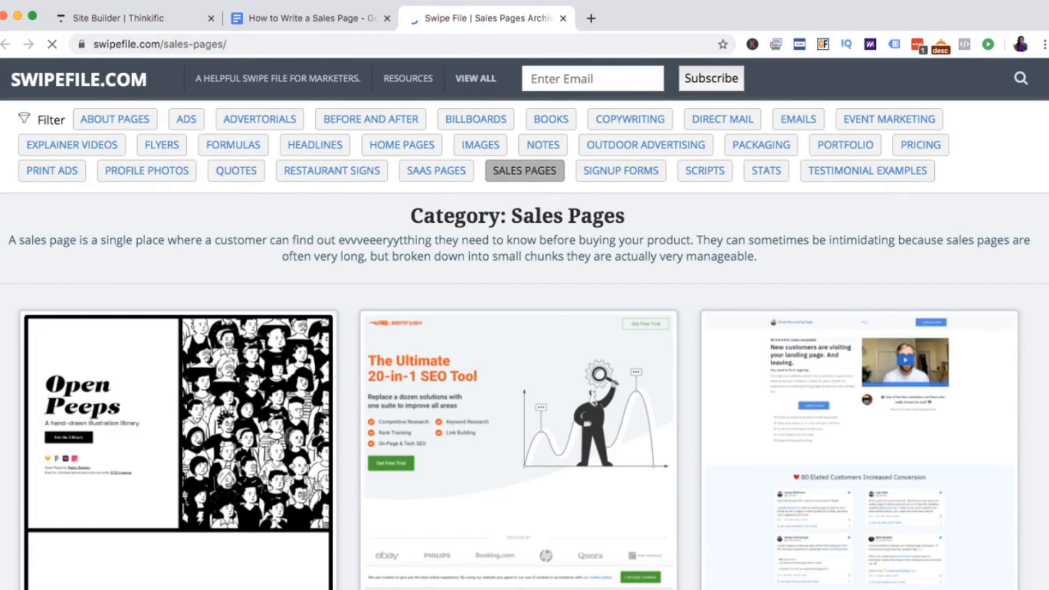
Step: Browse the Sales Pages category on Swipe File, examining how the example pages are laid out
scroll(525, 328, down, 15)
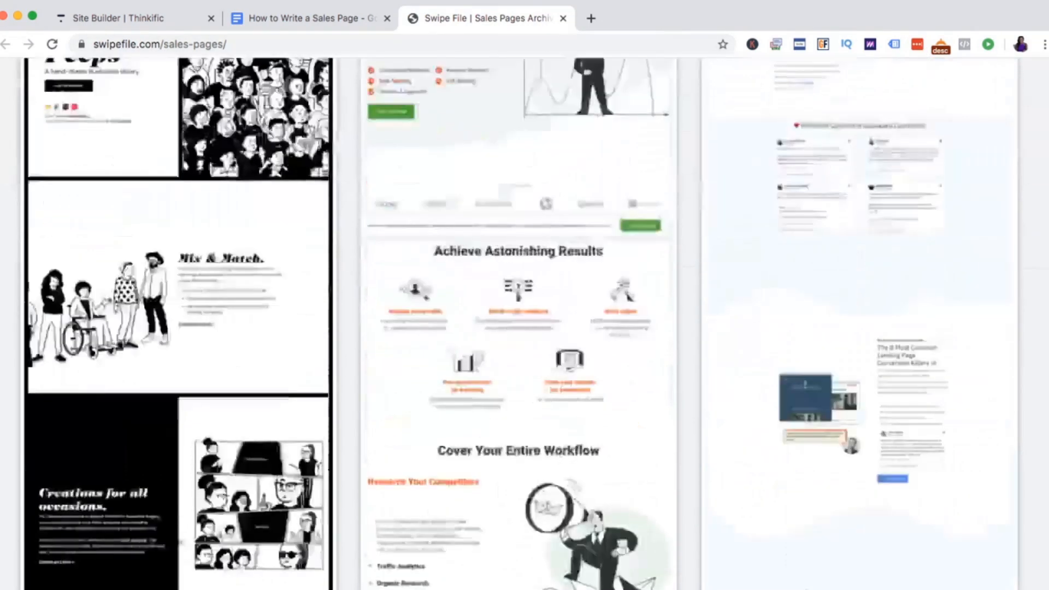
scroll(525, 328, down, 7)
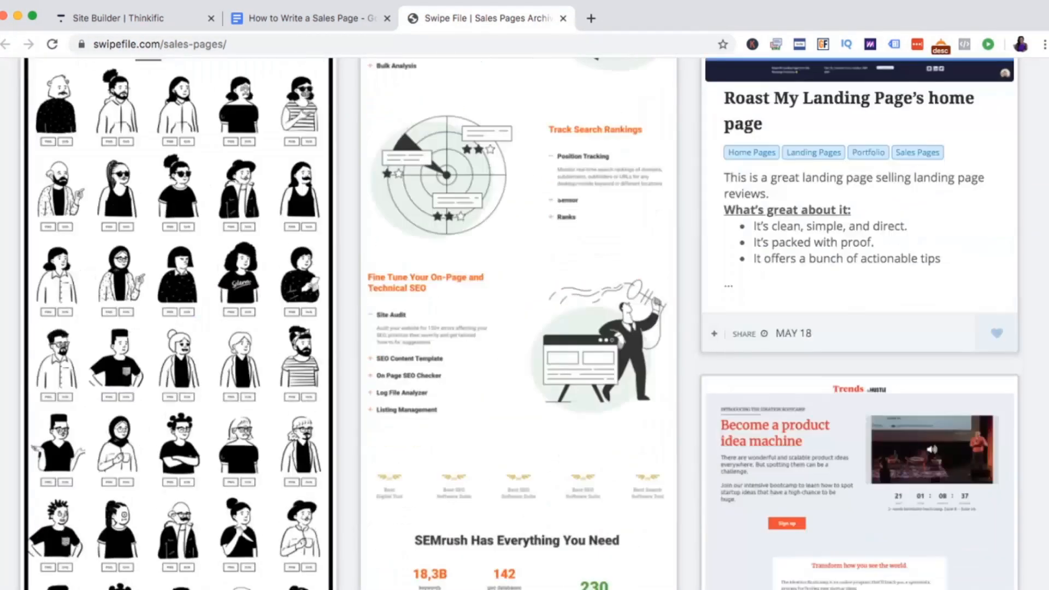
scroll(525, 327, down, 8)
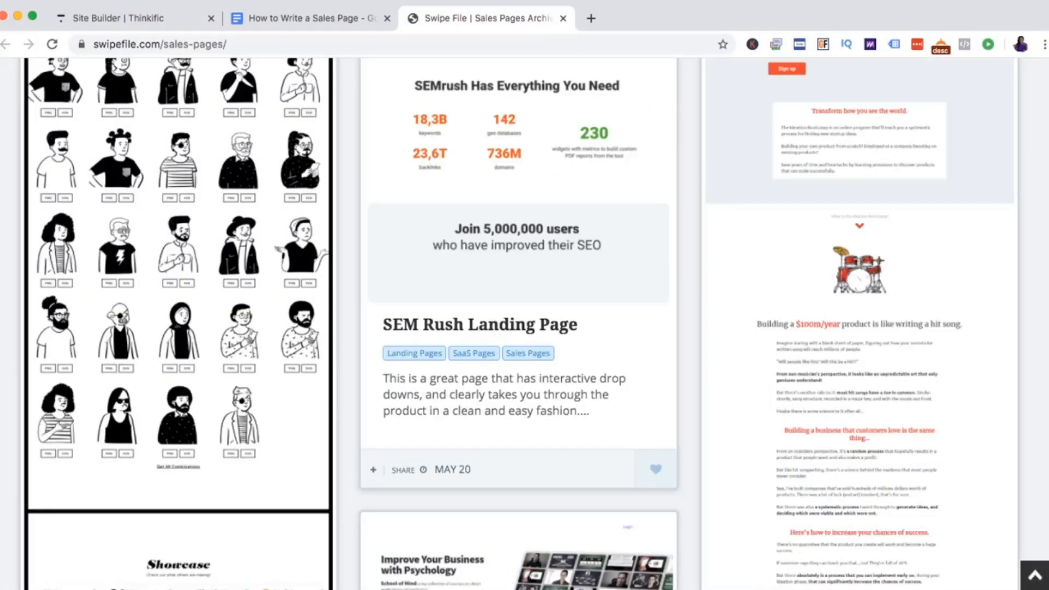
scroll(525, 328, down, 10)
scroll(524, 328, down, 10)
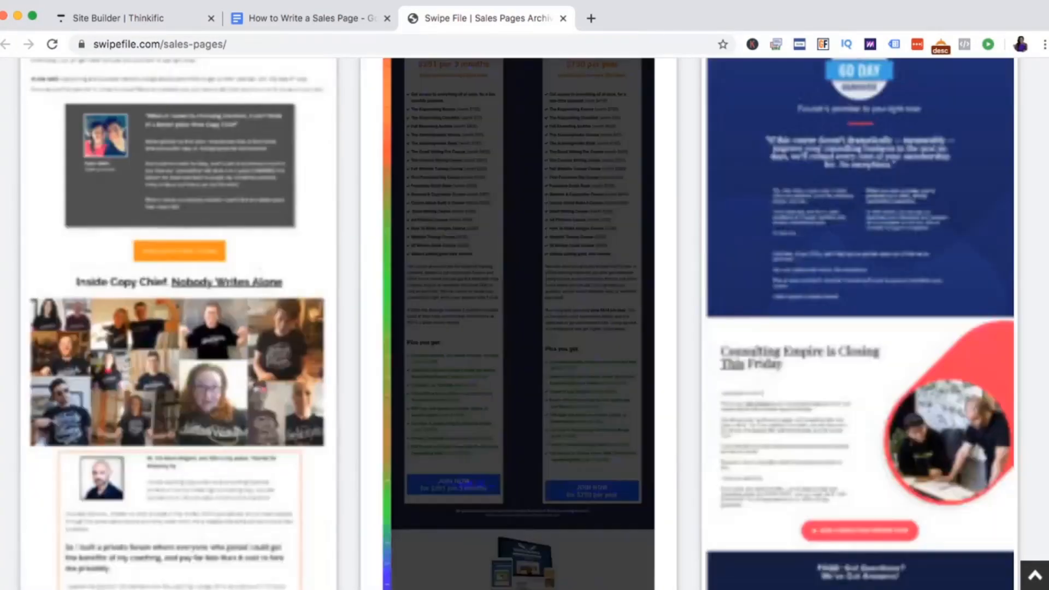
scroll(525, 328, up, 10)
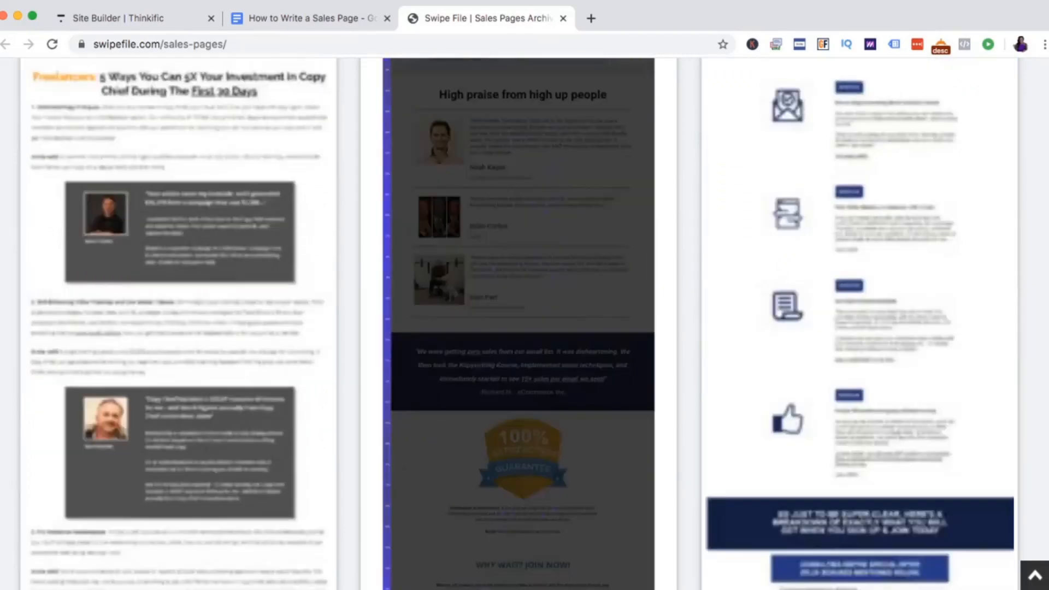
scroll(525, 328, up, 15)
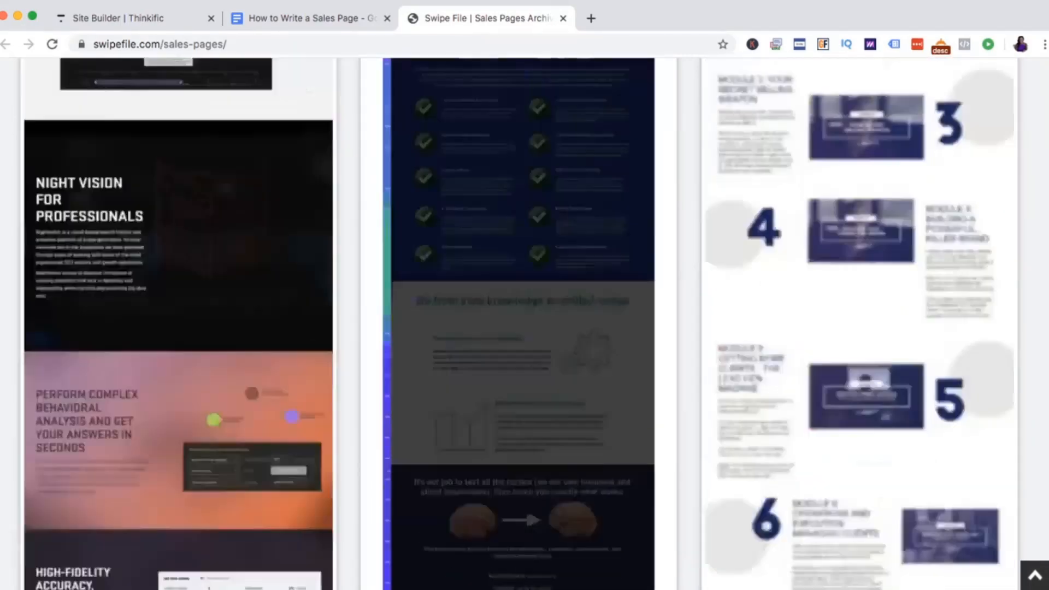
scroll(525, 328, up, 15)
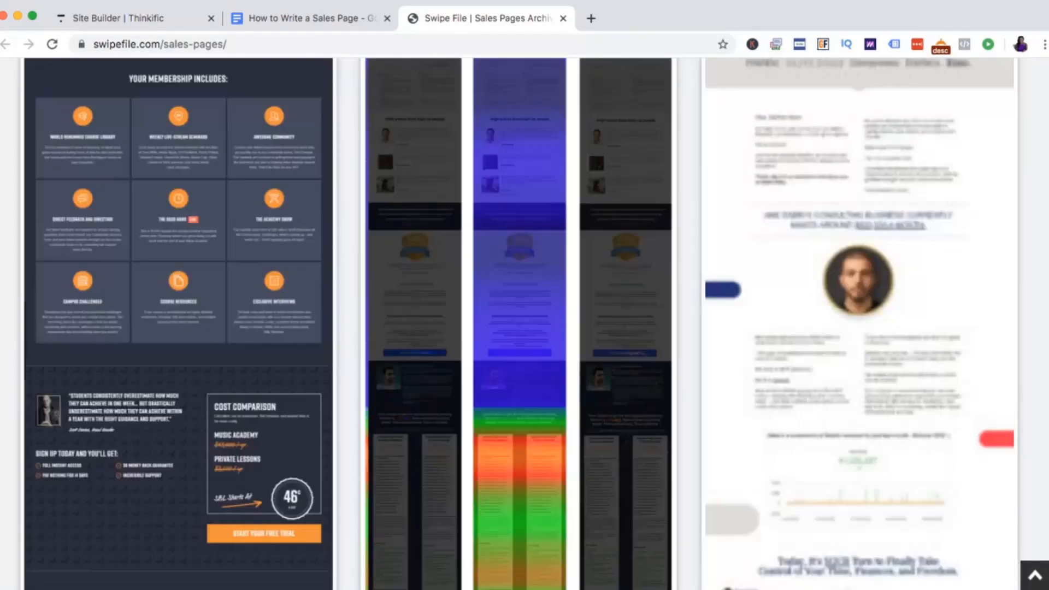
scroll(525, 328, up, 15)
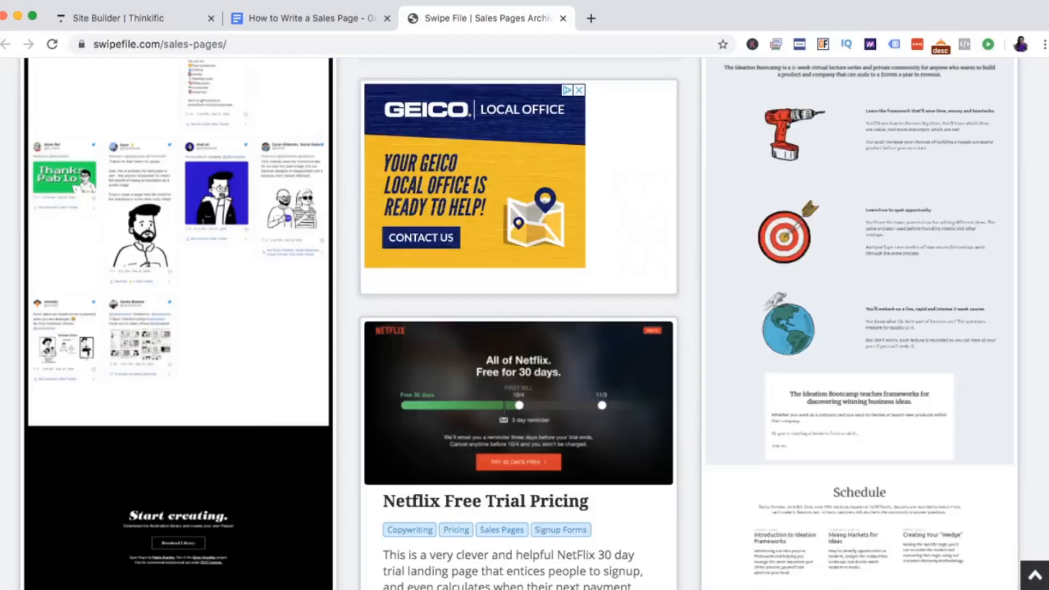
scroll(525, 328, down, 3)
scroll(525, 328, down, 6)
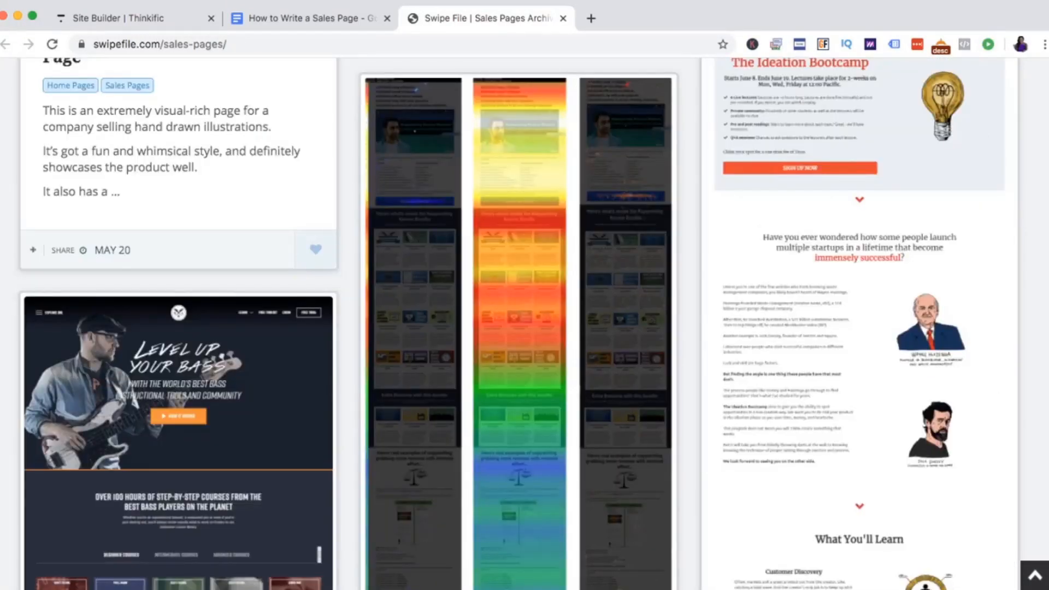
scroll(525, 328, down, 9)
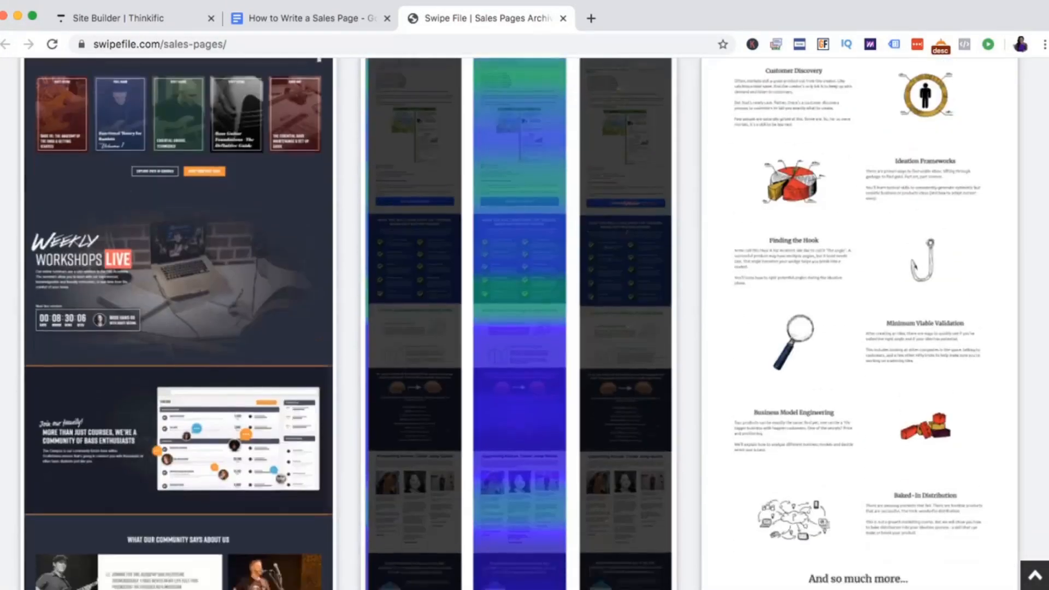
scroll(525, 328, down, 4)
scroll(524, 328, up, 18)
scroll(524, 328, up, 15)
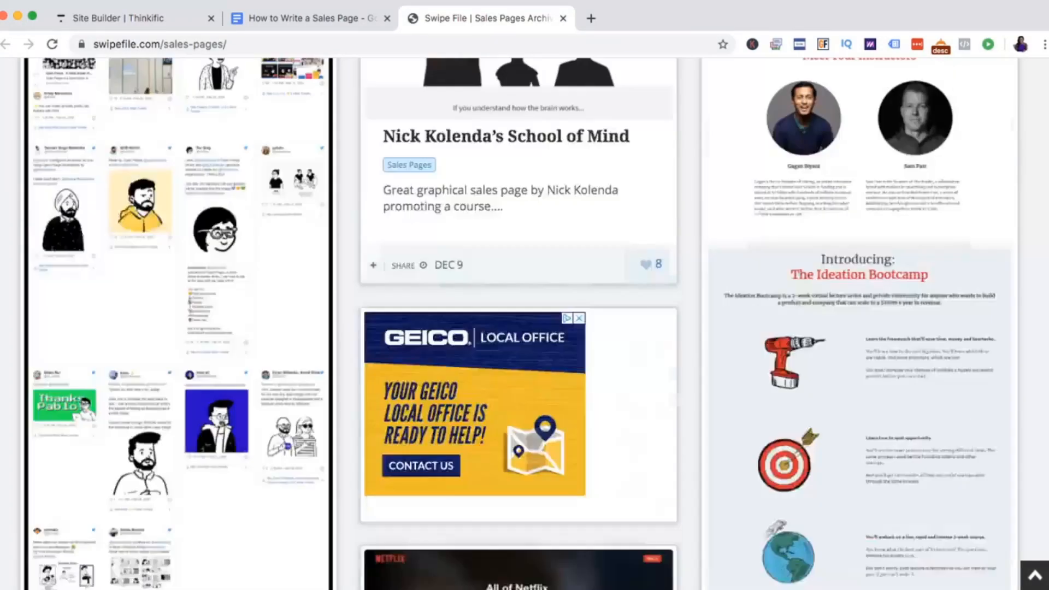
scroll(525, 328, up, 10)
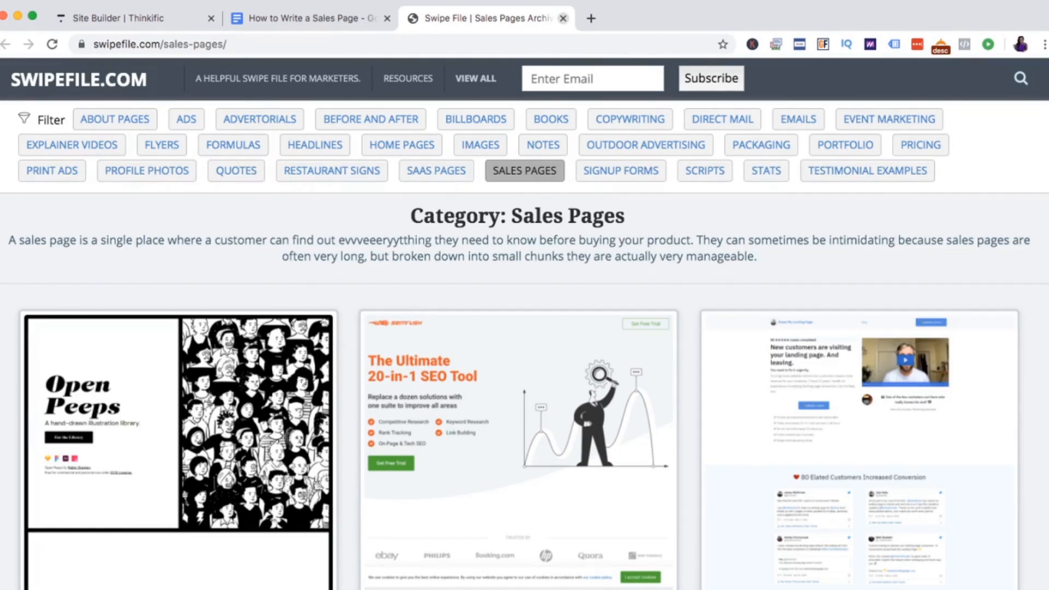
Step: Close the examples page and review the title and opening part of the How to Write a Sales Page outline
click(563, 18)
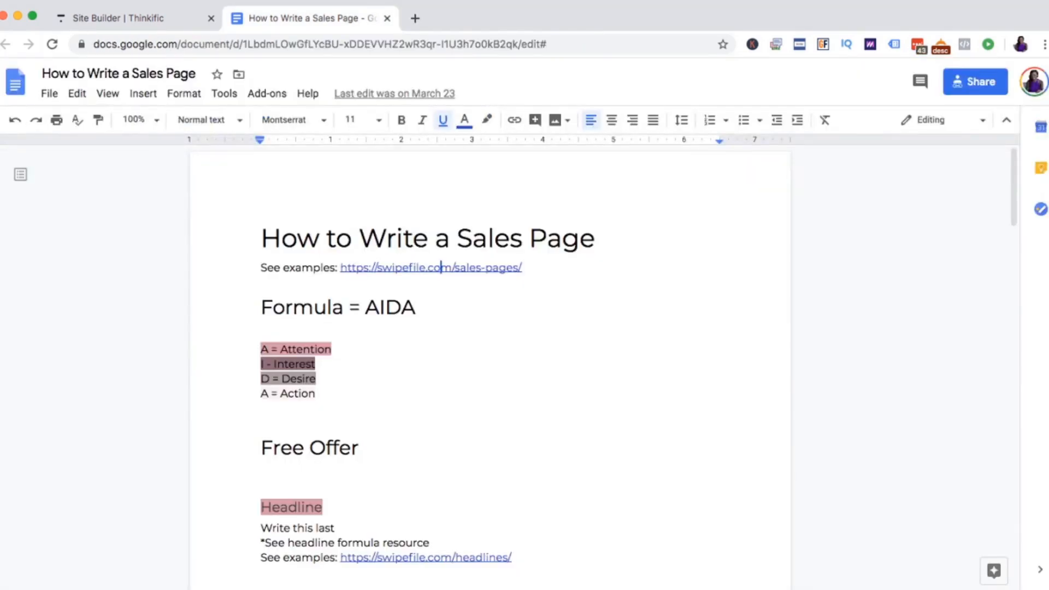
drag(261, 241, 580, 240)
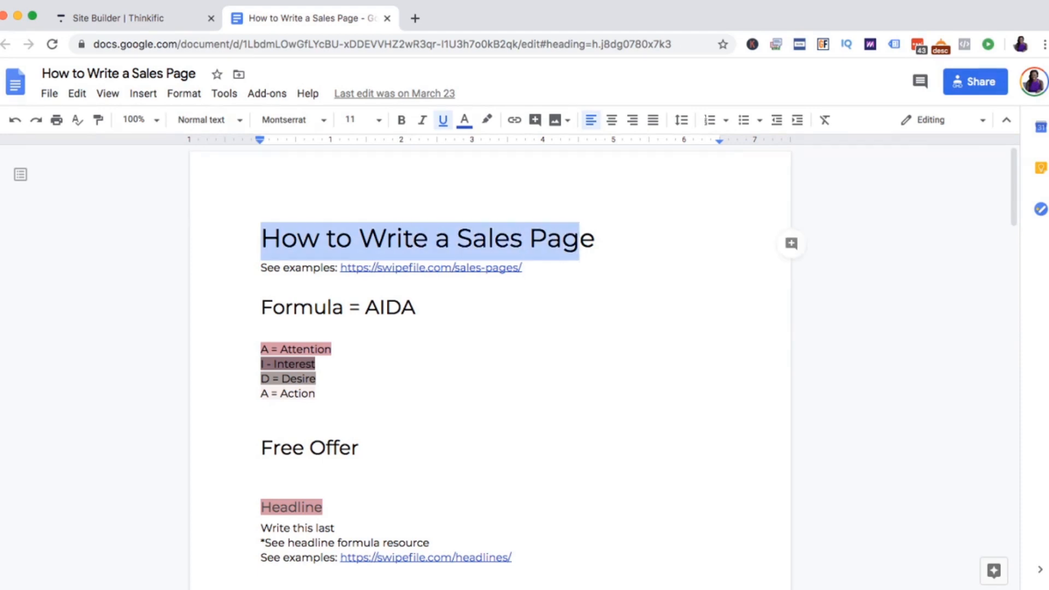
click(580, 241)
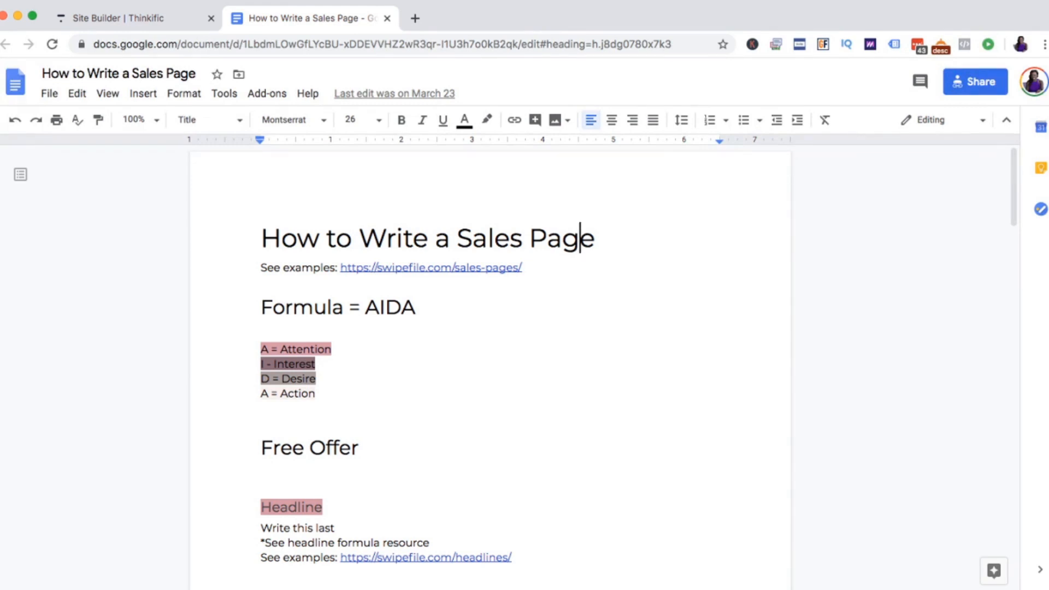
scroll(490, 361, down, 2)
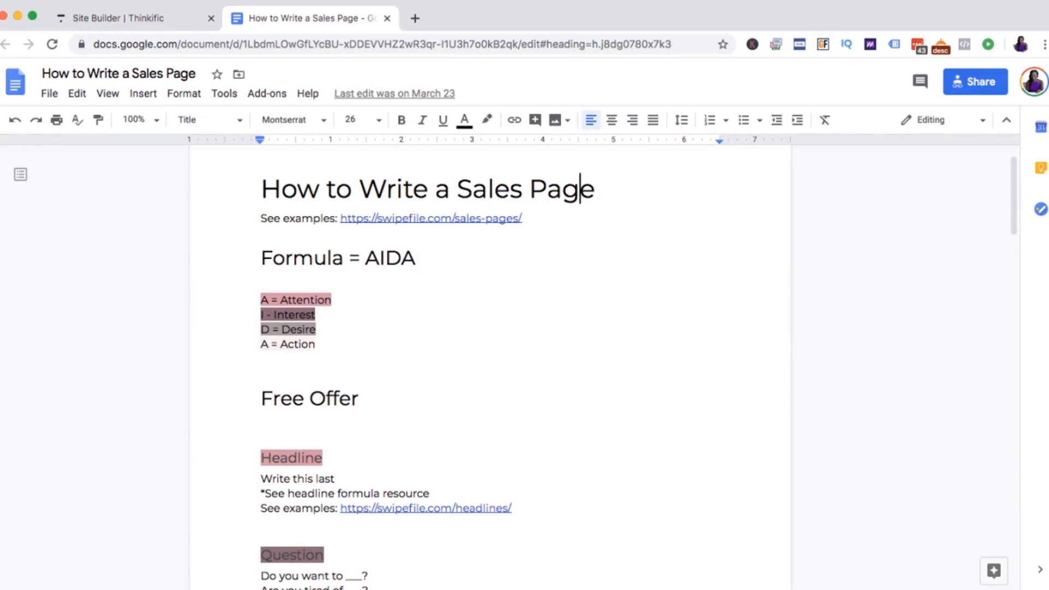
scroll(427, 376, down, 1)
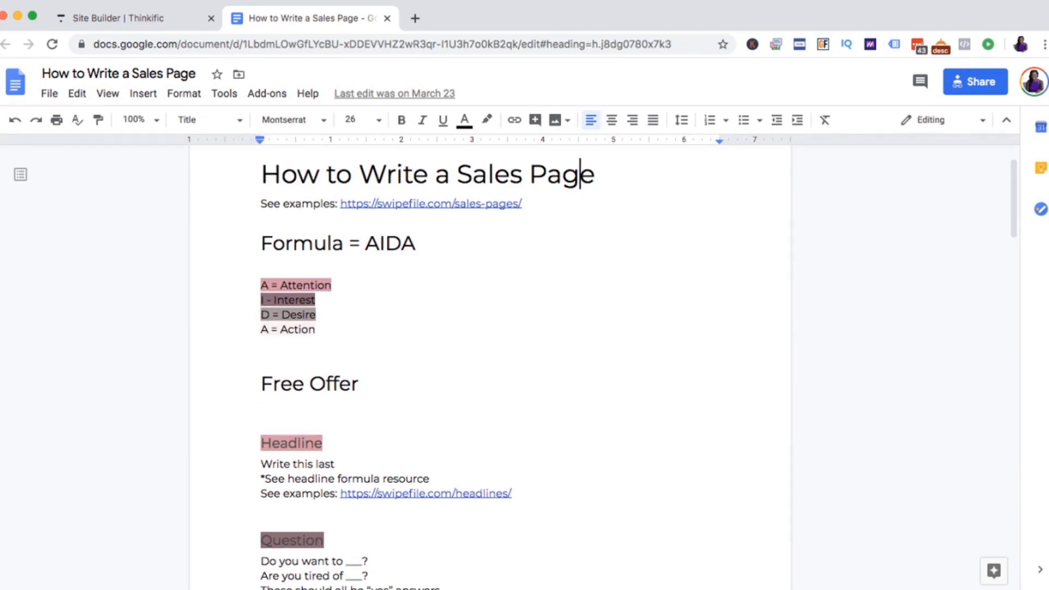
Step: Point out the Formula = AIDA heading and its Attention line, and set the document zoom to 150%
drag(261, 244, 417, 253)
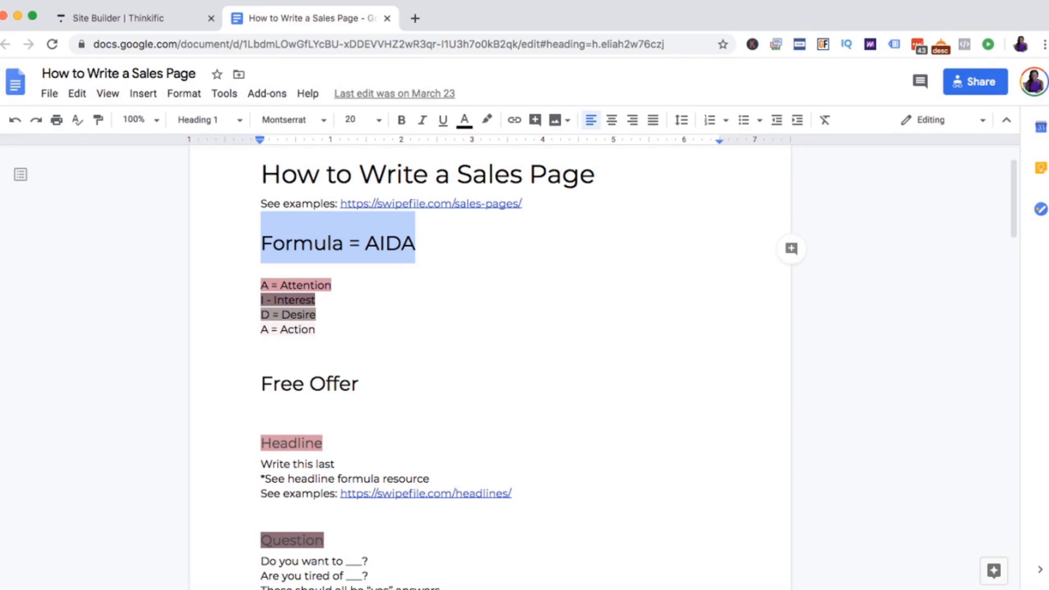
click(262, 285)
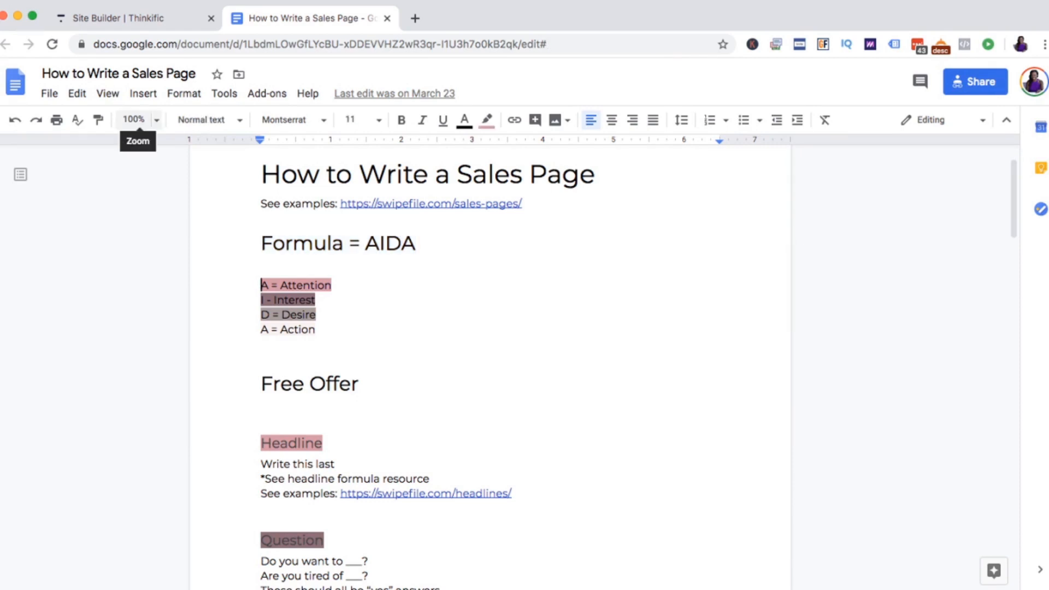
click(134, 120)
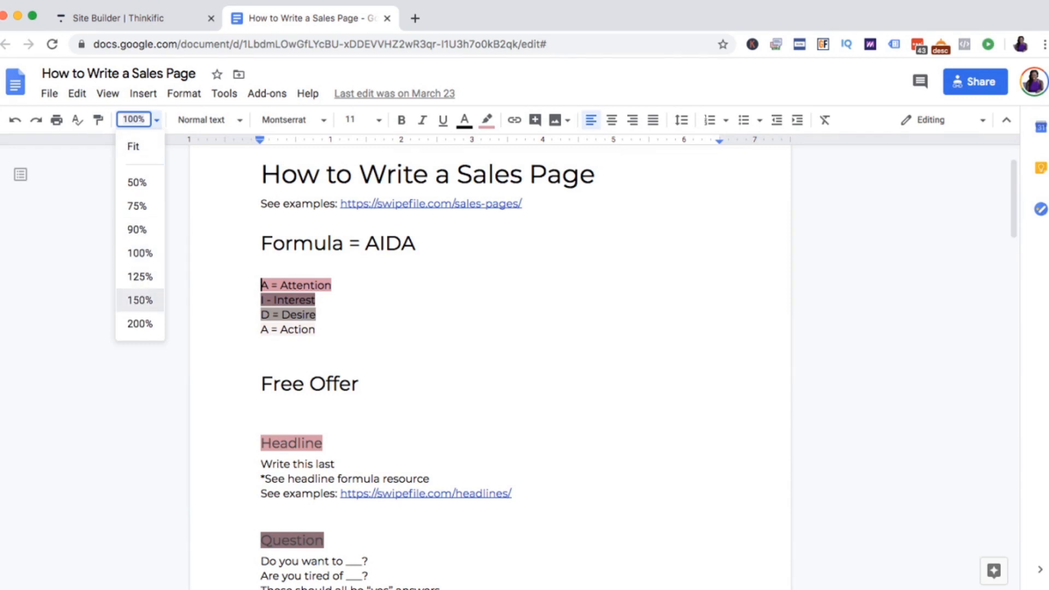
click(140, 300)
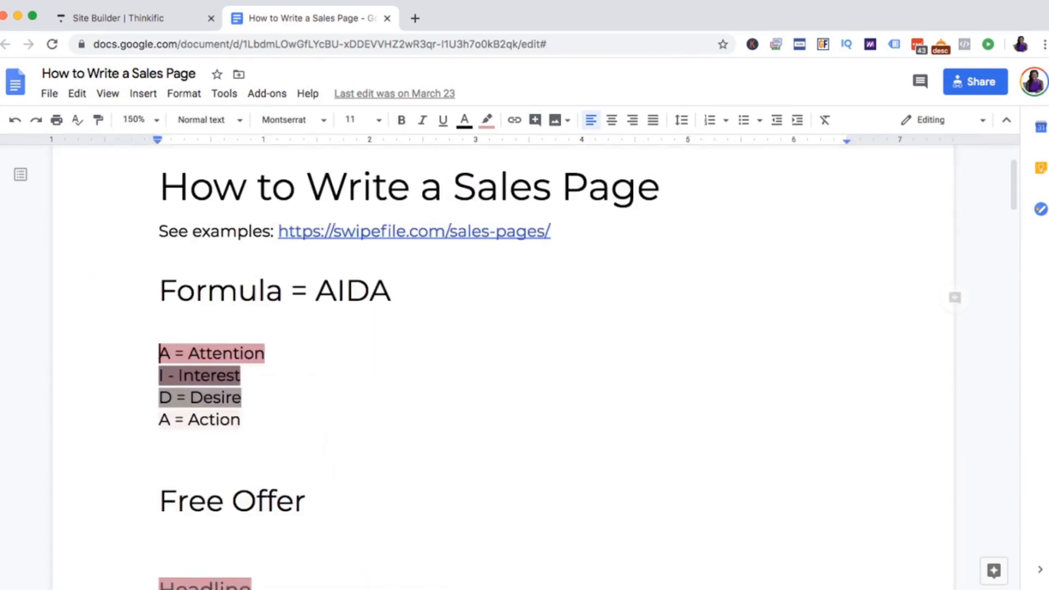
Step: Highlight the Attention, Interest, Desire and Action lines of the AIDA formula one after another
scroll(525, 367, down, 1)
scroll(525, 366, down, 2)
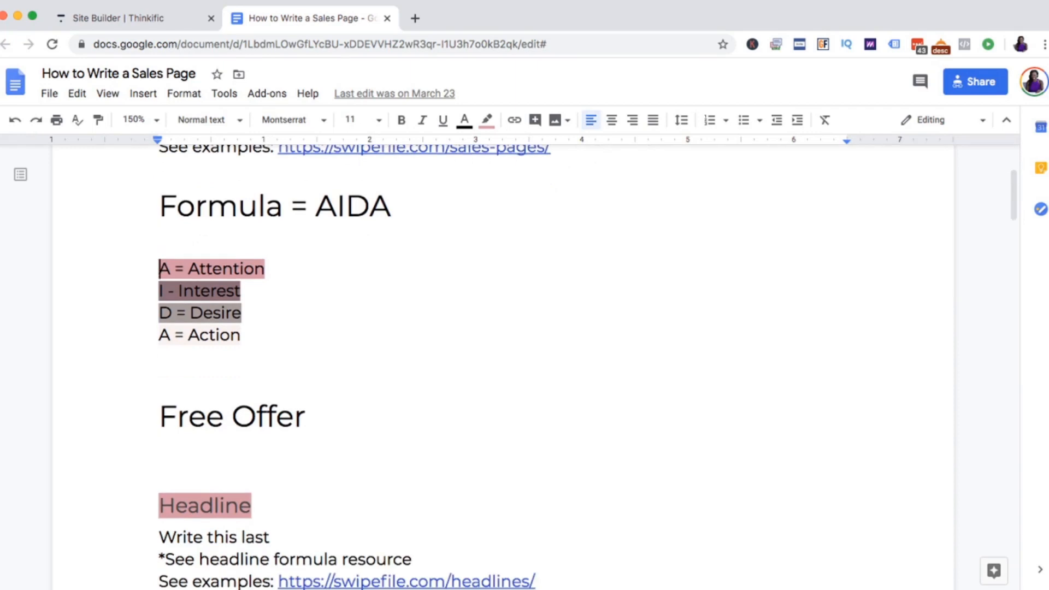
drag(159, 269, 276, 270)
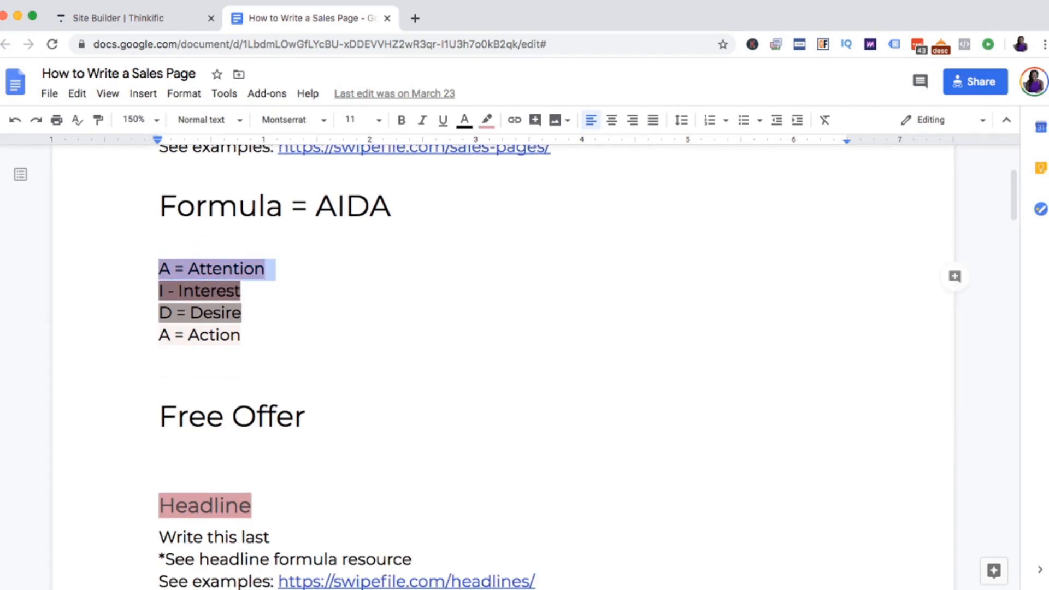
drag(159, 291, 251, 292)
click(159, 313)
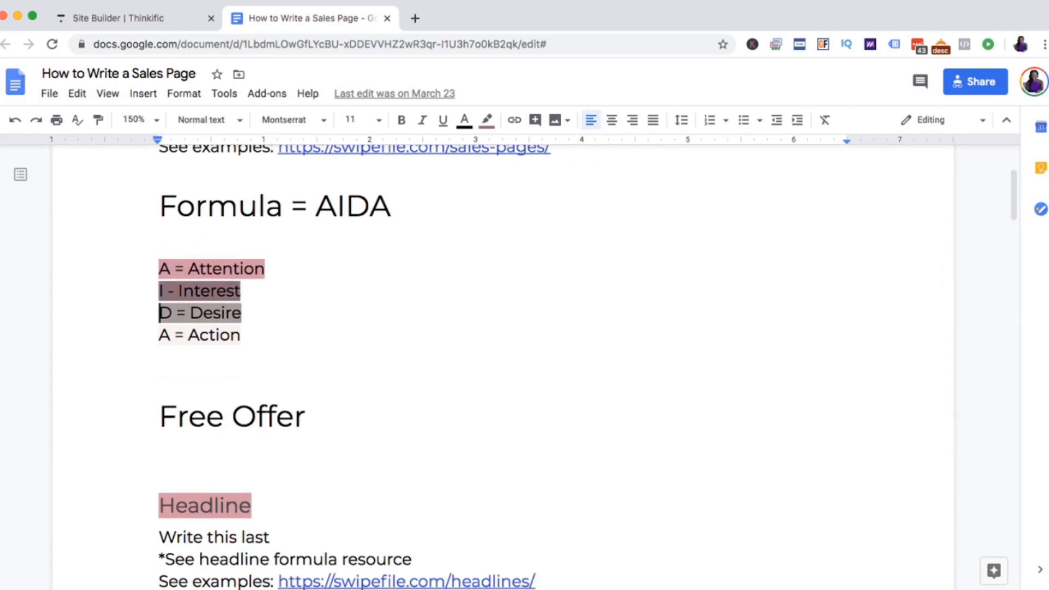
drag(159, 313, 242, 314)
drag(159, 335, 241, 336)
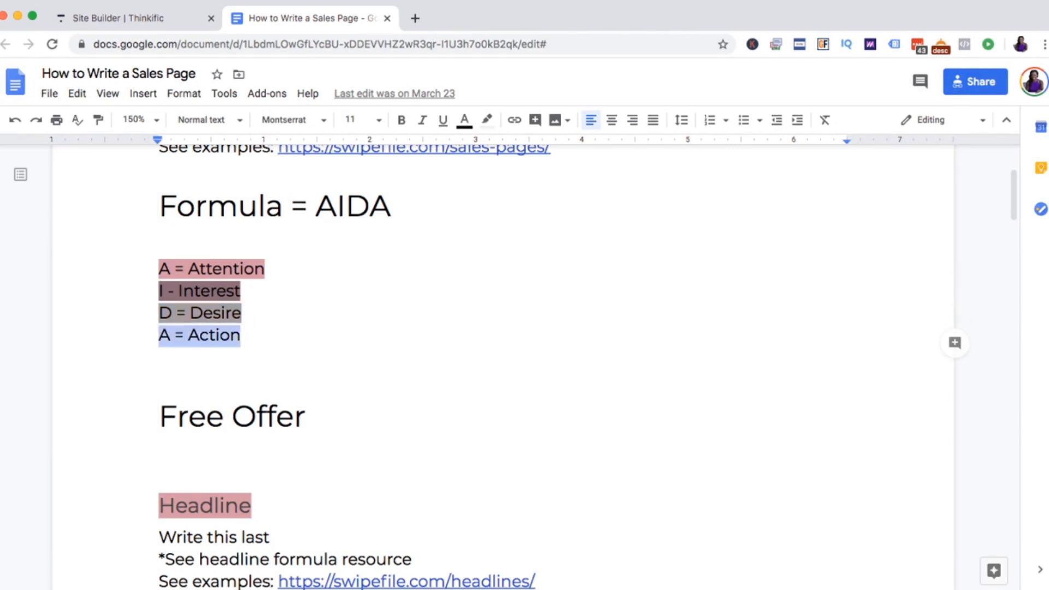
click(242, 335)
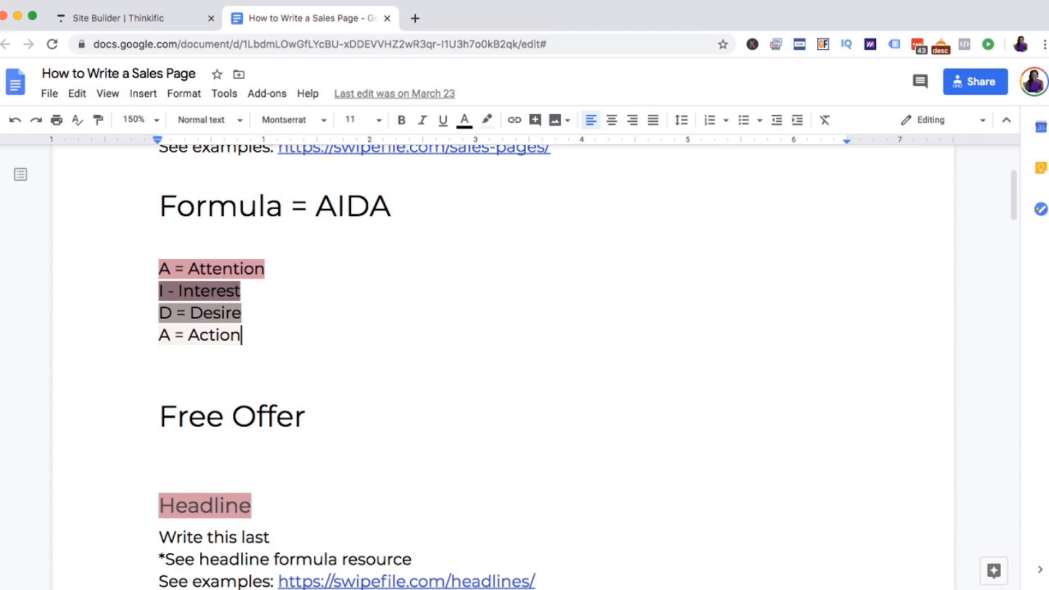
Step: Highlight the Interest through Action lines together, and point out the start of the Attention, Interest and Action lines
drag(159, 292, 164, 356)
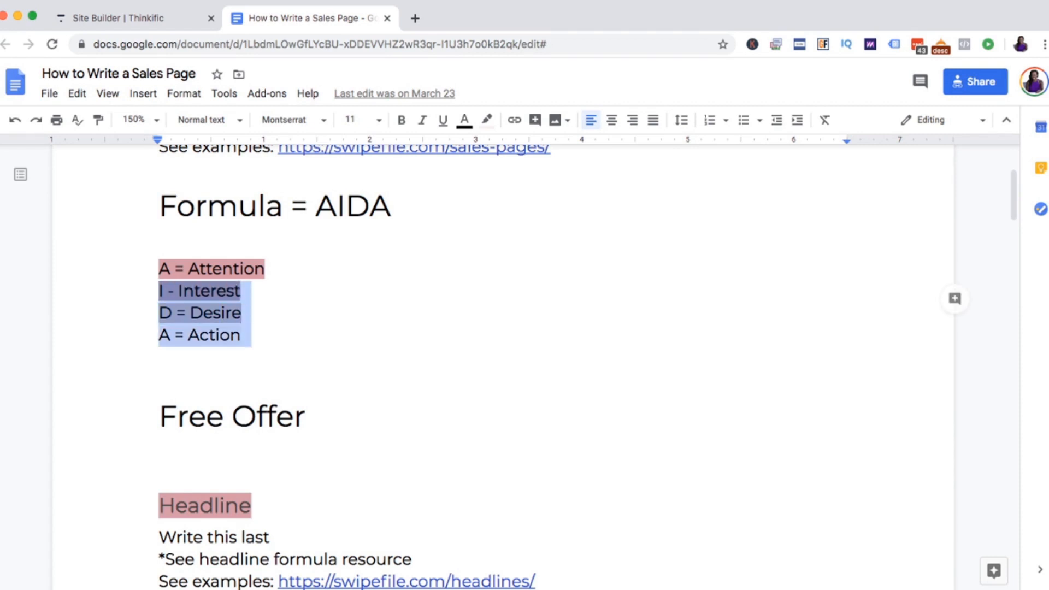
click(241, 335)
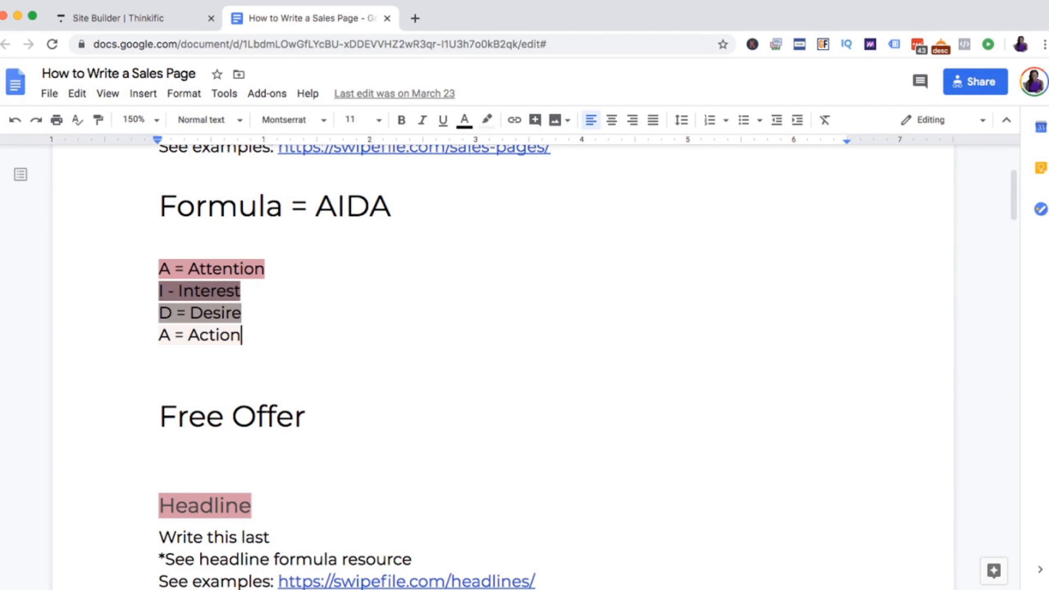
click(160, 269)
click(160, 291)
click(160, 335)
Step: Switch to the Thinkific Site Builder and point out the Text & media, Image & text (with CTA) and Course curriculum sections in the page preview
click(127, 19)
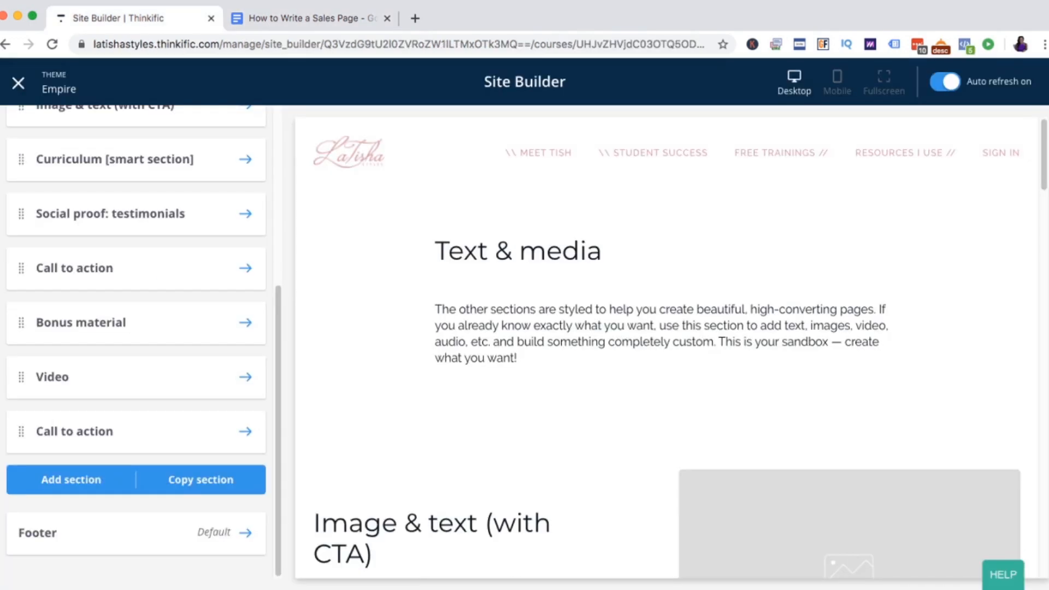
scroll(136, 328, up, 3)
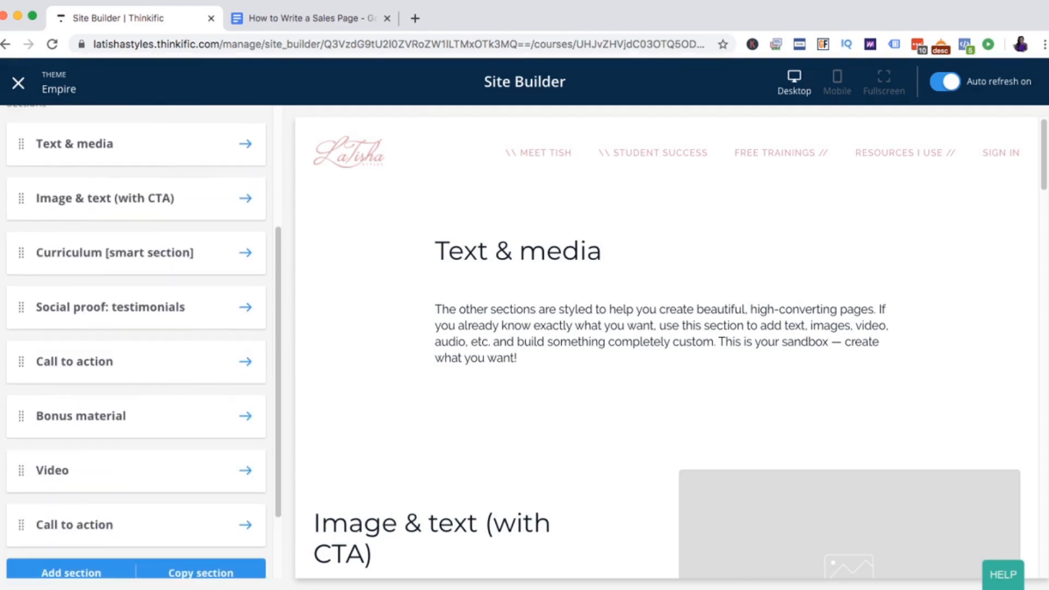
drag(435, 251, 863, 342)
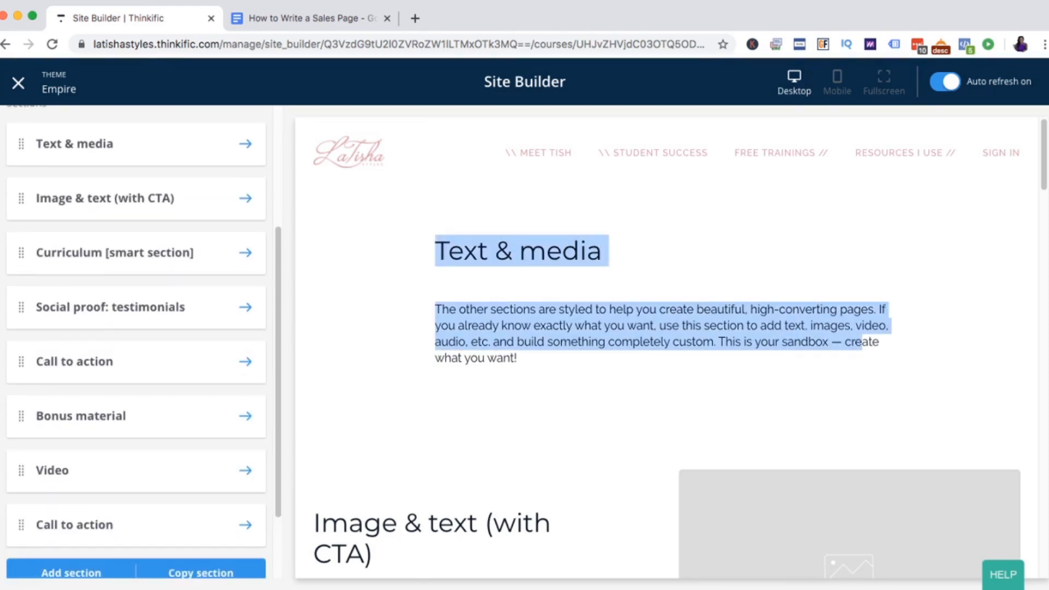
scroll(667, 350, down, 5)
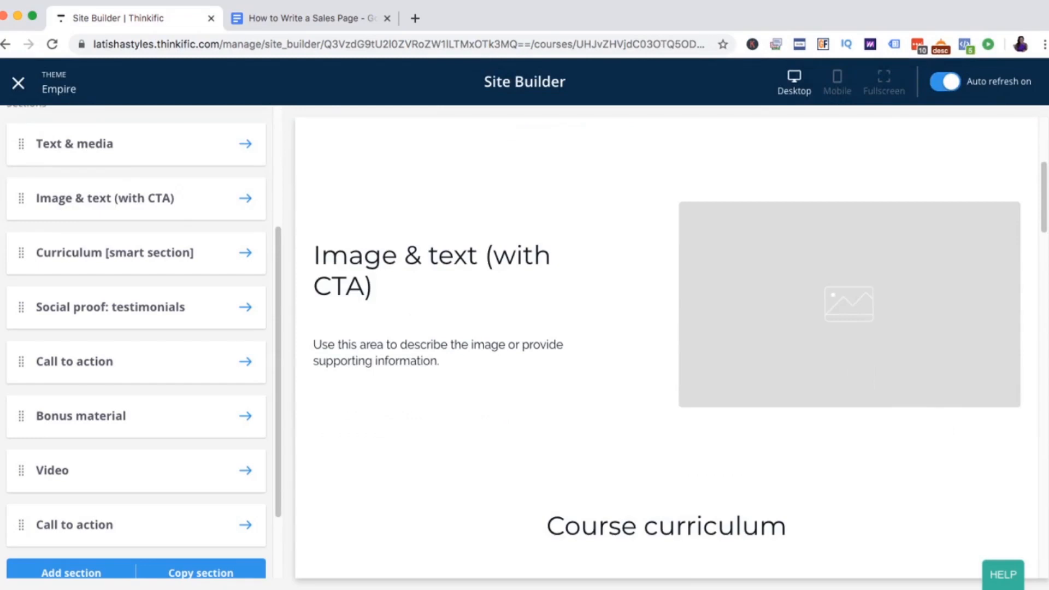
drag(314, 246, 440, 361)
scroll(667, 350, down, 4)
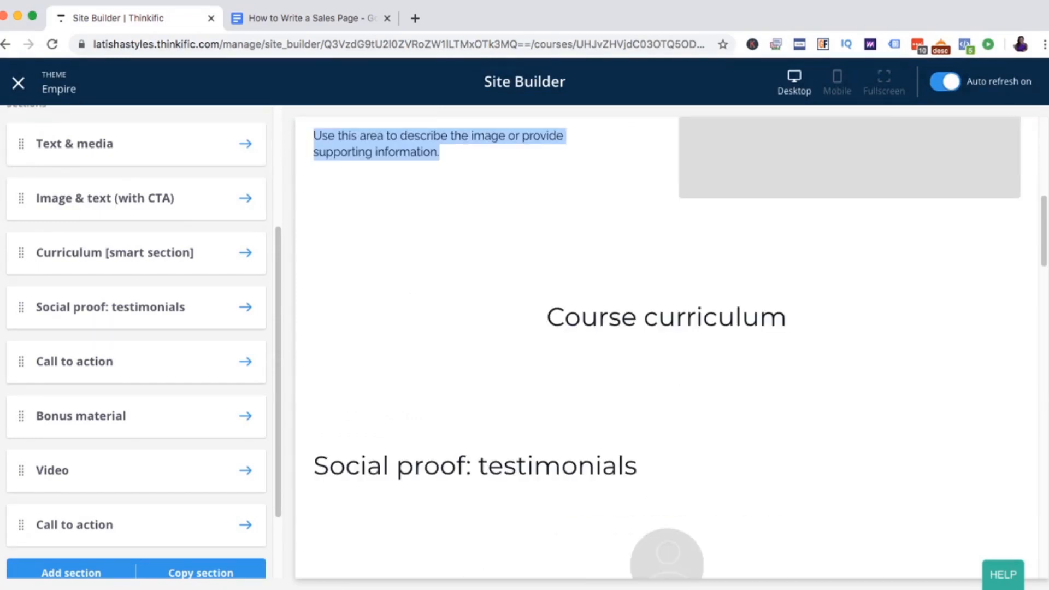
drag(547, 300, 787, 300)
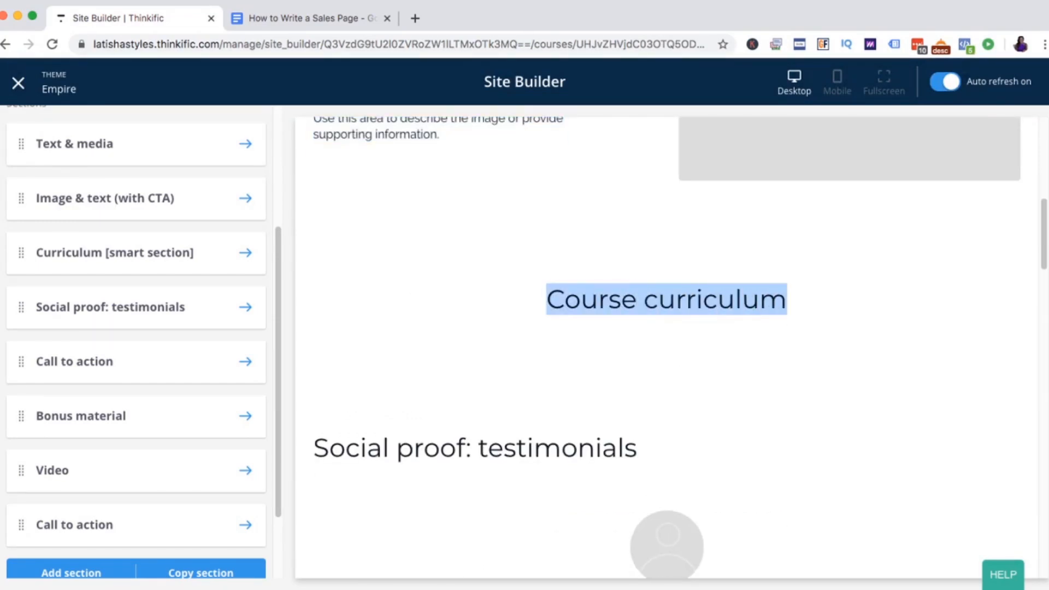
scroll(667, 350, down, 3)
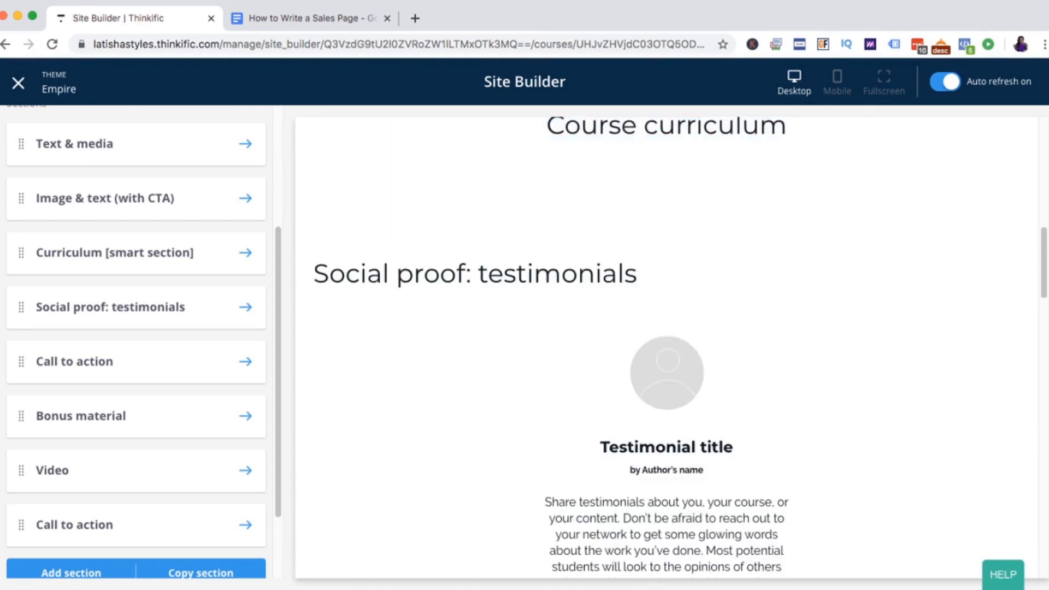
Step: Review the testimonials, first Call to action and Bonus material sections in the preview, highlighting the Call to action and Bonus material text
scroll(667, 350, down, 8)
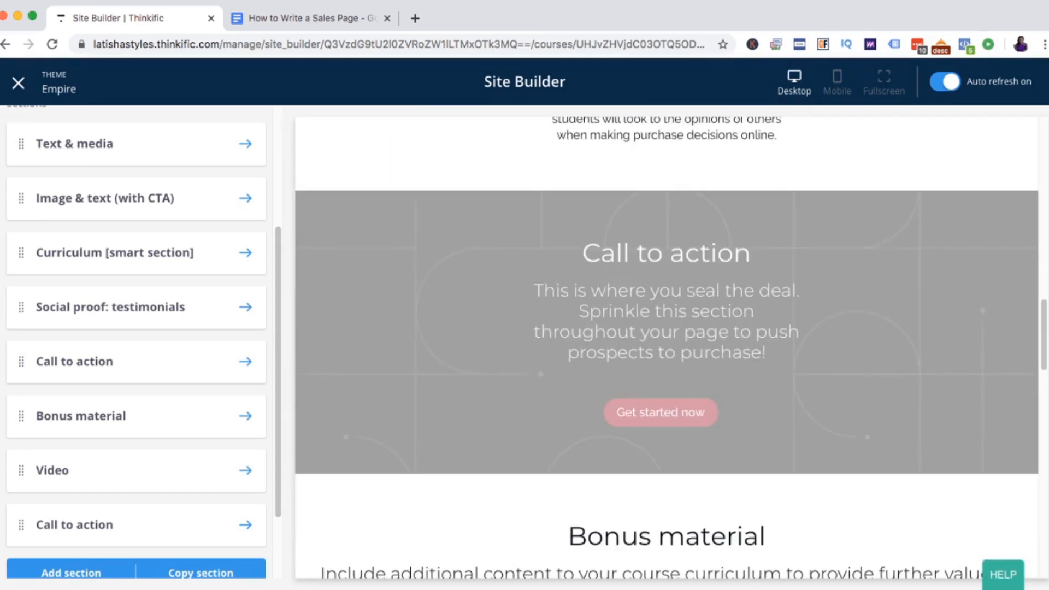
drag(583, 253, 763, 352)
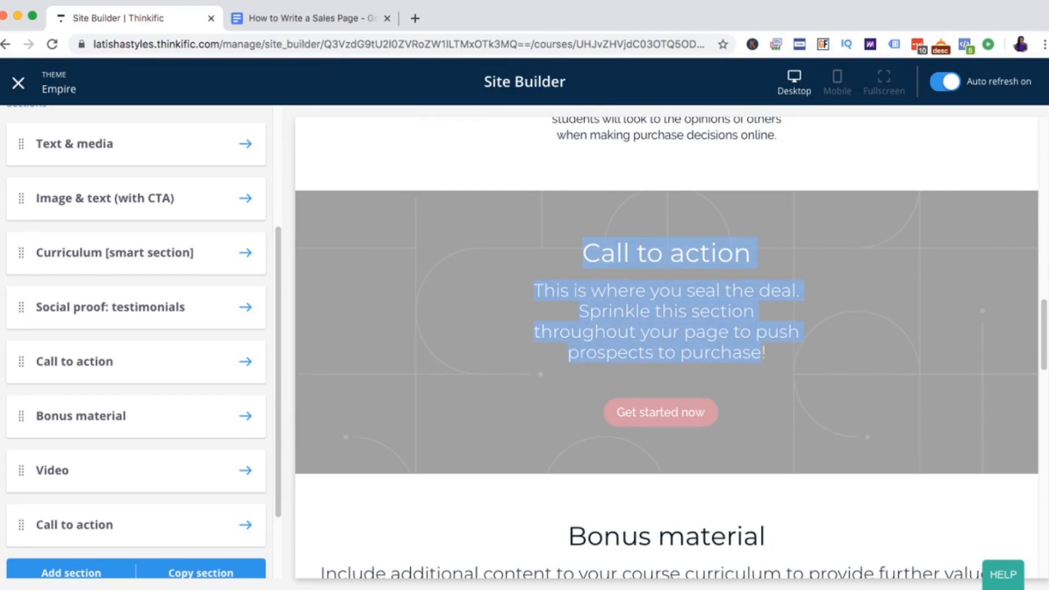
scroll(667, 350, down, 5)
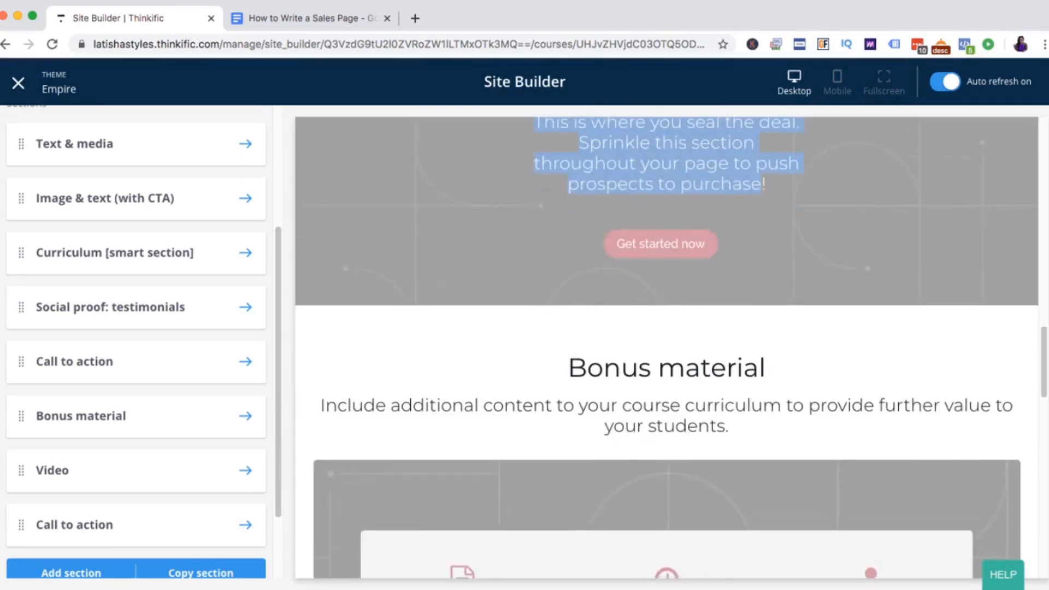
scroll(667, 350, down, 2)
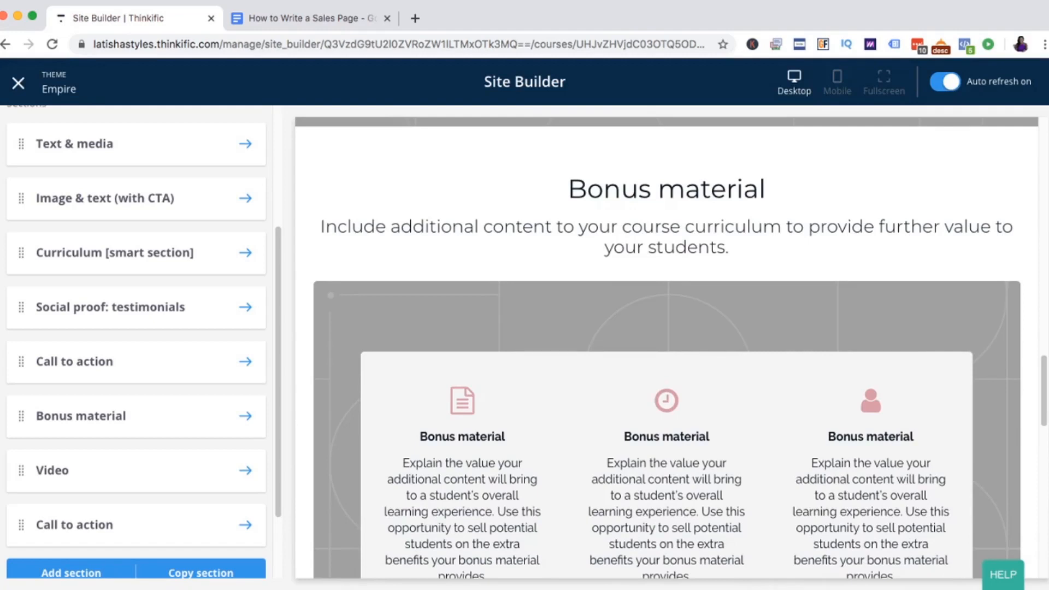
drag(568, 188, 730, 248)
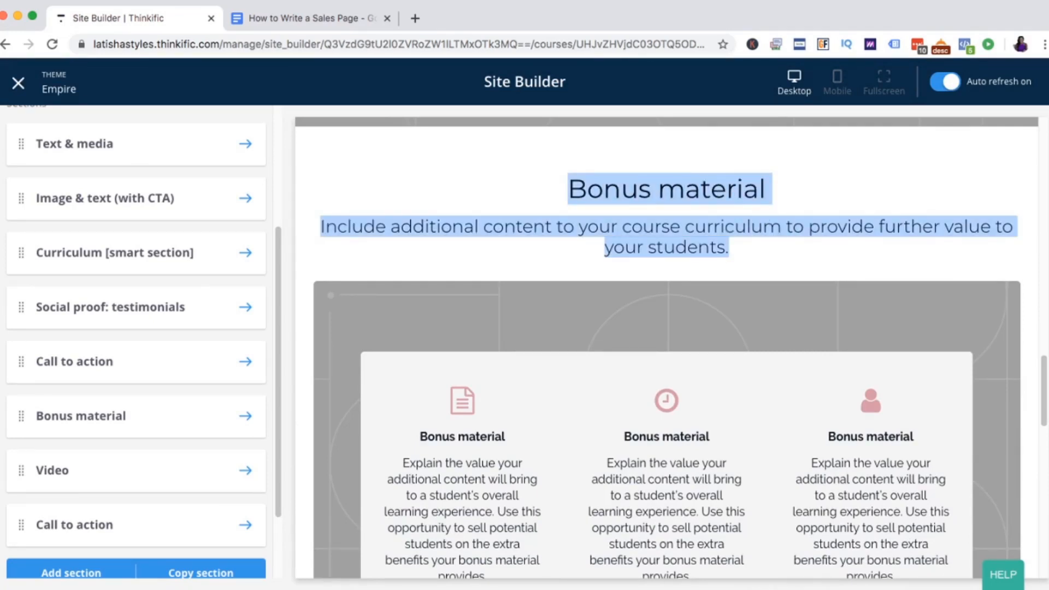
scroll(667, 350, down, 5)
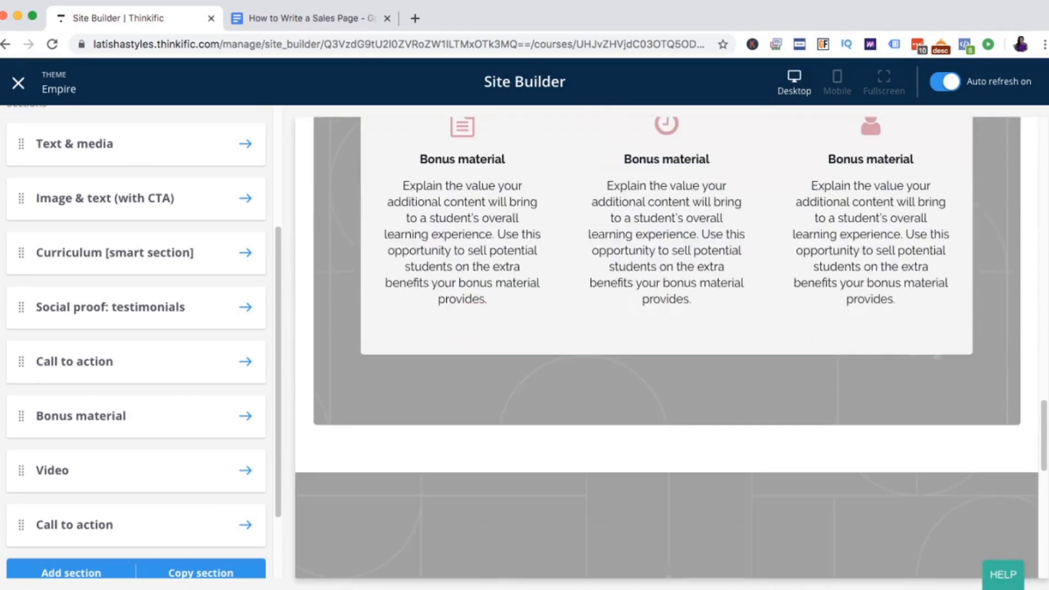
Step: Highlight the Video heading and the closing Call to action text in the preview, and return to the page's beginning
scroll(667, 349, down, 8)
drag(655, 241, 705, 241)
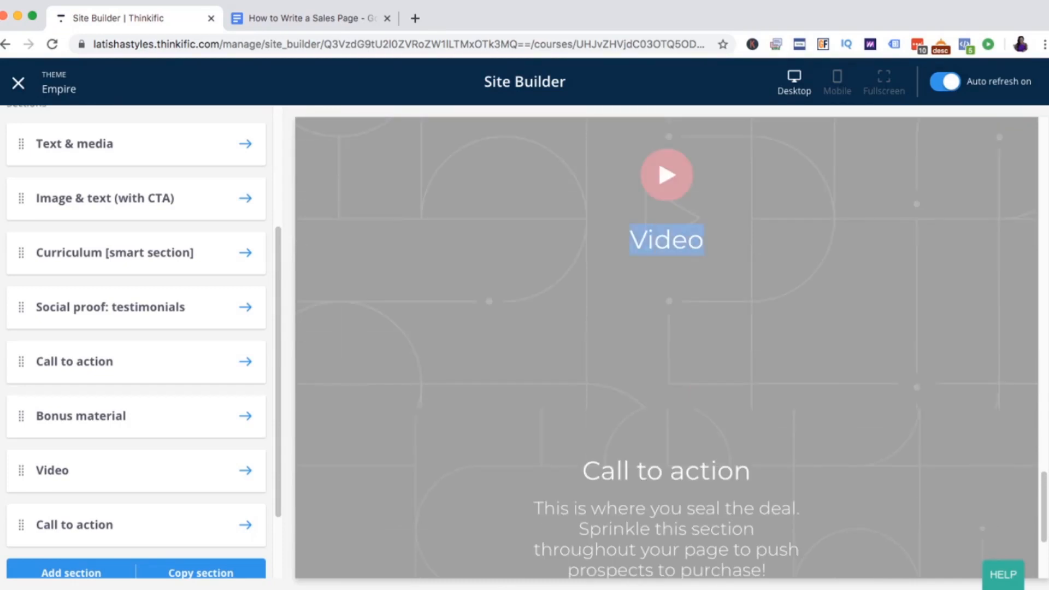
scroll(667, 350, down, 4)
drag(583, 275, 754, 376)
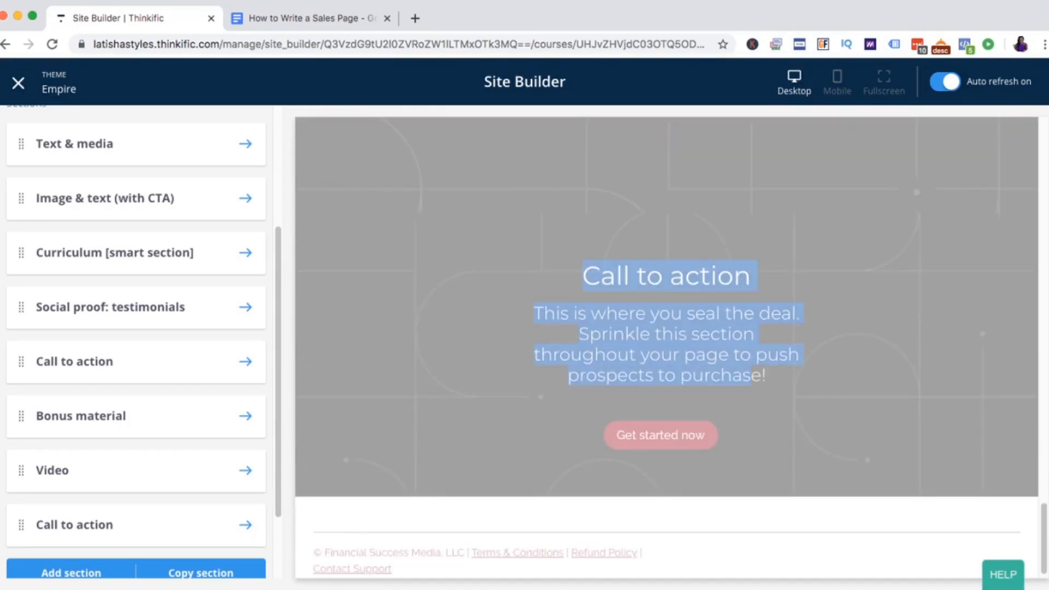
scroll(667, 350, up, 20)
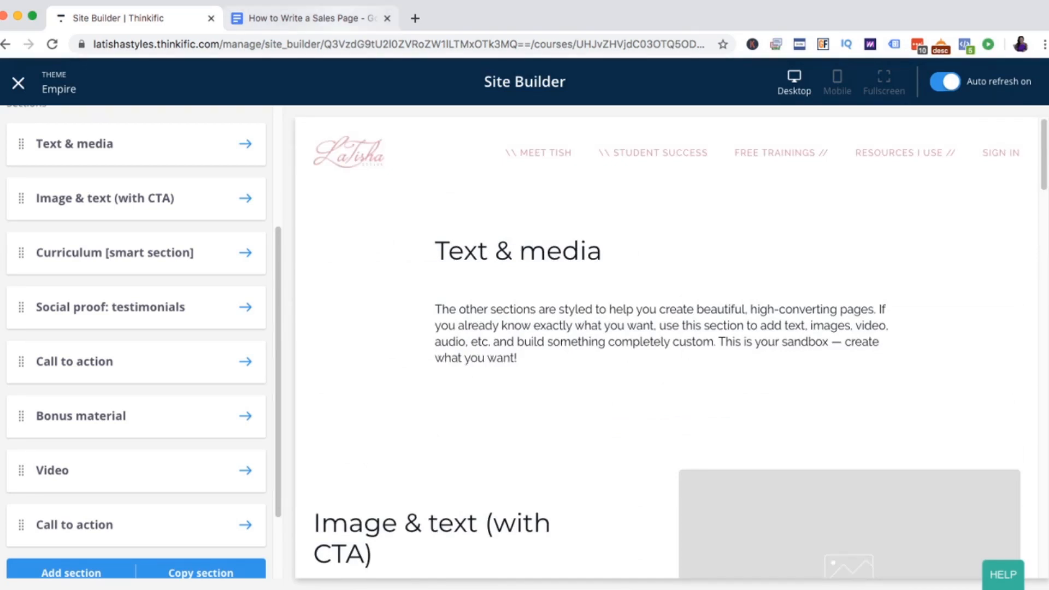
Step: Switch to the How to Write a Sales Page document and skim the Free Offer outline through to the Immediate Upsell part
click(312, 19)
scroll(525, 361, down, 5)
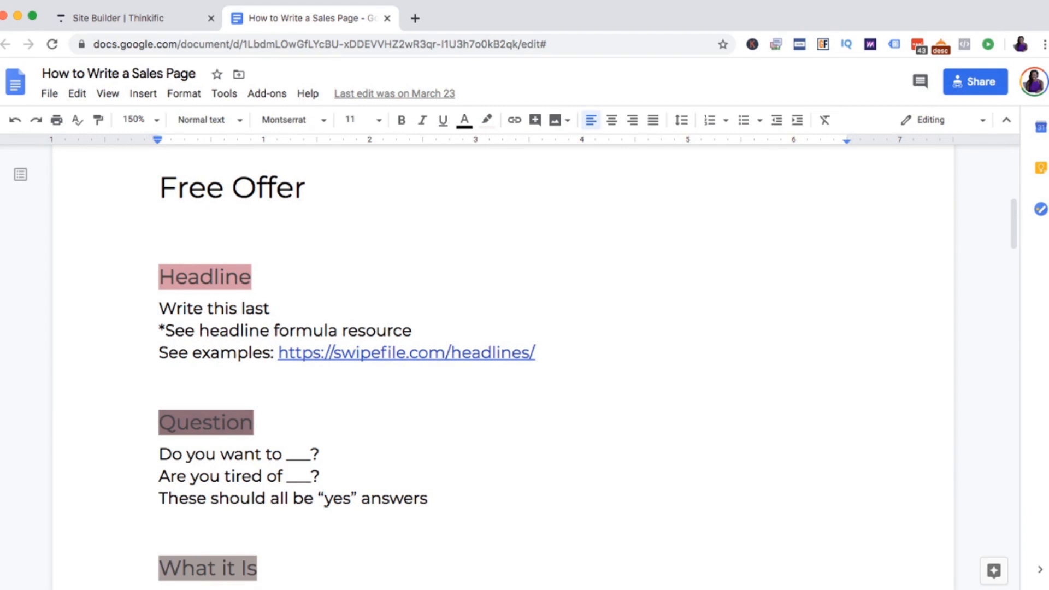
scroll(1013, 229, down, 2)
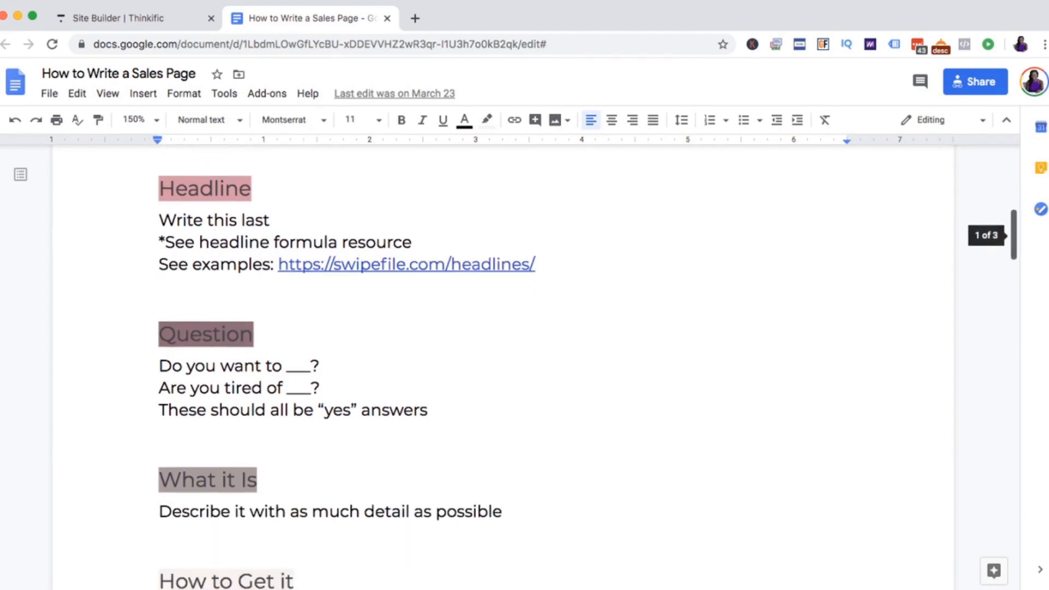
scroll(524, 361, down, 10)
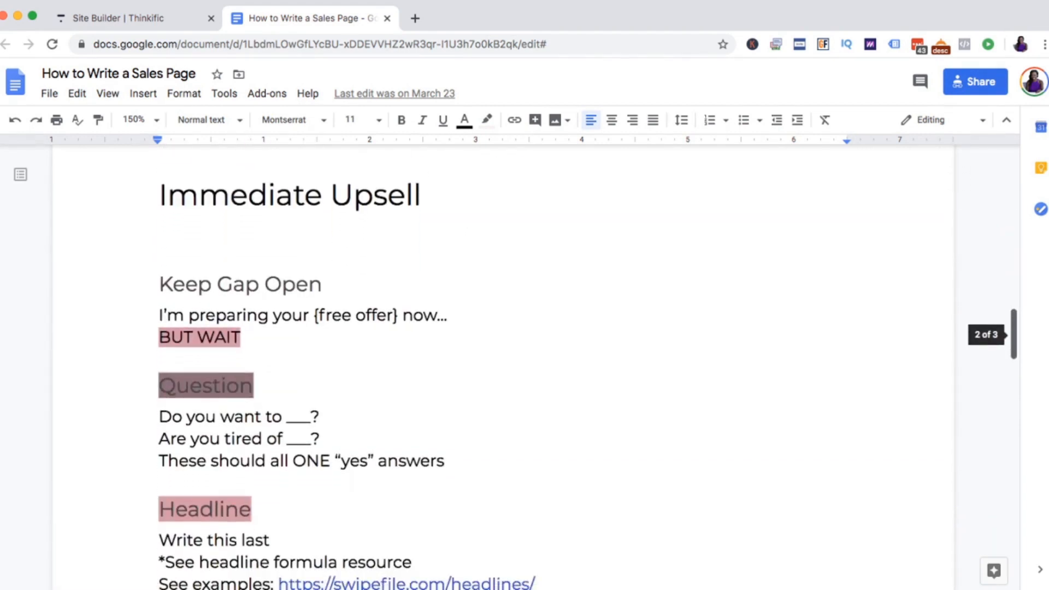
scroll(525, 361, down, 1)
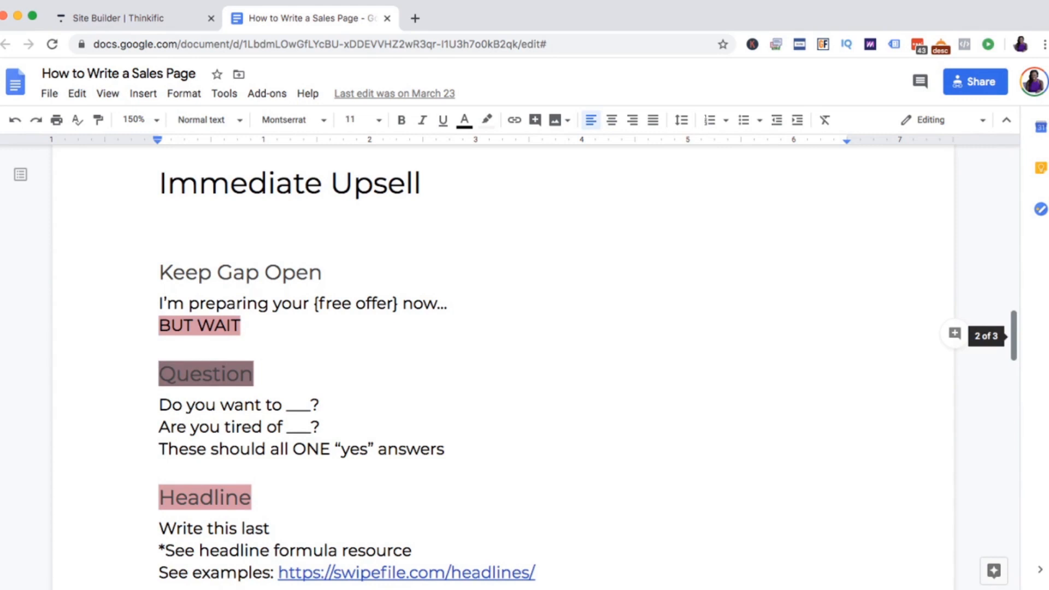
Step: Highlight the Immediate Upsell heading, and then its Keep Gap Open block through the BUT WAIT line
click(160, 183)
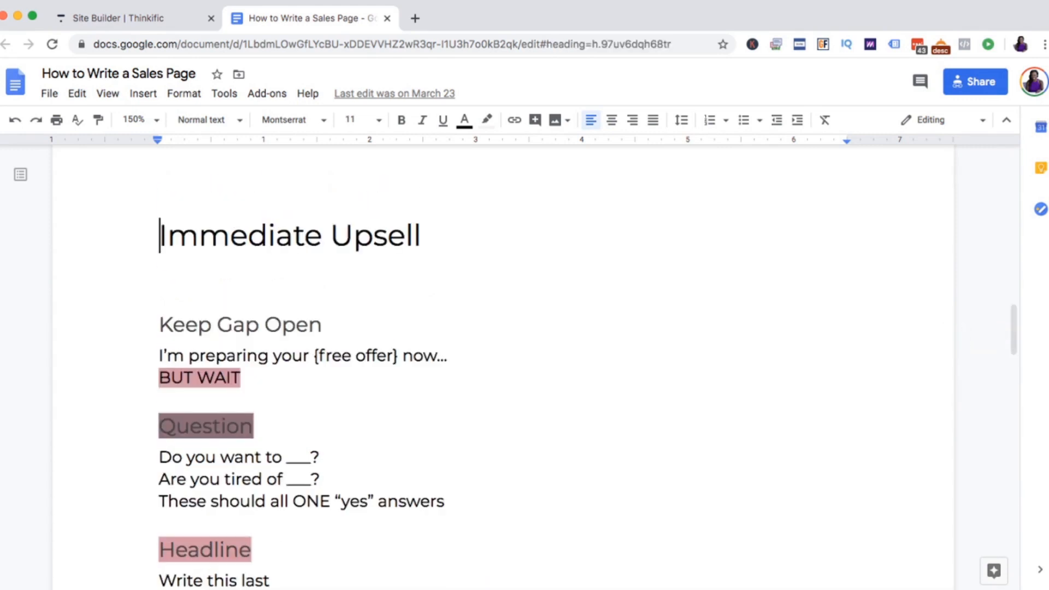
drag(159, 236, 432, 238)
scroll(525, 361, down, 3)
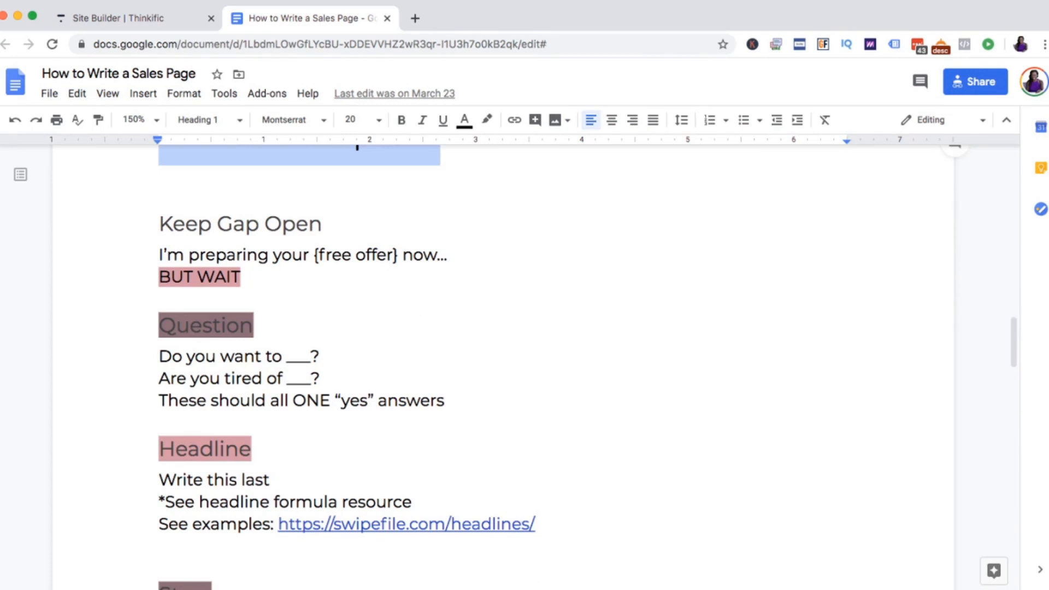
click(324, 224)
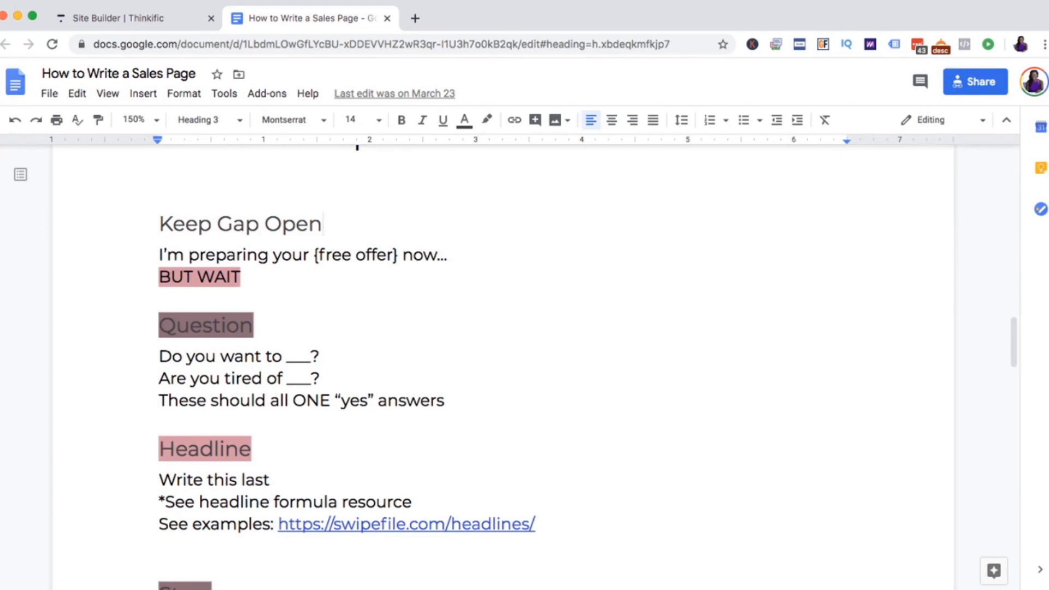
key(Home)
key(shift+Right)
key(shift+Right)
key(alt+shift+Right)
key(alt+shift+Right)
key(shift+Down)
key(shift+Down)
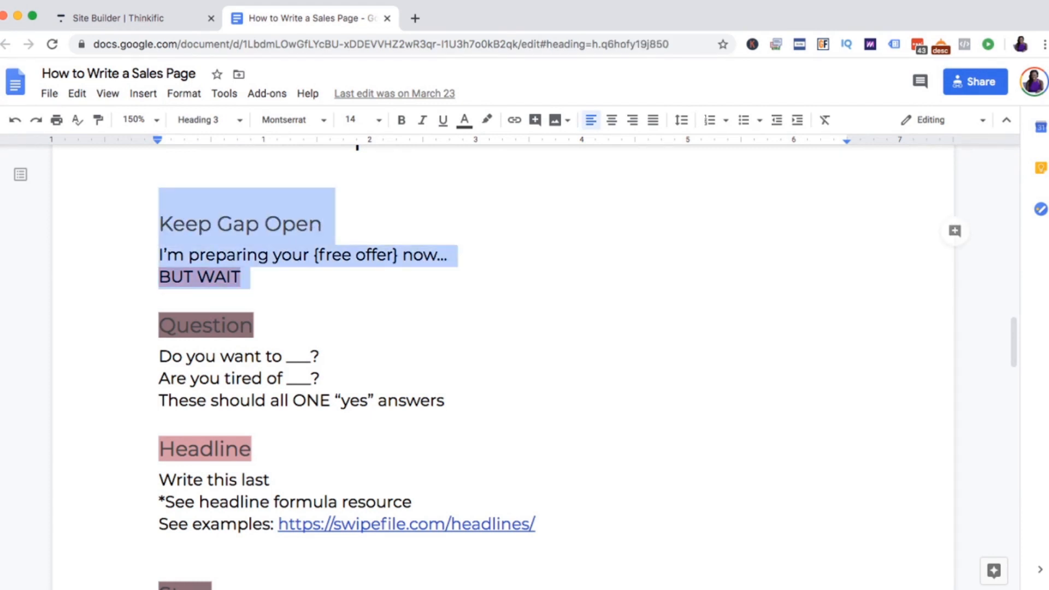
Step: Highlight the Question block of the Immediate Upsell outline and continue to its Headline and Story parts
drag(1014, 343, 1014, 358)
scroll(502, 361, down, 1)
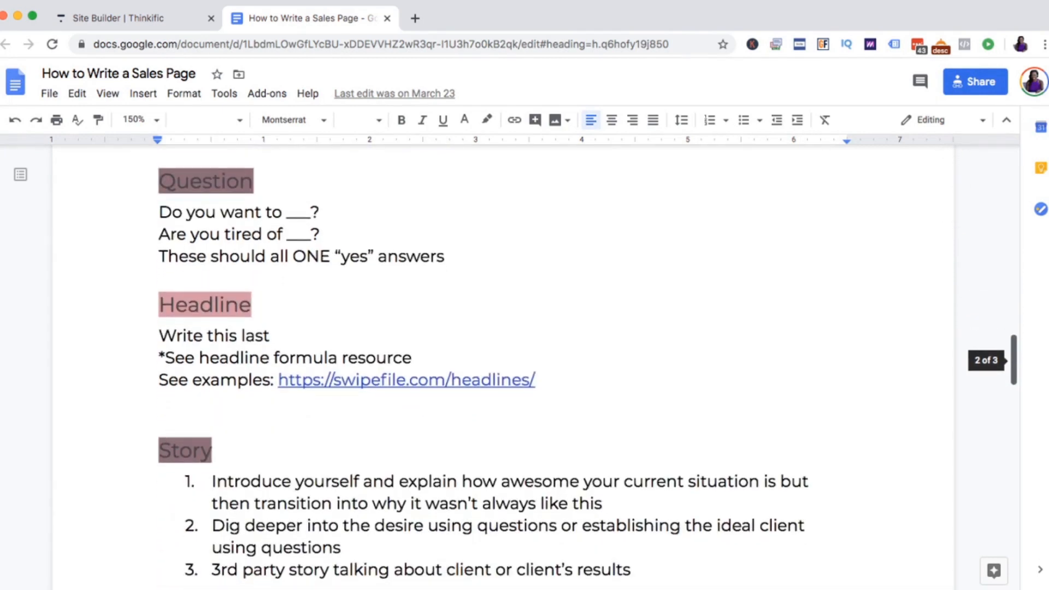
click(322, 212)
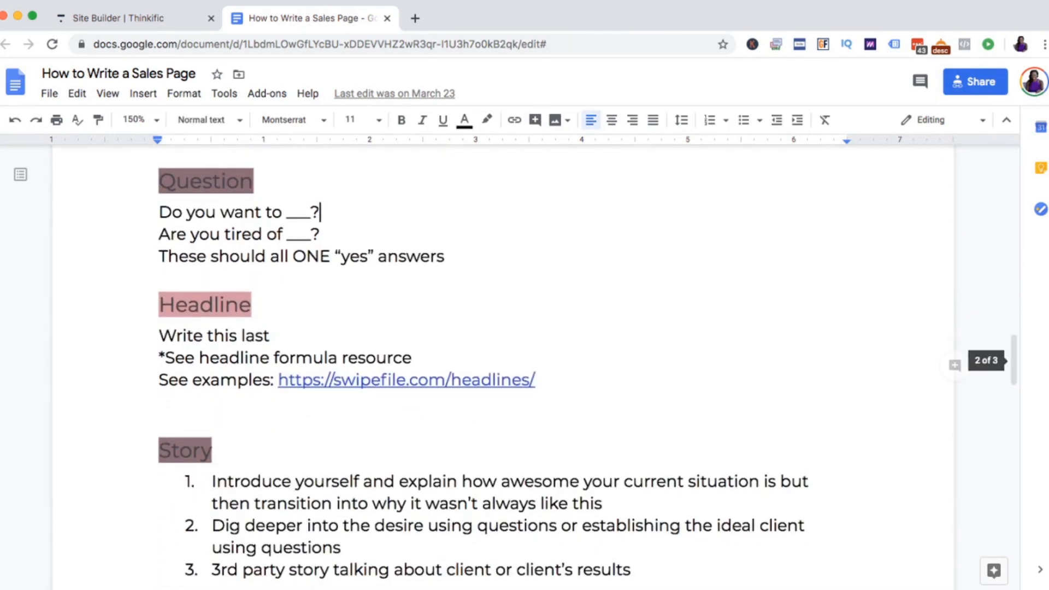
drag(159, 181, 160, 298)
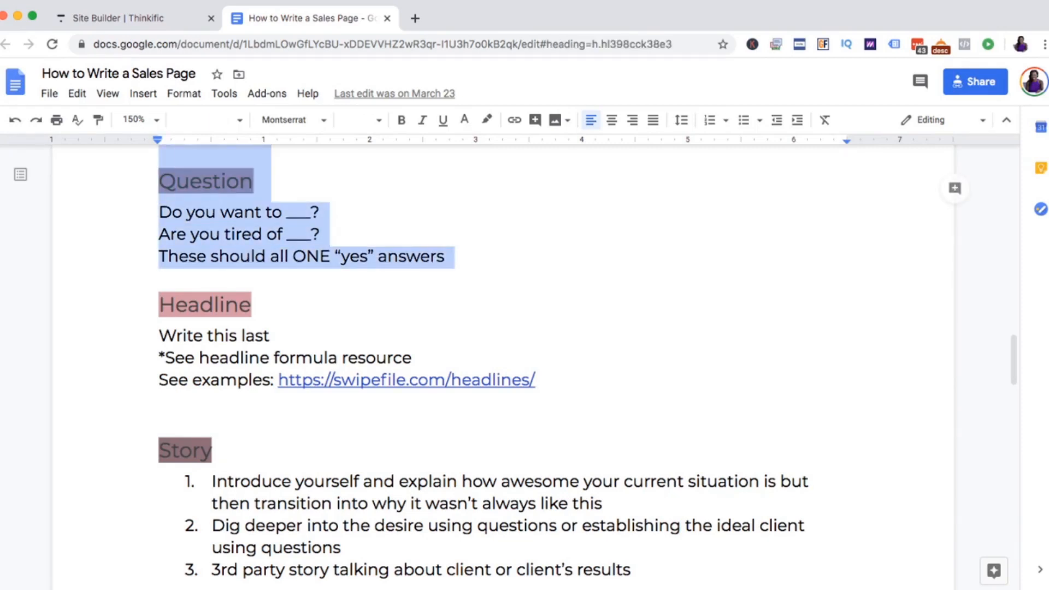
scroll(525, 361, down, 2)
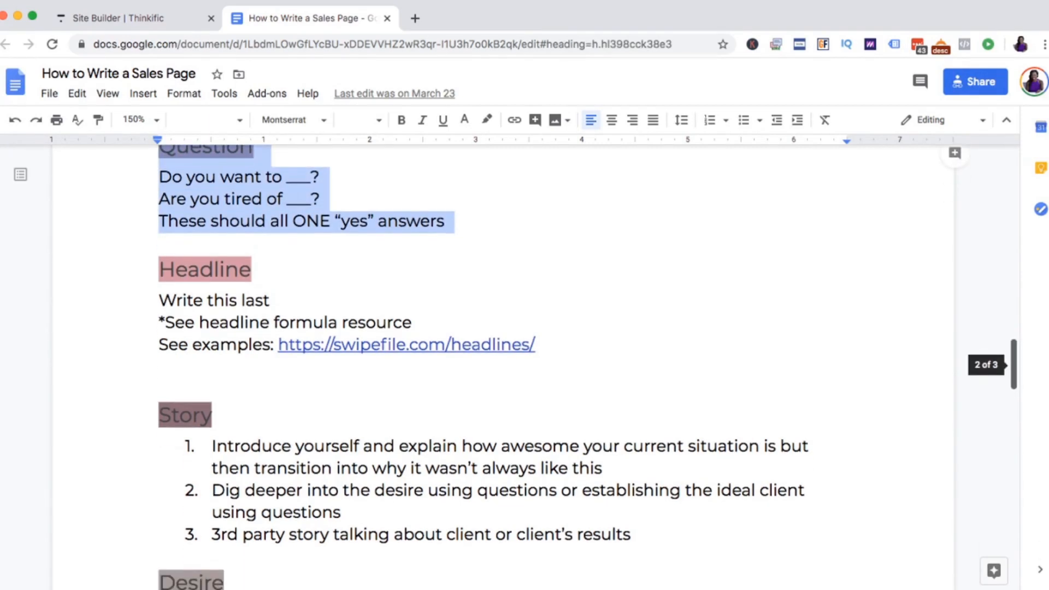
Step: Skim the outline from Headline to How to Get it, revisit the AIDA formula, and return to the upsell's Headline part
scroll(525, 360, down, 3)
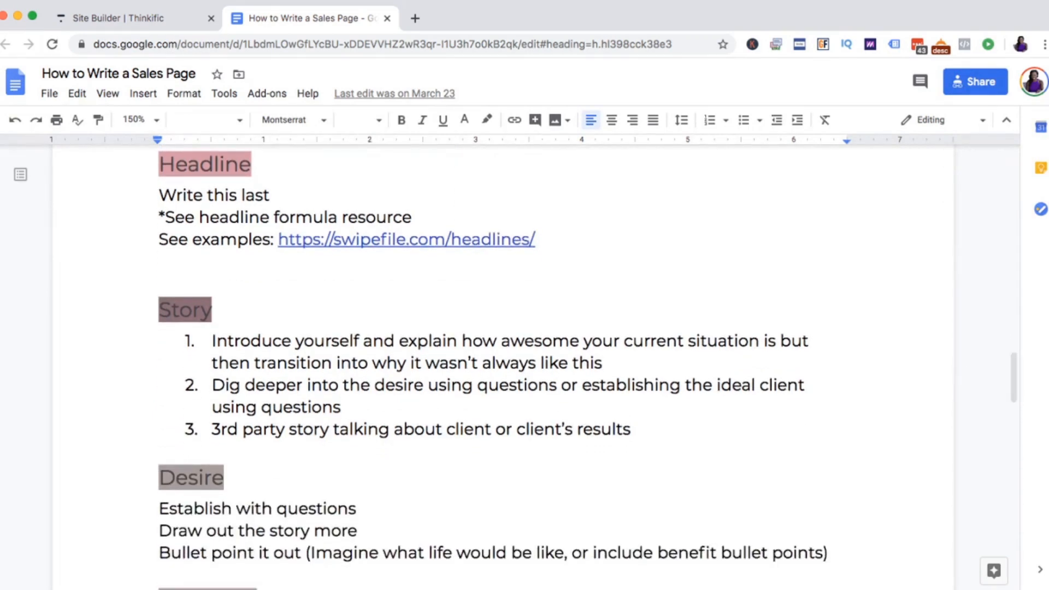
click(159, 240)
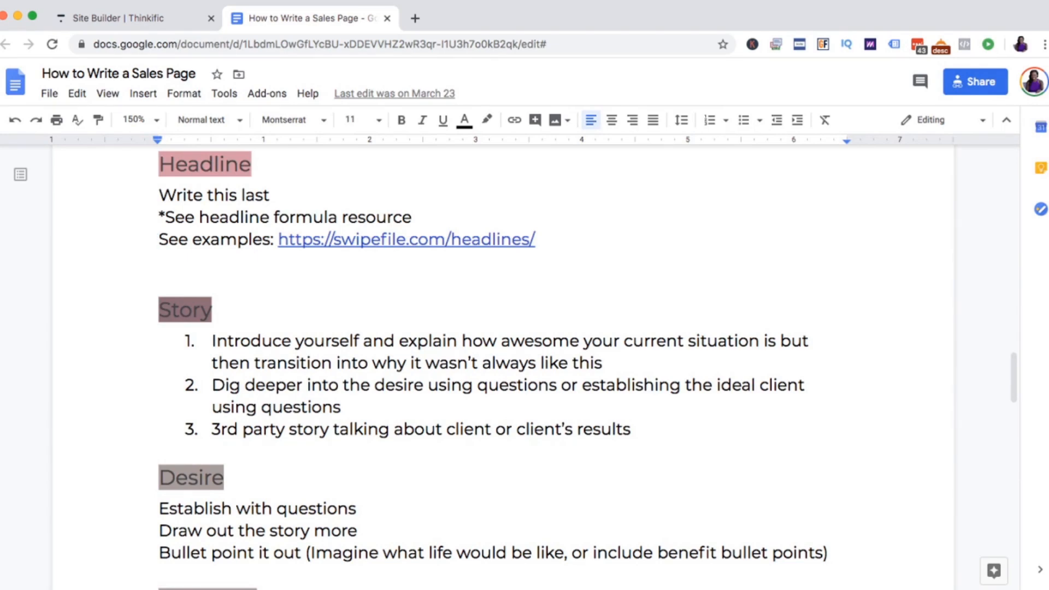
scroll(159, 239, down, 4)
scroll(503, 339, down, 8)
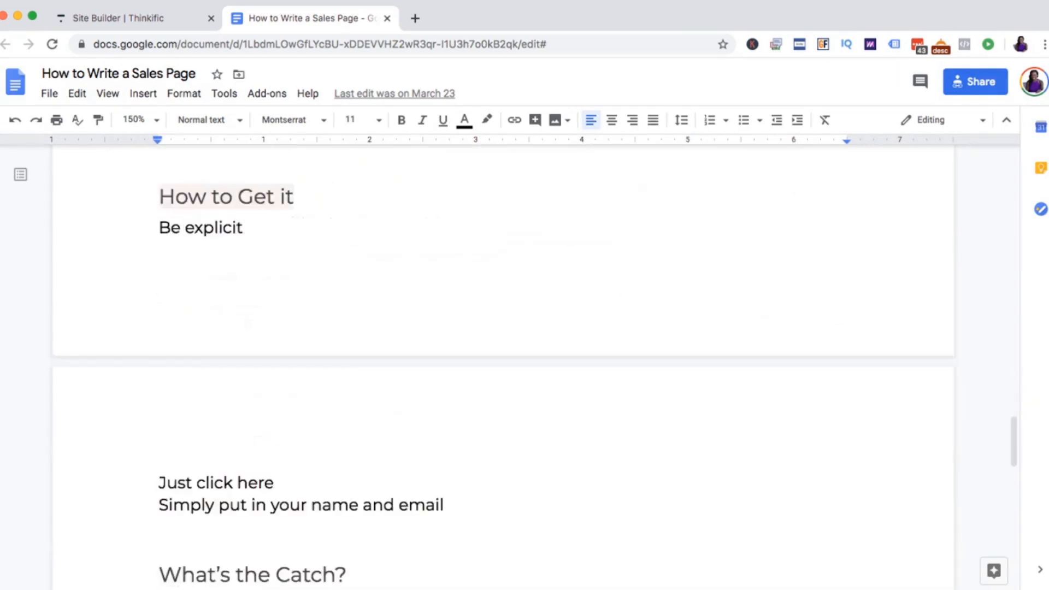
scroll(503, 339, up, 10)
scroll(503, 339, up, 2)
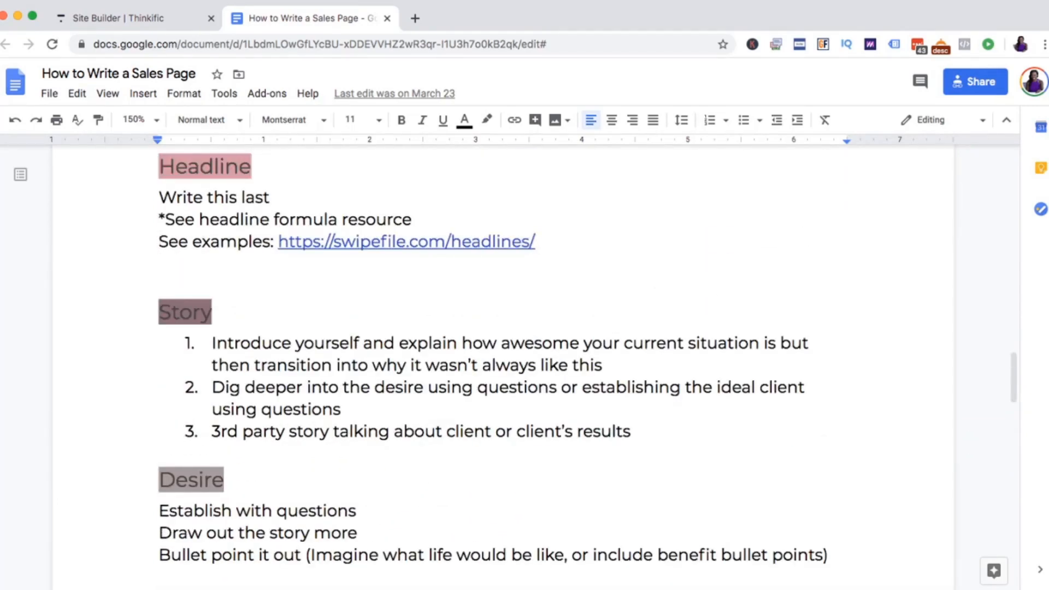
scroll(503, 339, up, 10)
scroll(503, 338, down, 2)
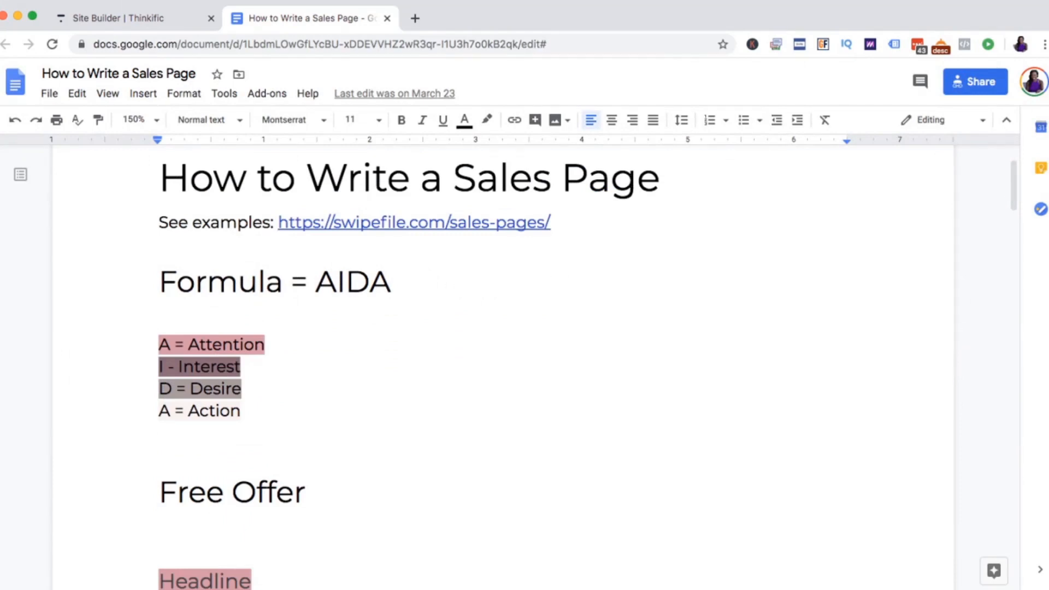
scroll(503, 339, down, 20)
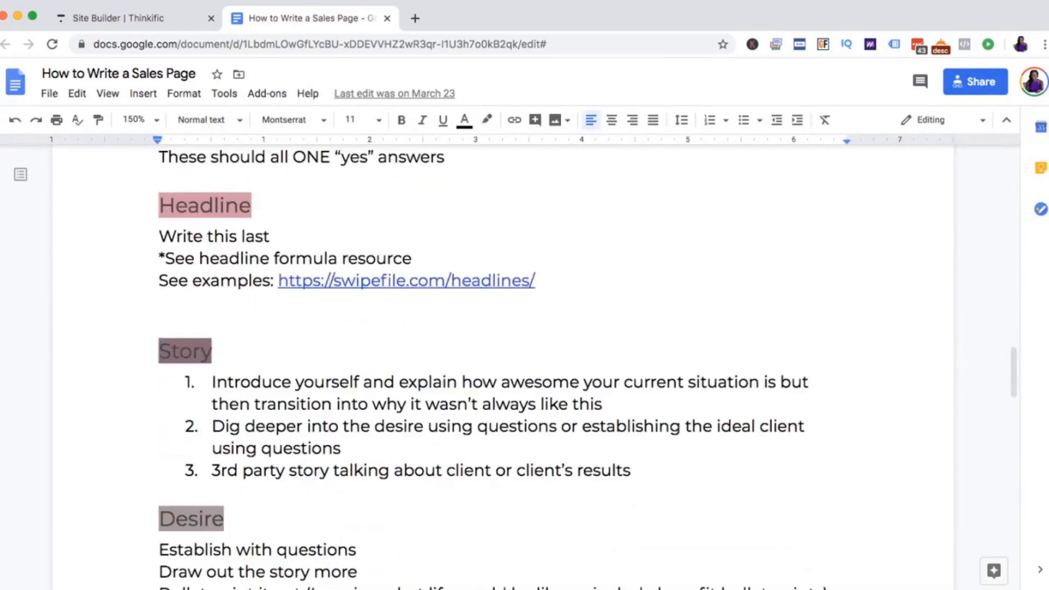
scroll(492, 366, down, 1)
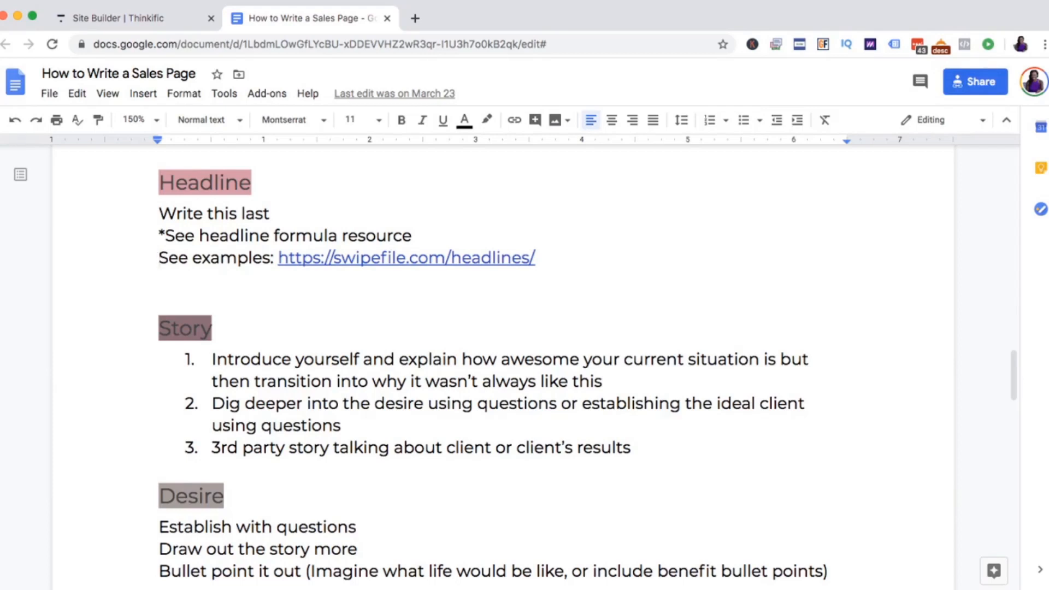
Step: Highlight the "Write this last" line and the headline resource lines under Headline, and check the preview of the swipefile.com/headlines link
triple_click(160, 214)
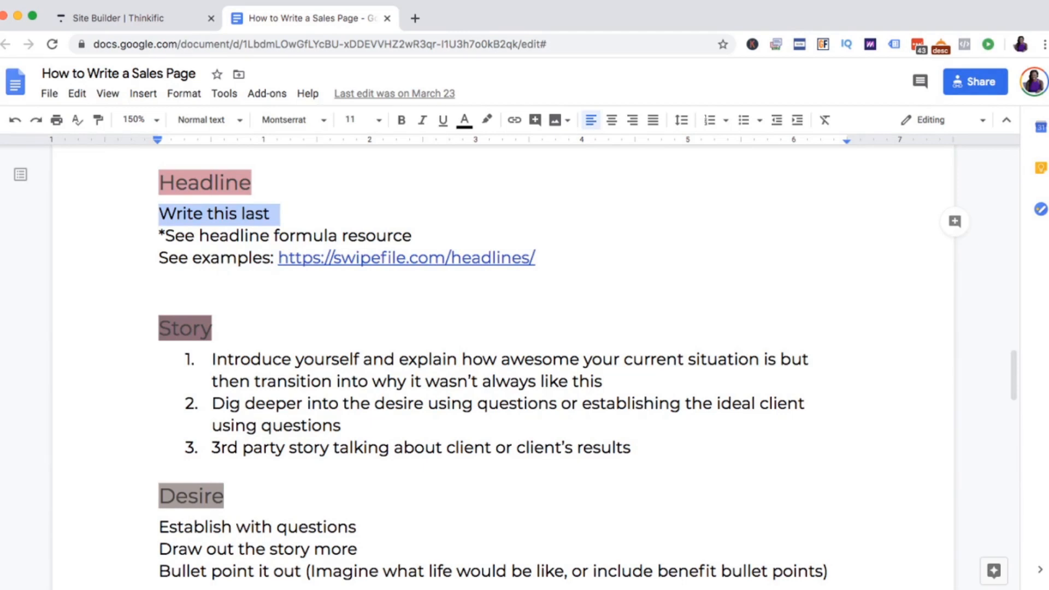
click(281, 236)
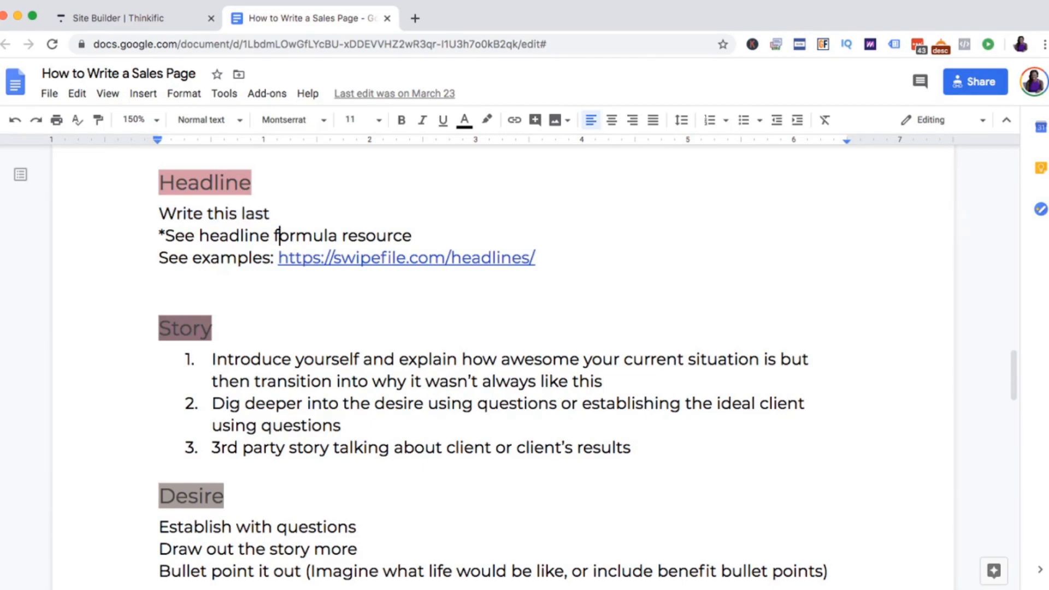
drag(159, 214, 270, 214)
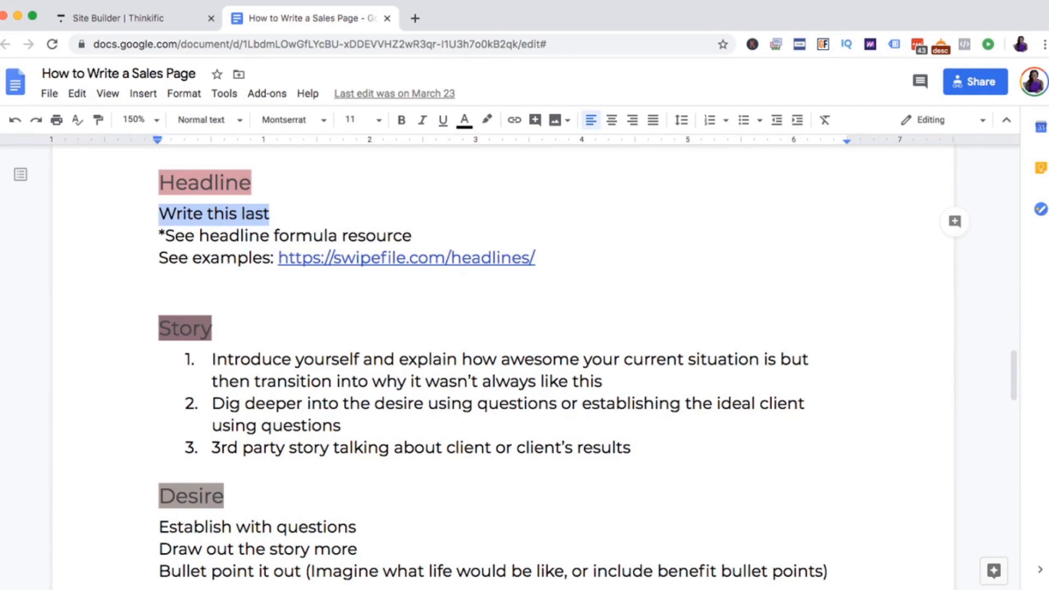
click(159, 236)
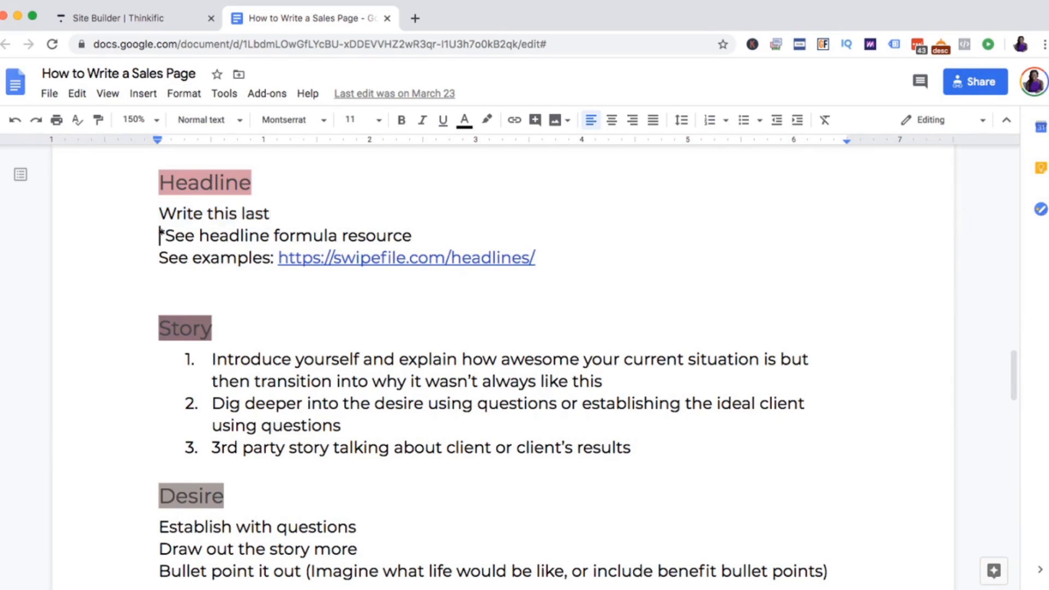
drag(159, 236, 549, 258)
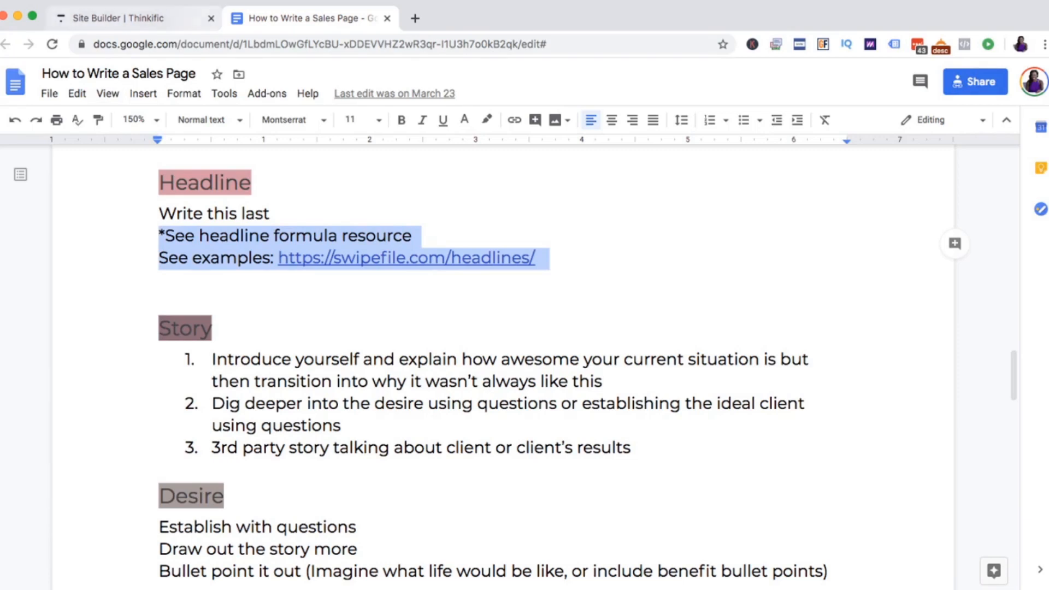
click(420, 258)
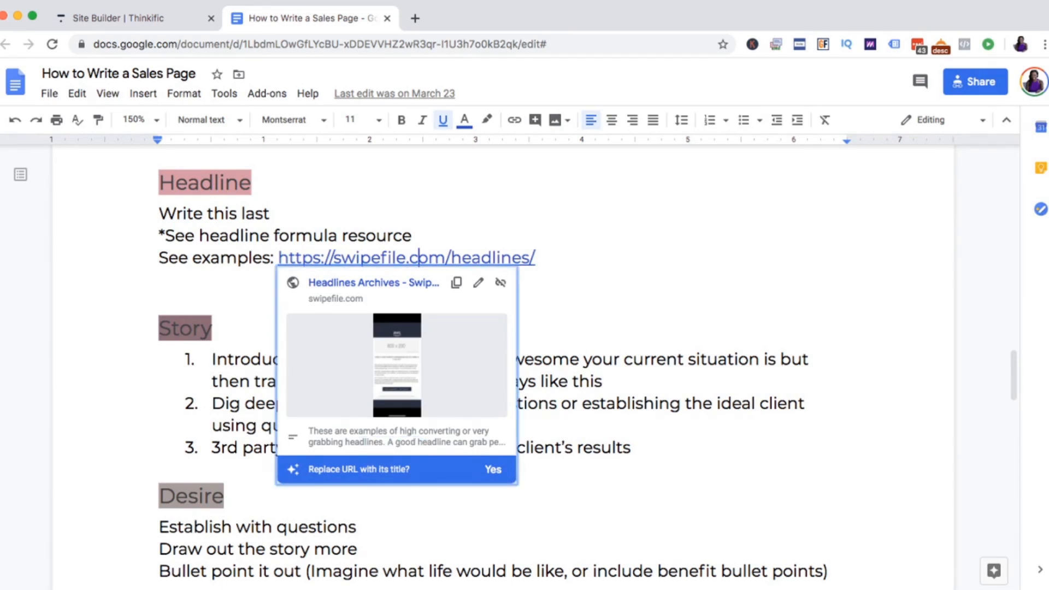
click(540, 258)
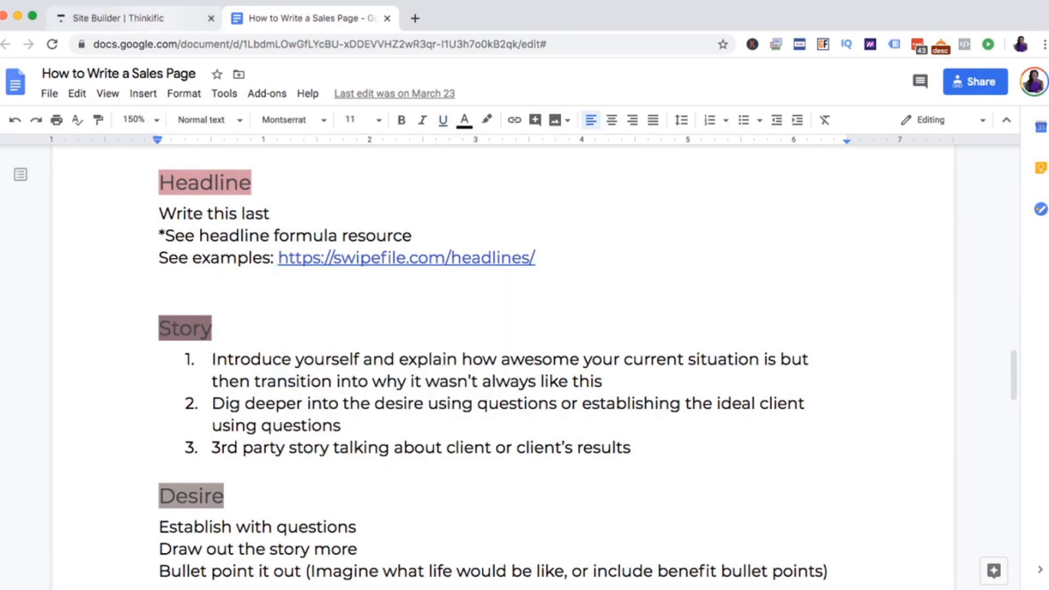
Step: Switch to the Thinkific Site Builder, set the Text & media section's heading to "This is my catchy headline", and align it to the center
click(142, 19)
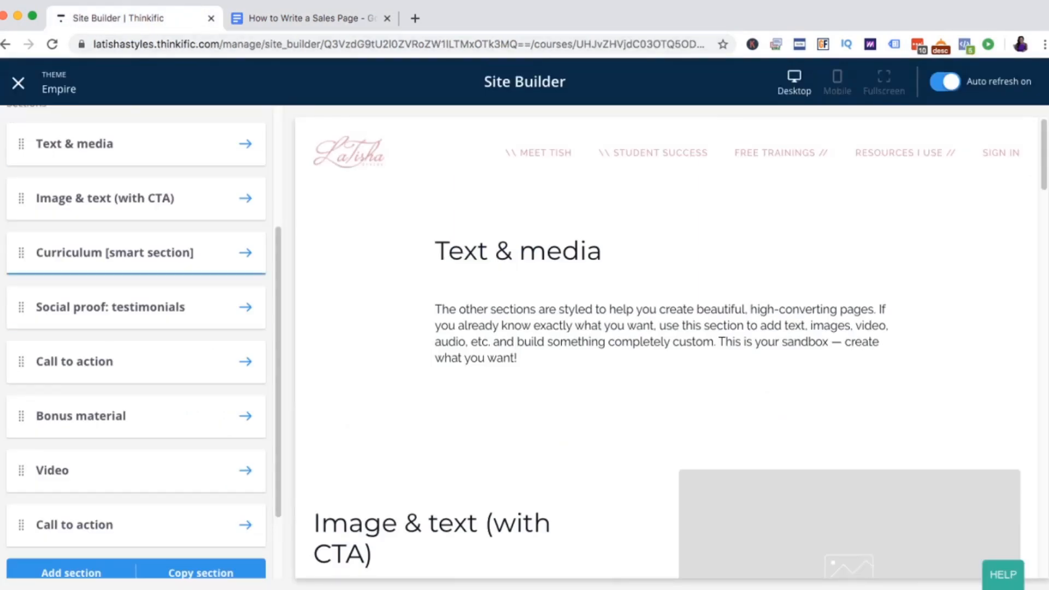
scroll(136, 251, up, 2)
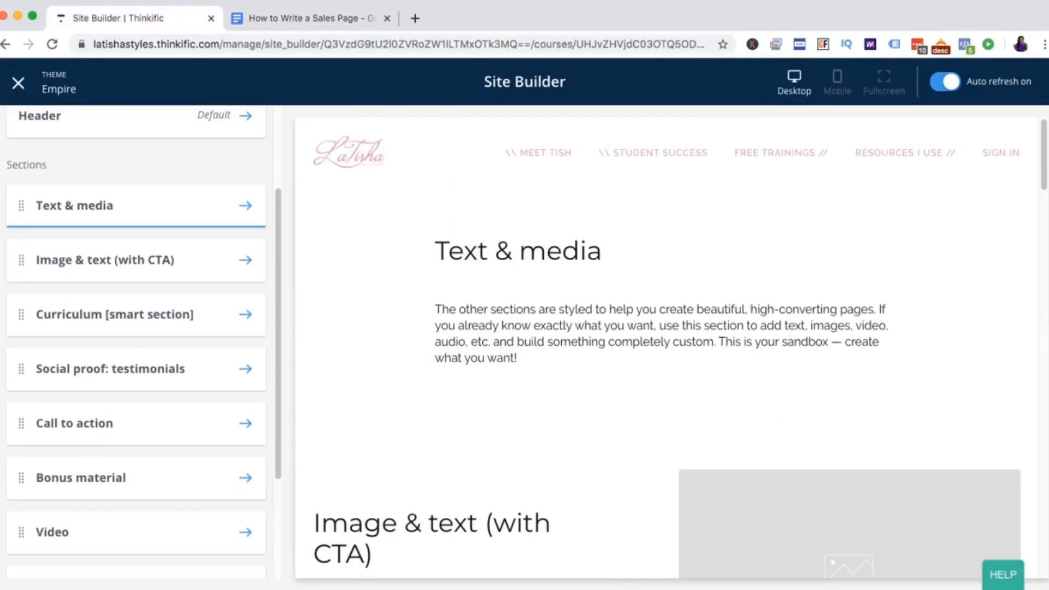
click(137, 205)
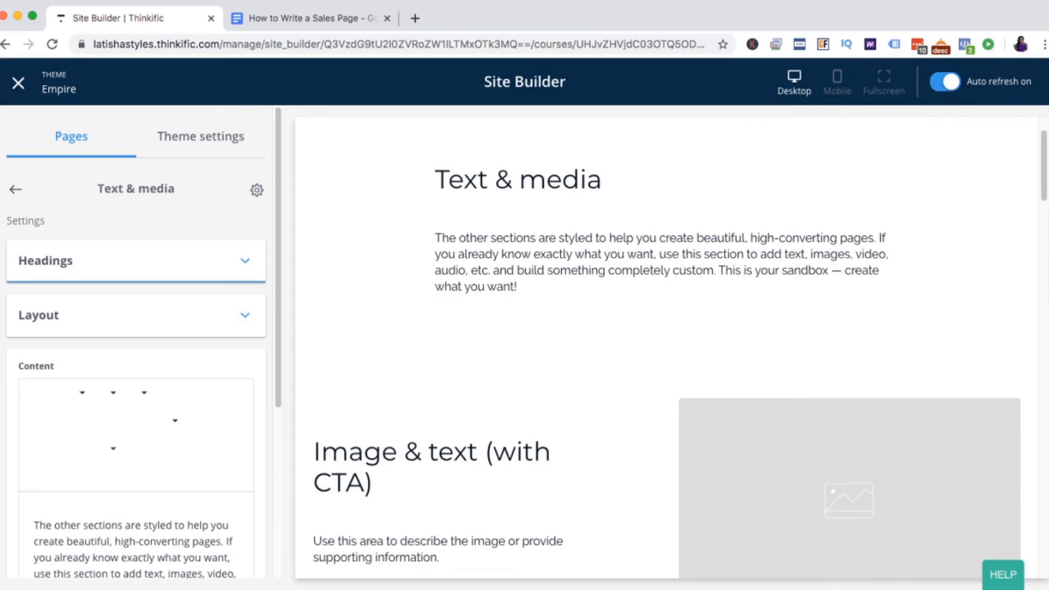
click(136, 261)
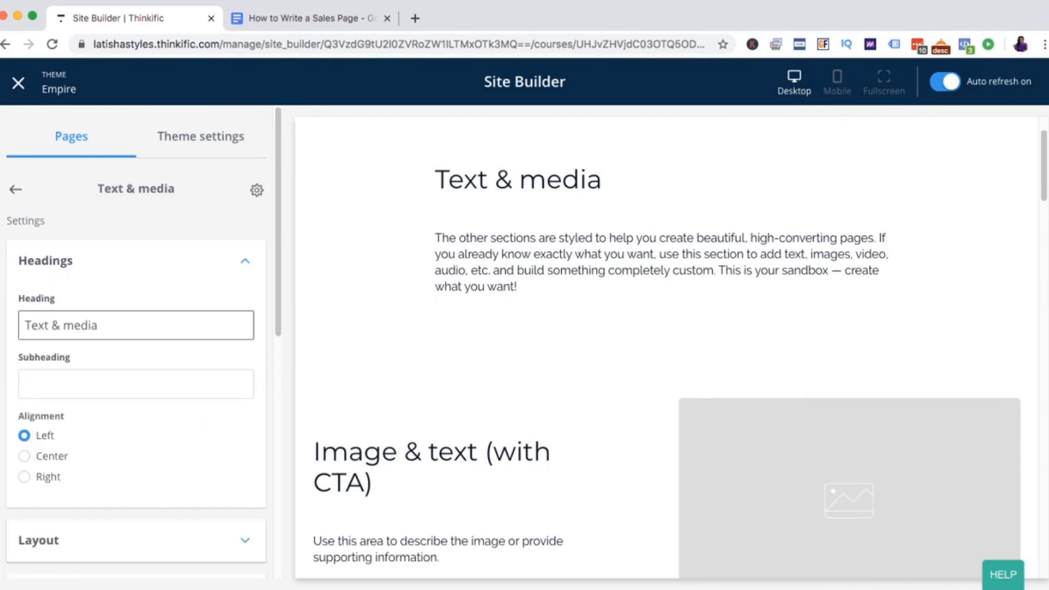
triple_click(88, 325)
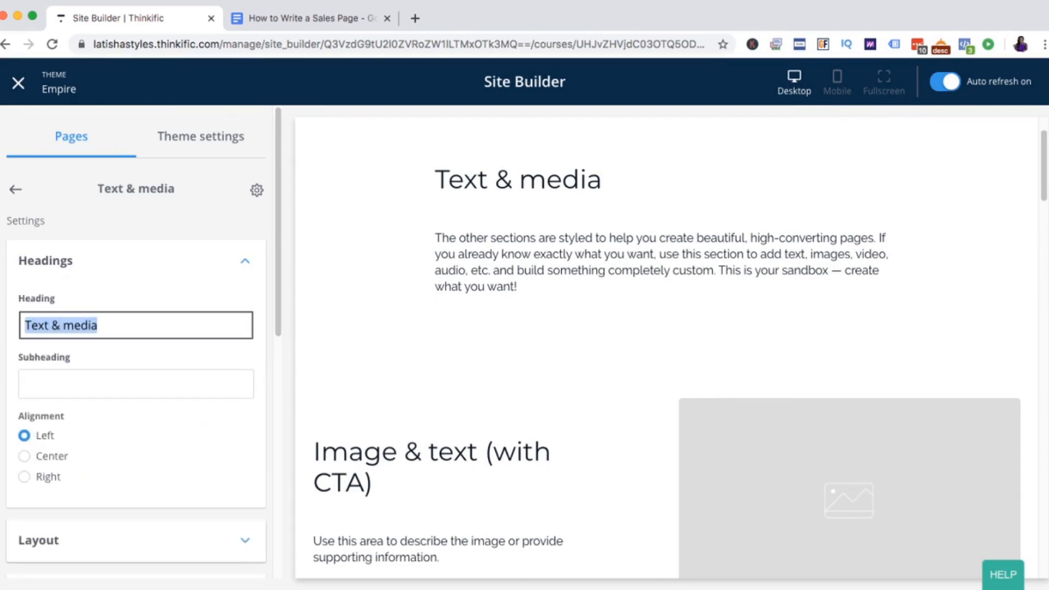
text(This is my )
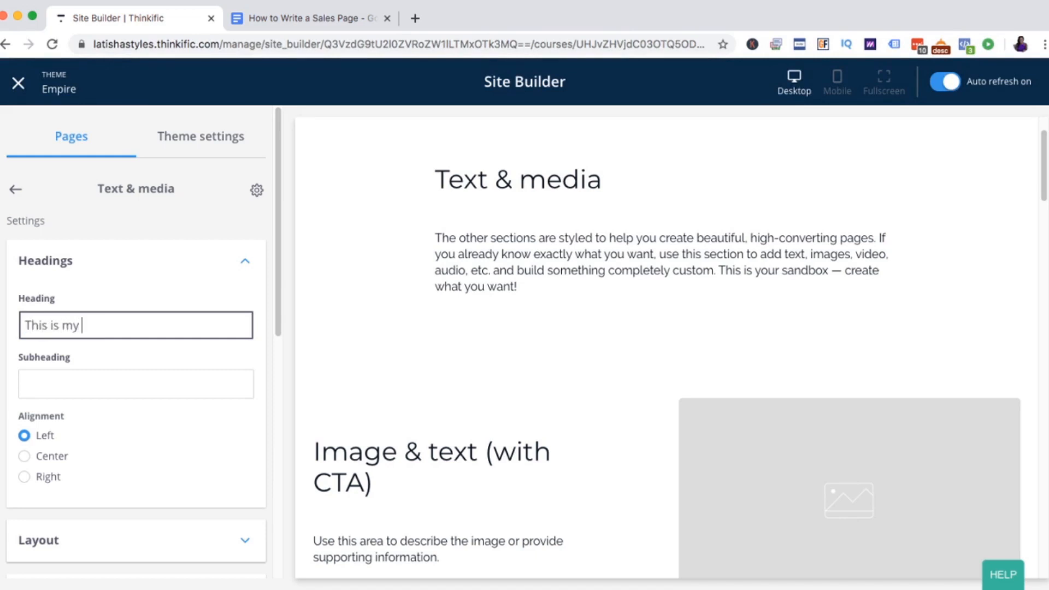
text(catchy headline)
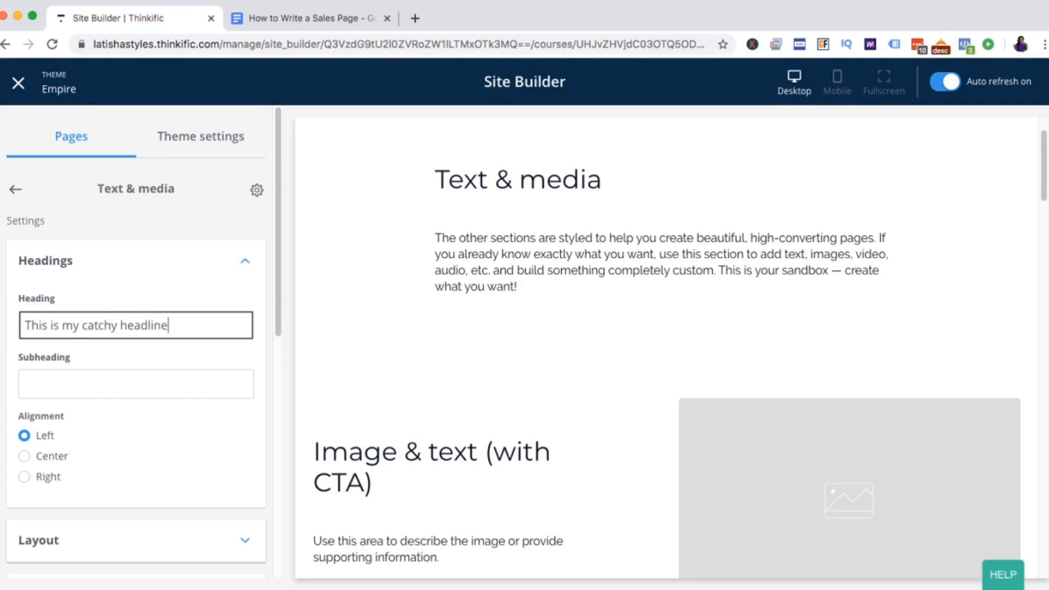
key(Tab)
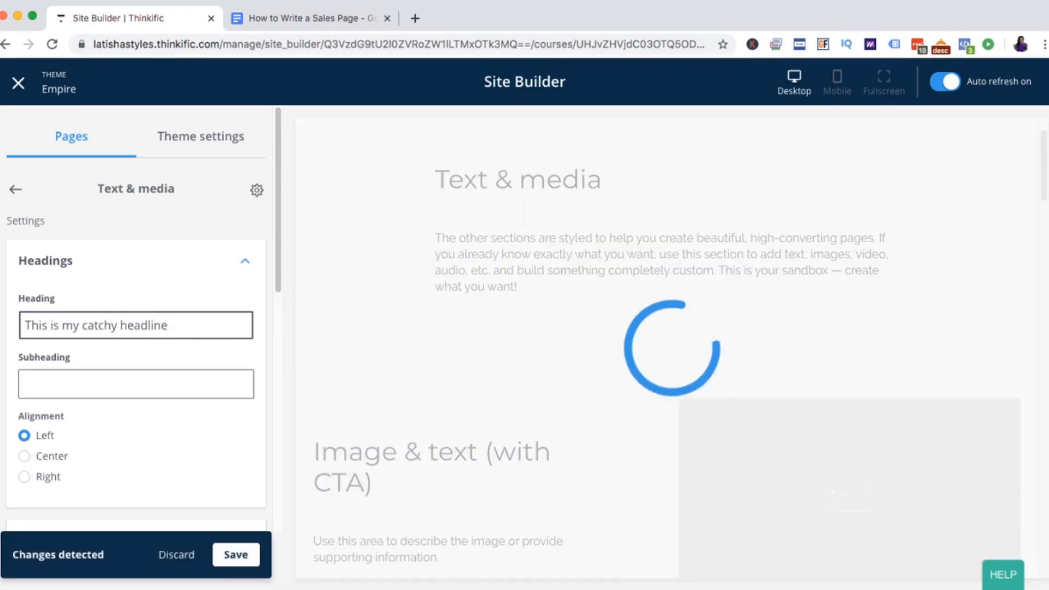
click(136, 385)
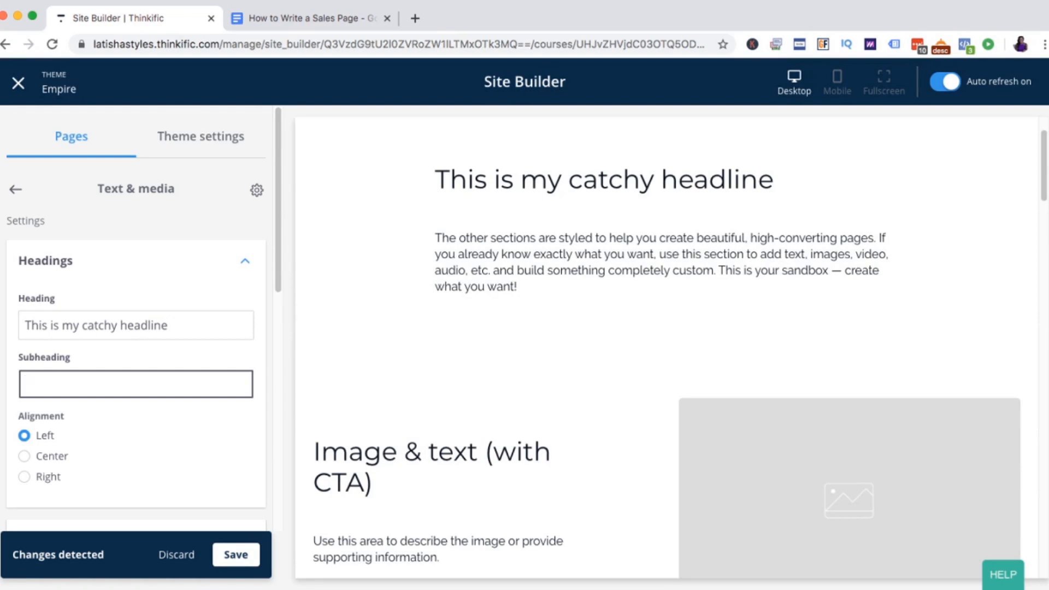
click(25, 456)
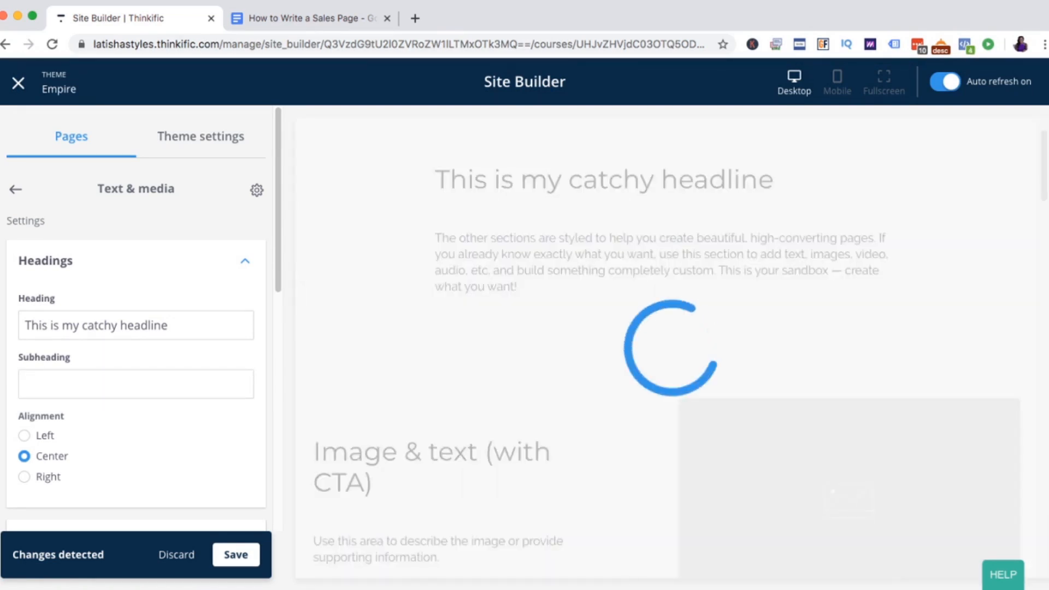
Step: Set the font size of the Text & media section's whole content paragraph to 18
scroll(136, 453, down, 3)
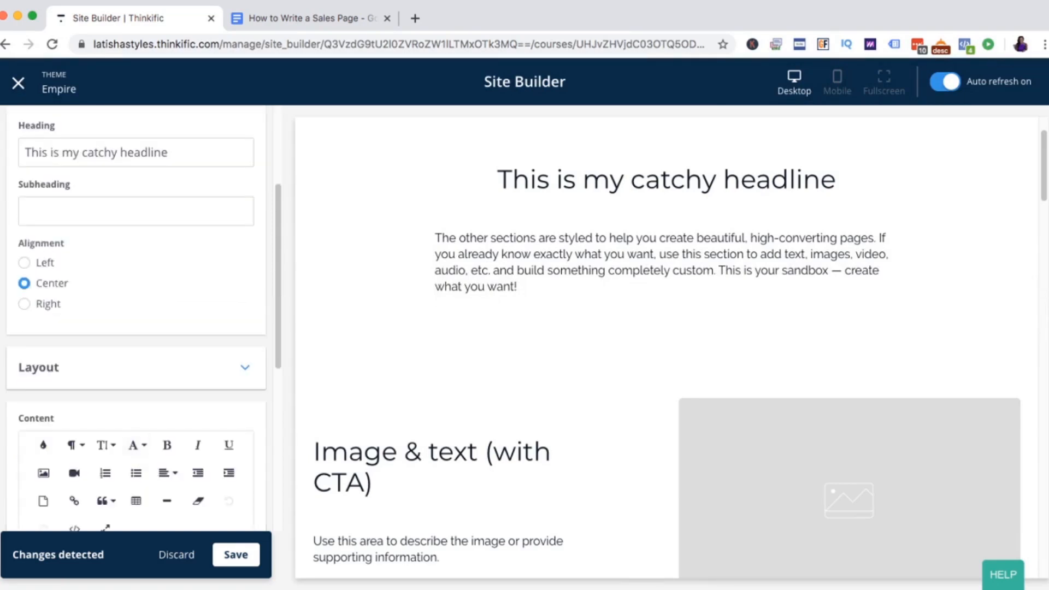
scroll(136, 454, down, 4)
click(129, 400)
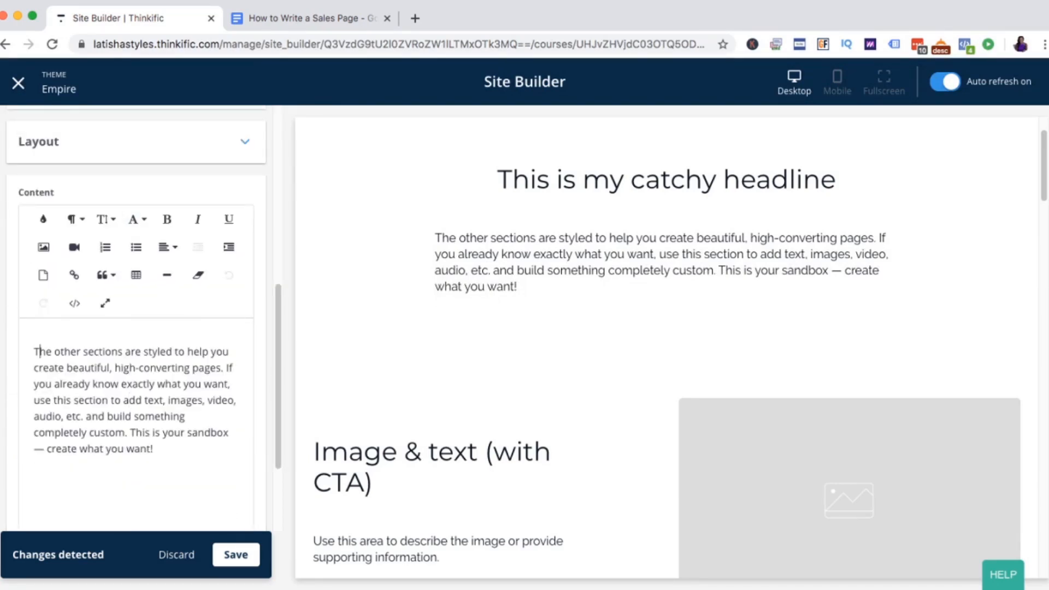
key(super+a)
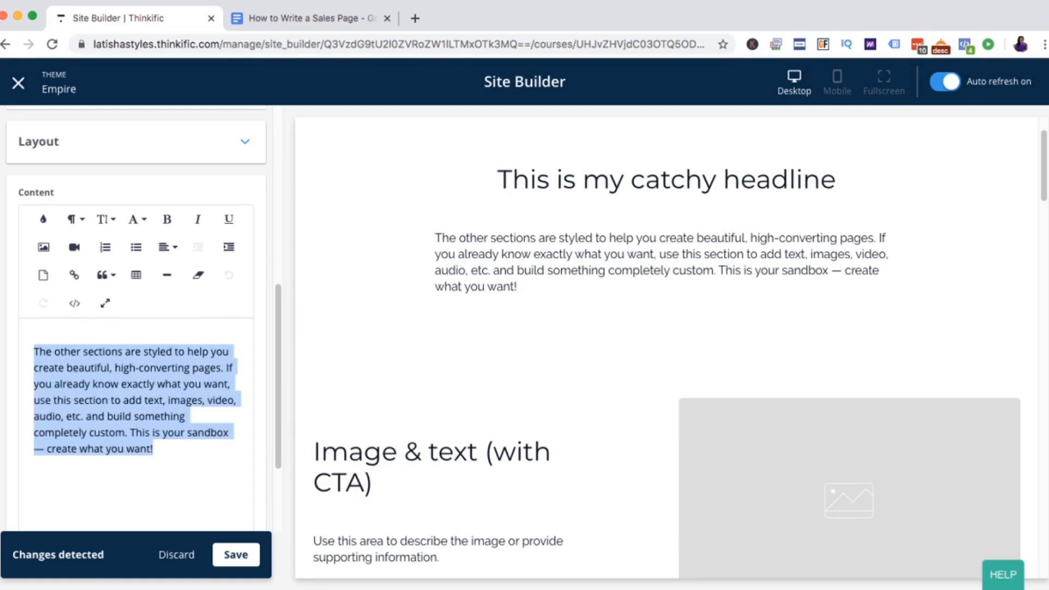
click(105, 219)
scroll(118, 351, down, 1)
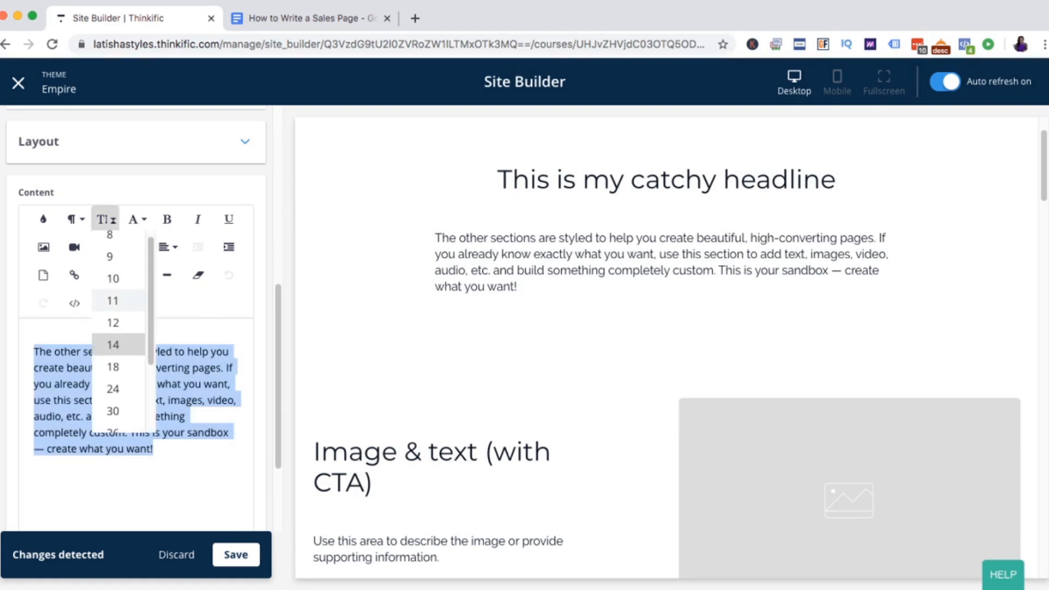
click(113, 351)
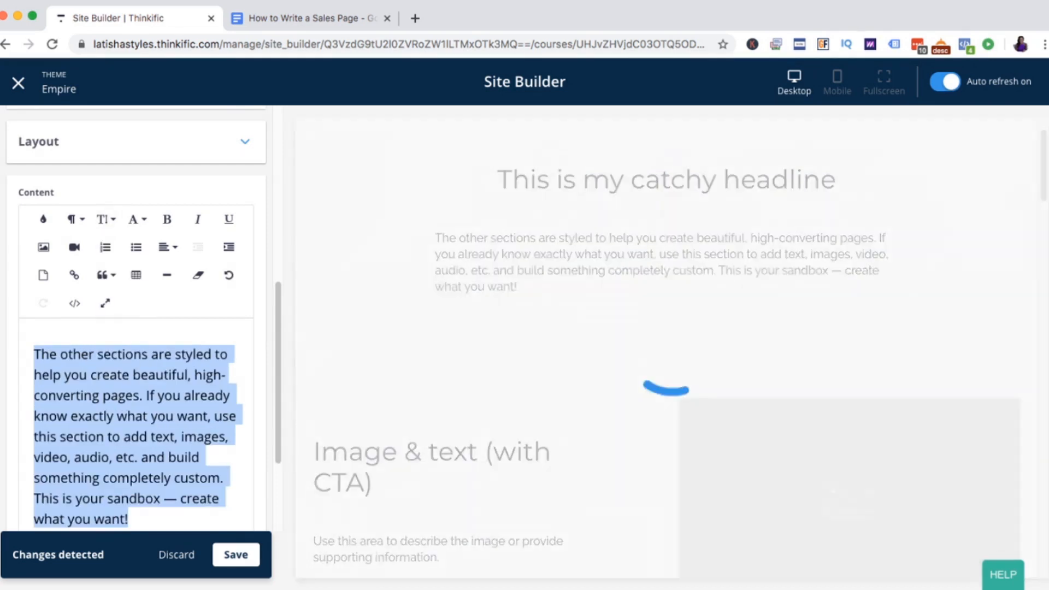
click(105, 221)
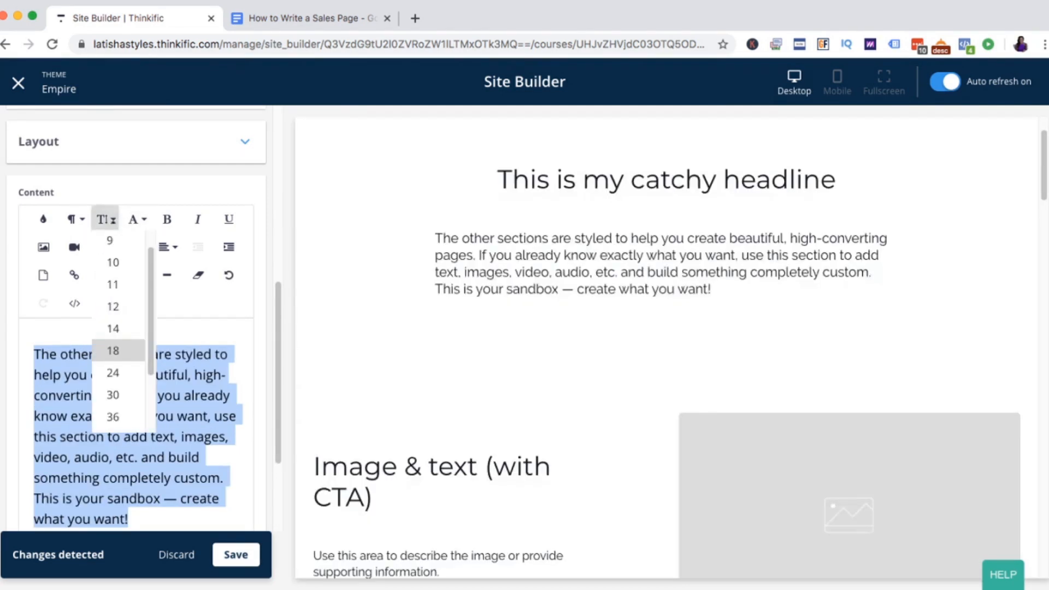
click(105, 220)
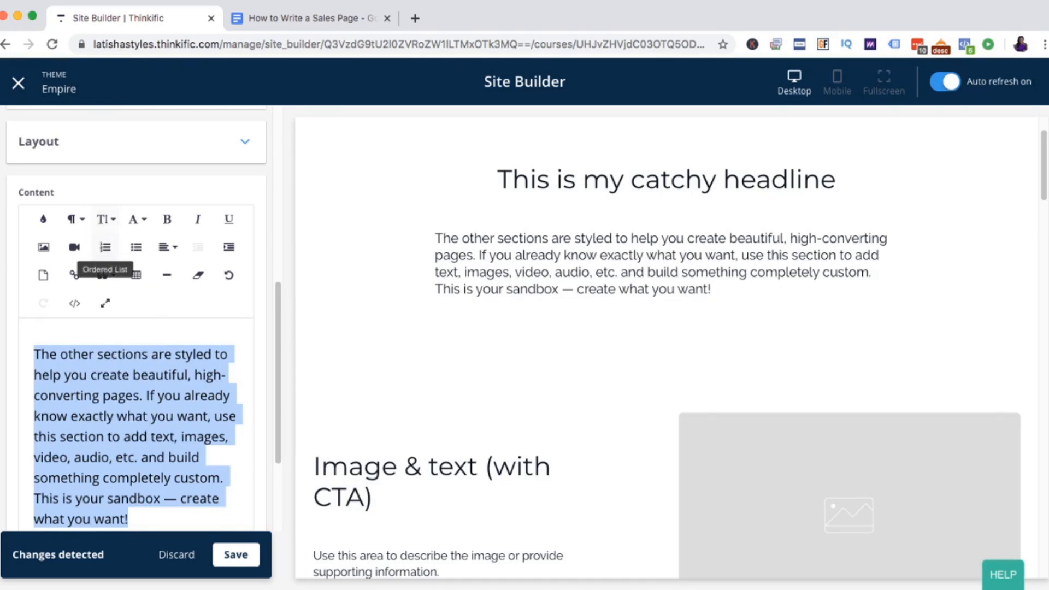
Step: Change the paragraph's font size to 16px in its HTML code and return to the formatted view
click(74, 304)
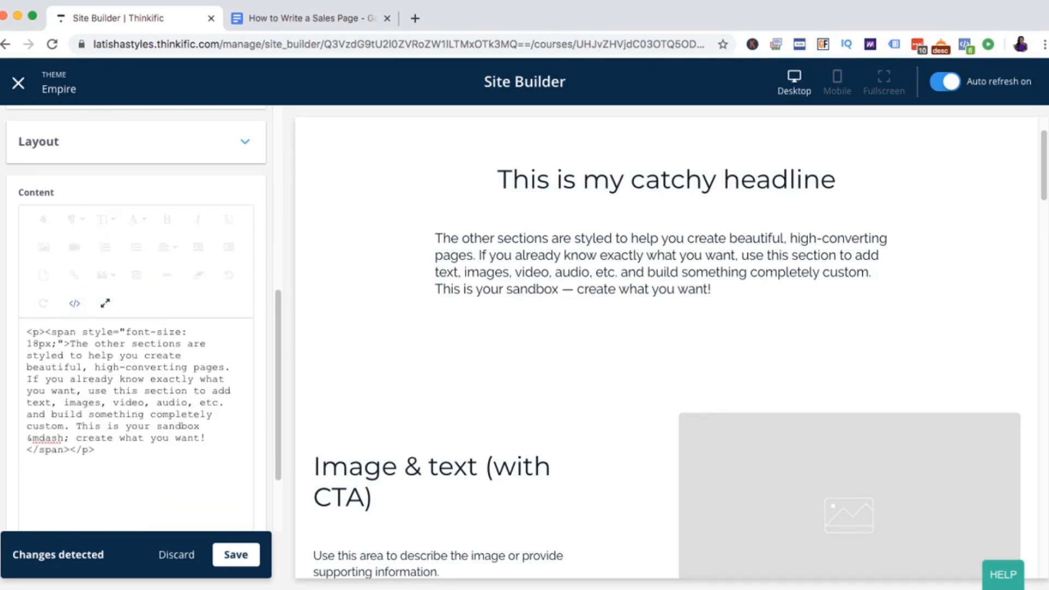
key(BackSpace)
text(6)
click(74, 304)
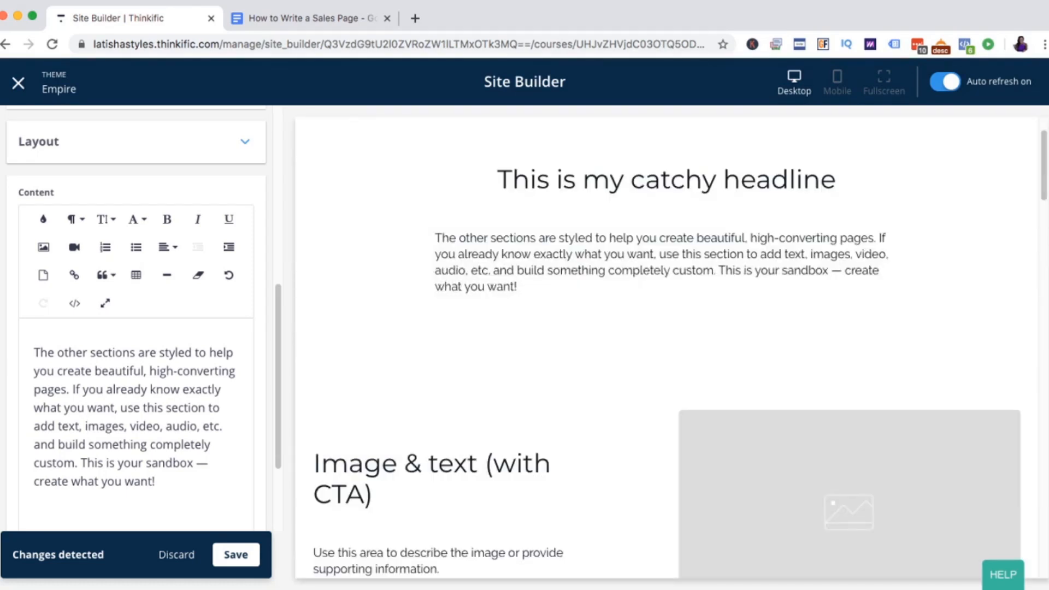
Step: Replace the Text & media section's content paragraph with "This is where the story starts." and save the page
click(34, 352)
text(This is wh)
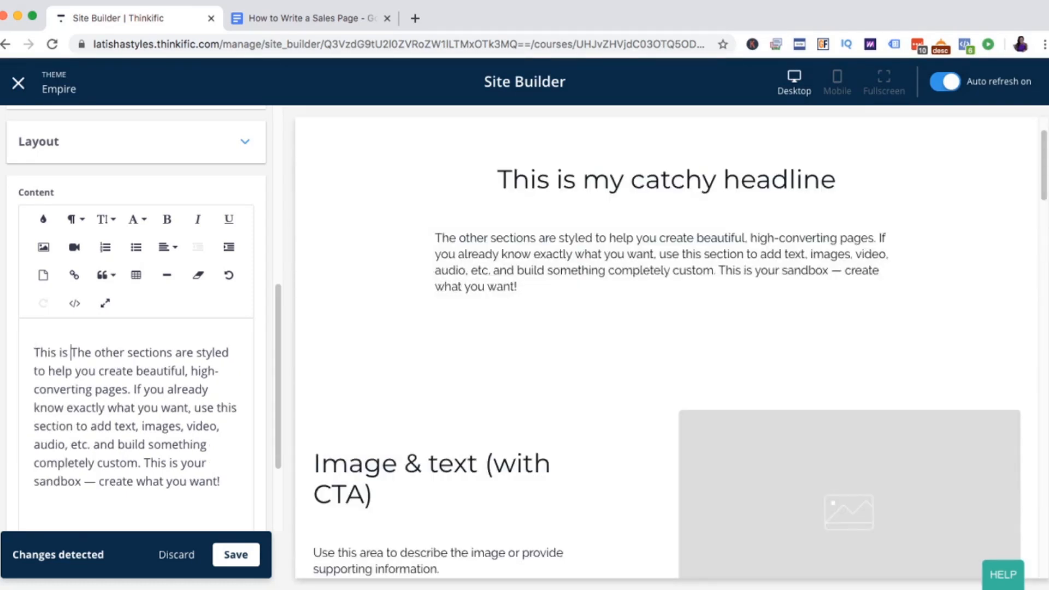
text(ere the story sta)
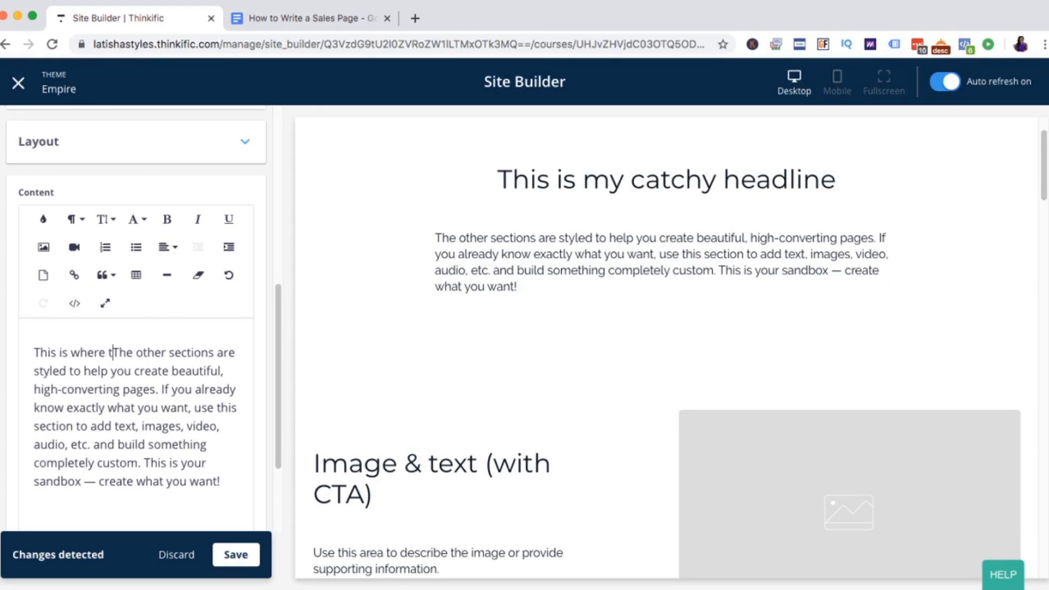
text(rt.)
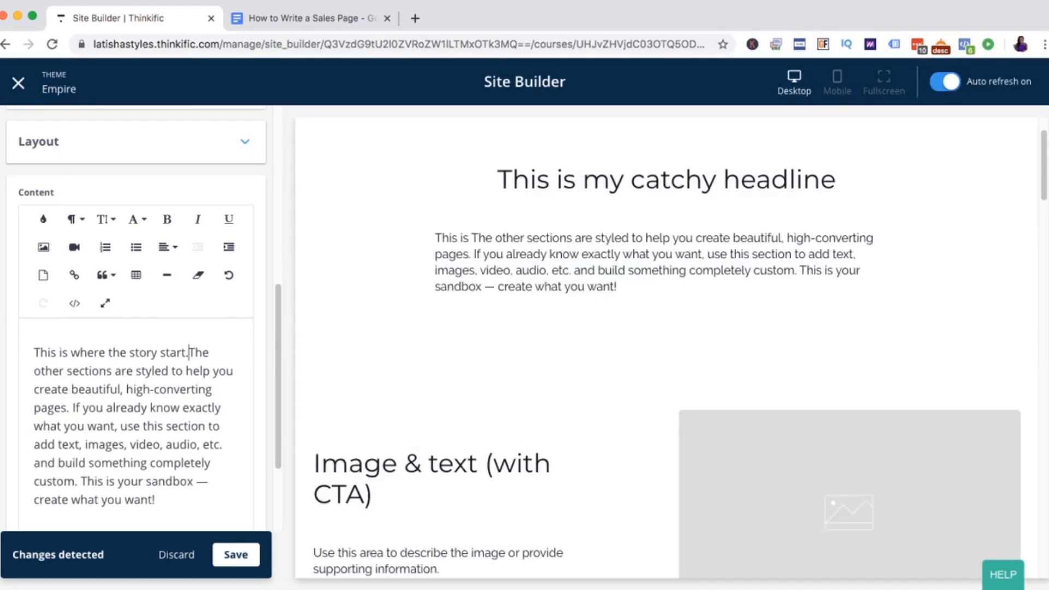
drag(188, 353, 157, 500)
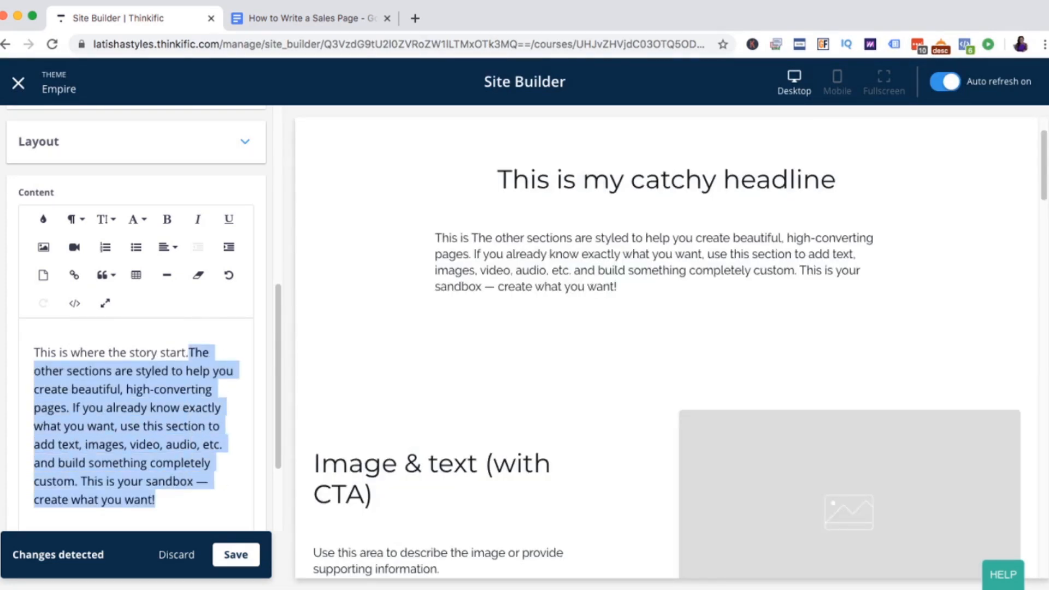
key(BackSpace)
key(Left)
text(s)
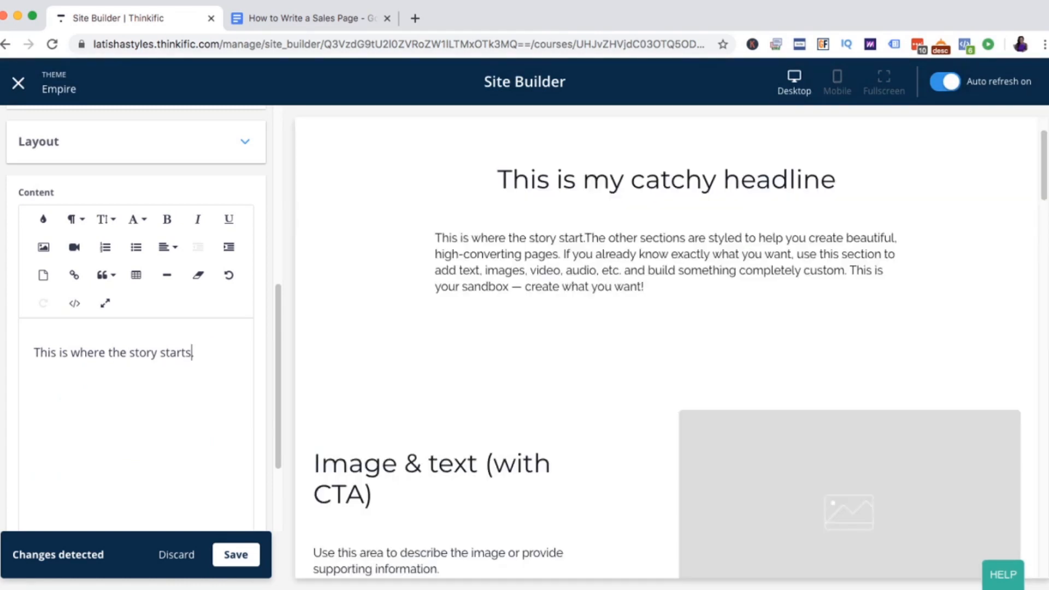
click(235, 554)
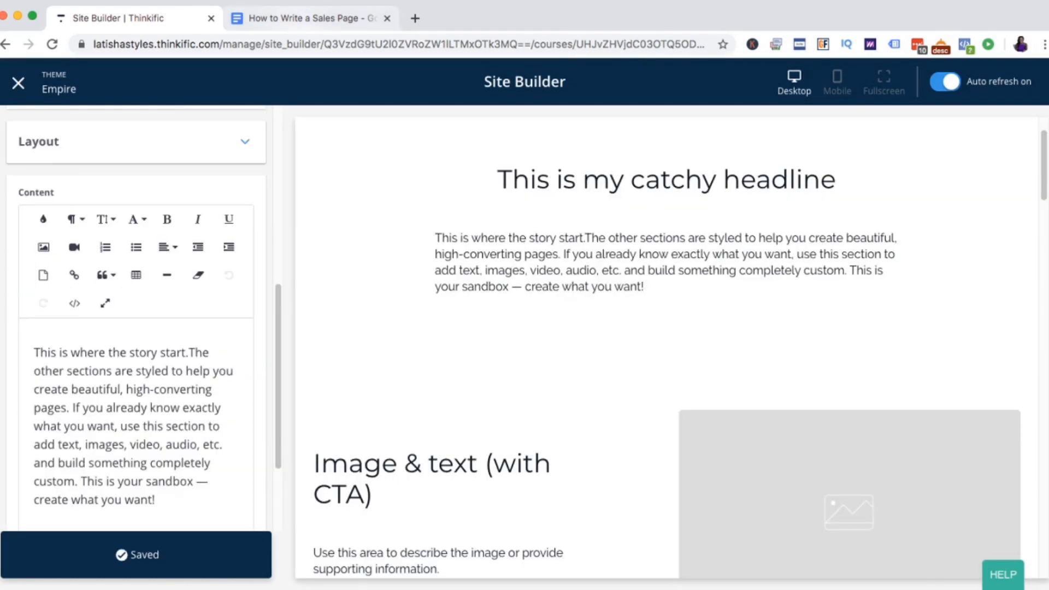
Step: Switch to the How to Write a Sales Page document and highlight the Story outline, including both parts of its first point
key(ctrl+Tab)
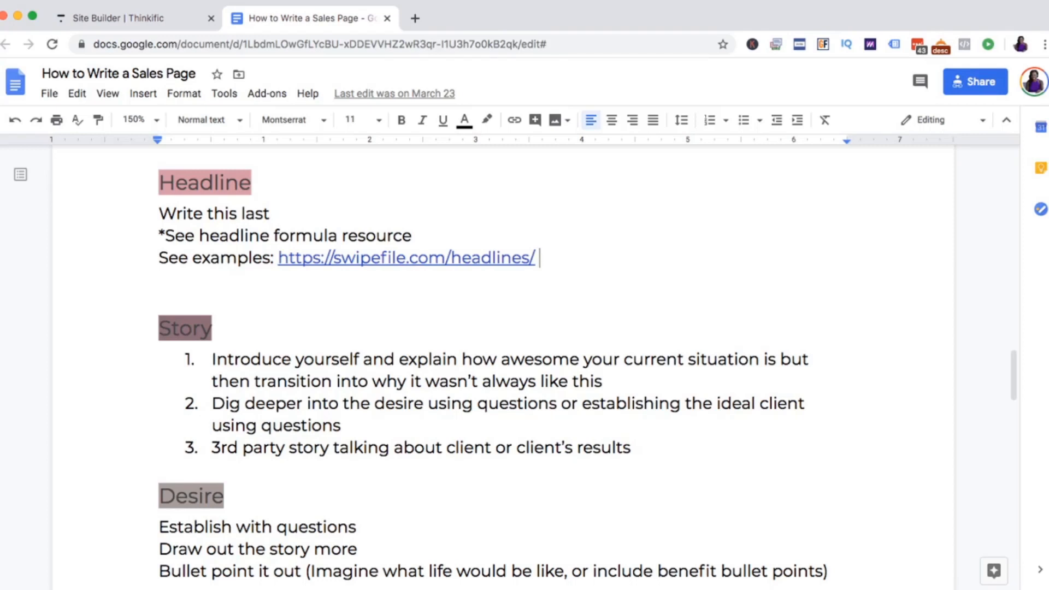
drag(159, 328, 208, 447)
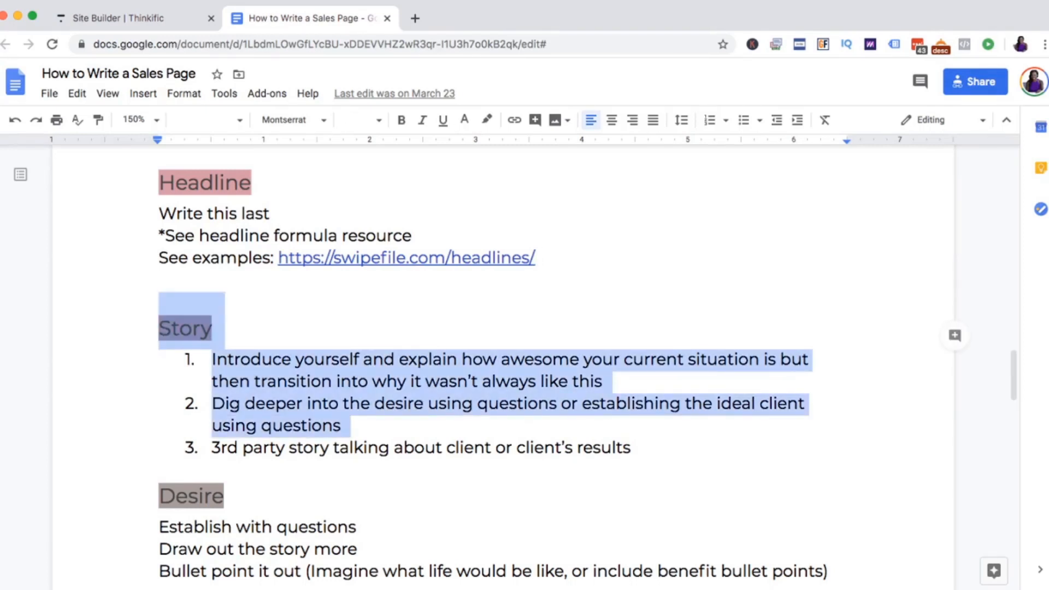
scroll(524, 367, down, 2)
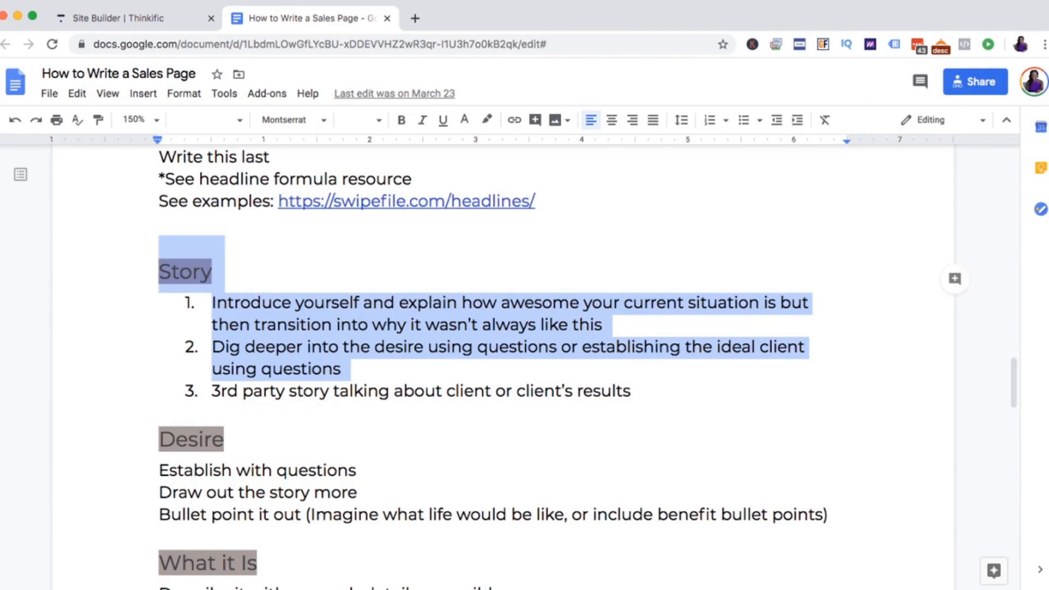
click(333, 325)
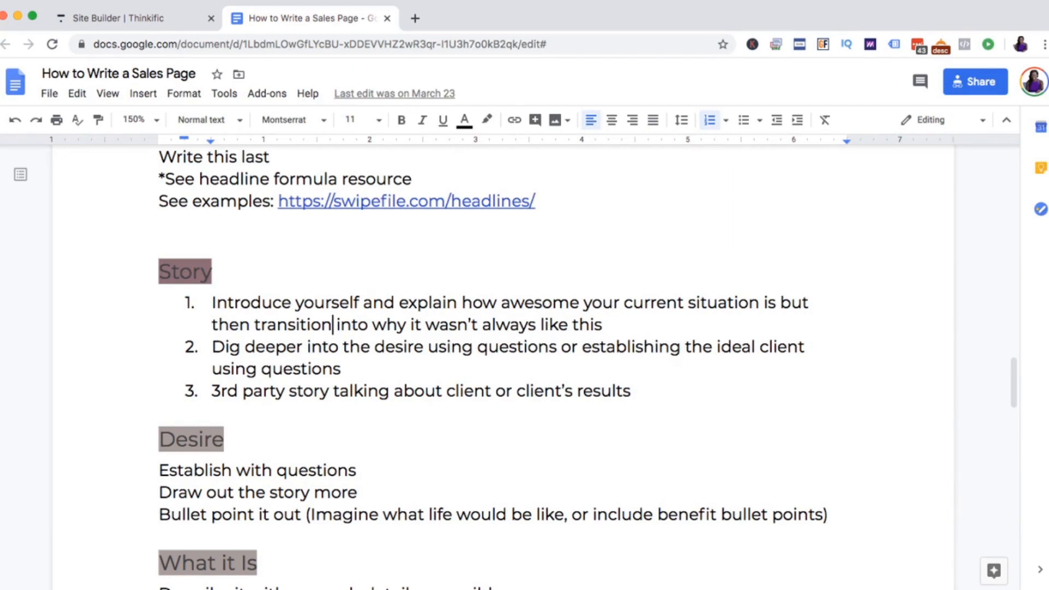
click(419, 303)
drag(418, 303, 759, 302)
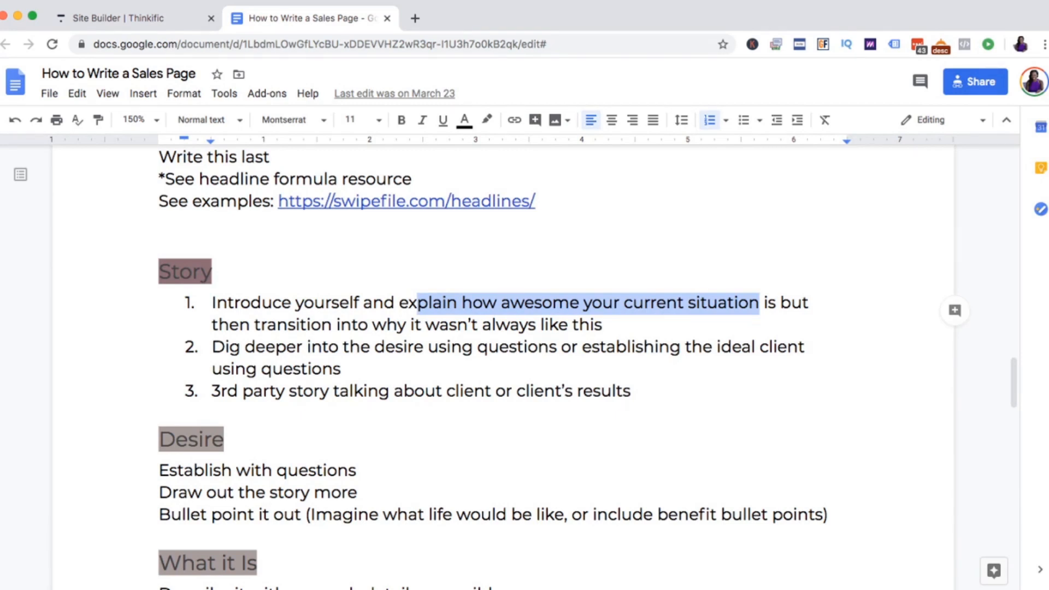
drag(212, 324, 603, 325)
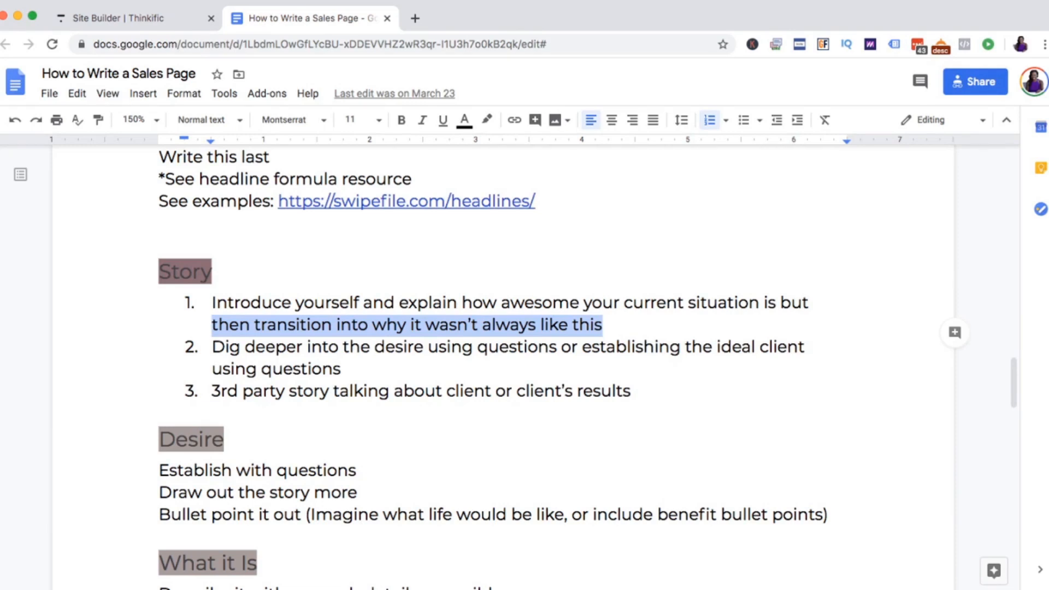
Step: Highlight the desire, questions and ideal client phrases in Story point 2, and the 3rd party story line in point 3
click(403, 347)
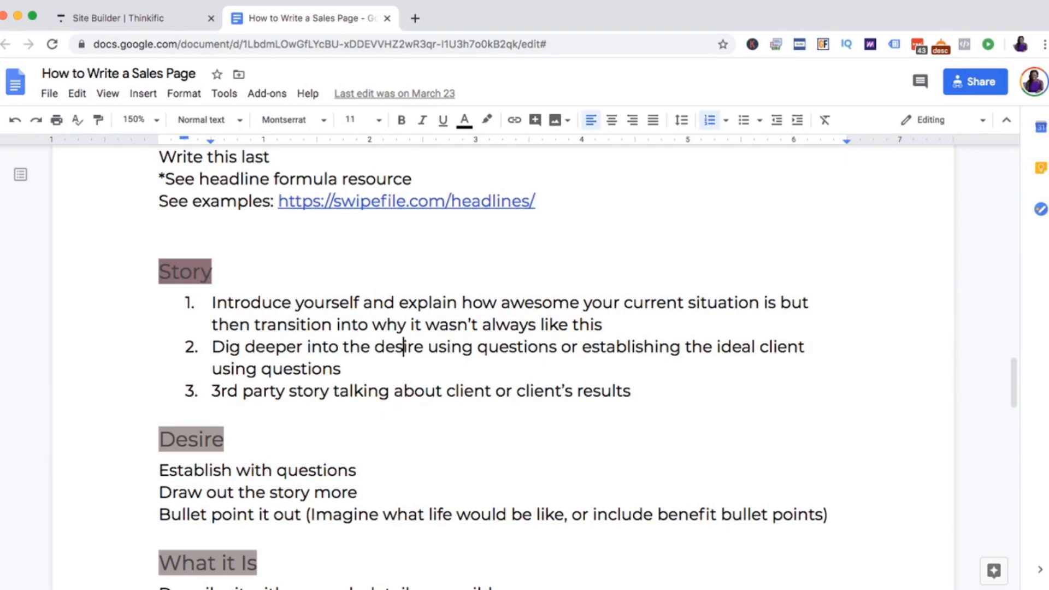
drag(266, 347, 414, 348)
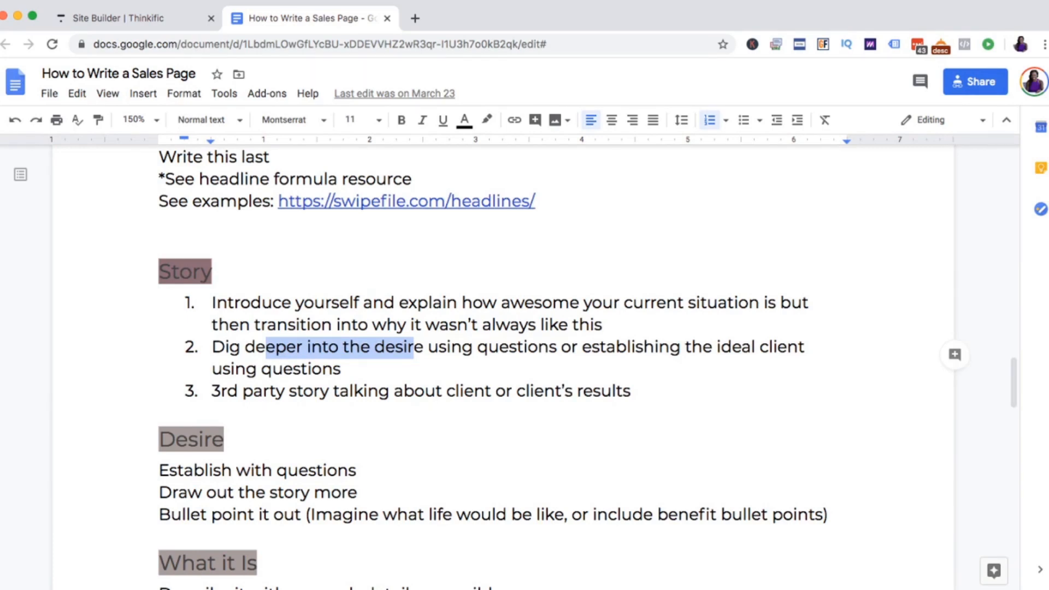
drag(733, 348, 787, 348)
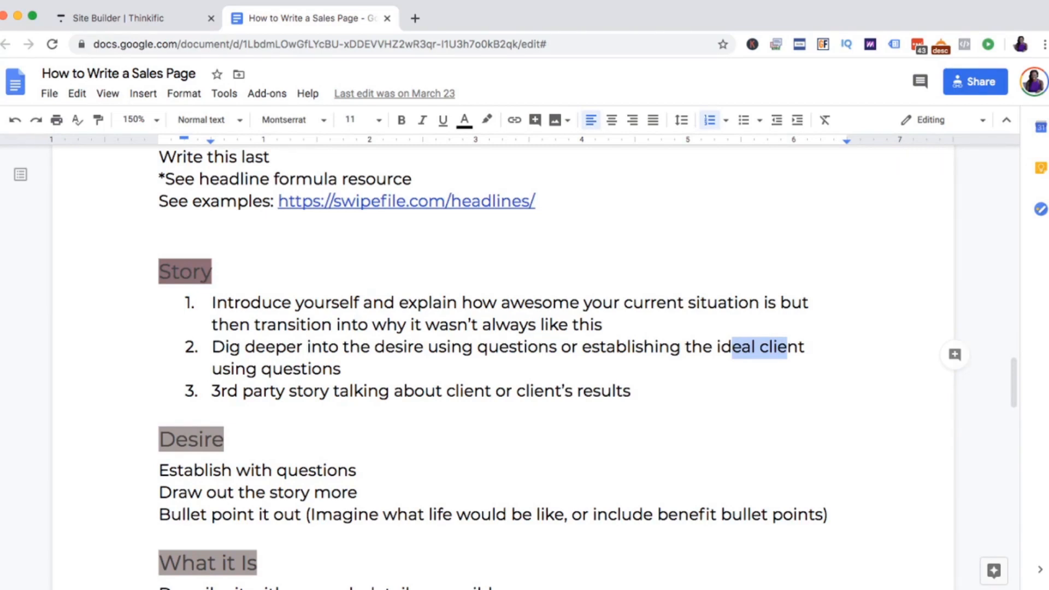
drag(403, 347, 548, 347)
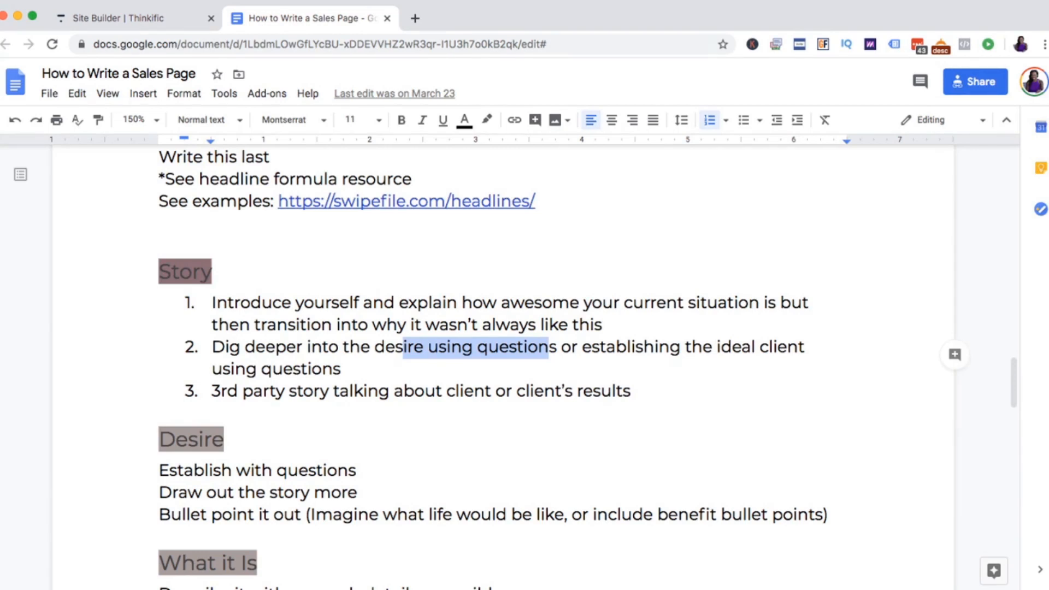
click(572, 347)
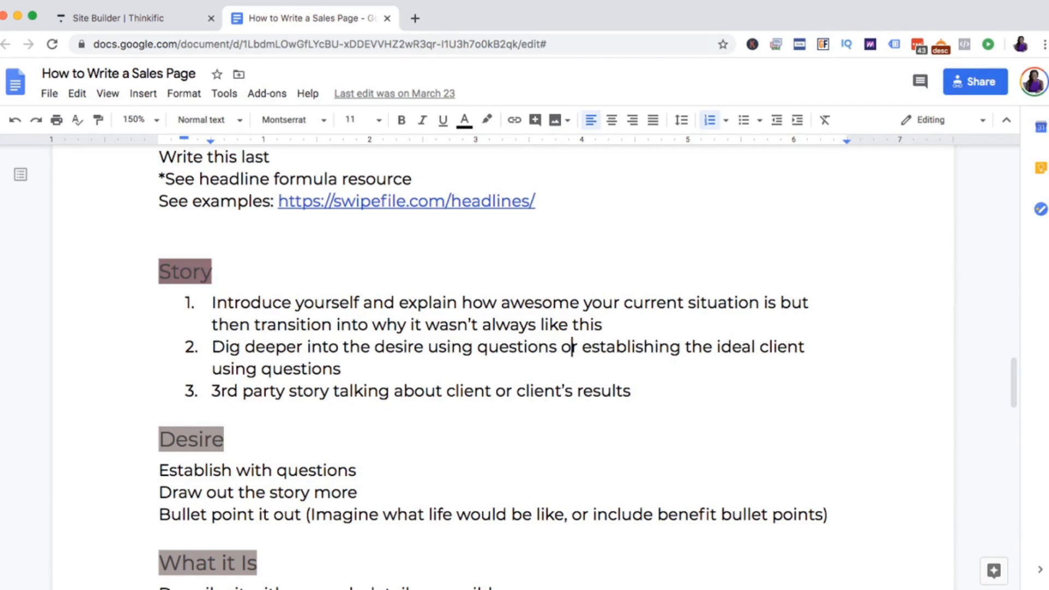
drag(212, 391, 623, 391)
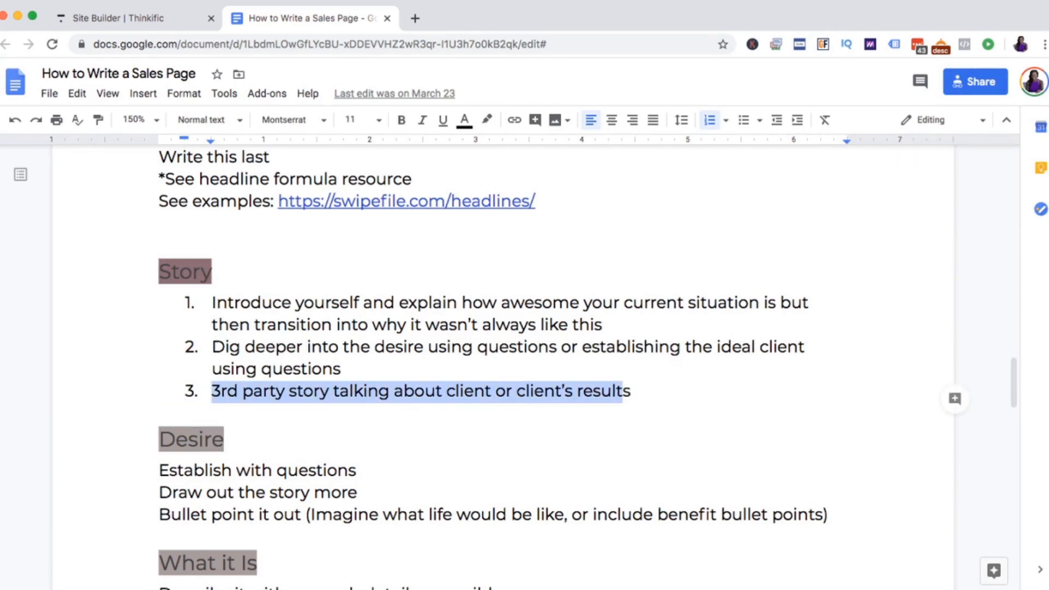
click(632, 390)
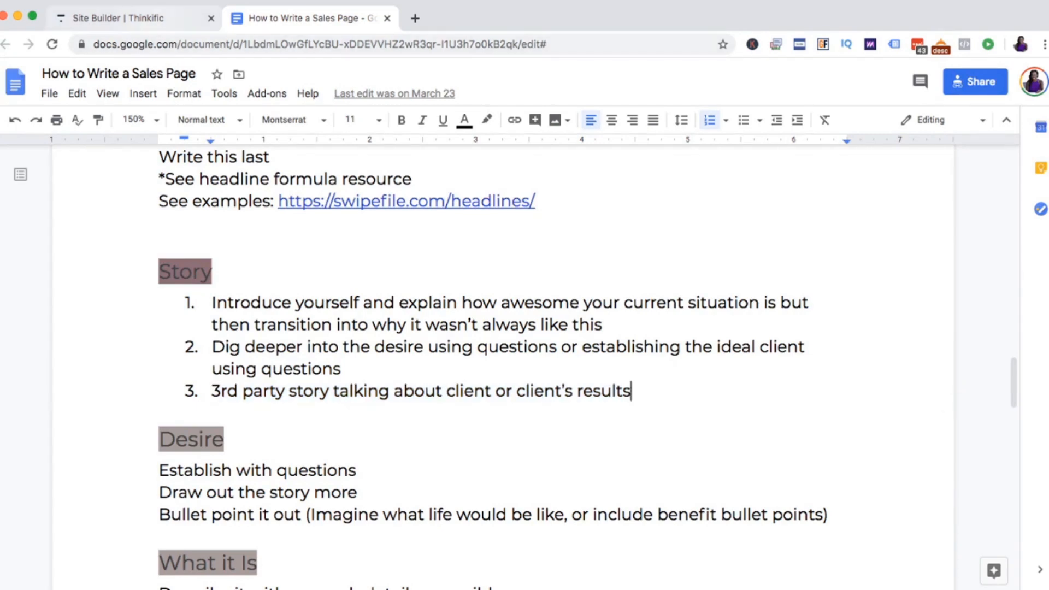
Step: Switch to the Site Builder and replace the Text & media section's whole content with "Have you ever felt like someone was following your every move?"
click(118, 18)
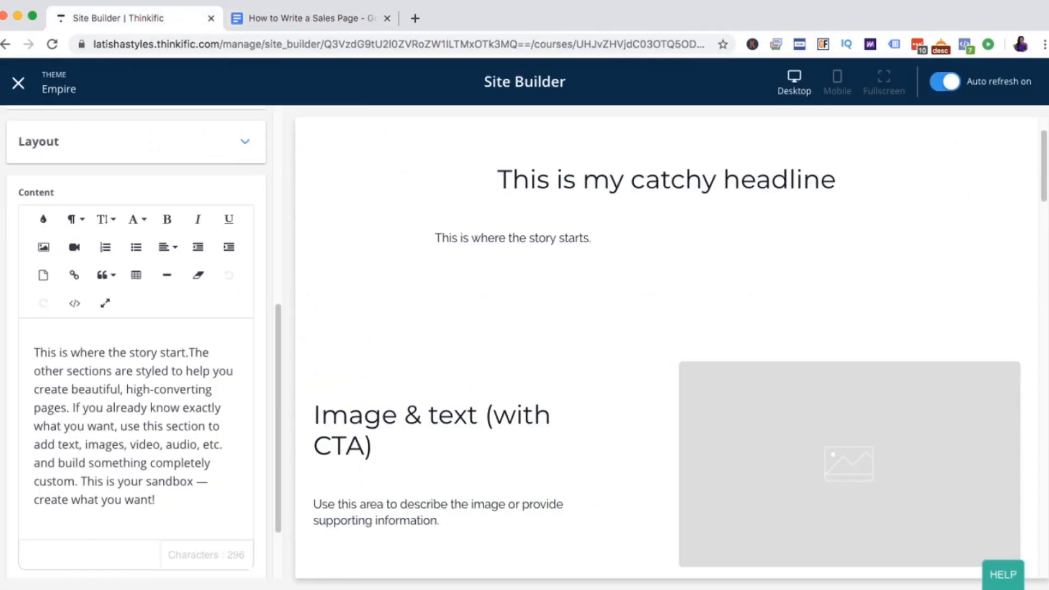
key(super+a)
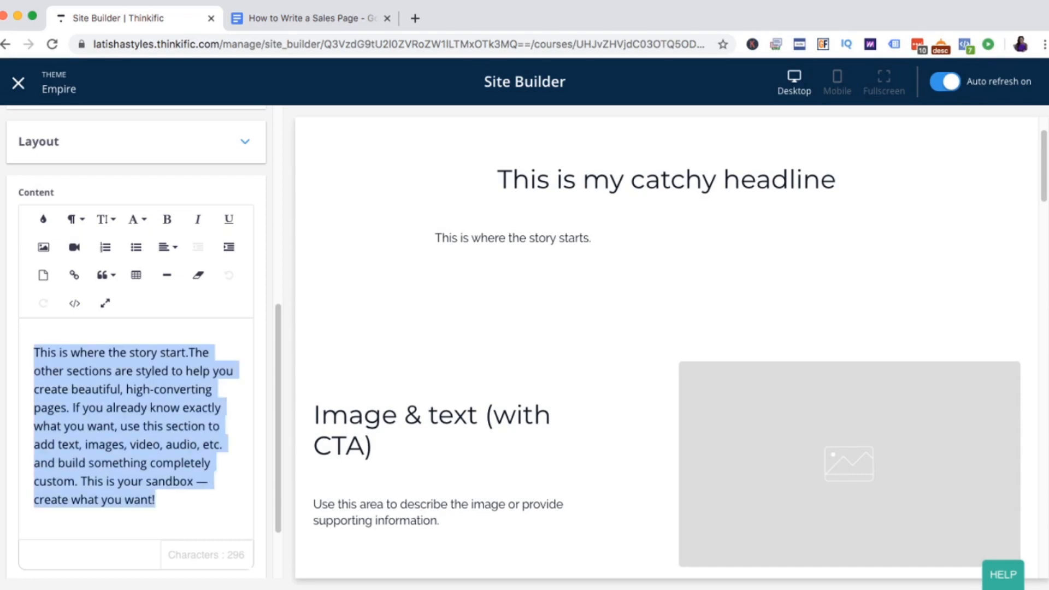
scroll(136, 339, down, 3)
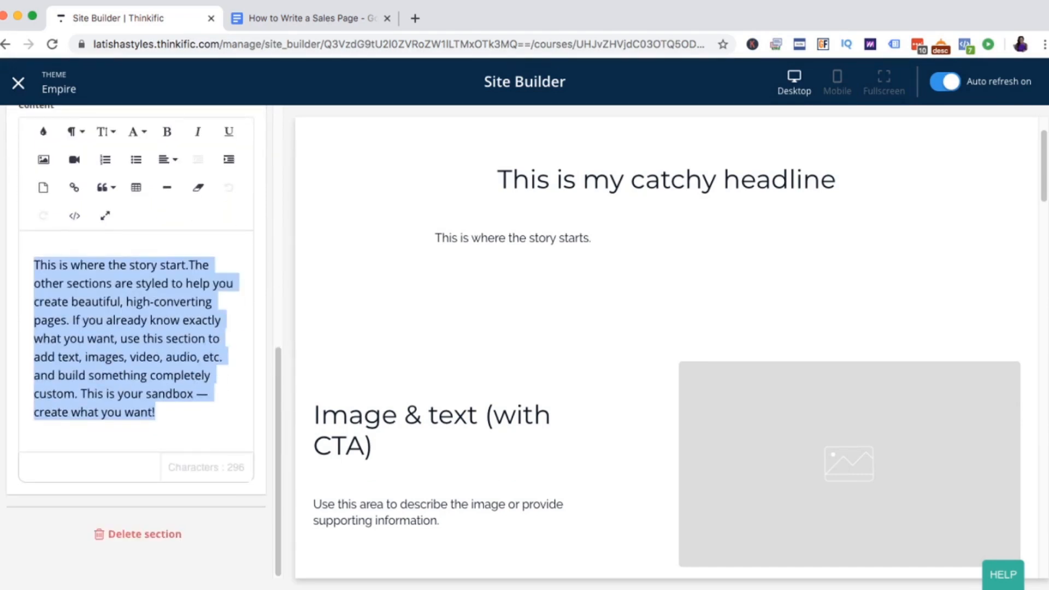
text(W)
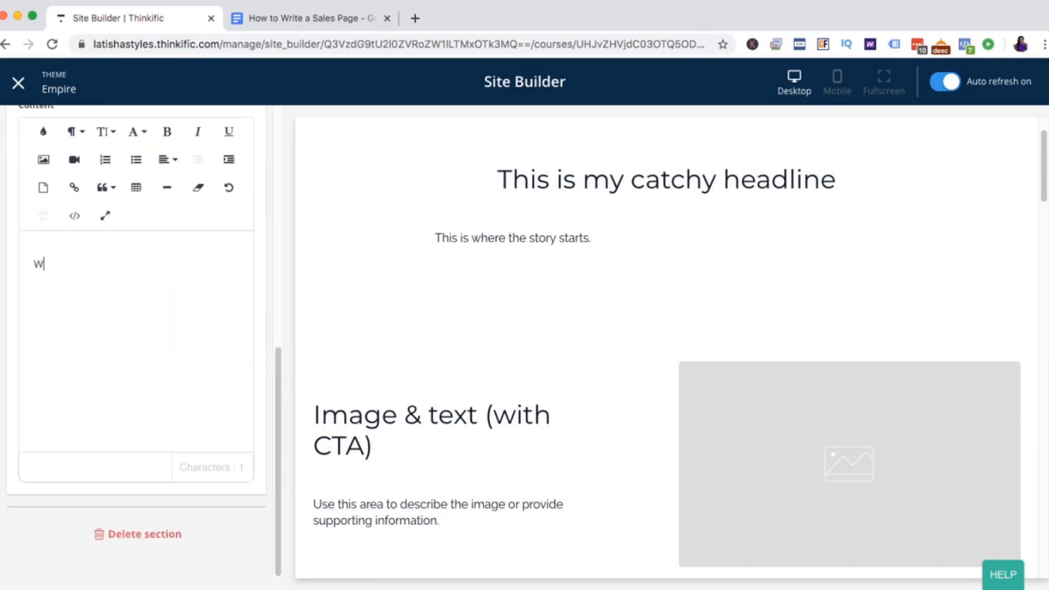
key(BackSpace)
text(Have you ever elt)
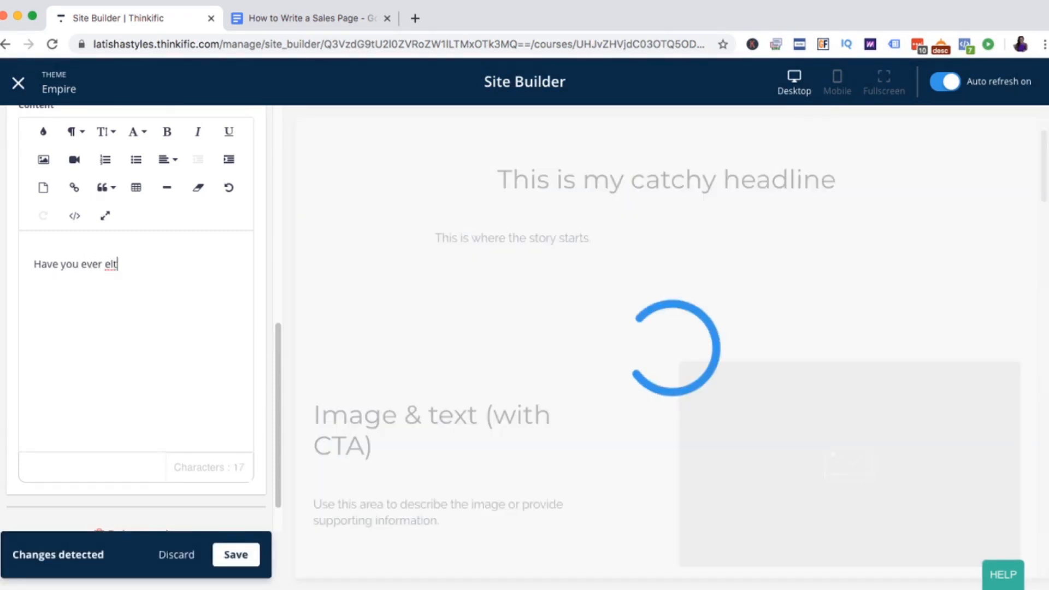
key(BackSpace)
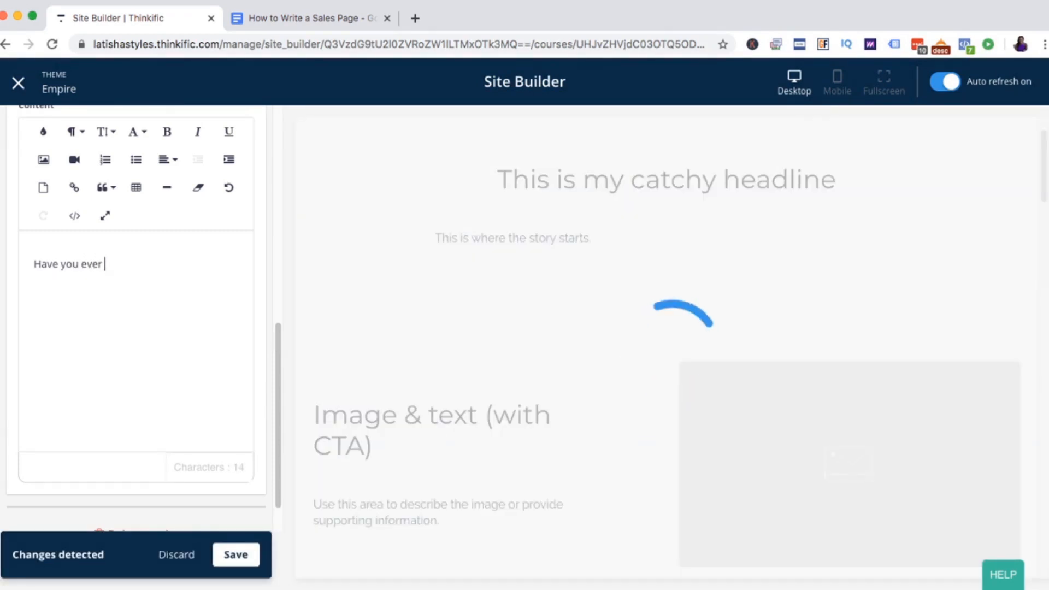
text(felt like some)
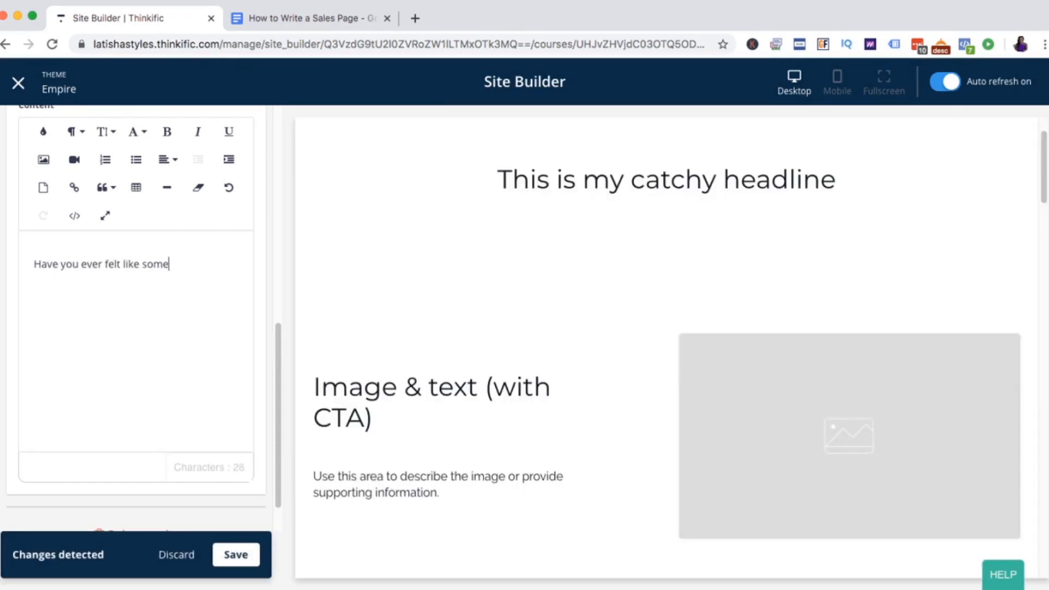
text(one was foll)
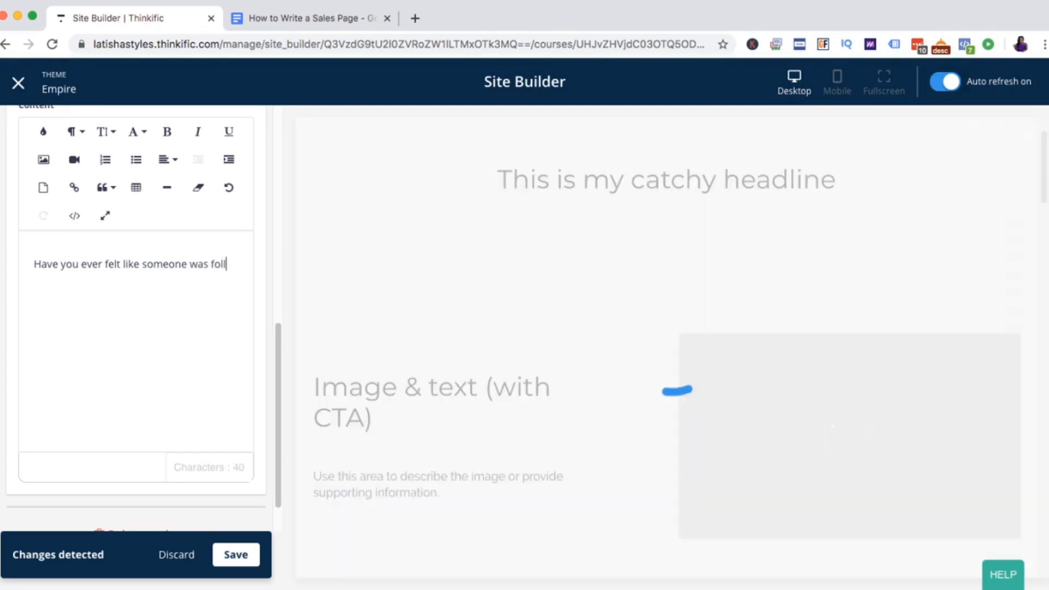
text(owing your)
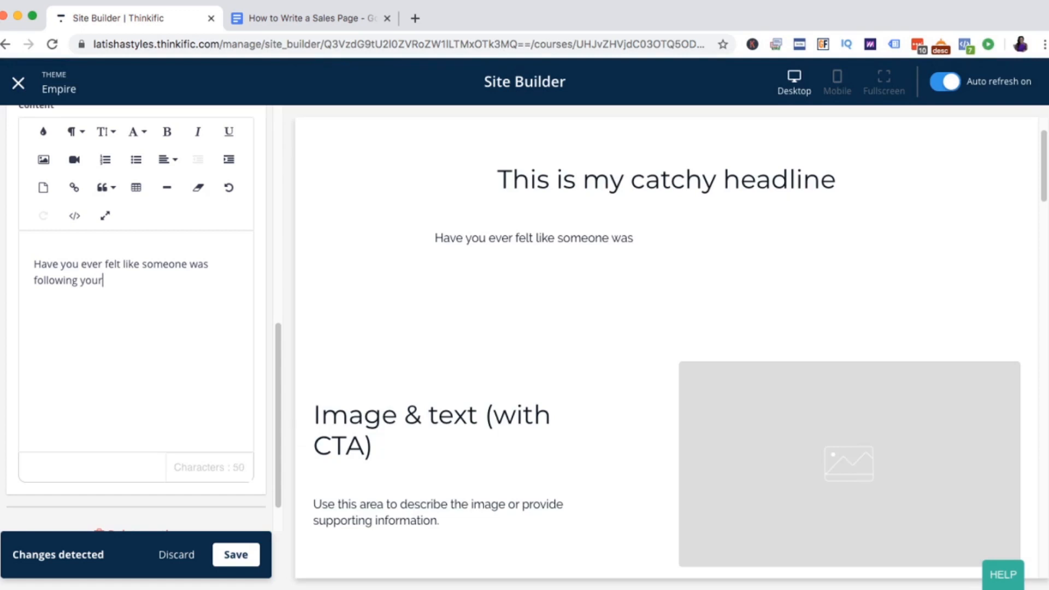
text( every move?)
key(Return)
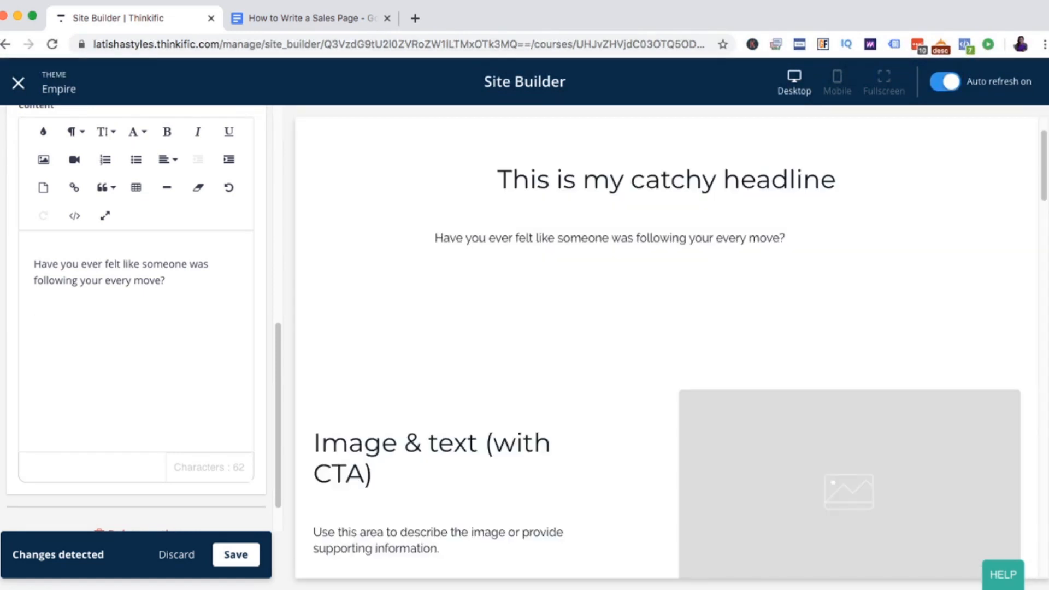
Step: Add the paragraphs "Other people copy what you do, but you never seem to get noticed for your talents." and "Sound familiar?" to the content
text(Other people copy )
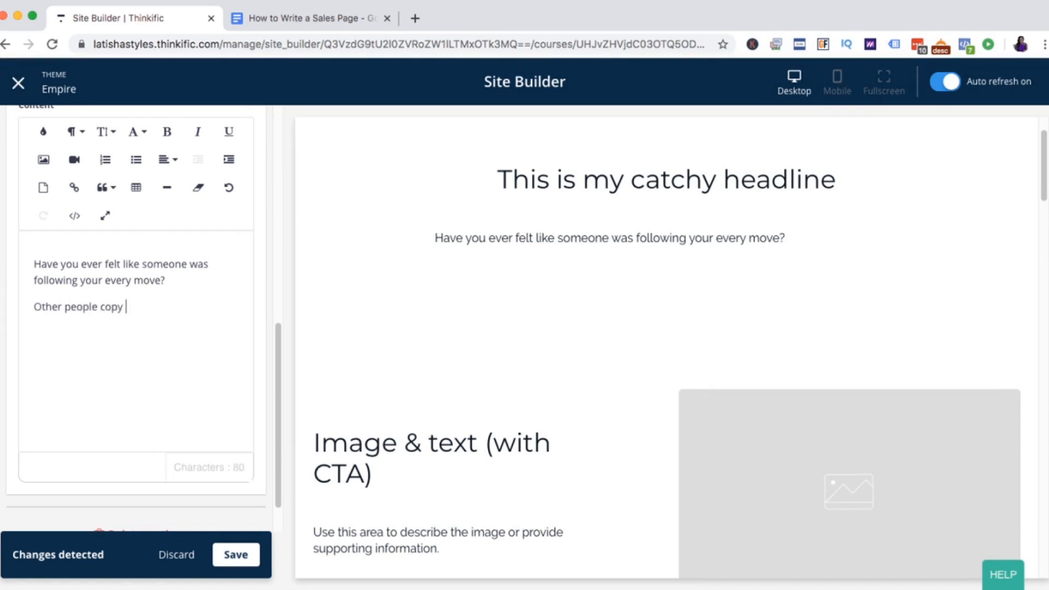
text(what you do, but )
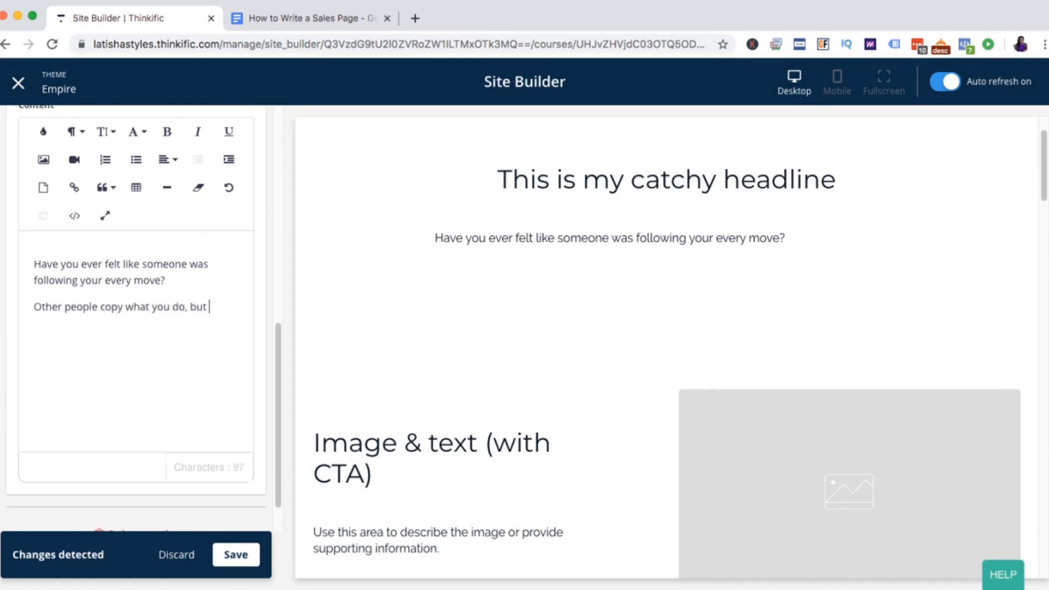
text(you never seem)
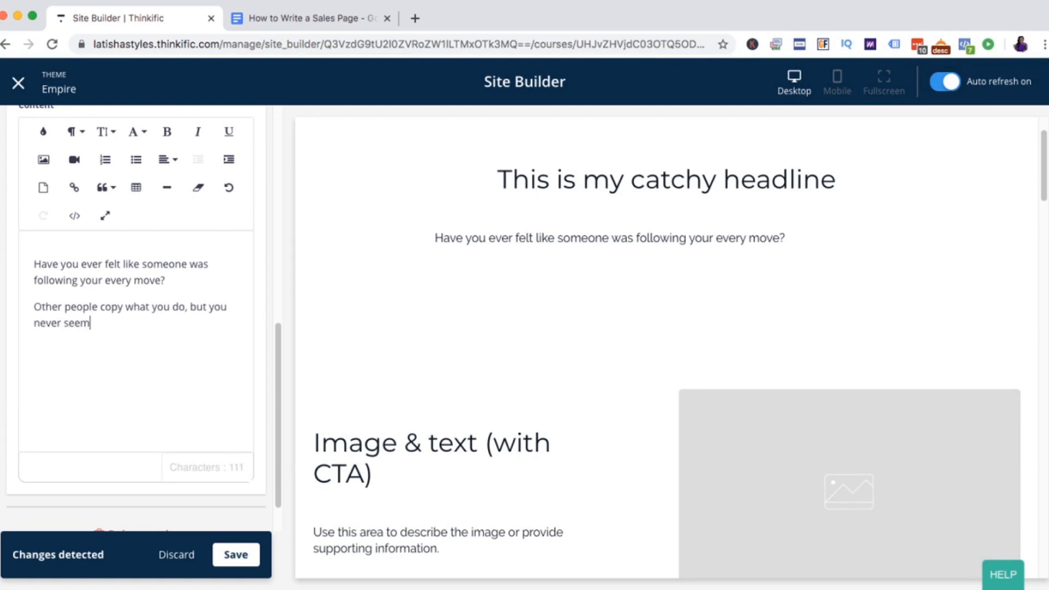
text( to get noticed )
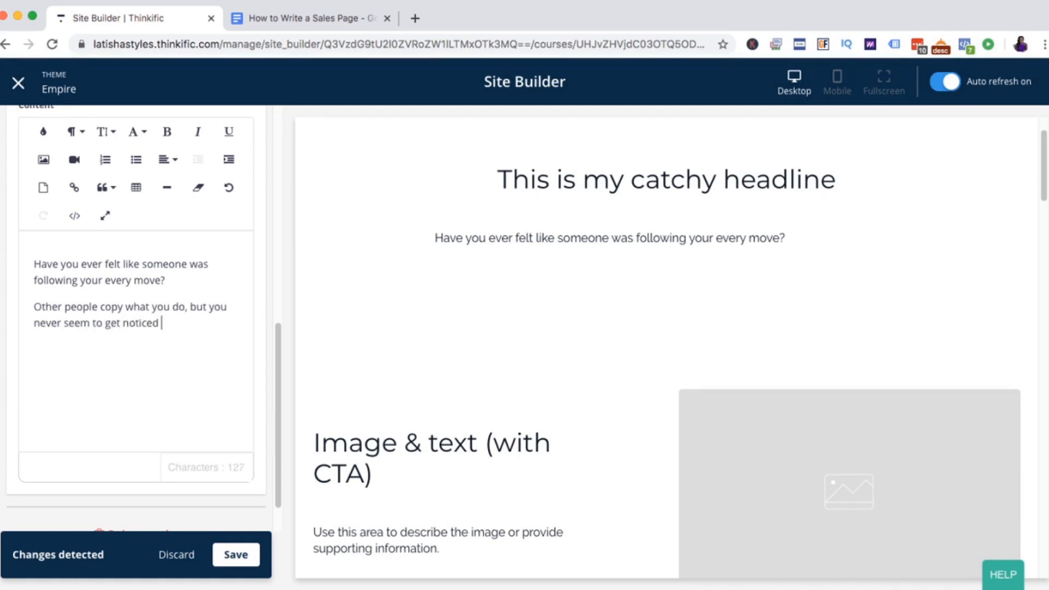
text(for your talents.)
key(Return)
text(Sound)
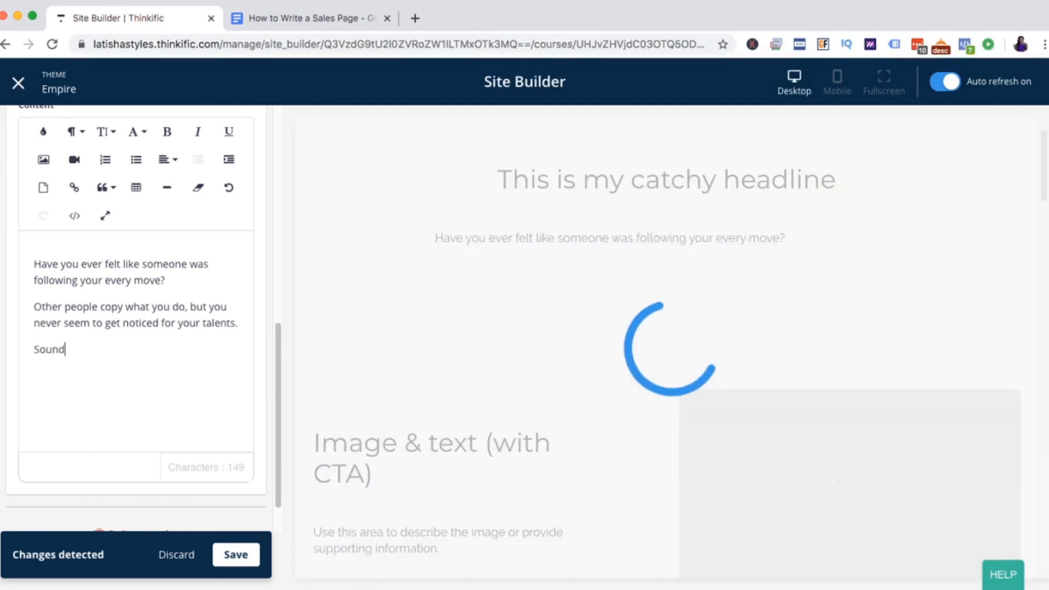
text( familiar?)
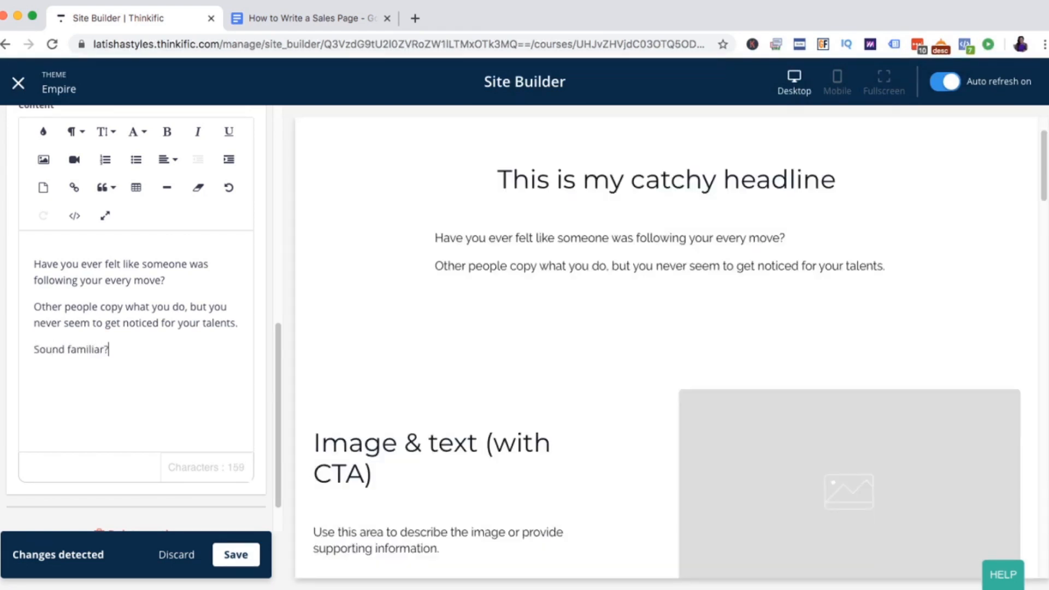
Step: Save the Text & media section and highlight its three story paragraphs for review
drag(165, 279, 41, 264)
click(109, 350)
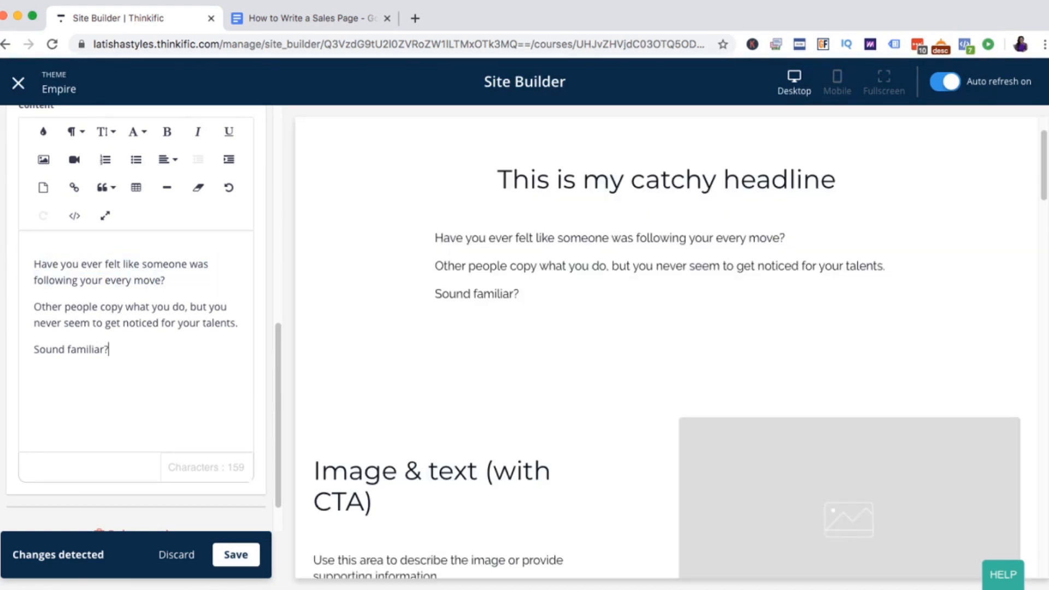
click(236, 554)
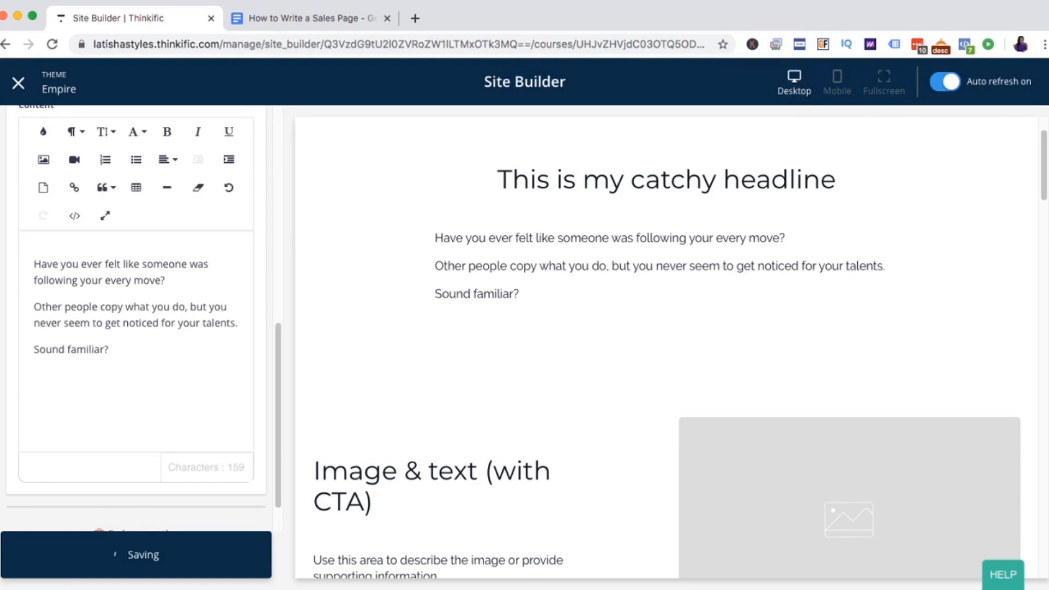
drag(34, 264, 109, 350)
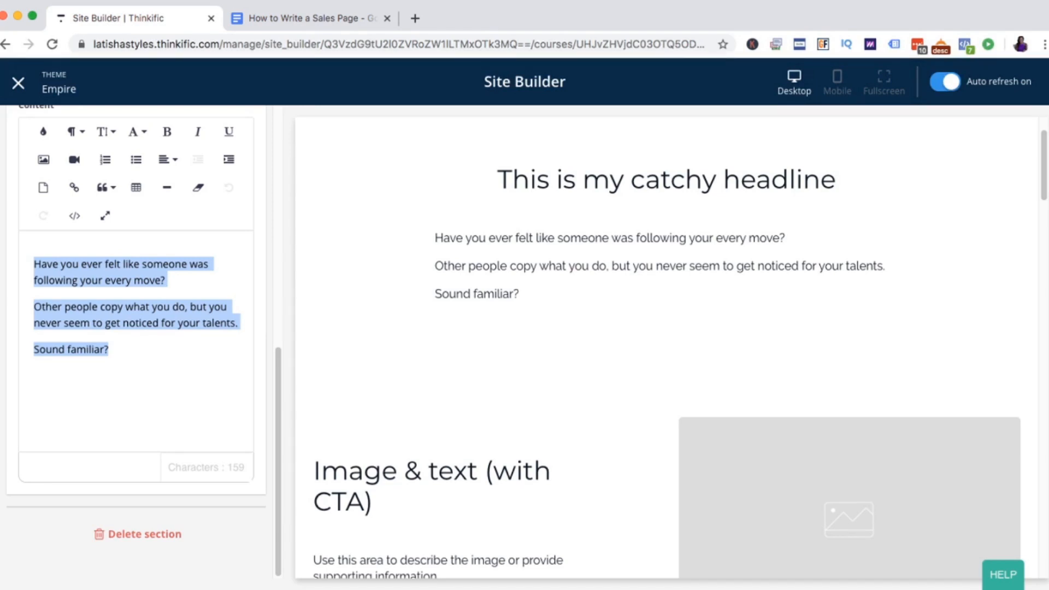
Step: Below "Sound familiar?", leave a blank line, add a self-introduction with the author's first name ending "and I know exactly how you feel.", and save
click(111, 280)
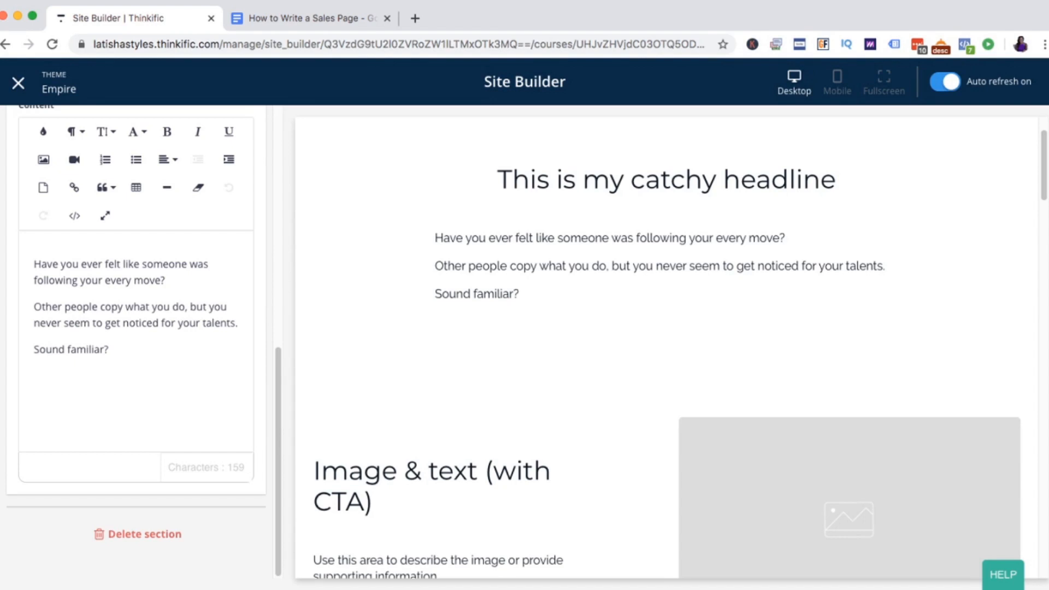
key(Return)
key(Return)
text(Hi I'm LaTisha and )
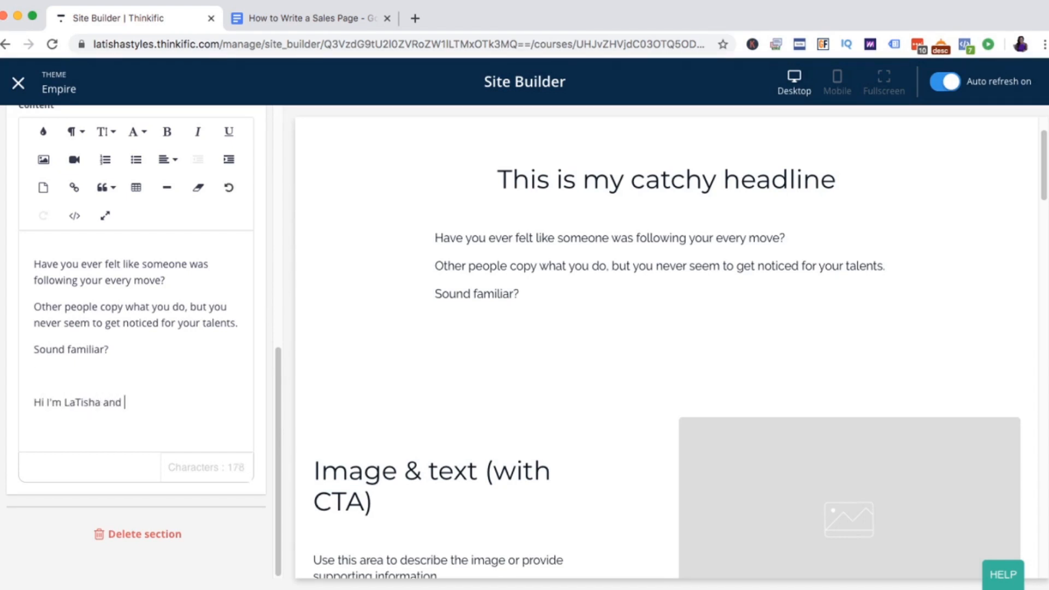
text(I know exac)
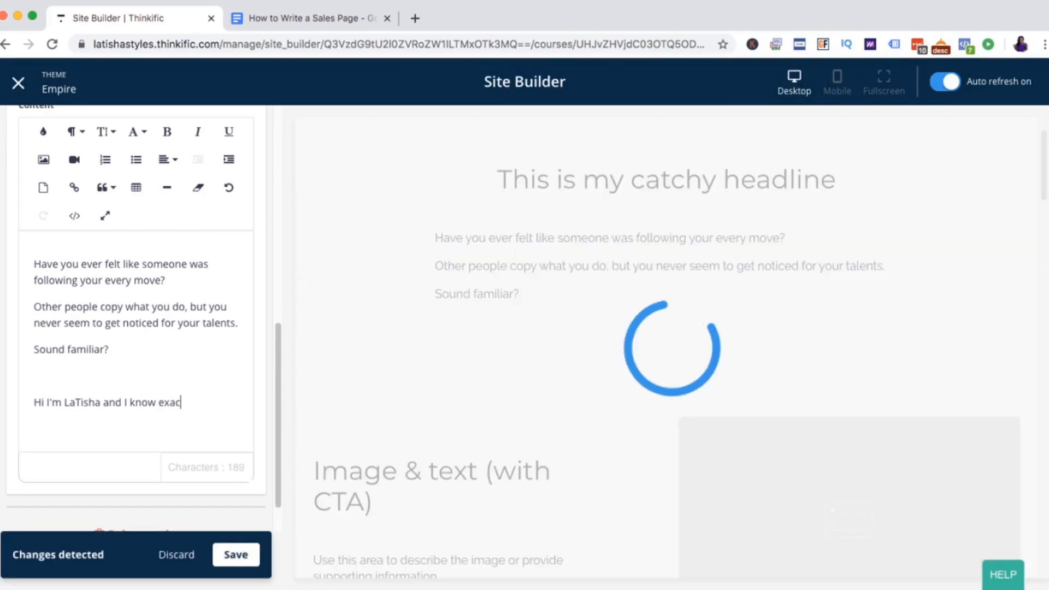
text(tly how you feel.)
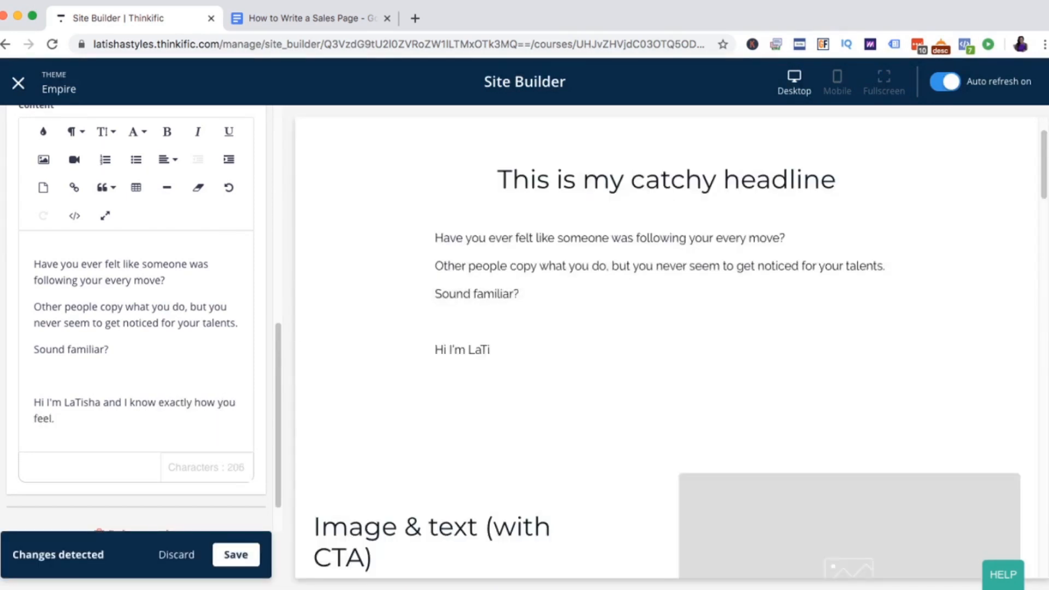
click(236, 555)
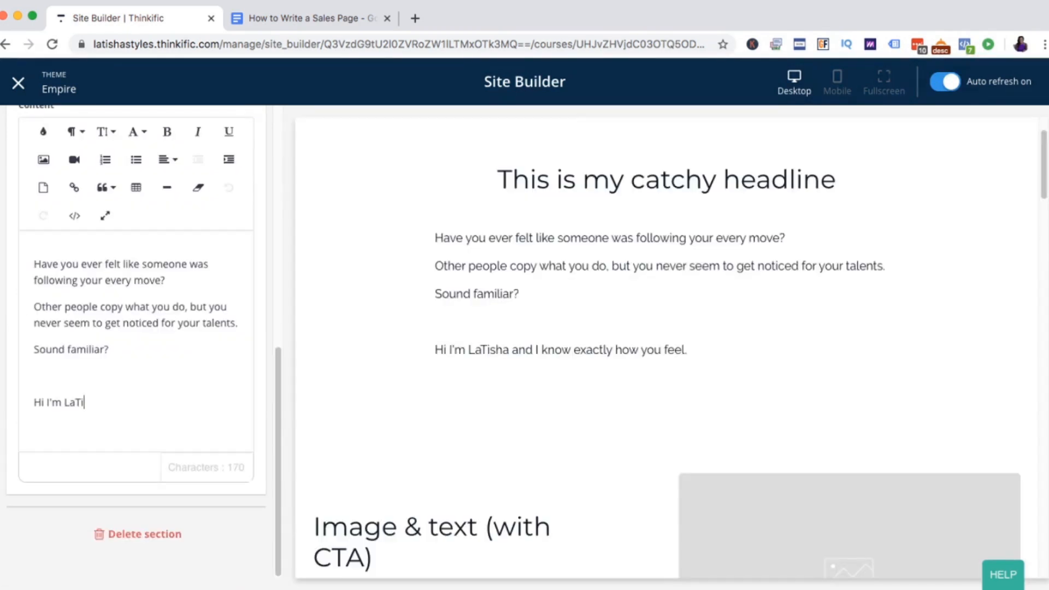
Step: Complete the cut-off introduction line with the rest of the first name and "and I know exactly how you feel.", and save the section
click(86, 403)
text(sha and I know exact)
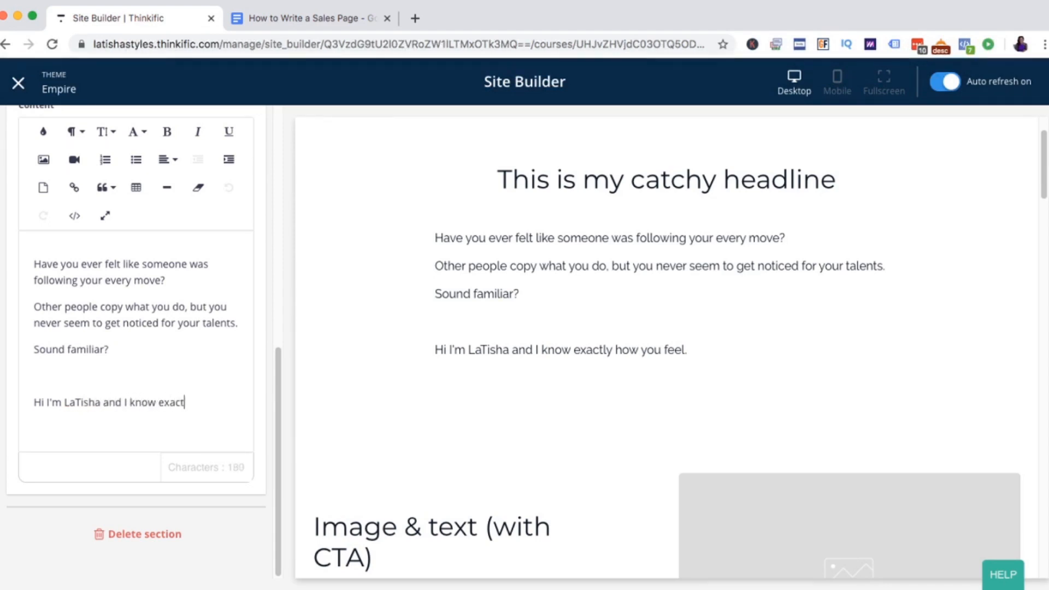
text(ly how you feel.)
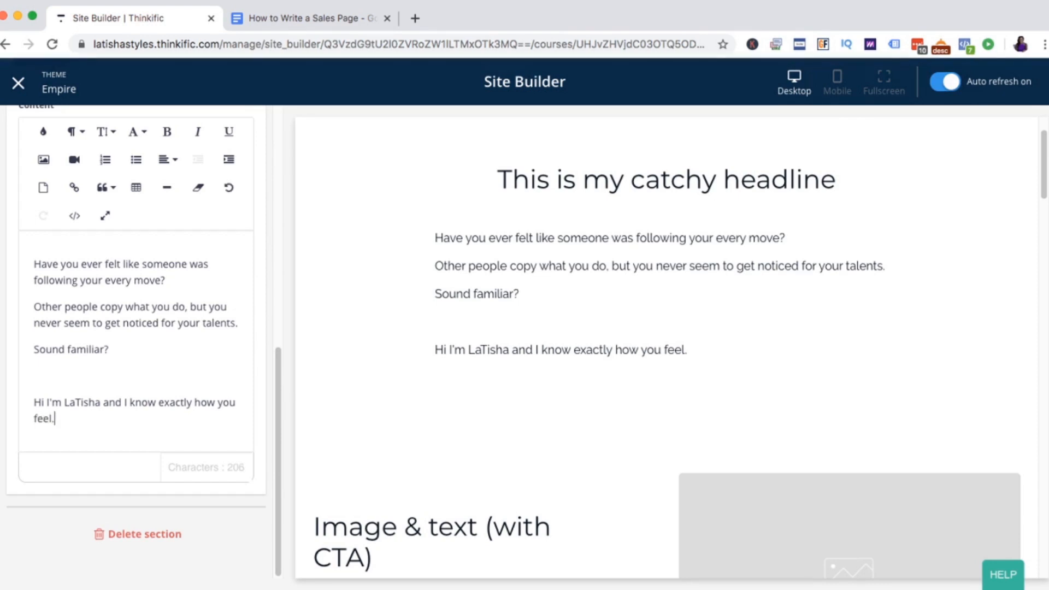
click(234, 555)
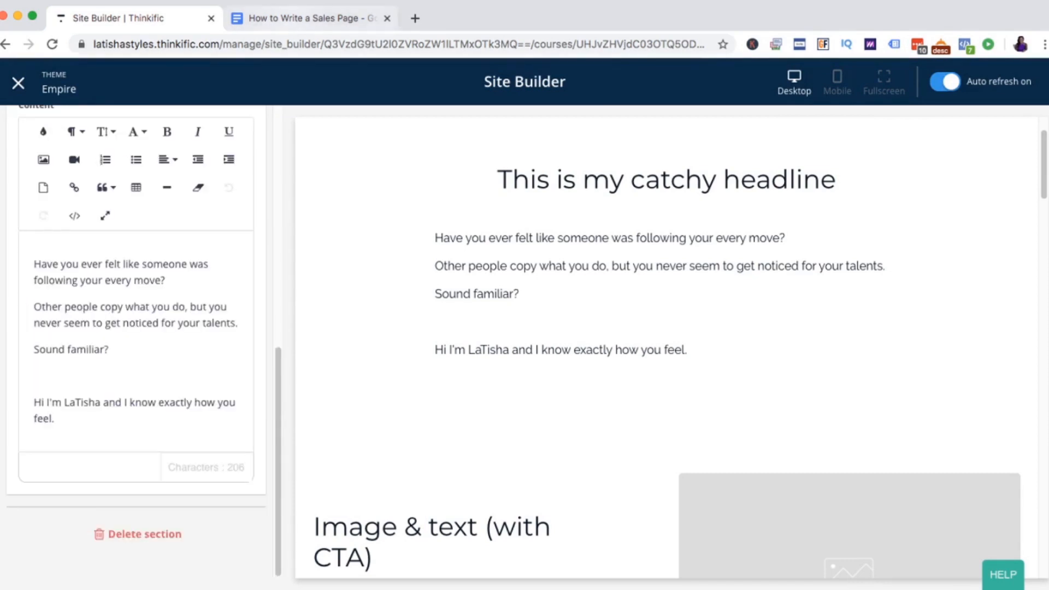
Step: Switch to the How to Write a Sales Page document and highlight the Desire points on questions, story and bullet points
click(292, 19)
scroll(588, 367, down, 3)
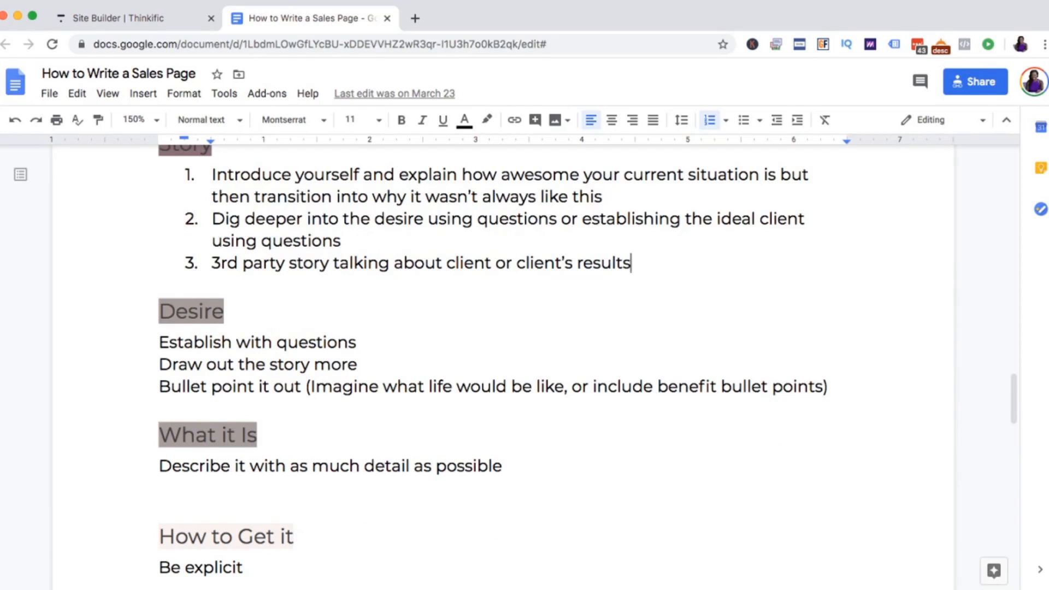
drag(158, 343, 357, 365)
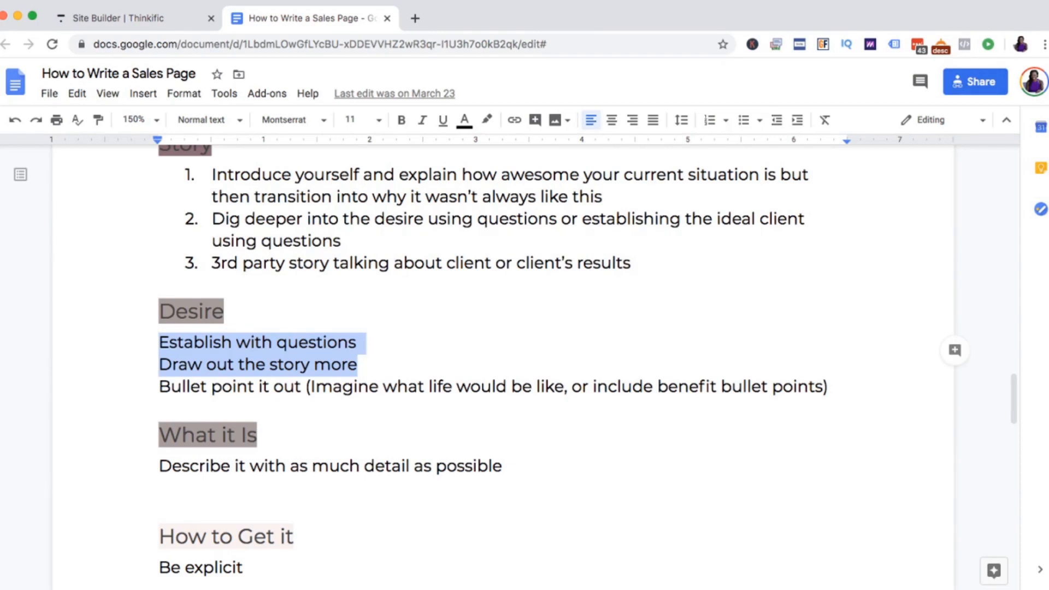
drag(211, 387, 364, 365)
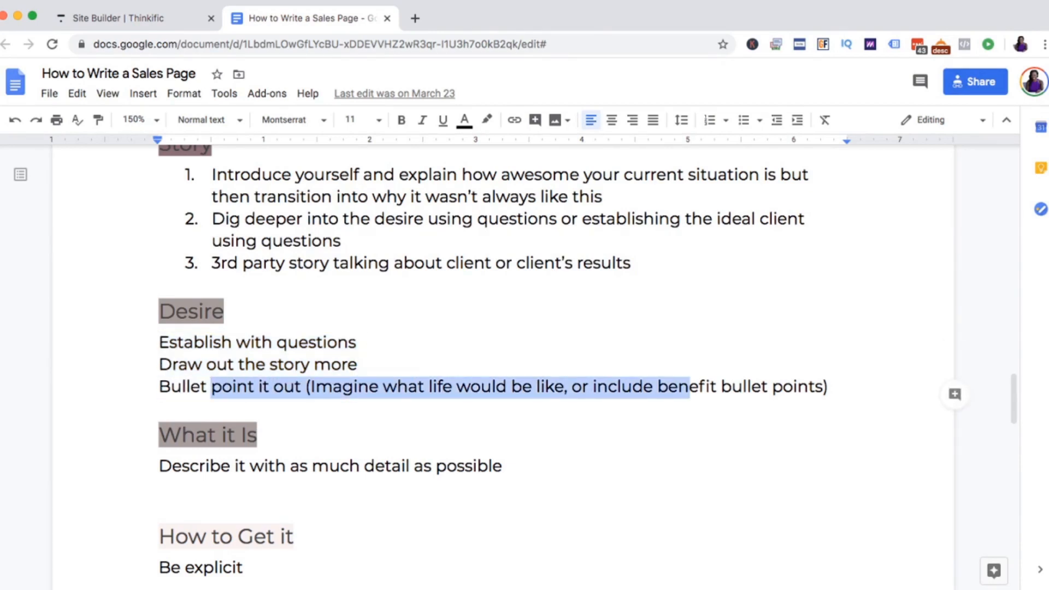
Step: Switch to the Site Builder, add the bullet "Imagine what life would be like if you were the one that received all the credit.", and save
click(118, 18)
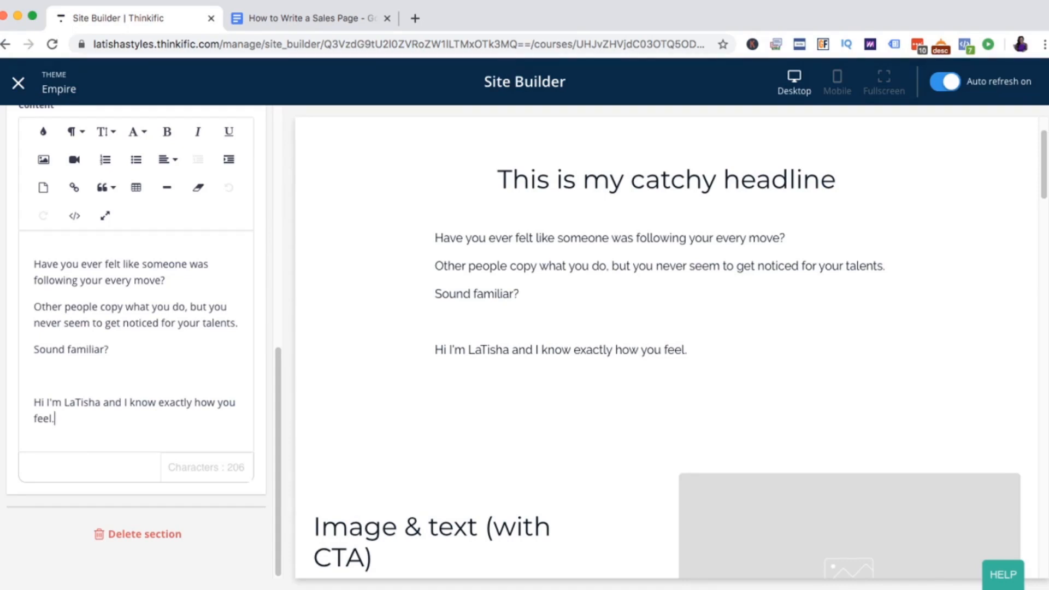
key(Return)
click(136, 159)
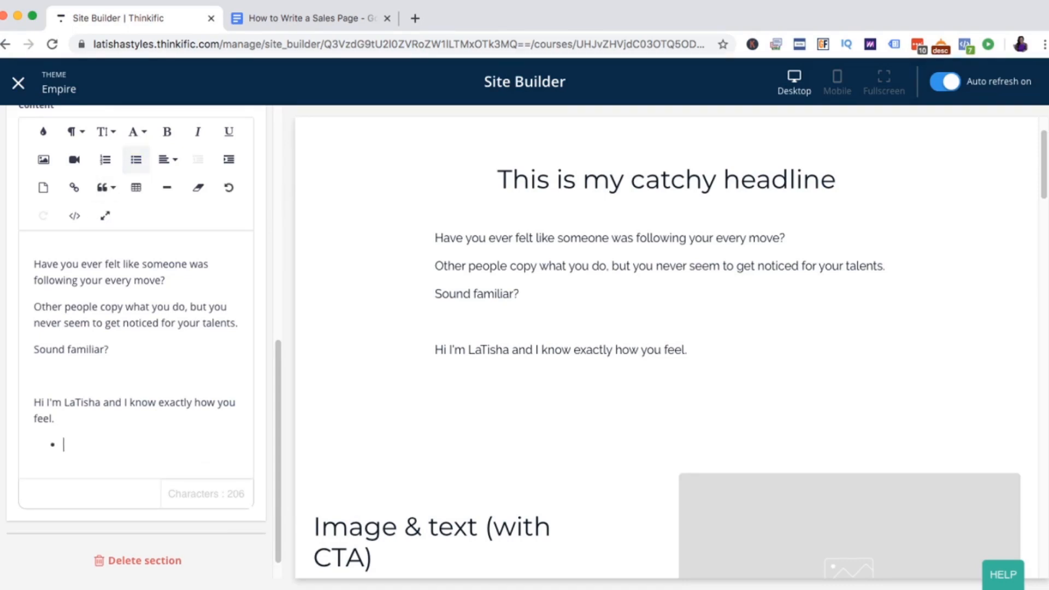
text(Imagine )
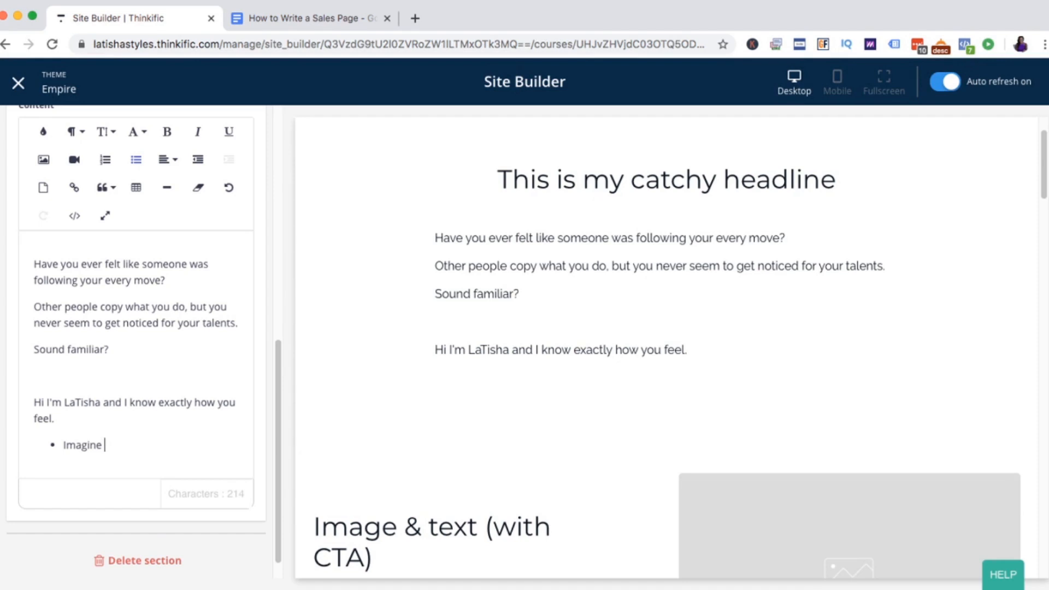
text(what life )
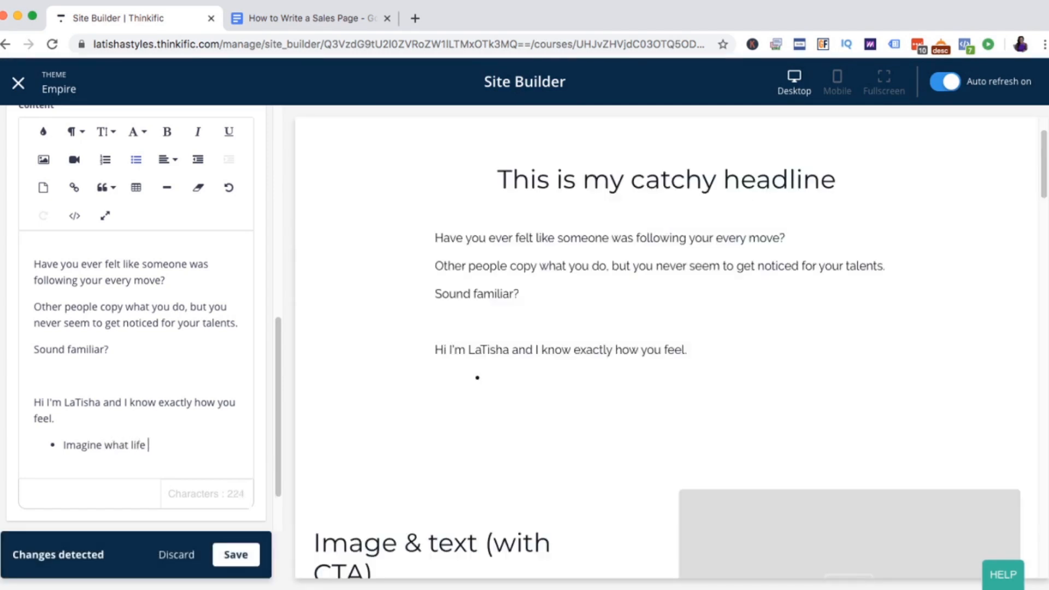
text(would be like if you were the )
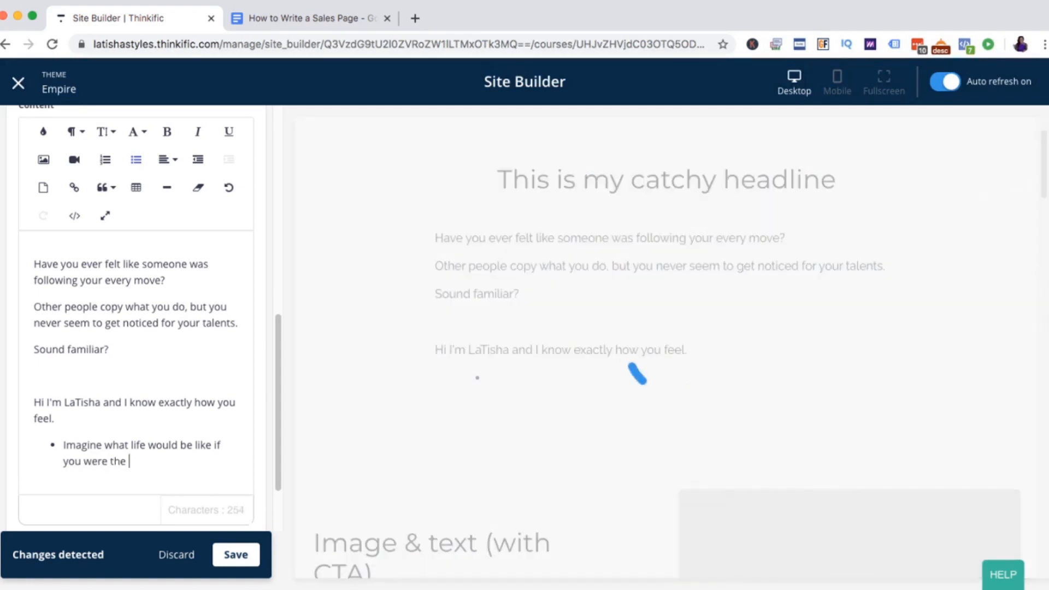
text(one that recei)
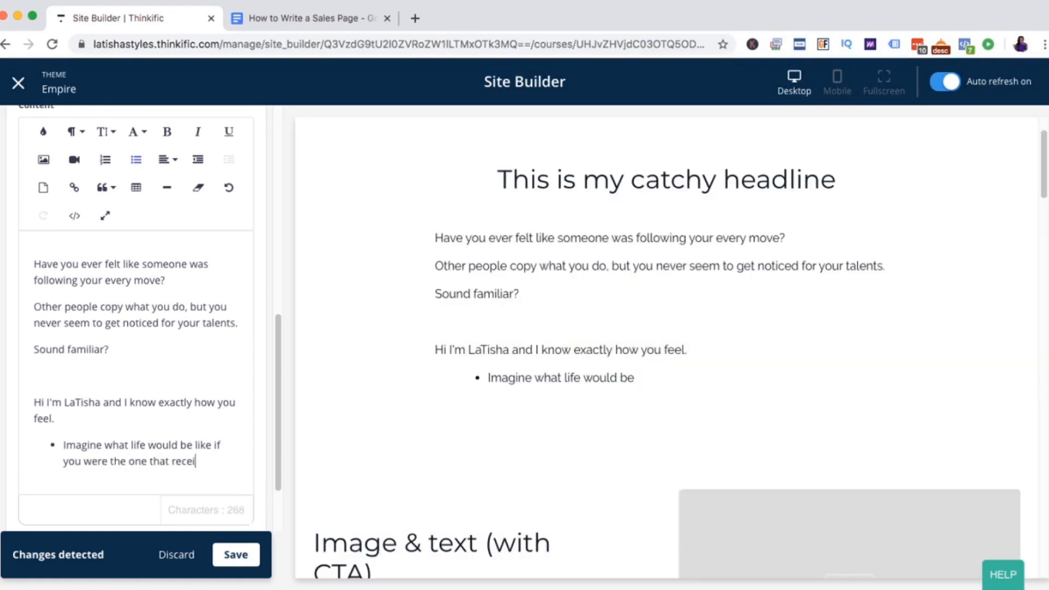
text(ved all the cr)
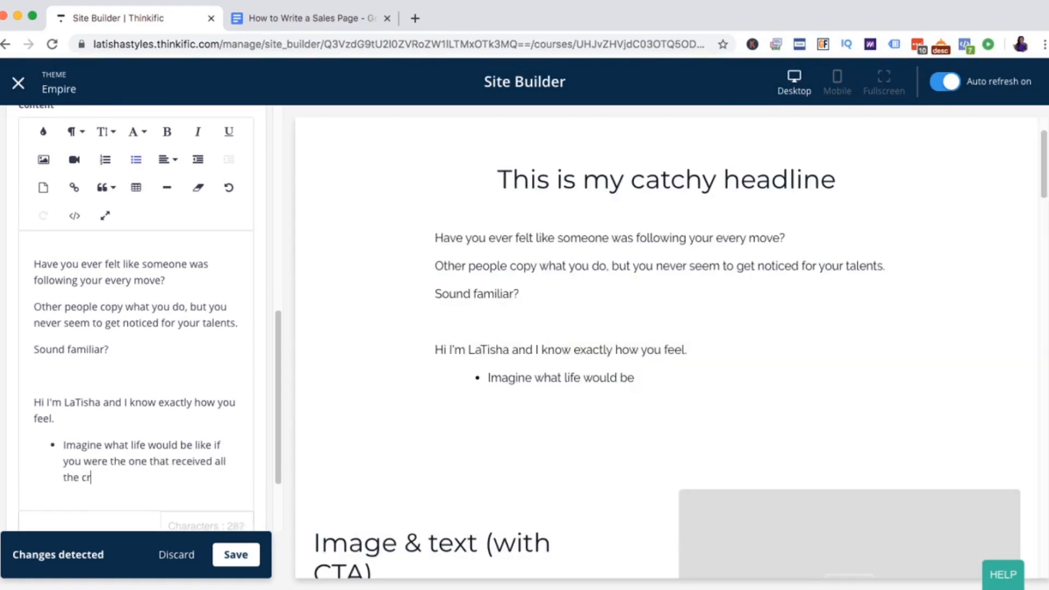
text(edit.)
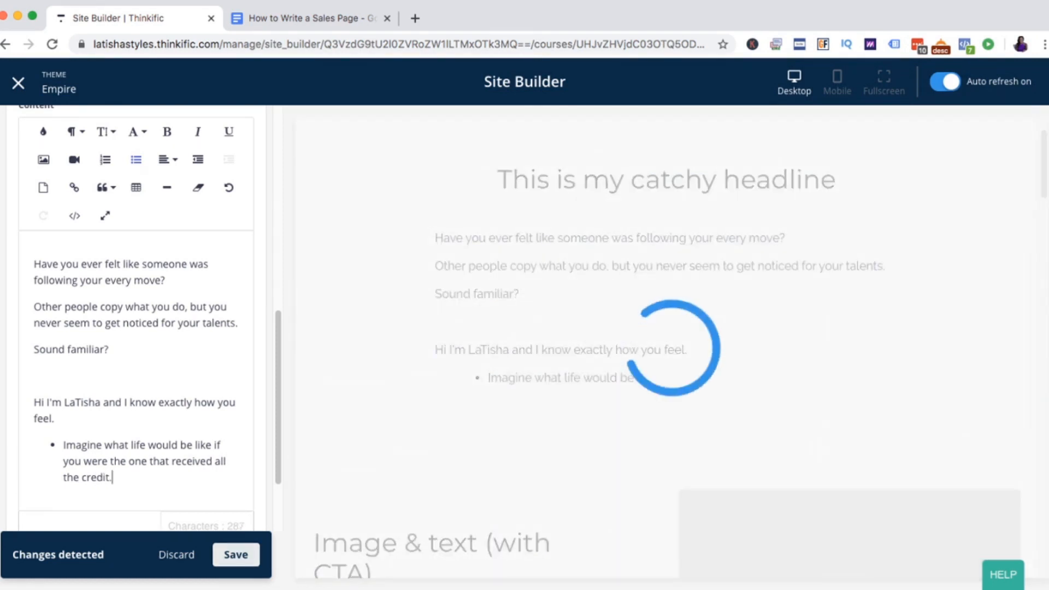
click(235, 555)
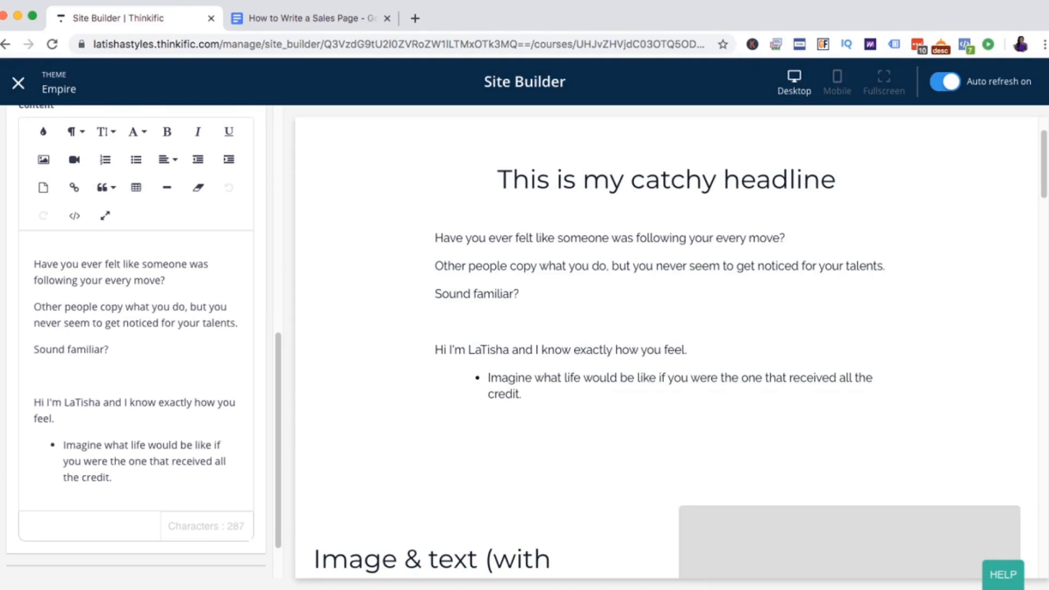
Step: Review the introduction line, the Imagine bullet and the story paragraphs in the preview and the content editor
drag(480, 349, 687, 350)
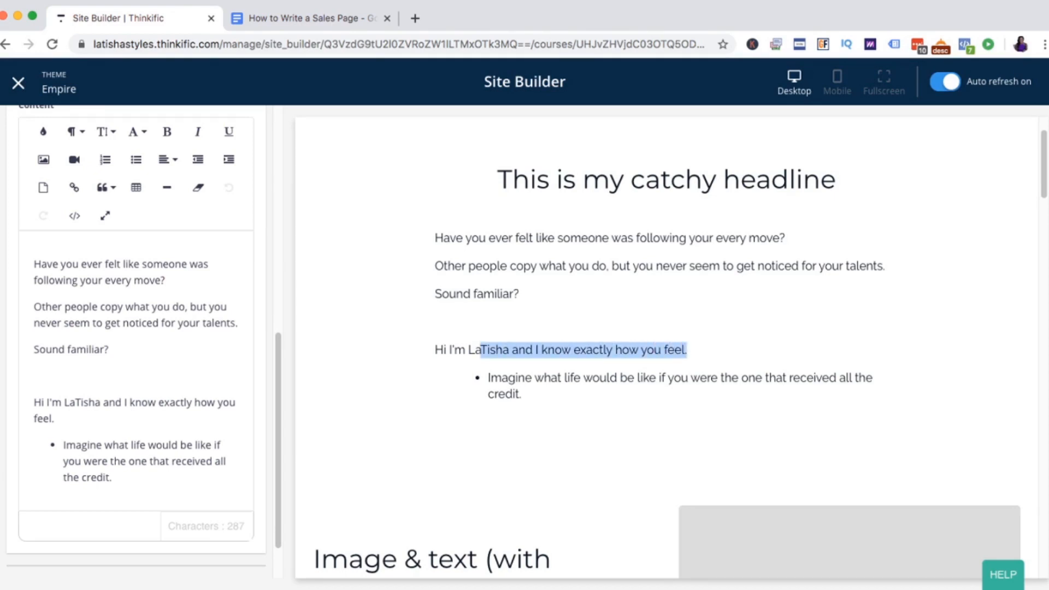
drag(544, 378, 522, 394)
click(552, 395)
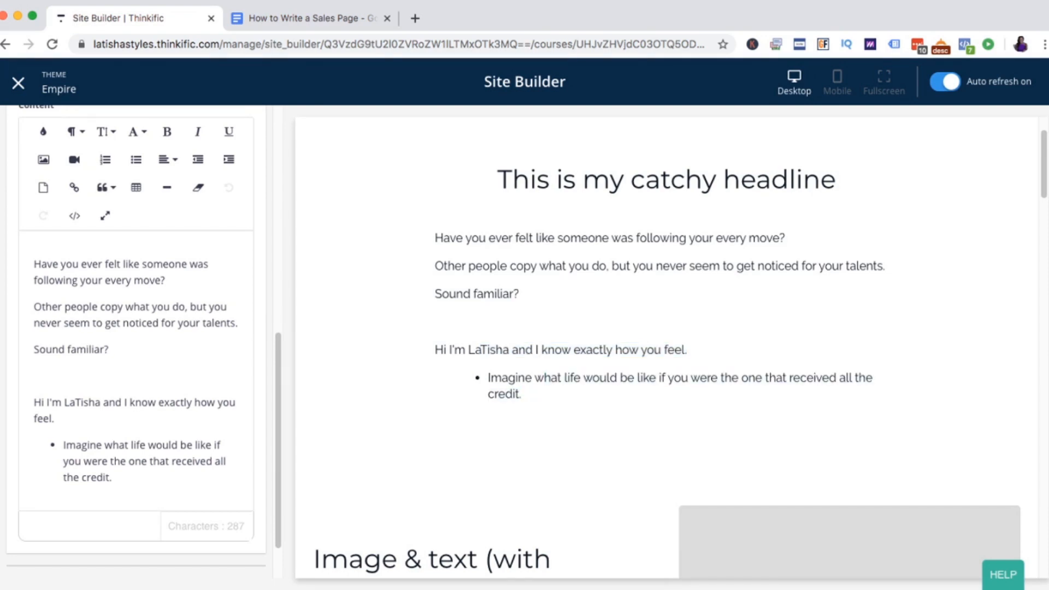
drag(500, 266, 517, 378)
click(518, 379)
scroll(71, 139, up, 1)
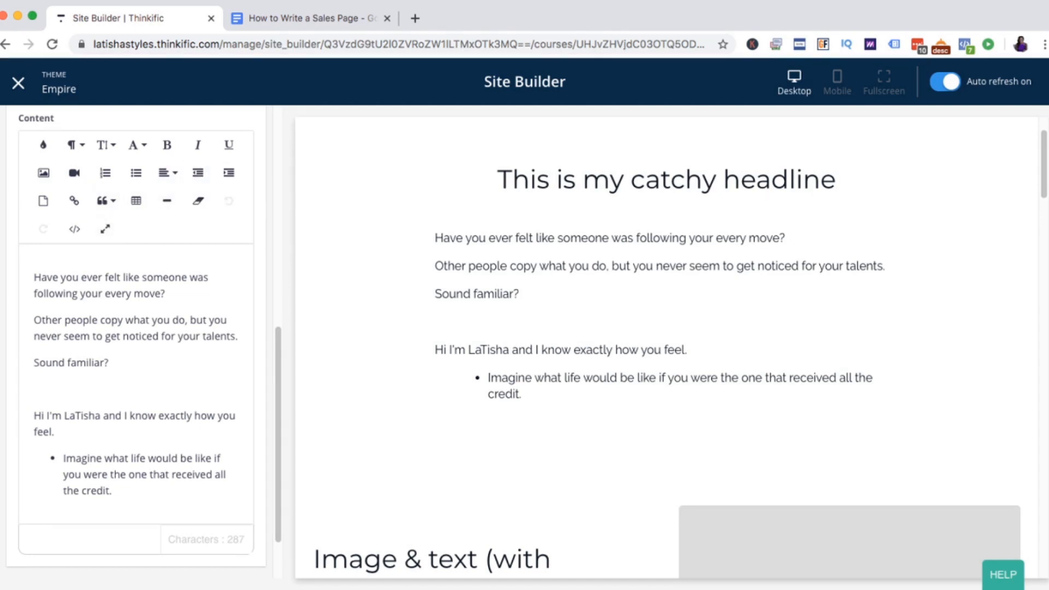
scroll(136, 339, up, 1)
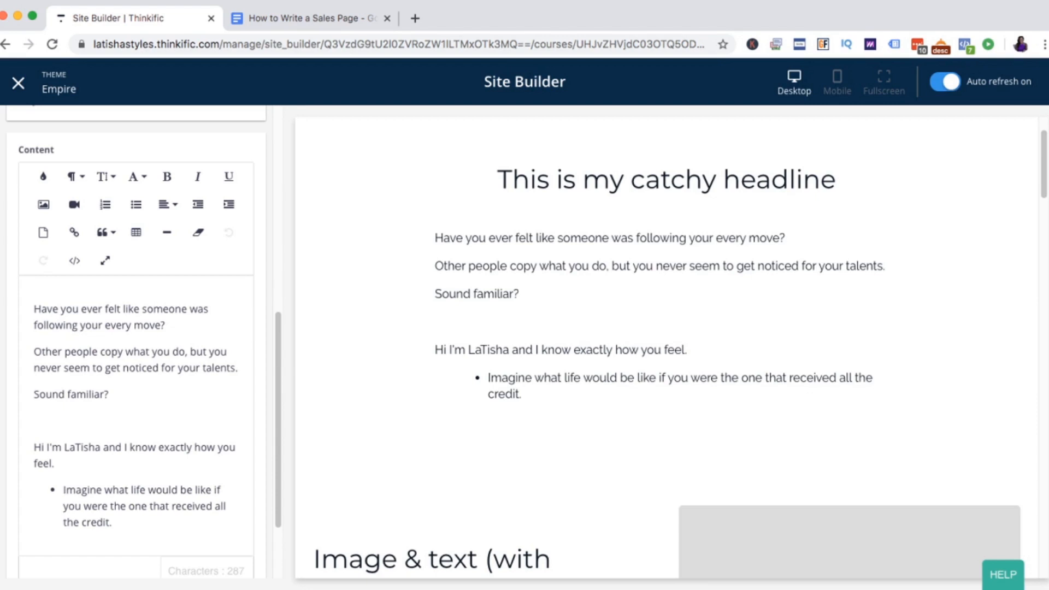
scroll(136, 339, down, 3)
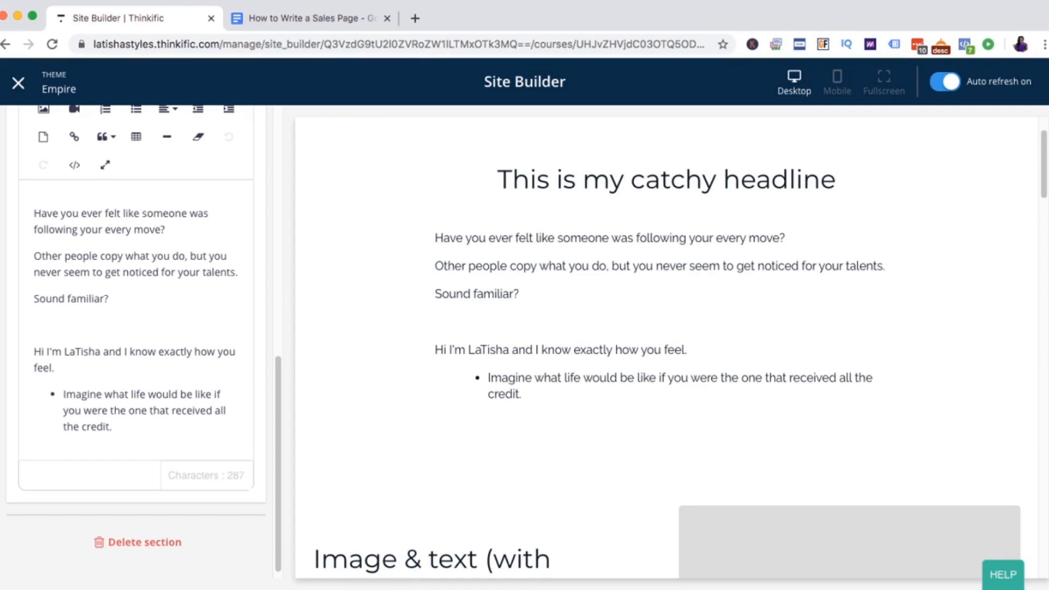
Step: Switch to the How to Write a Sales Page document and highlight the What it Is heading with its description
click(306, 18)
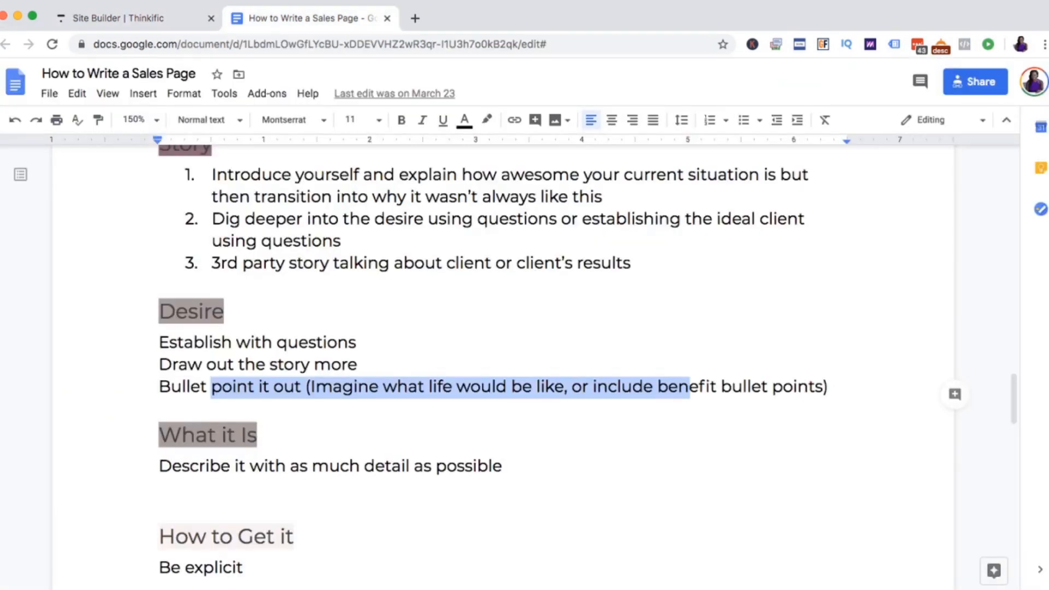
scroll(547, 327, down, 4)
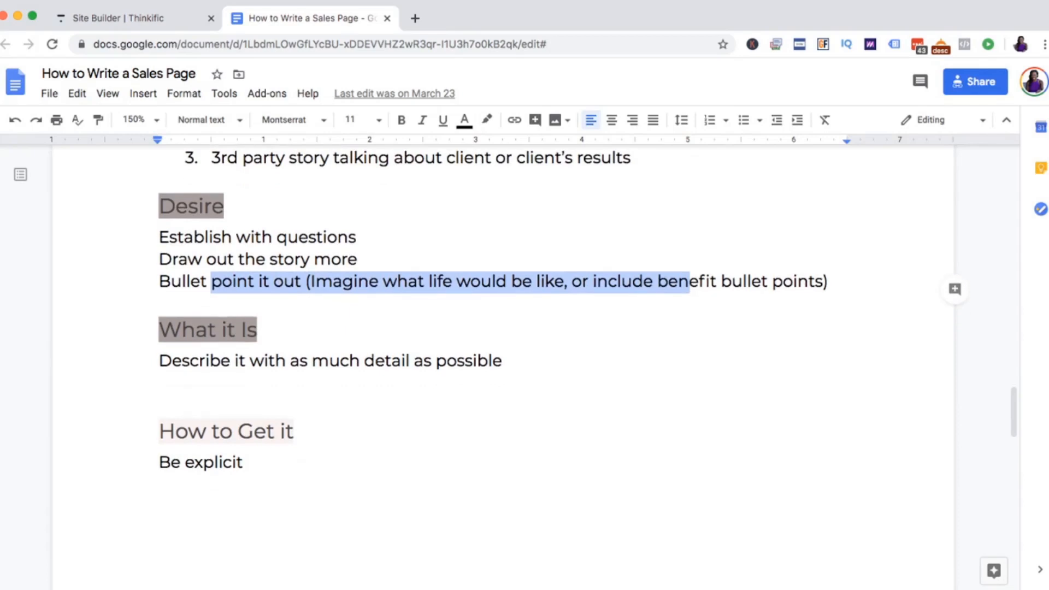
key(Down)
key(shift+Down)
key(shift+Down)
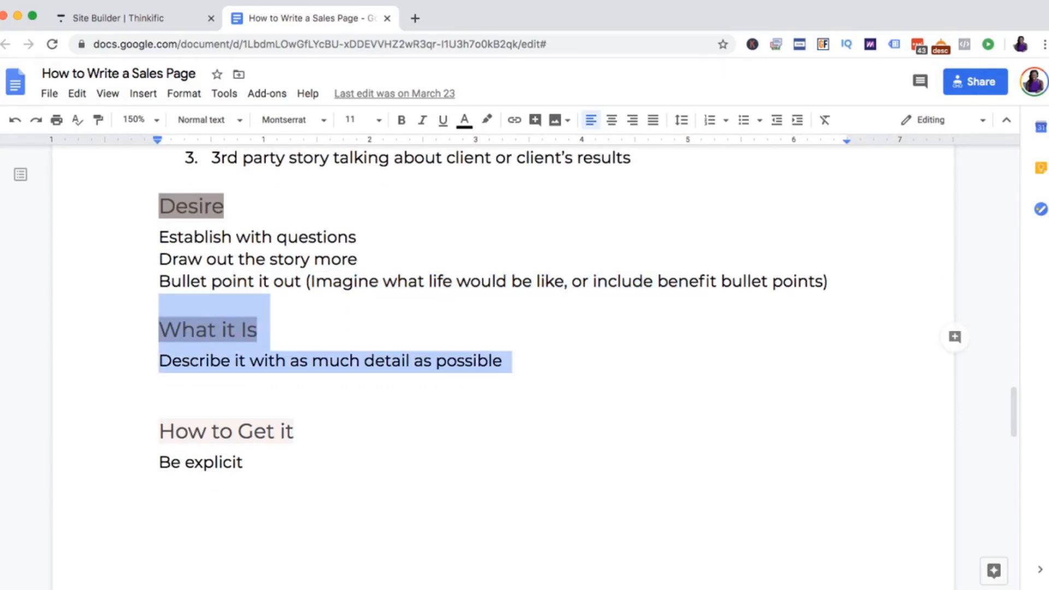
Step: Switch to the Site Builder, collapse the Headings settings and return to the Sales Page Course section list
click(136, 18)
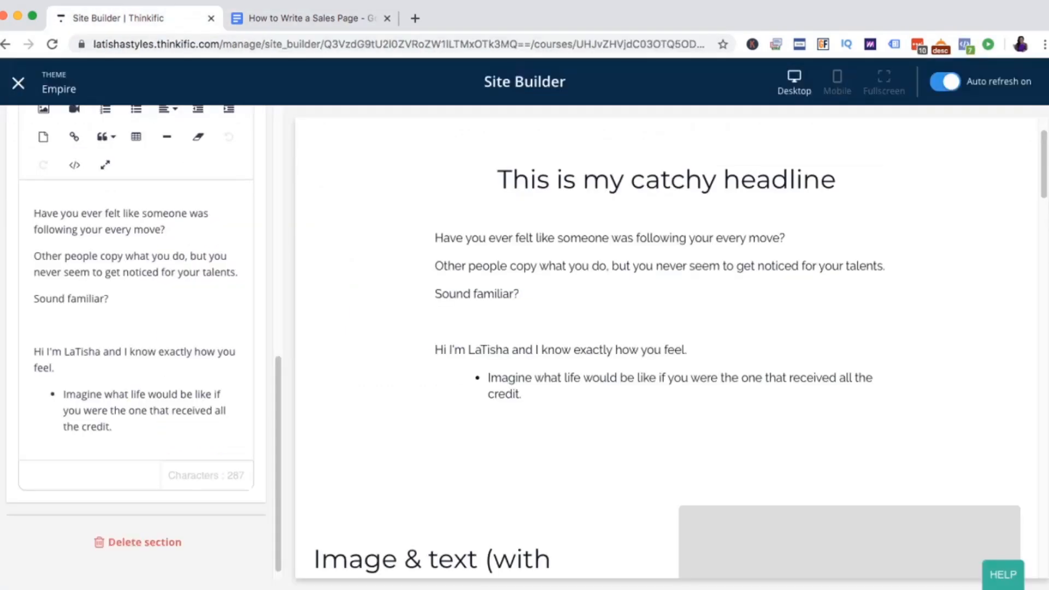
scroll(137, 328, up, 8)
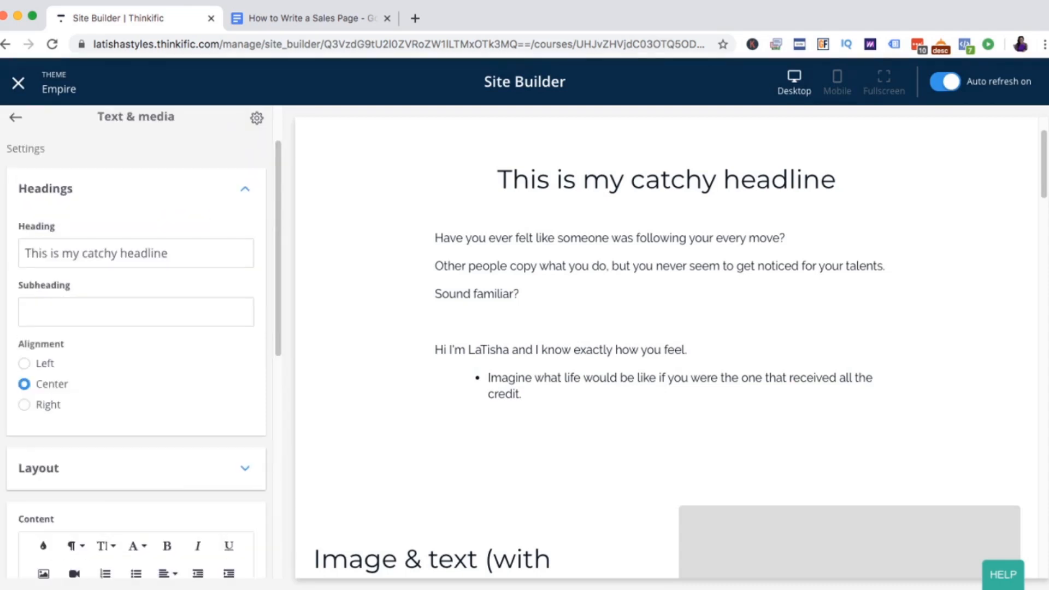
click(245, 189)
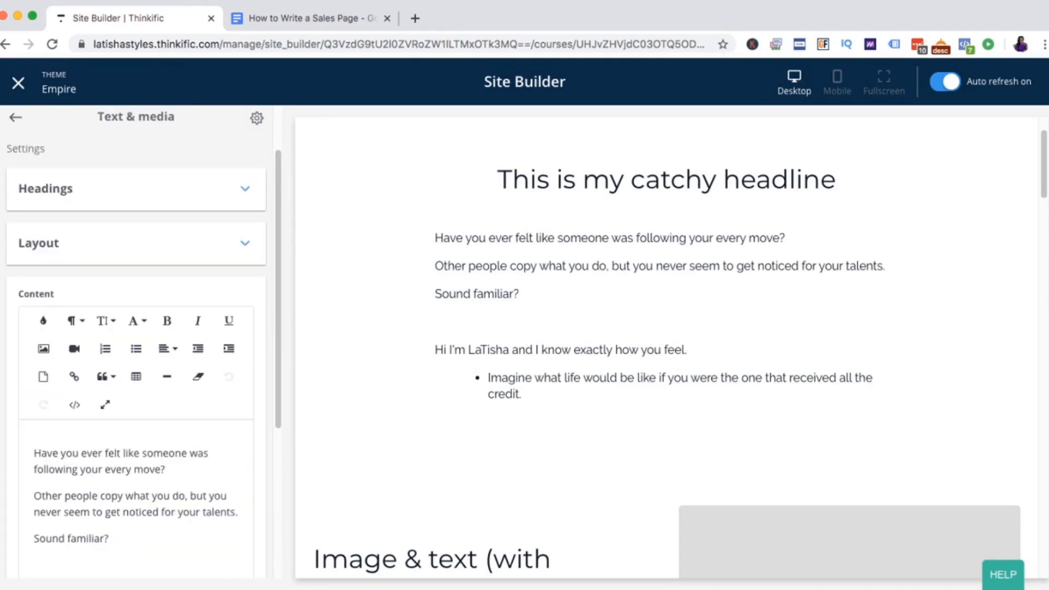
click(15, 117)
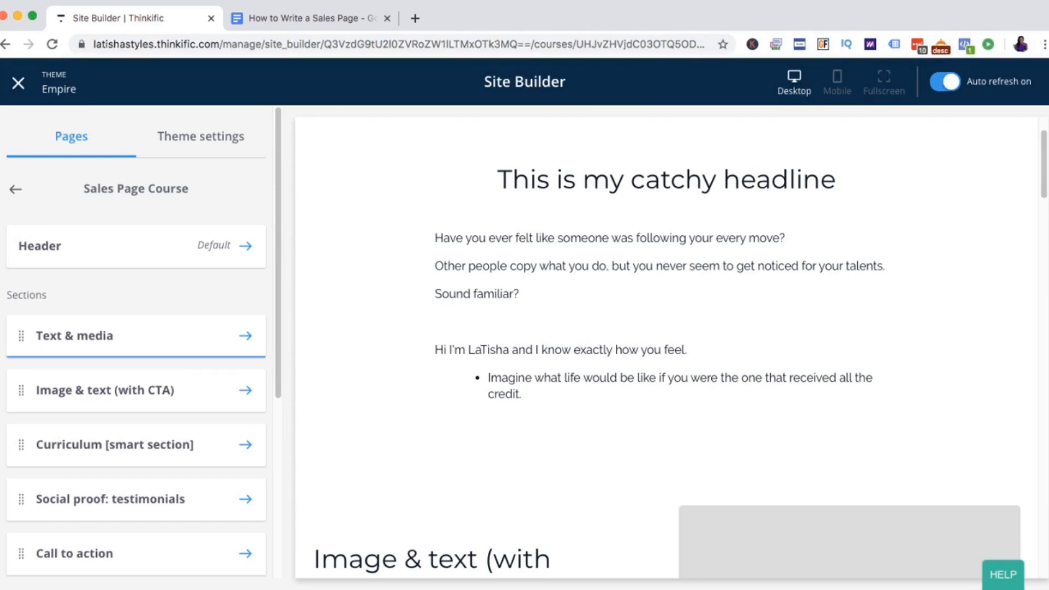
Step: Rename the Text & media section to "Introduction", save it, and return to the section list
click(137, 336)
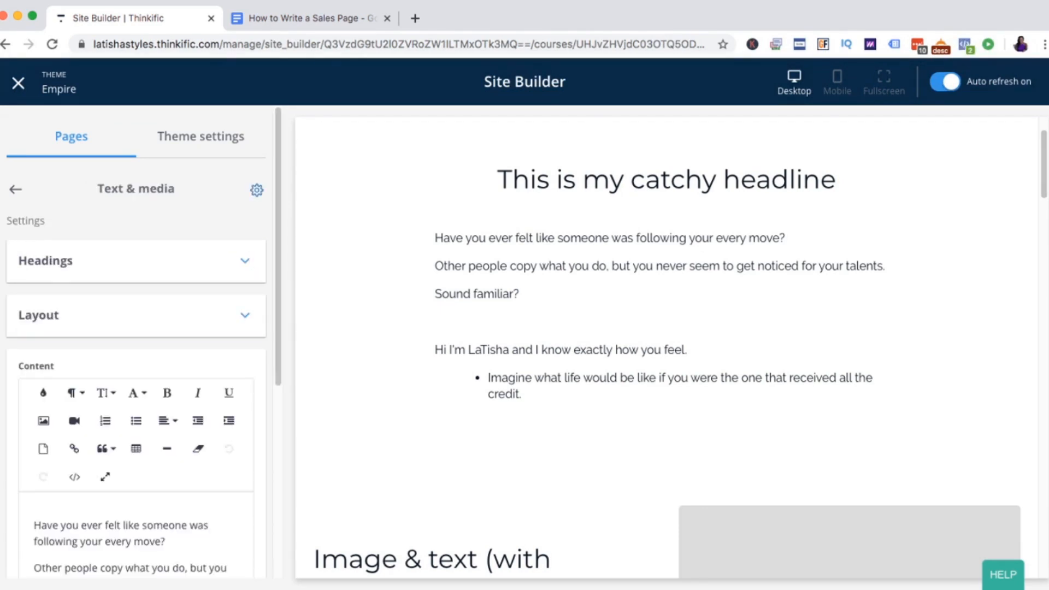
click(257, 190)
triple_click(81, 251)
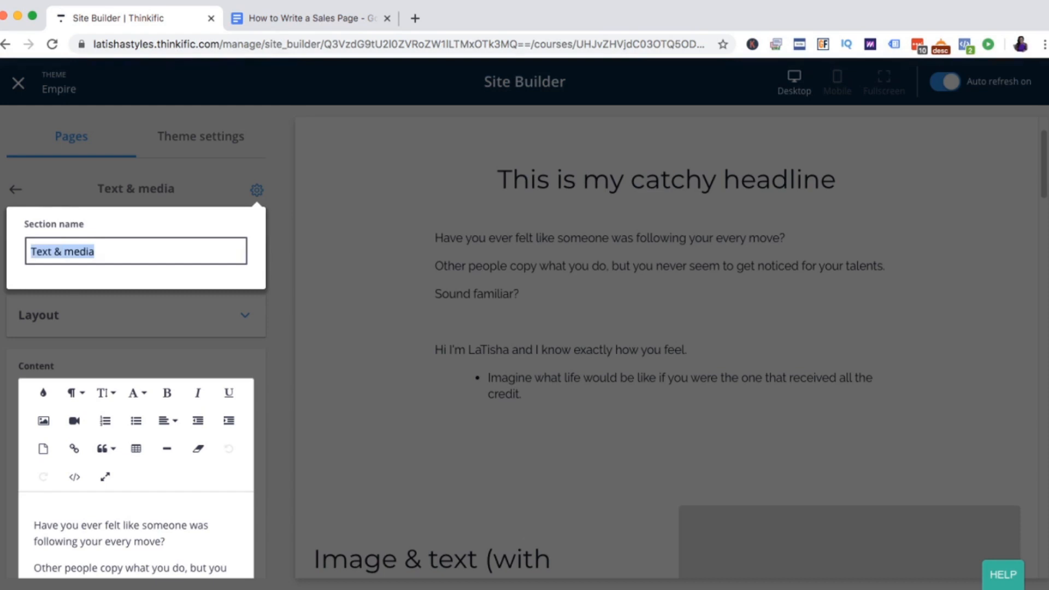
text(Introduction)
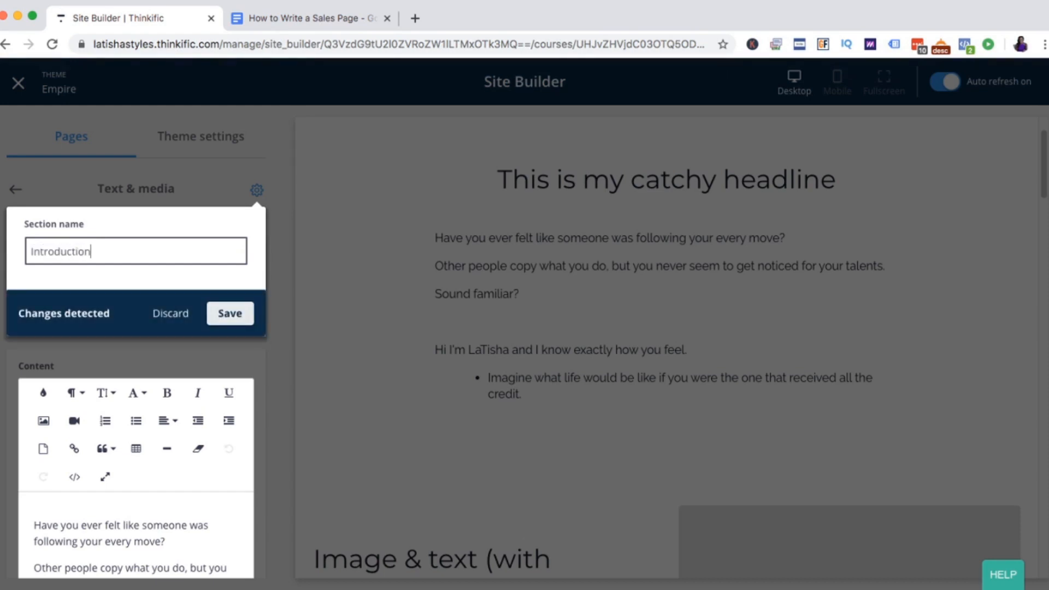
click(230, 314)
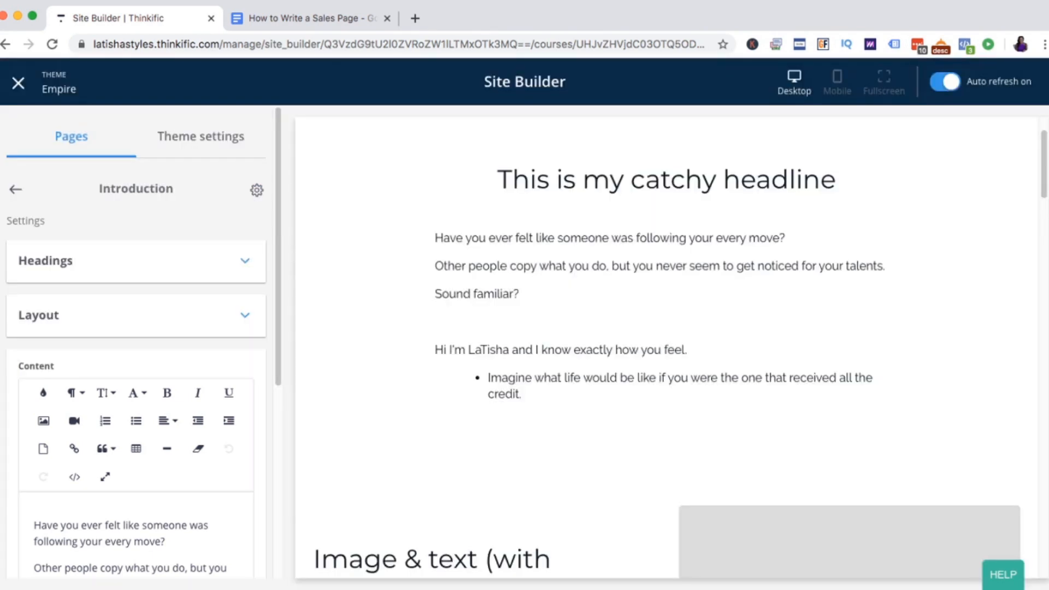
click(15, 189)
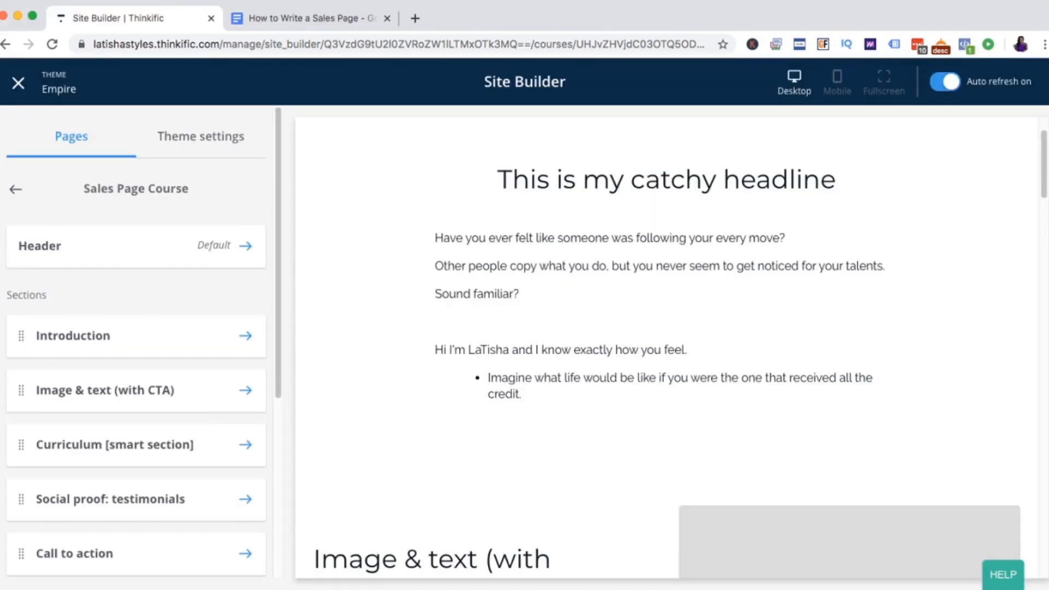
Step: Open the Image & text (with CTA) section and replace its heading with "Introducing..."
scroll(137, 328, down, 1)
scroll(136, 316, down, 1)
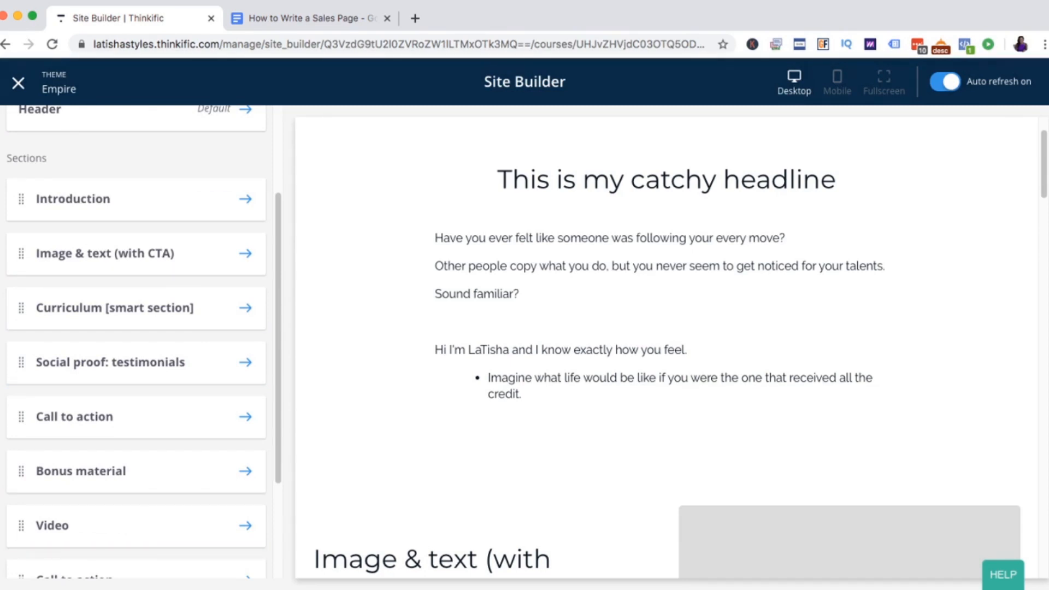
scroll(667, 350, down, 6)
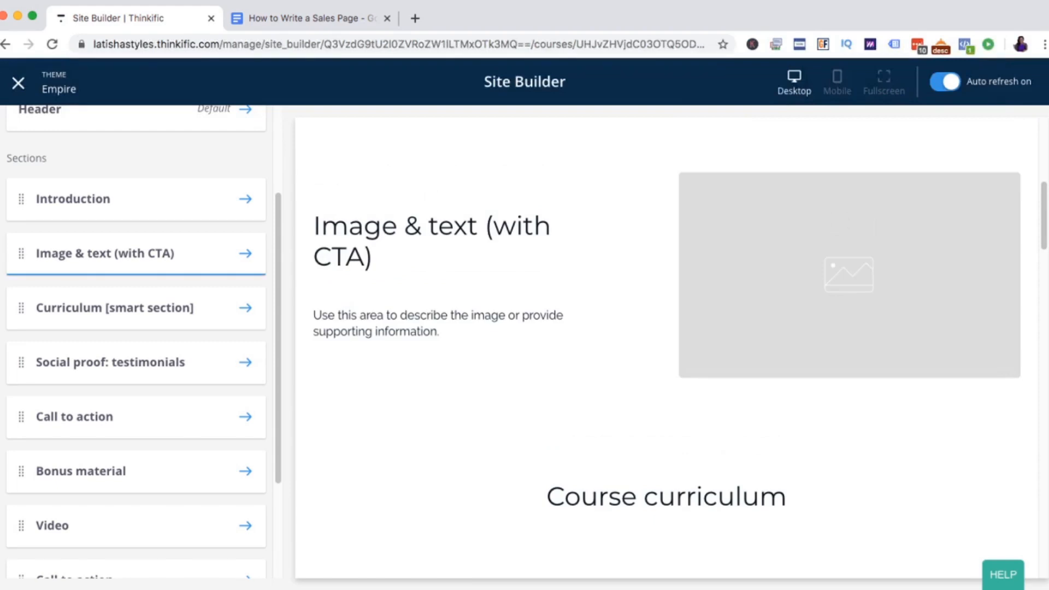
click(137, 255)
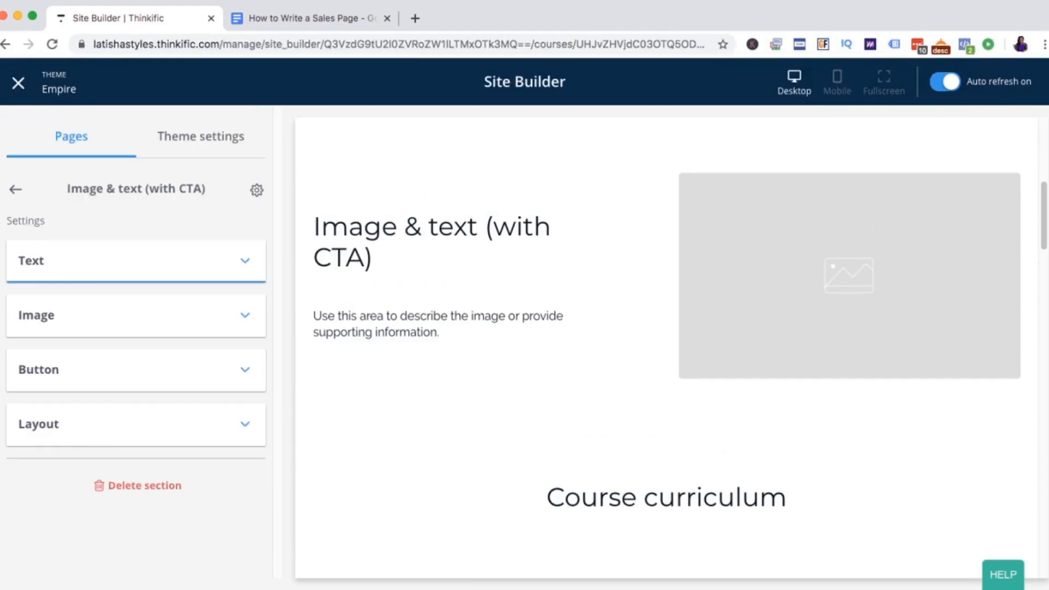
click(137, 260)
click(101, 325)
key(super+a)
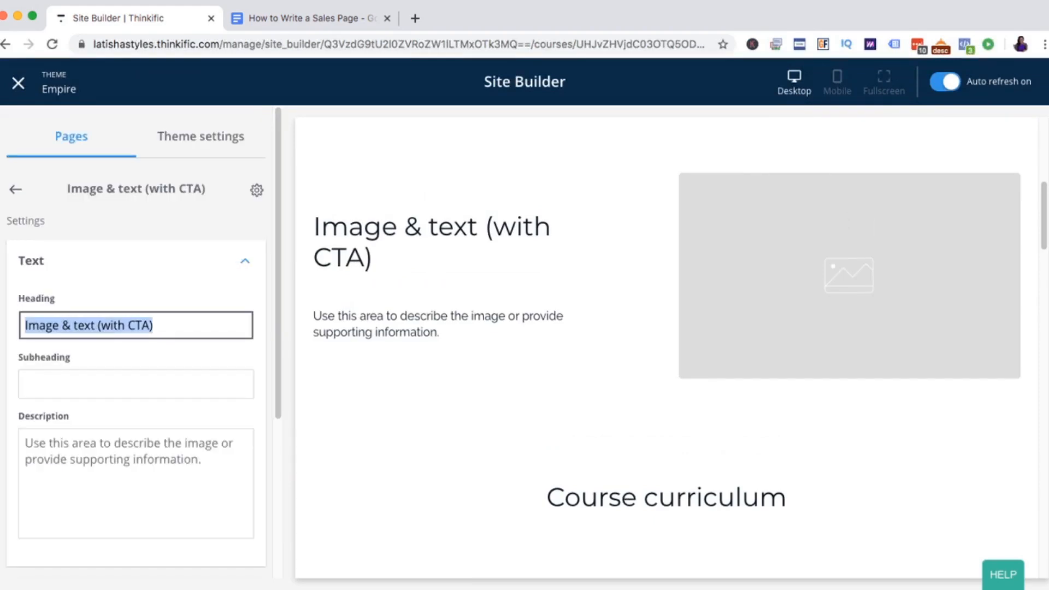
text(Introducing)
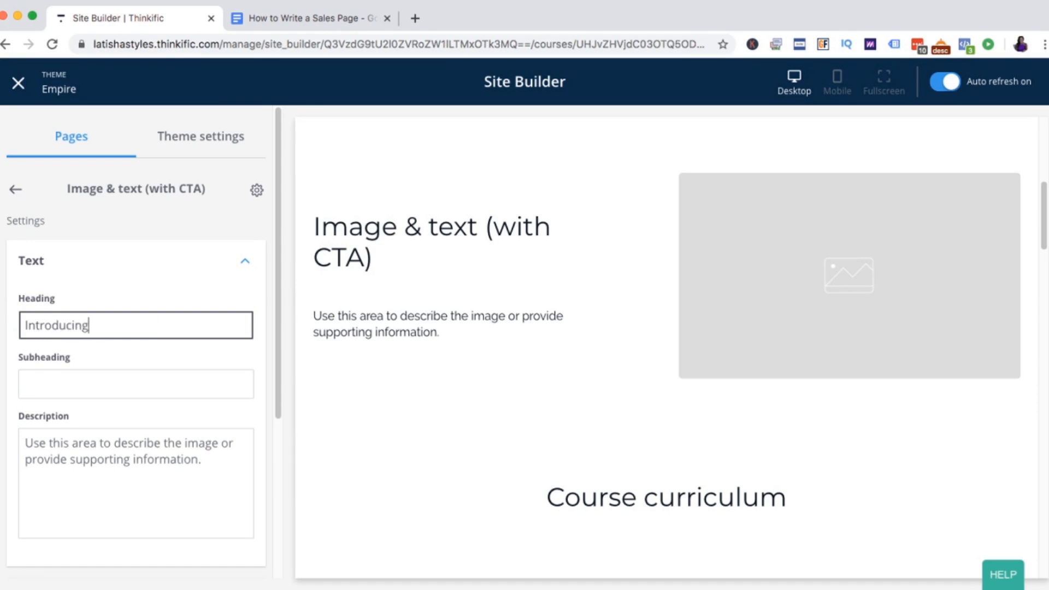
text(...)
Step: Set the subheading of the Image & text section to "How to Write a Sales Page"
click(100, 384)
text(H)
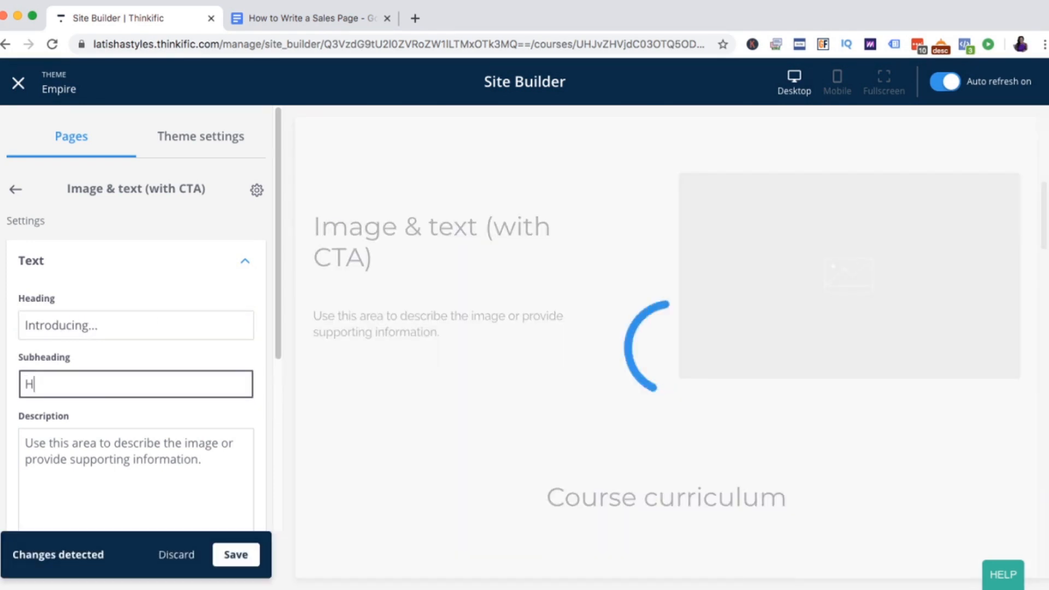
text(ow to Write a Sales PAge)
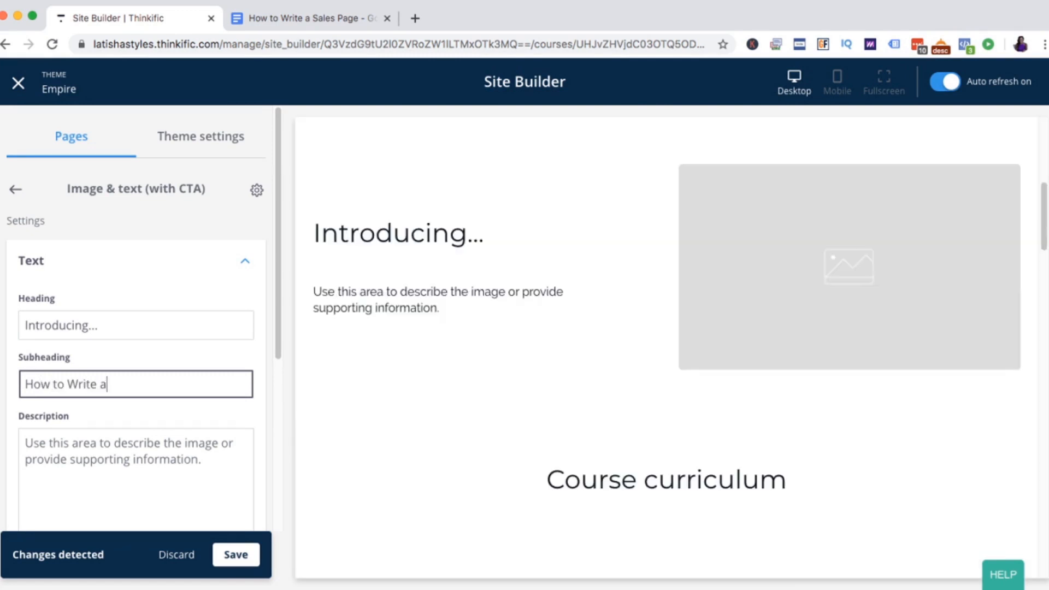
key(BackSpace)
key(BackSpace)
key(BackSpace)
text(age)
key(Tab)
Step: Replace the section's placeholder description with "A 3 part video series to help you write a sales page." and save
click(128, 444)
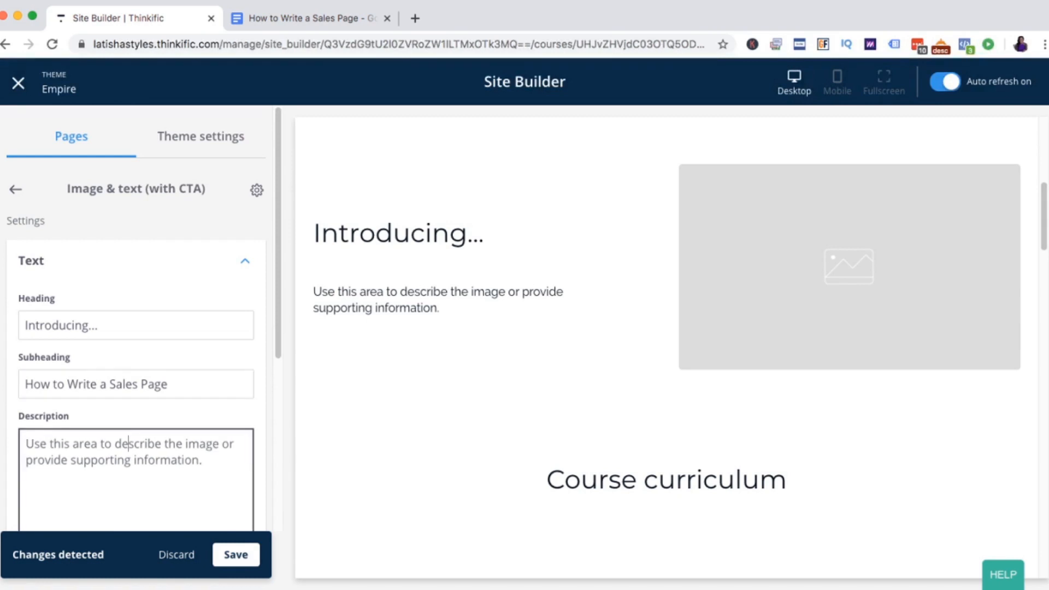
key(super+a)
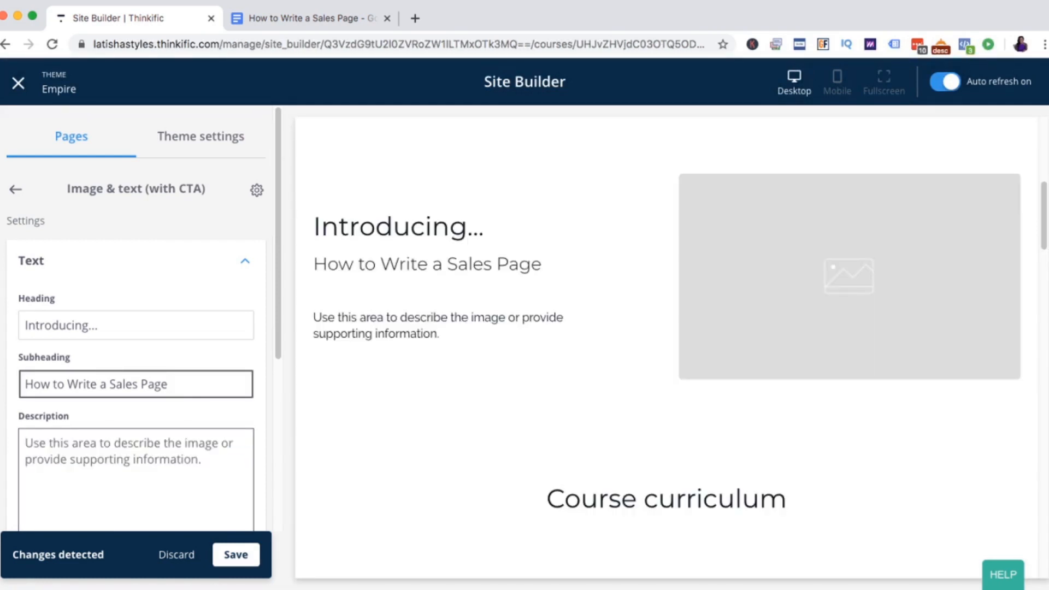
click(202, 460)
key(super+a)
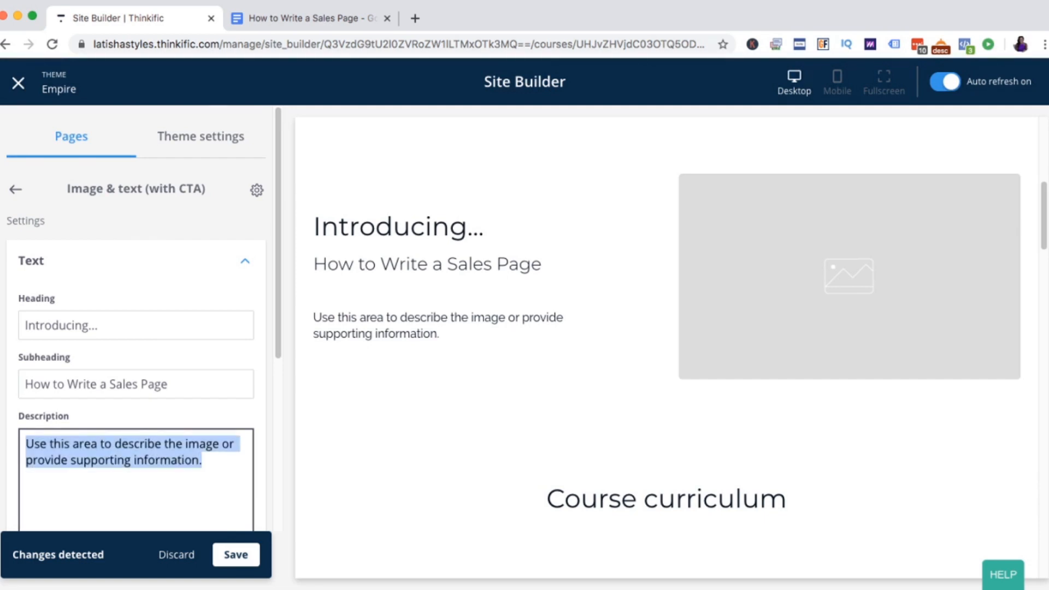
text(A )
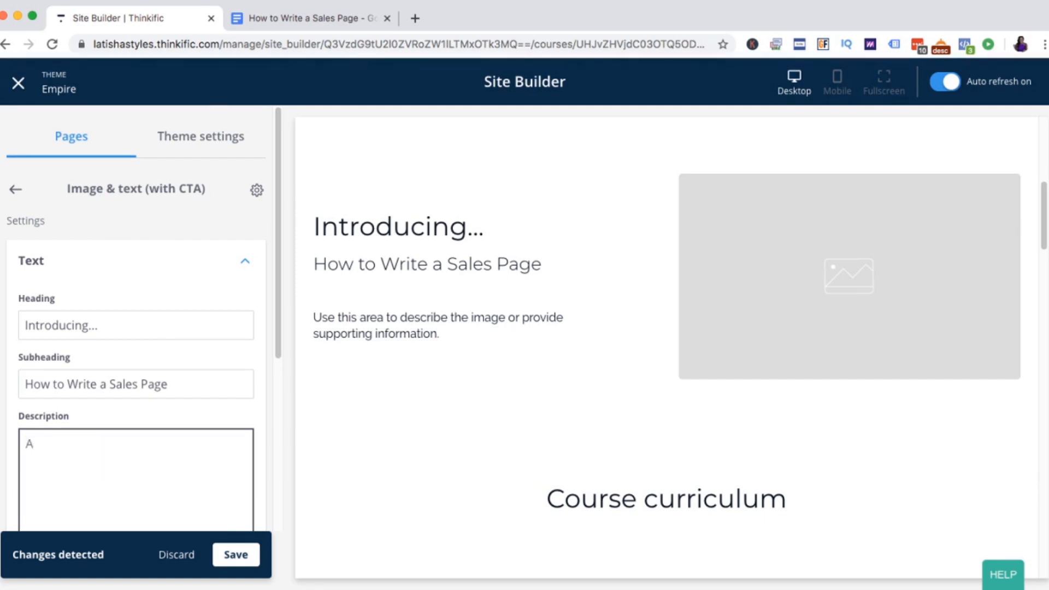
text(3 part vid)
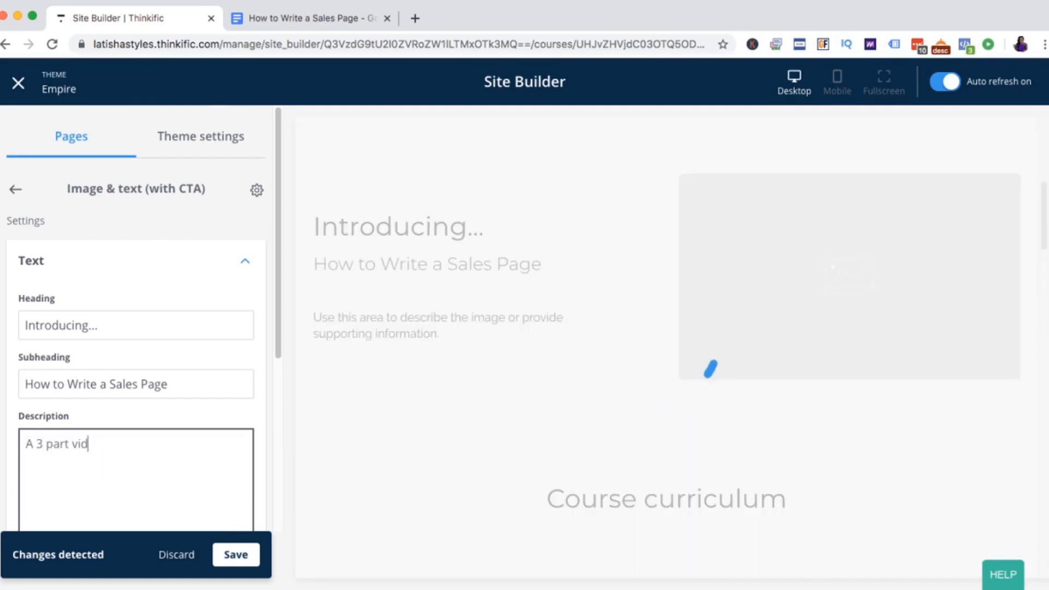
text(eo series to help you)
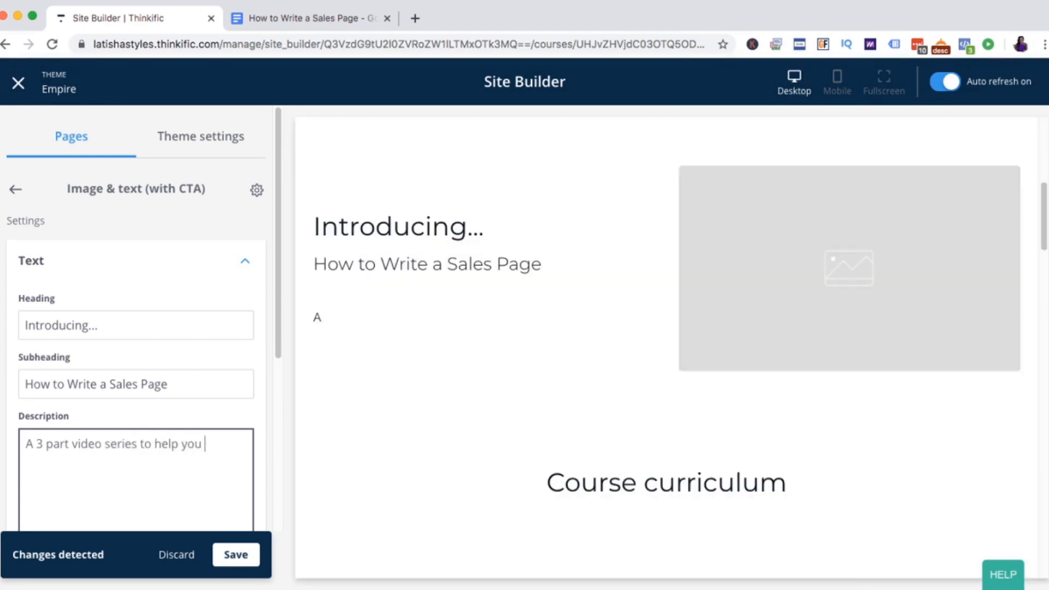
text( write a sales page.)
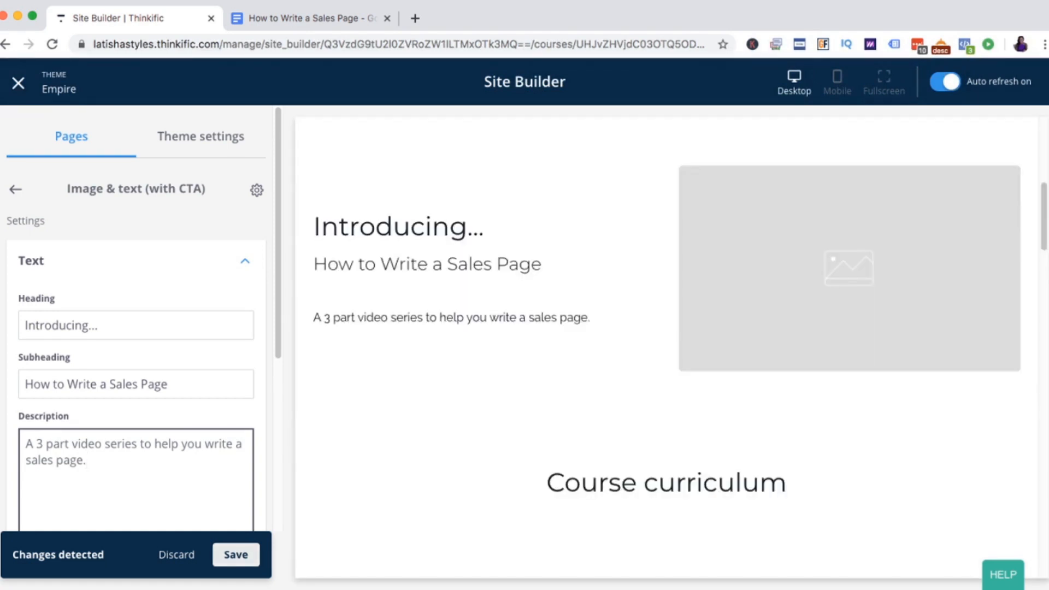
click(235, 555)
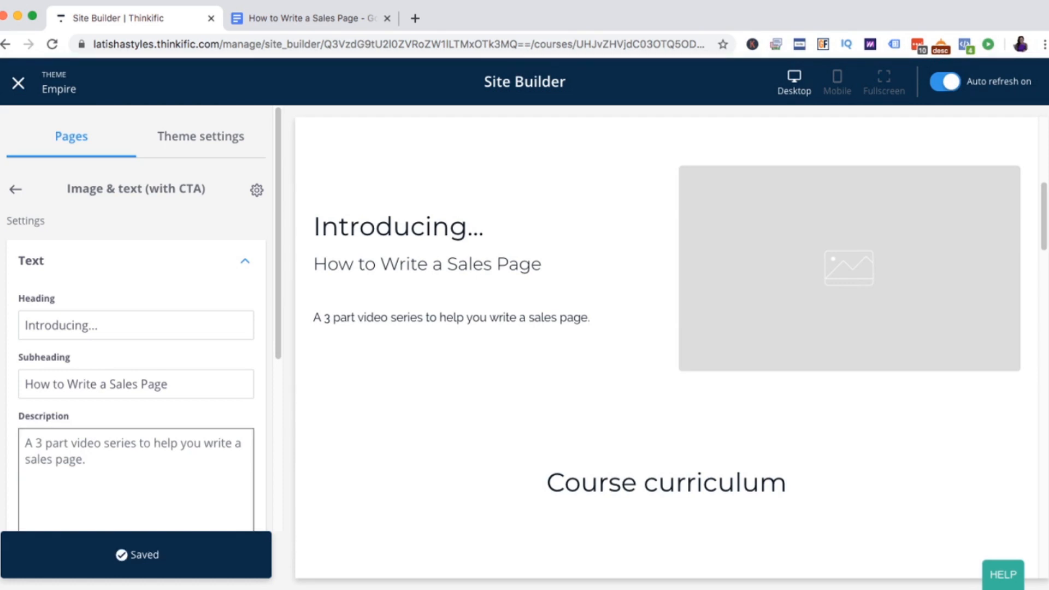
Step: Upload the Six-Figure Email Marketing Strategy graphic from the device as the Image & text section's image
scroll(137, 405, down, 3)
scroll(136, 360, down, 3)
click(137, 428)
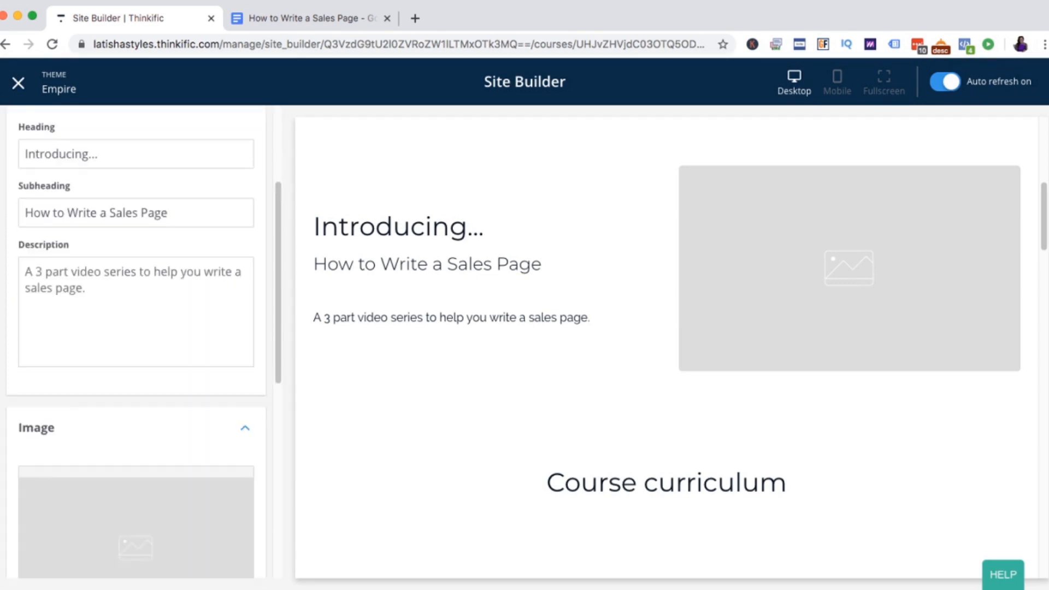
scroll(137, 428, down, 6)
mouse_move(136, 305)
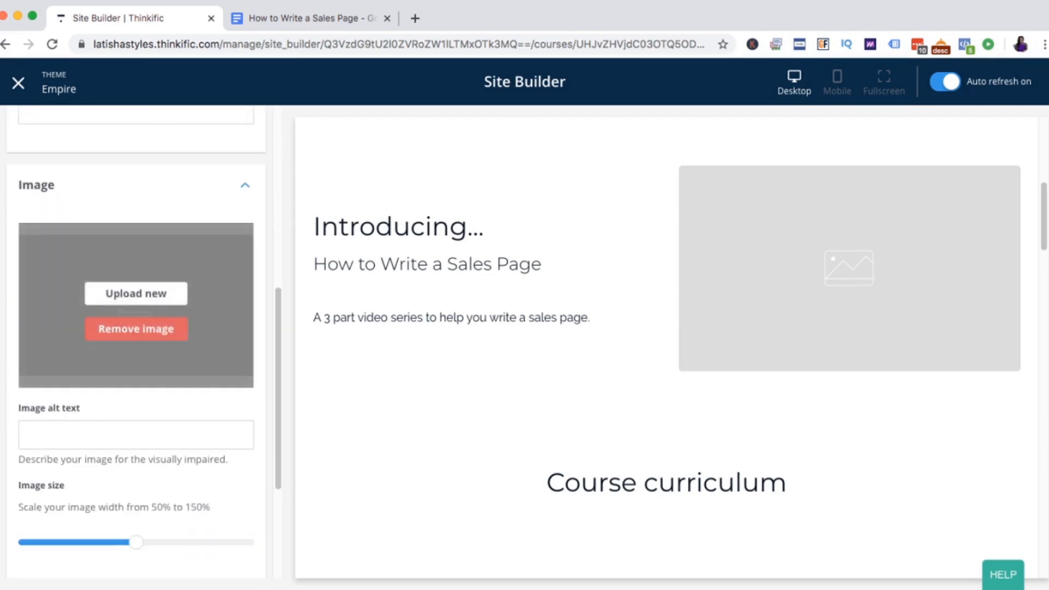
click(136, 294)
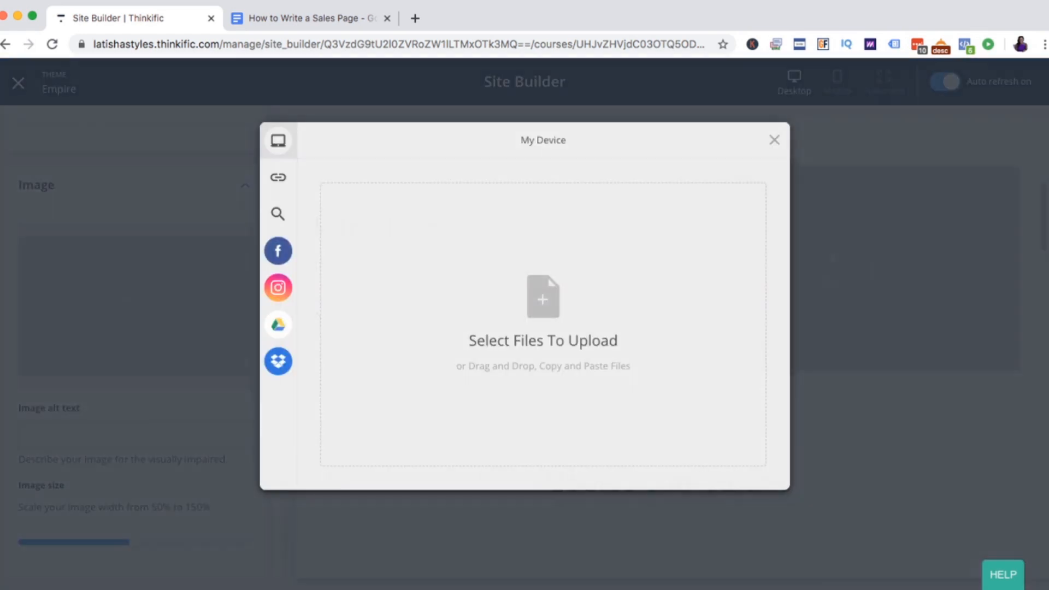
mouse_move(278, 177)
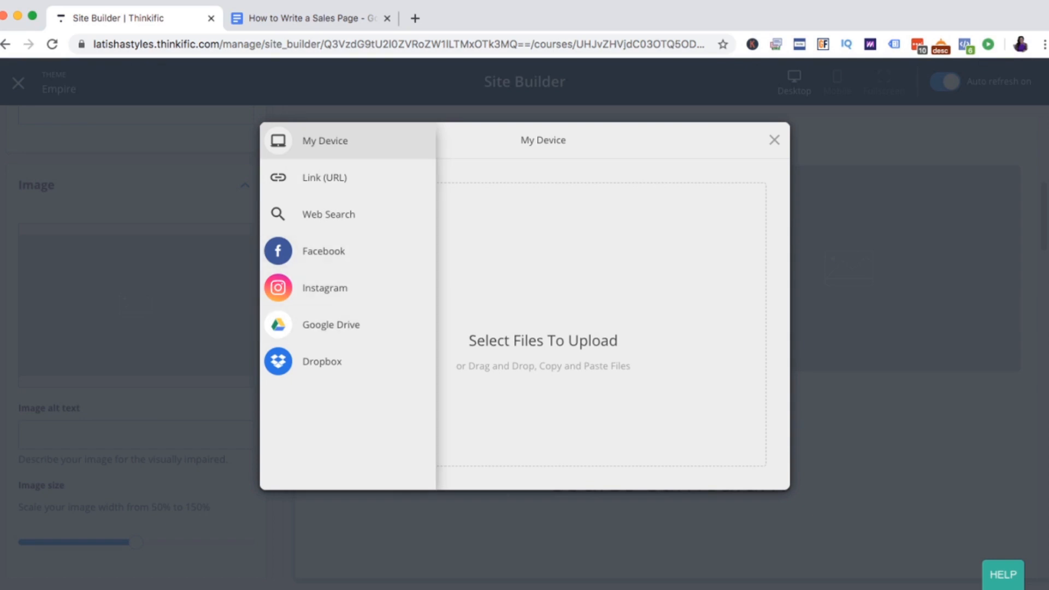
click(544, 323)
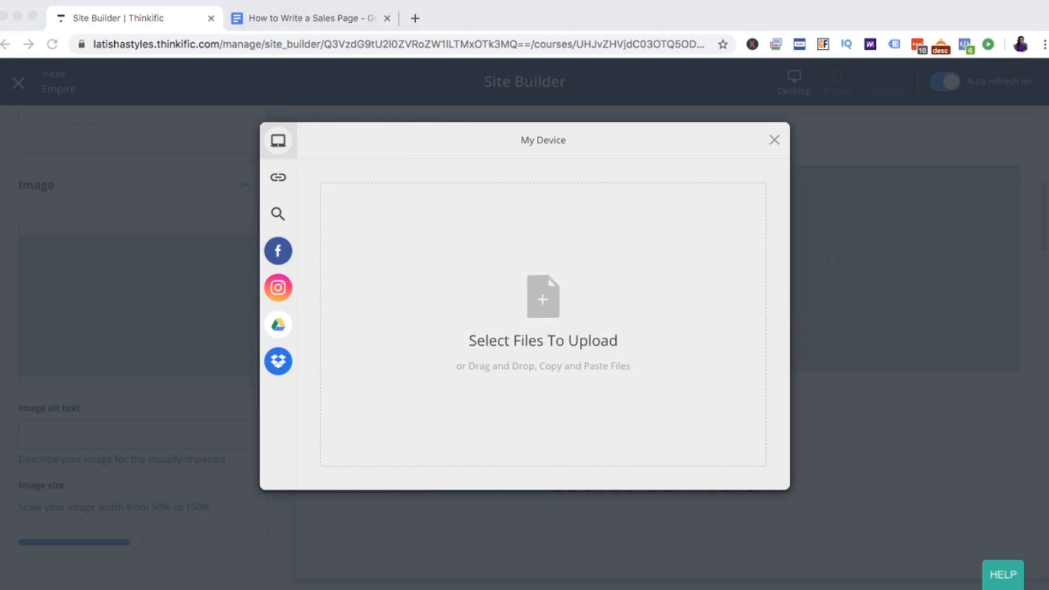
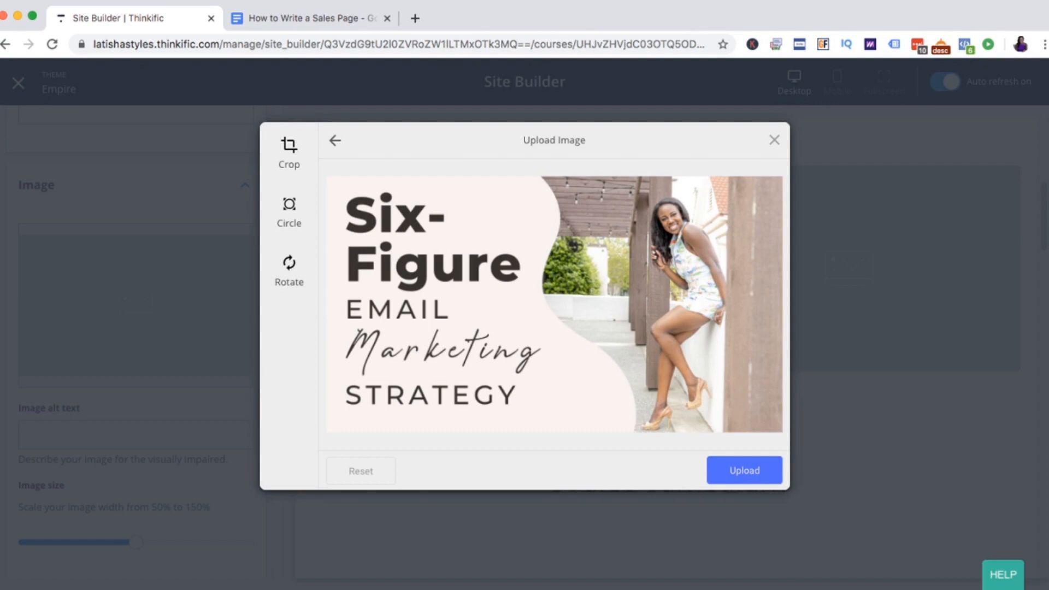
click(745, 470)
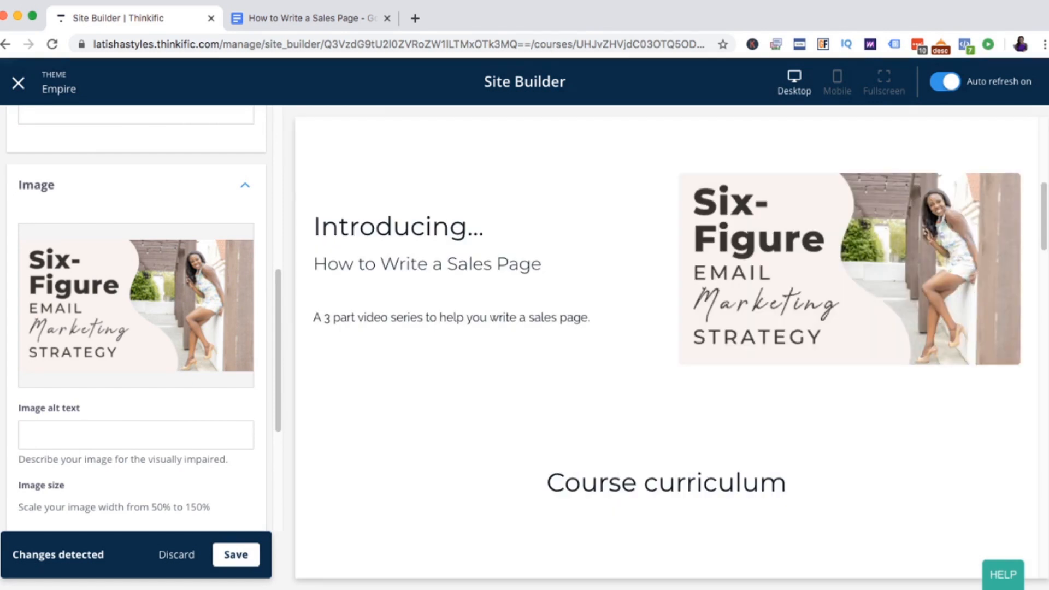
Step: Change the call-to-action button text of the Image & text section to "ENROLL NOW"
scroll(136, 306, down, 3)
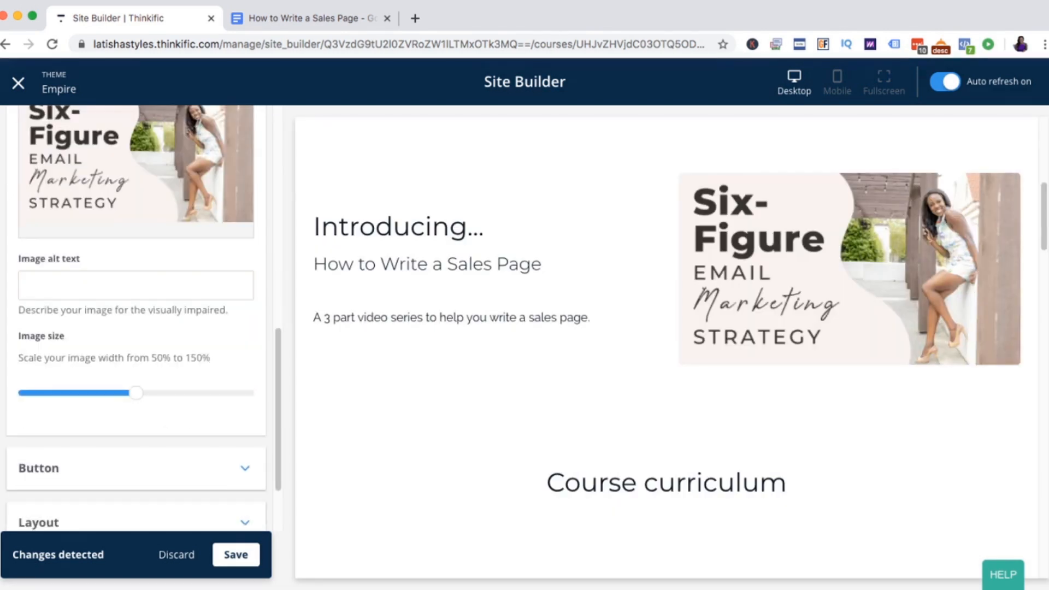
scroll(136, 319, down, 1)
scroll(136, 349, down, 2)
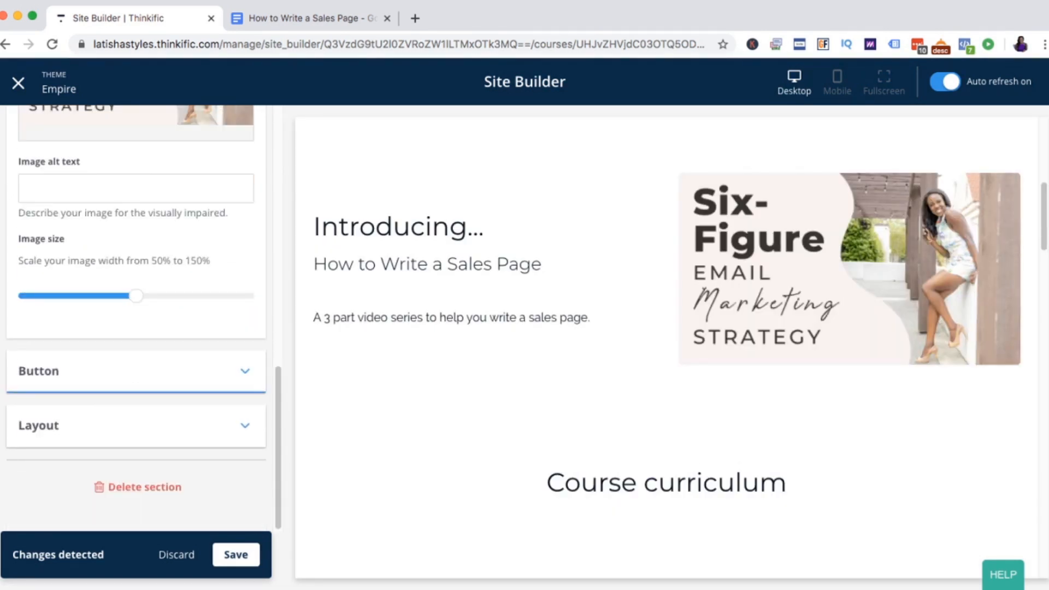
click(136, 371)
scroll(136, 377, down, 2)
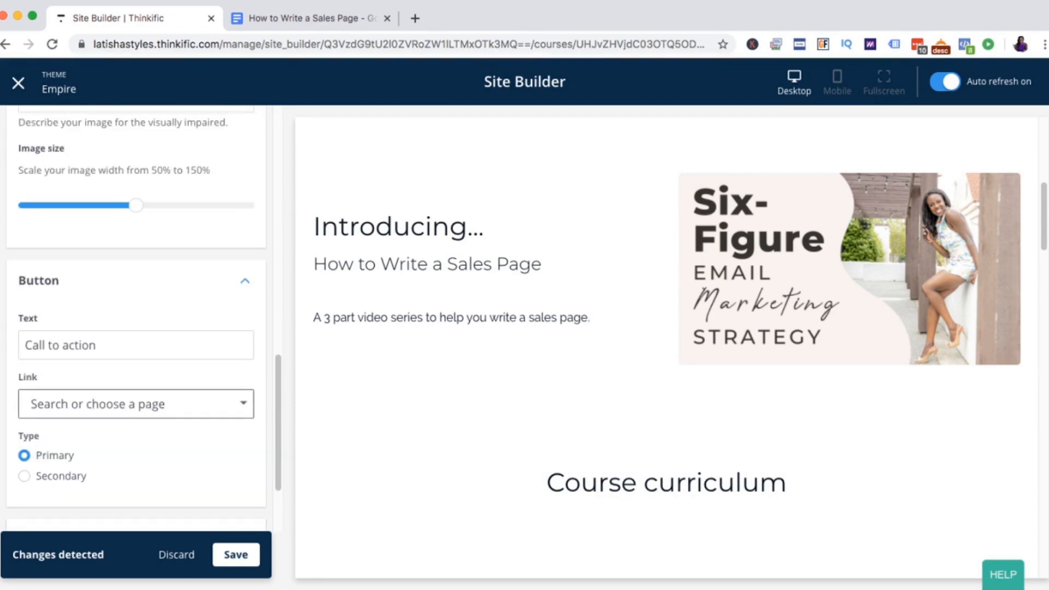
drag(97, 344, 24, 344)
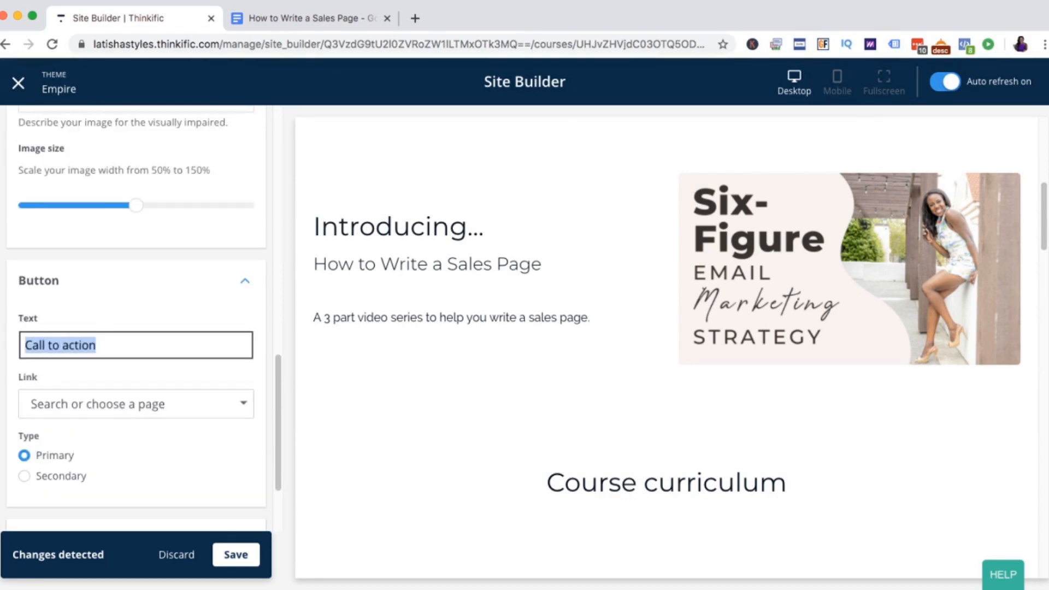
text(ENROLL NOW)
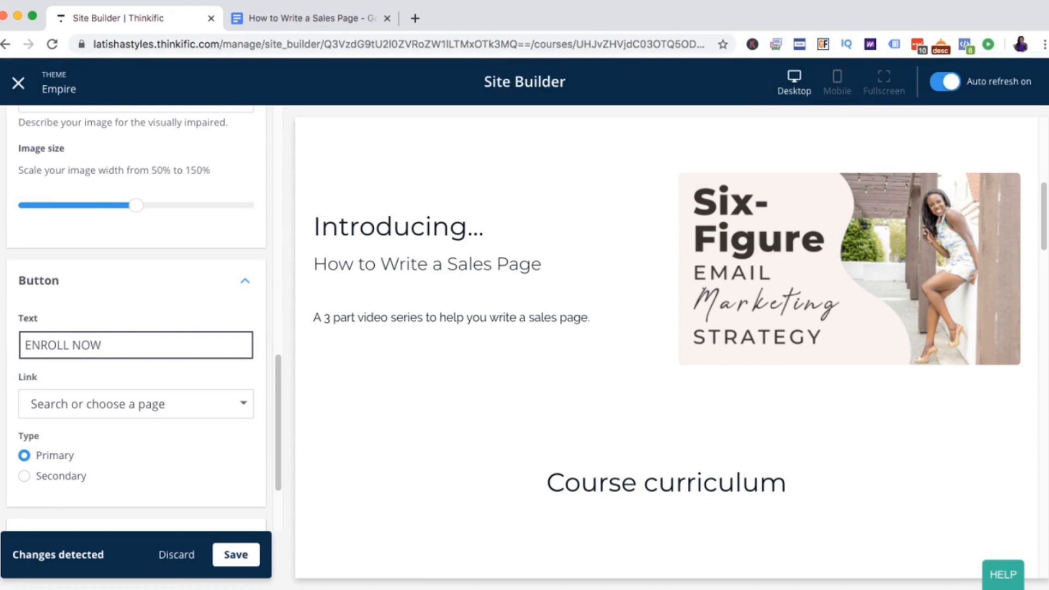
Step: Link the ENROLL NOW button to the course page of Sales Page Course
click(136, 404)
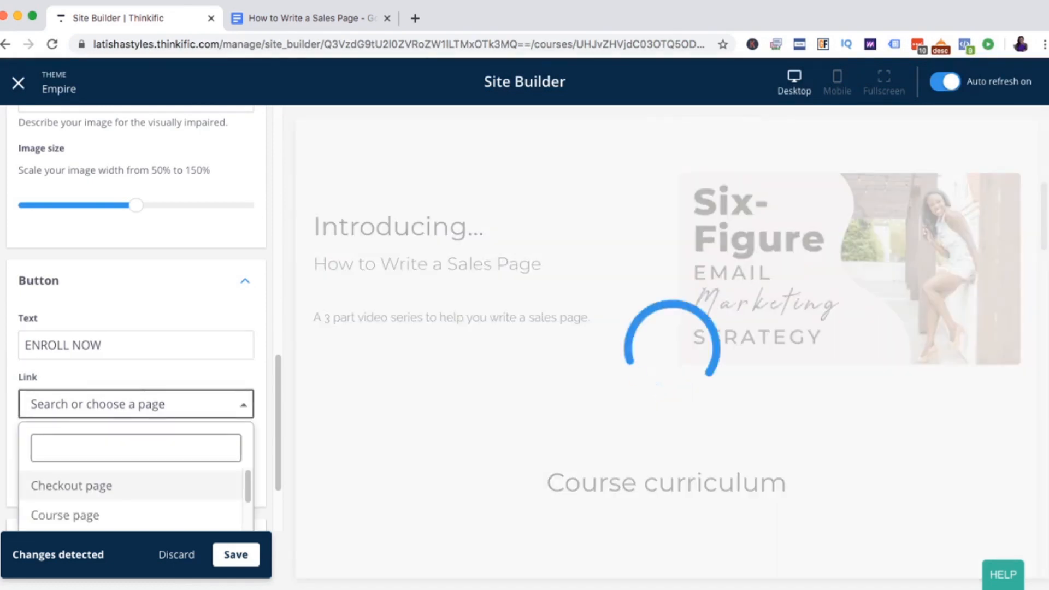
click(65, 516)
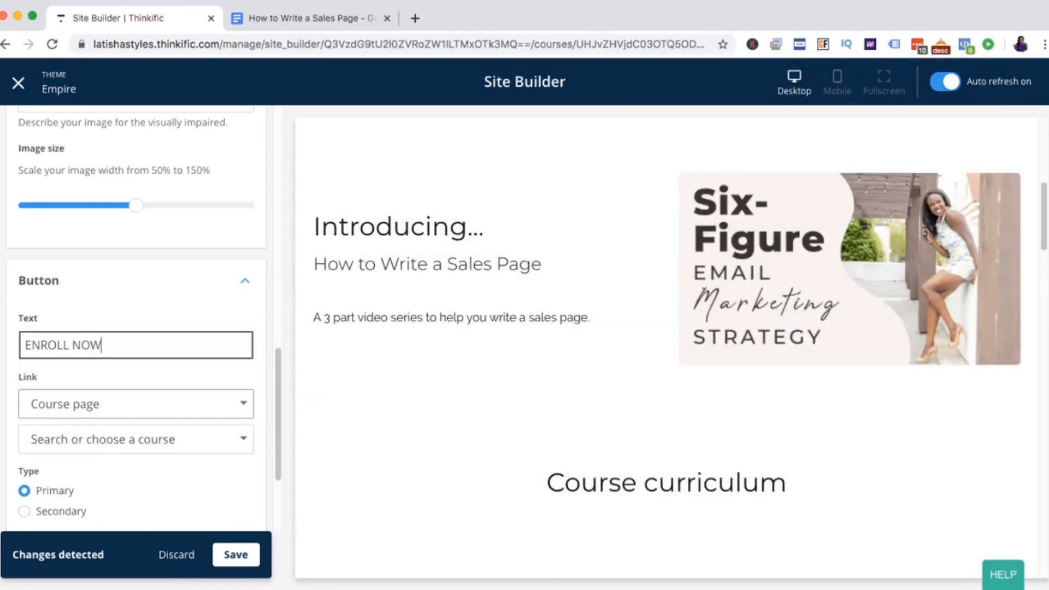
click(136, 440)
scroll(136, 470, down, 2)
click(76, 475)
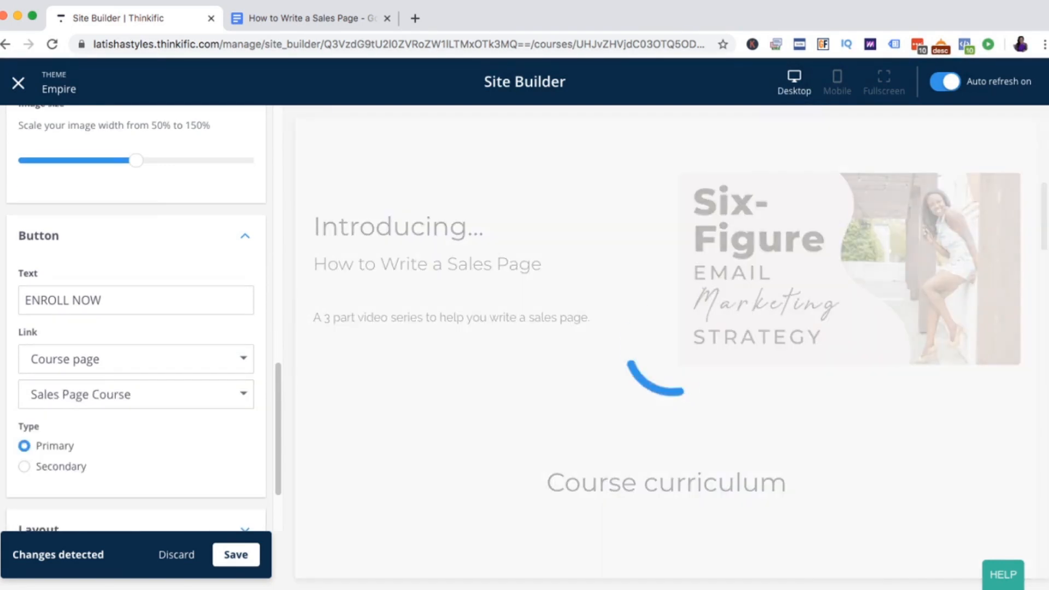
Step: Save the button changes made to the Image & text section
scroll(136, 328, down, 2)
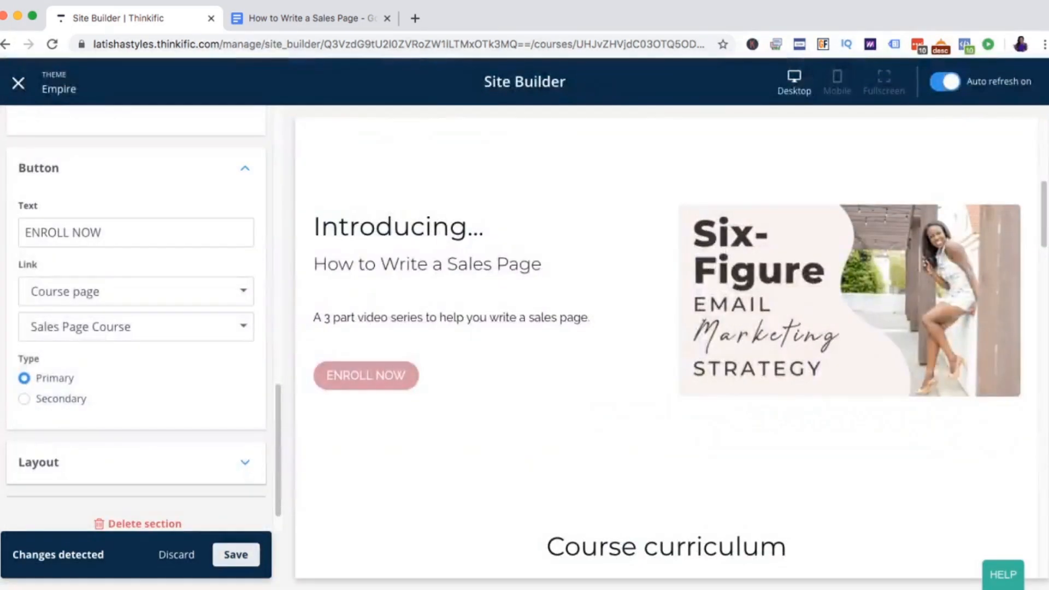
click(236, 555)
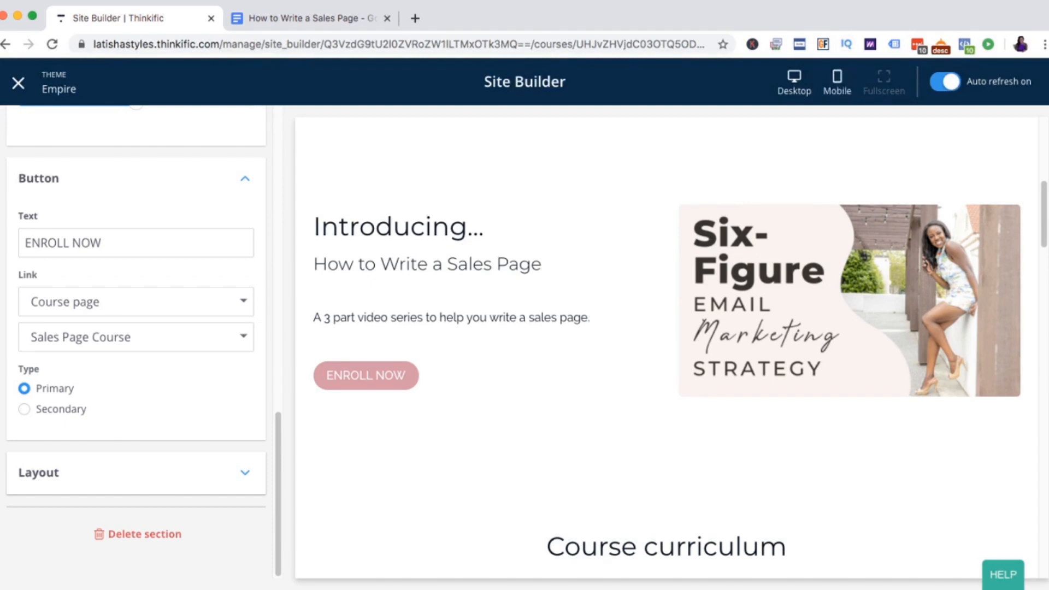
Step: Preview the page in mobile view and check how the Image & text section displays there
click(837, 82)
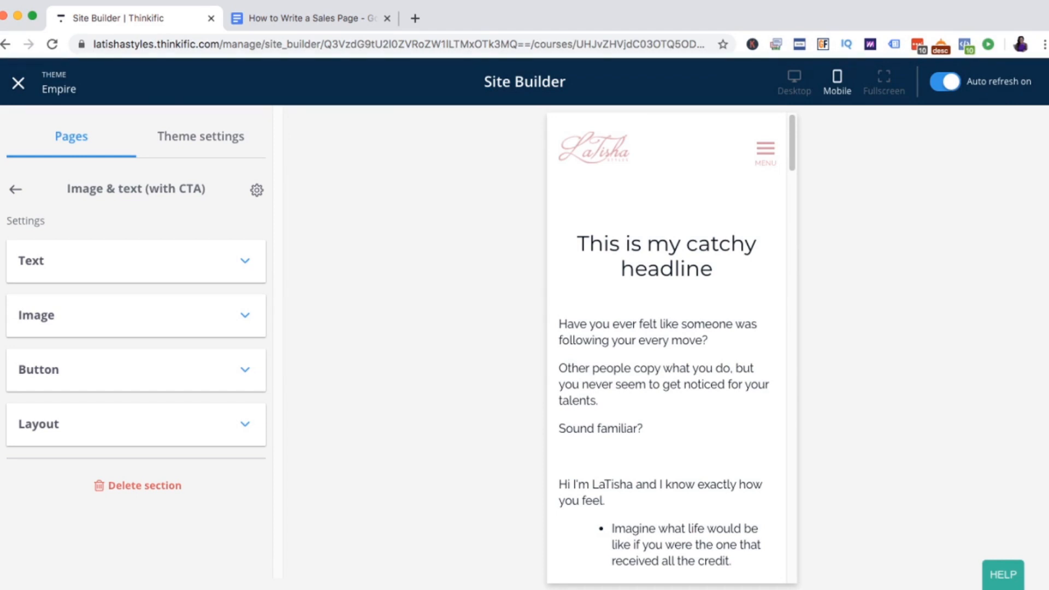
scroll(667, 343, down, 3)
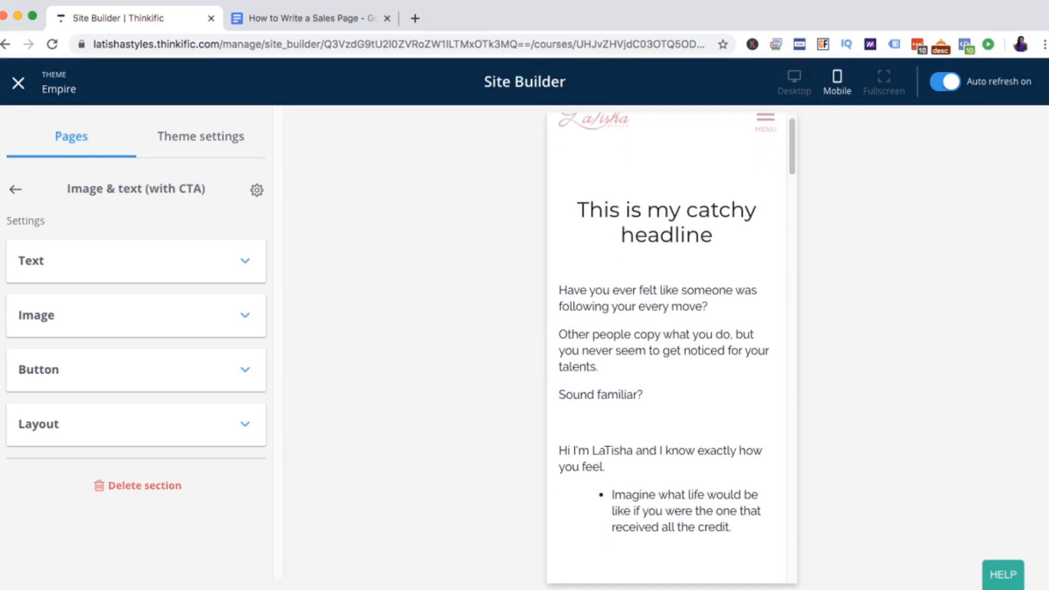
scroll(667, 349, down, 10)
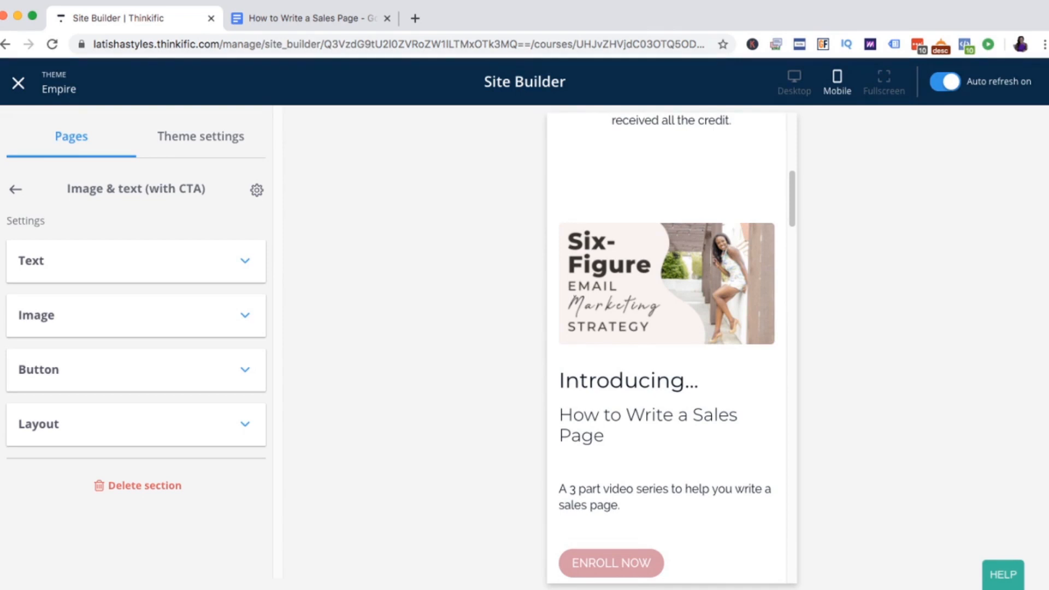
drag(566, 381, 685, 381)
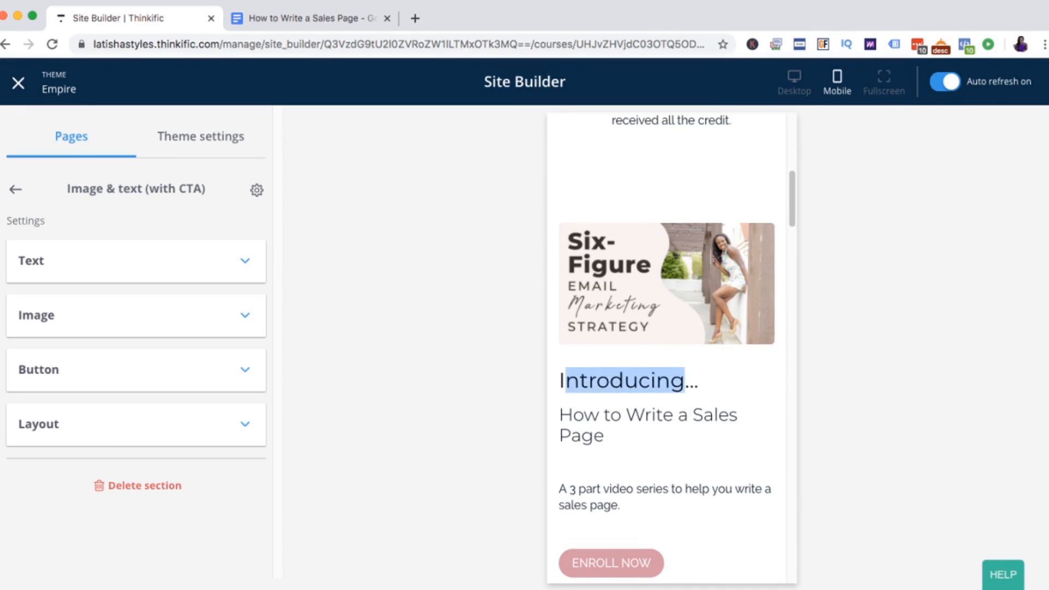
scroll(672, 347, down, 2)
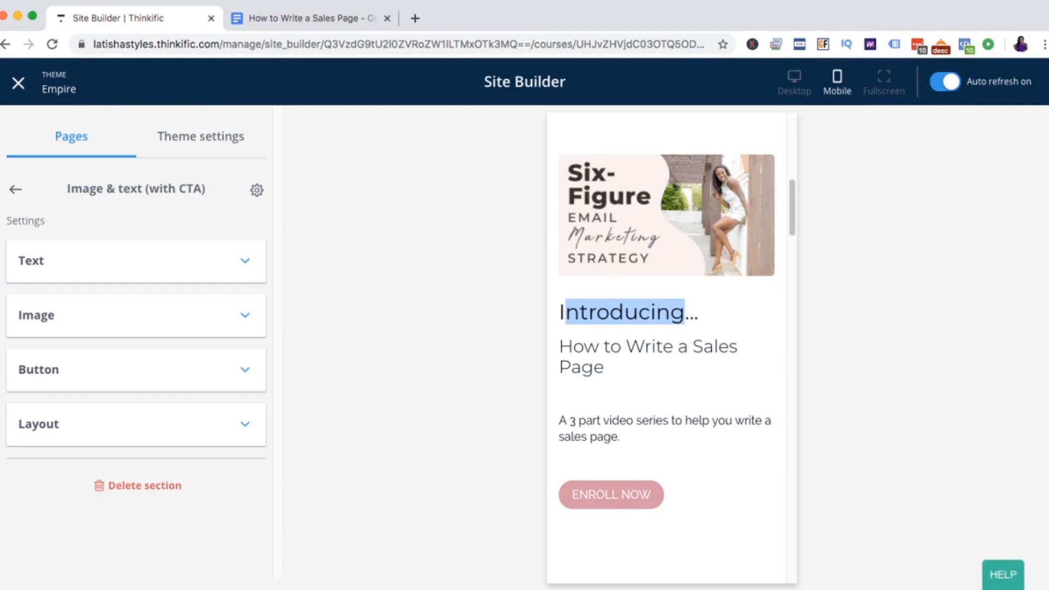
Step: Review the Image & text section's layout options for padding, content alignment and image alignment, and return to the page's section list
click(137, 424)
scroll(136, 425, down, 3)
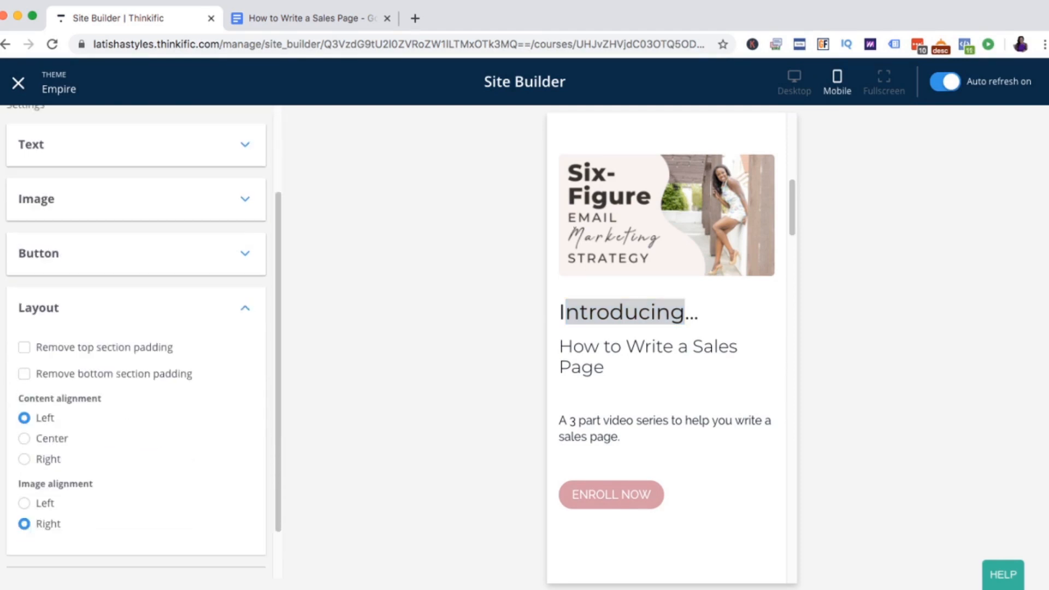
scroll(143, 342, down, 1)
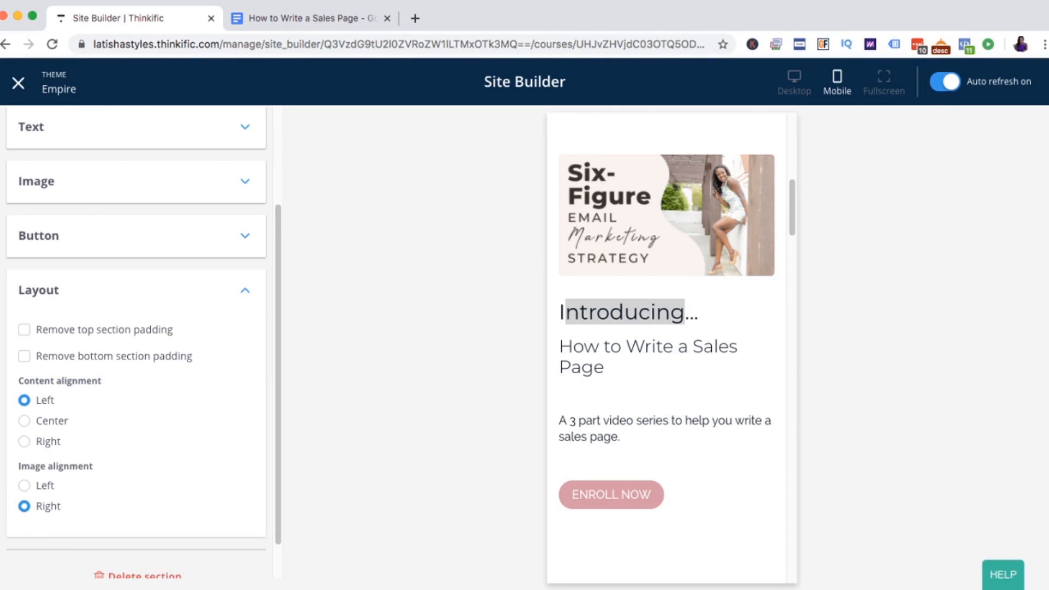
scroll(137, 342, down, 1)
scroll(137, 342, up, 5)
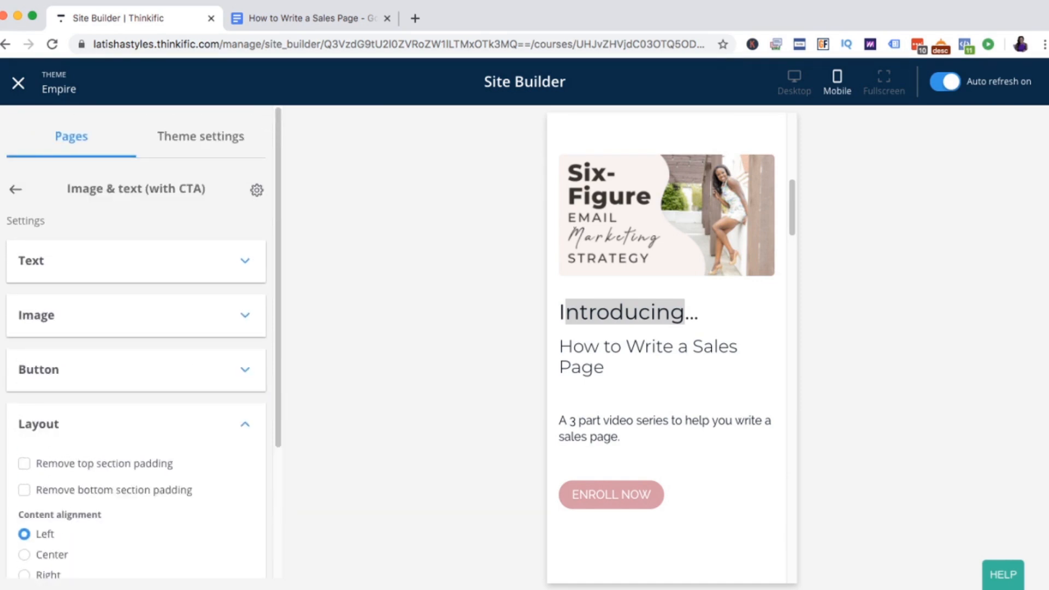
click(15, 189)
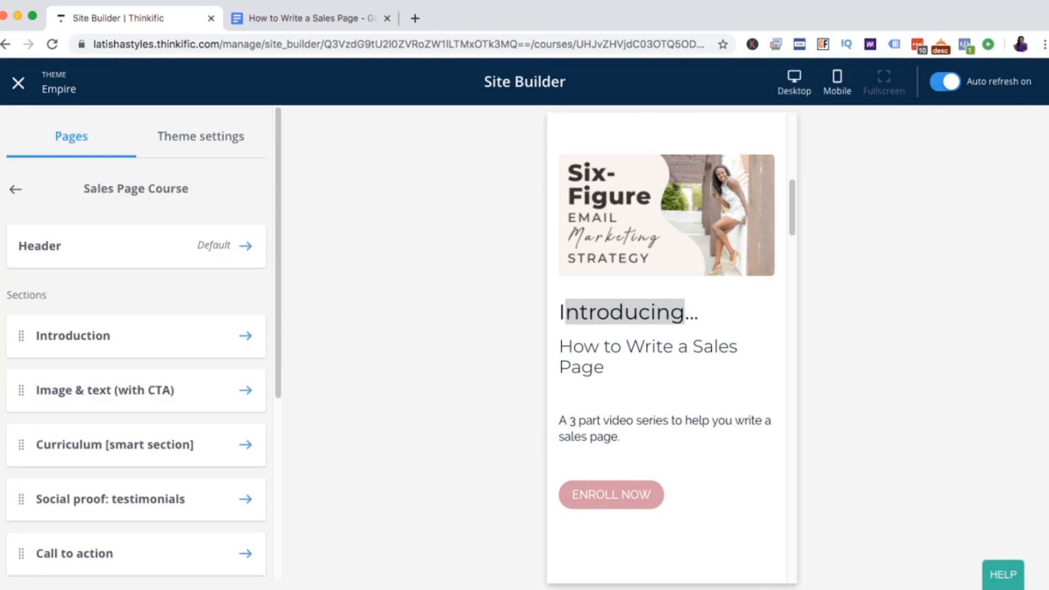
Step: Switch back to the desktop preview and review the page from the headline down to the Course curriculum heading
click(795, 82)
scroll(667, 348, up, 4)
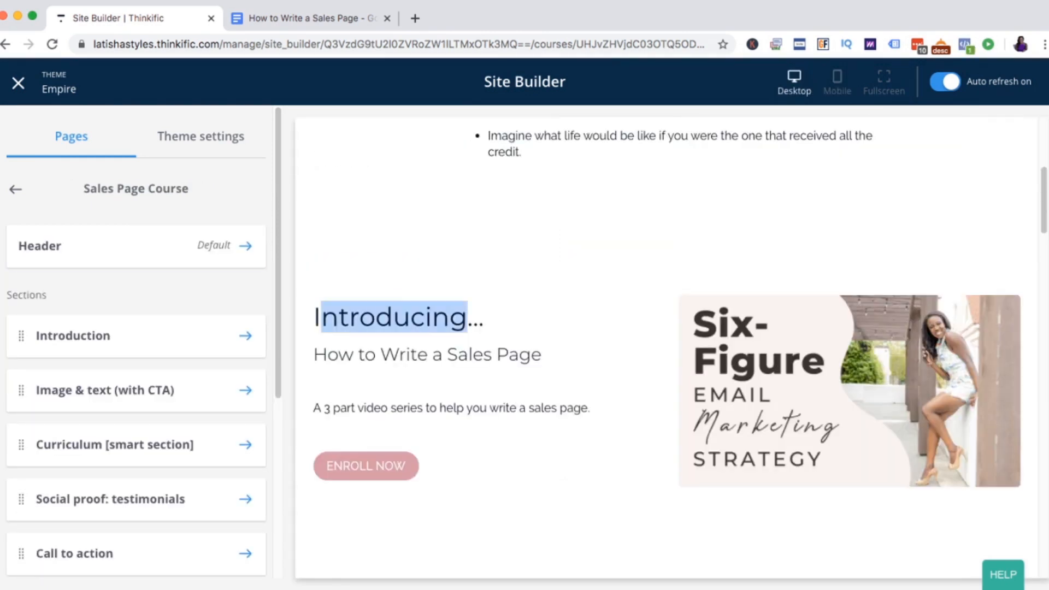
click(468, 318)
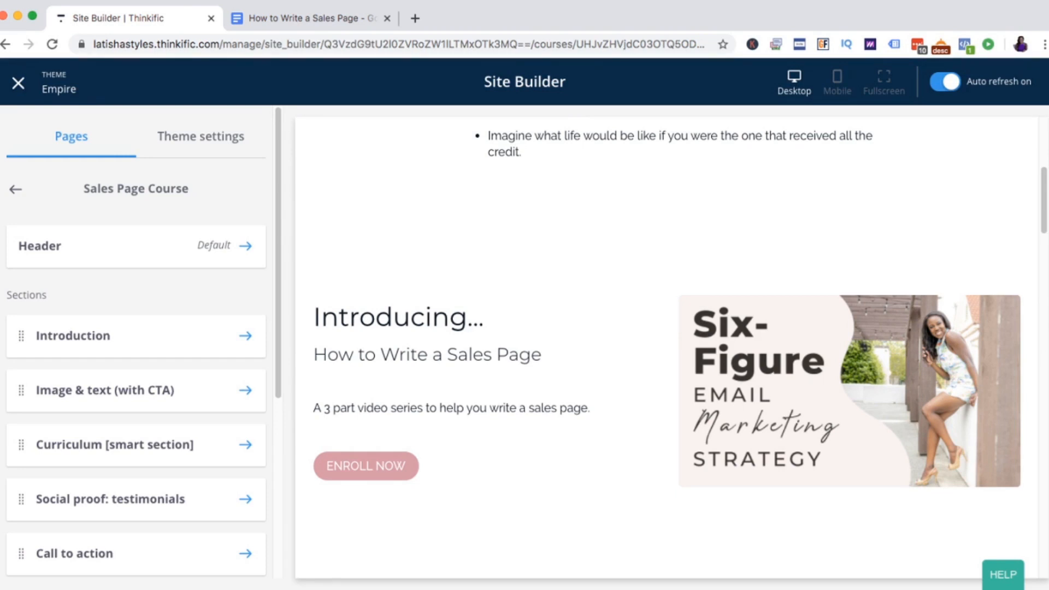
scroll(667, 348, down, 3)
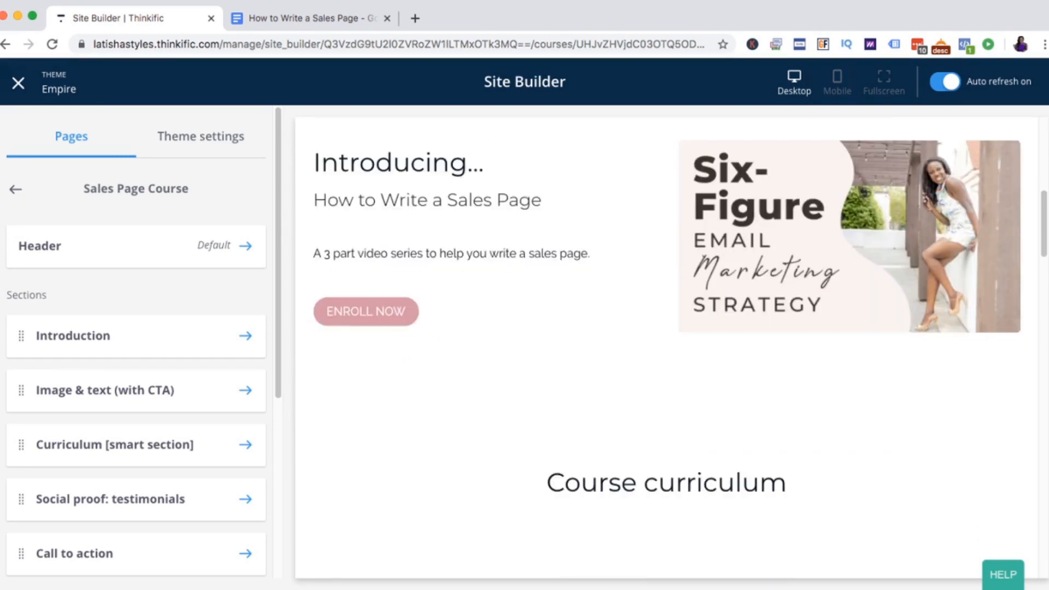
scroll(137, 336, down, 1)
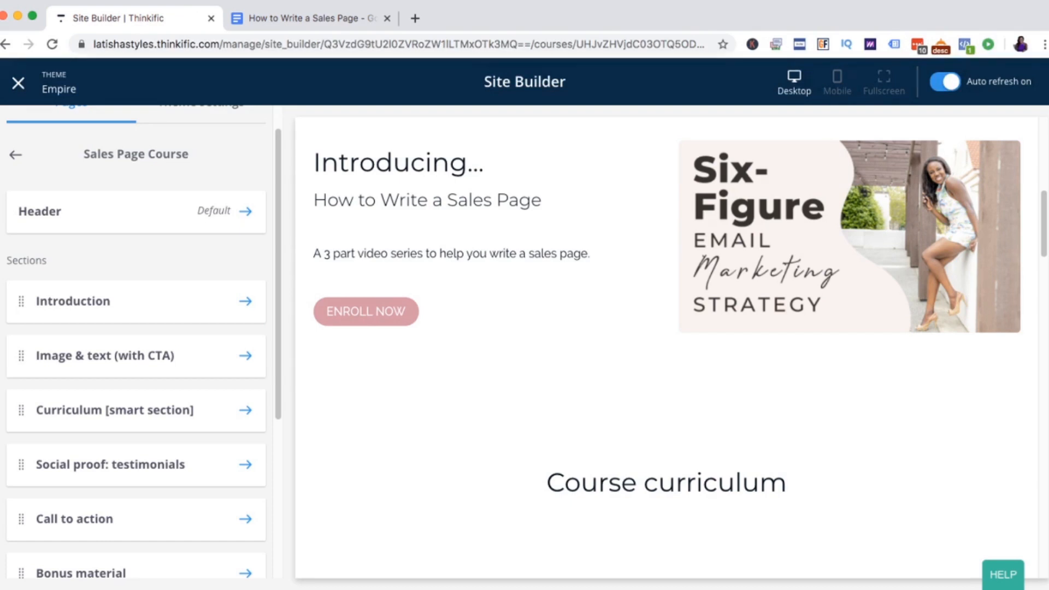
drag(497, 251, 519, 366)
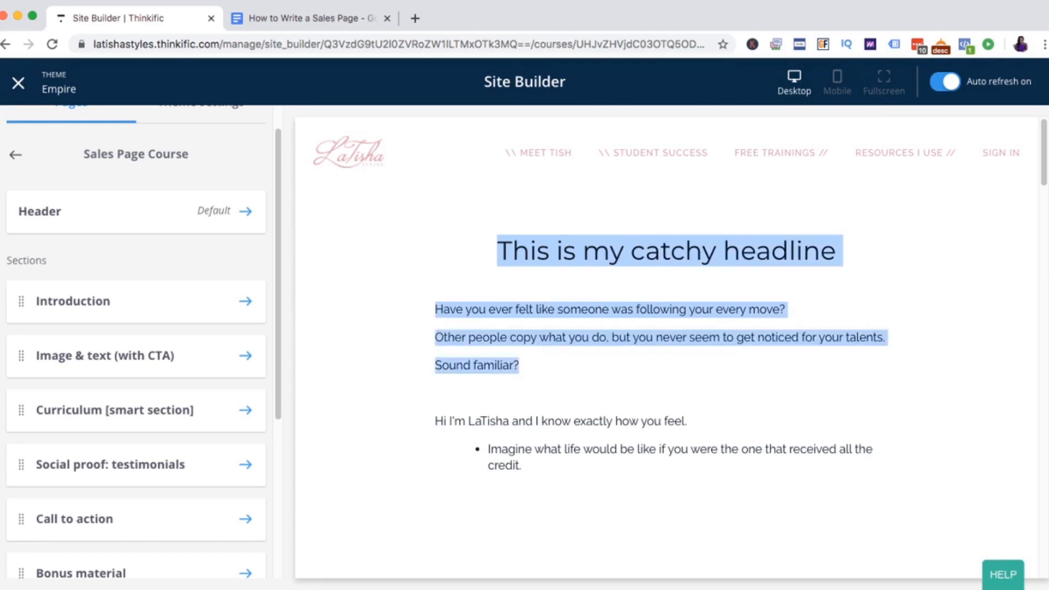
click(579, 377)
scroll(579, 377, down, 7)
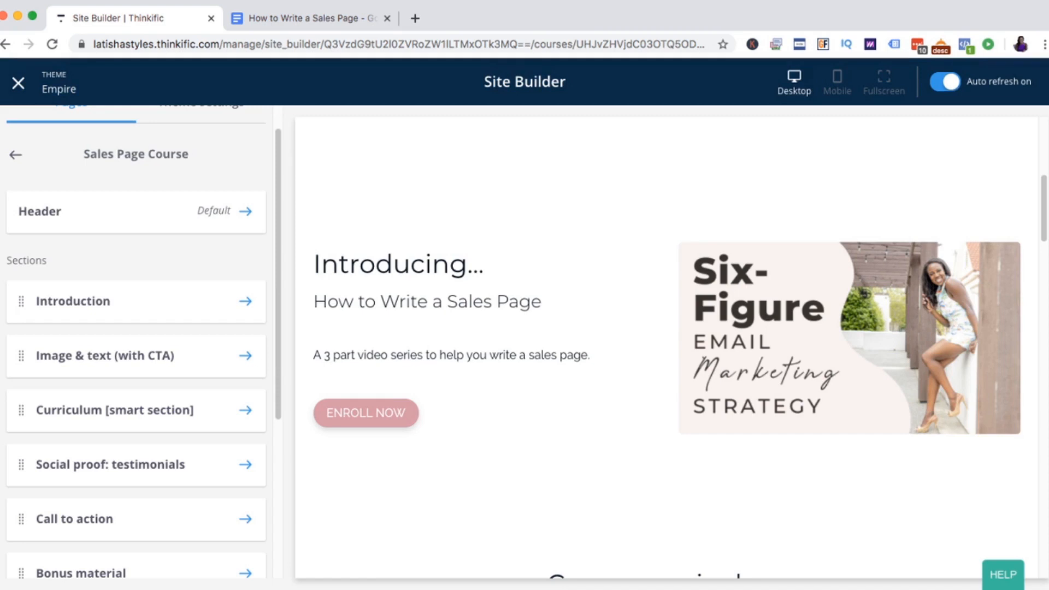
scroll(667, 348, down, 2)
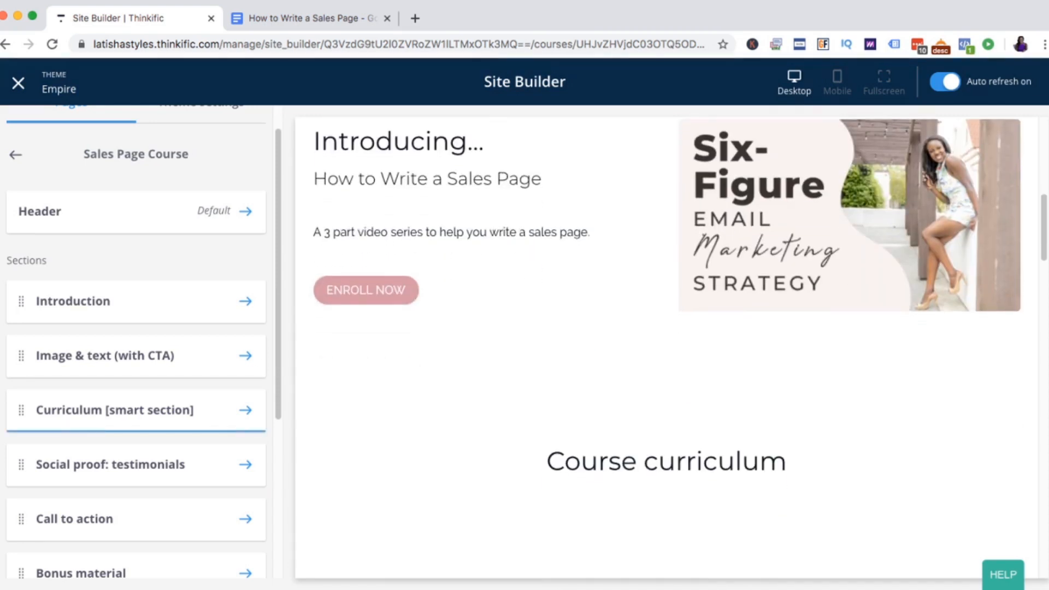
Step: Inspect the Curriculum smart section's settings and return to the list of page sections
click(115, 410)
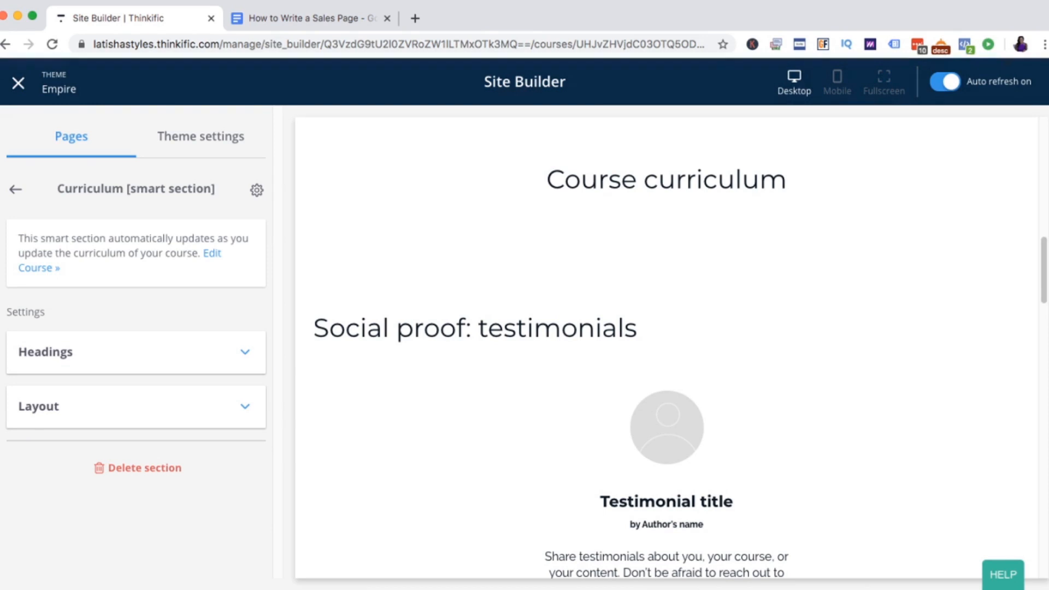
click(16, 190)
scroll(137, 328, down, 1)
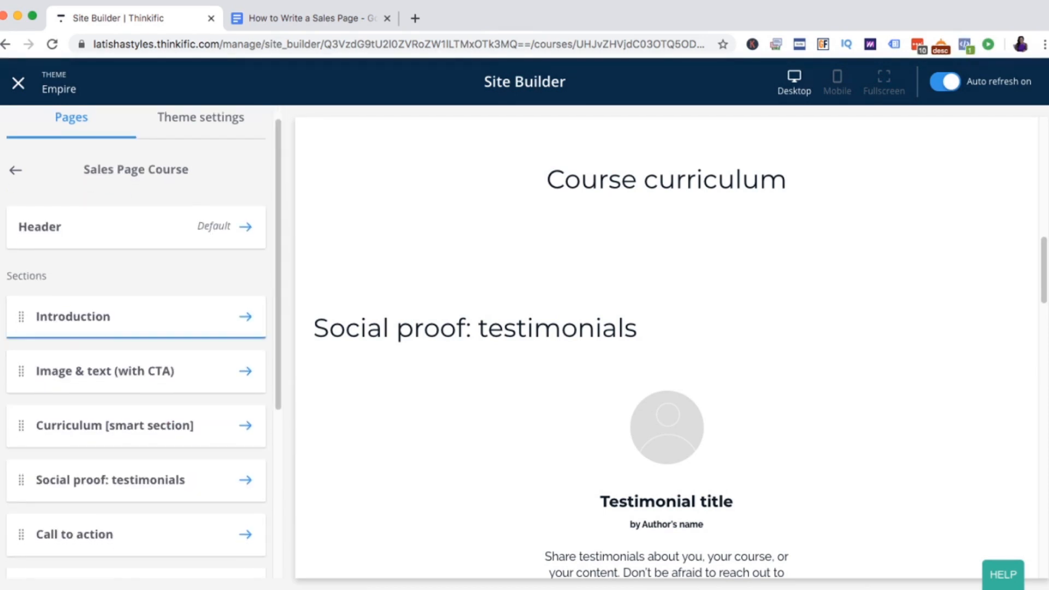
scroll(137, 328, down, 3)
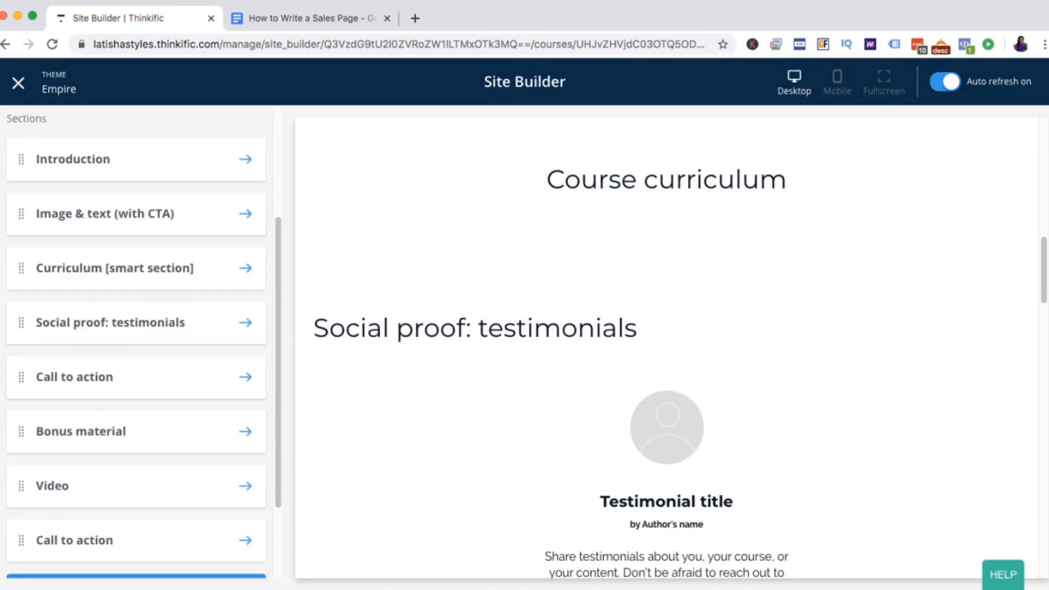
Step: Switch to the sales page outline in Google Docs and review its "What it Is" and "How to Get it" parts
click(309, 18)
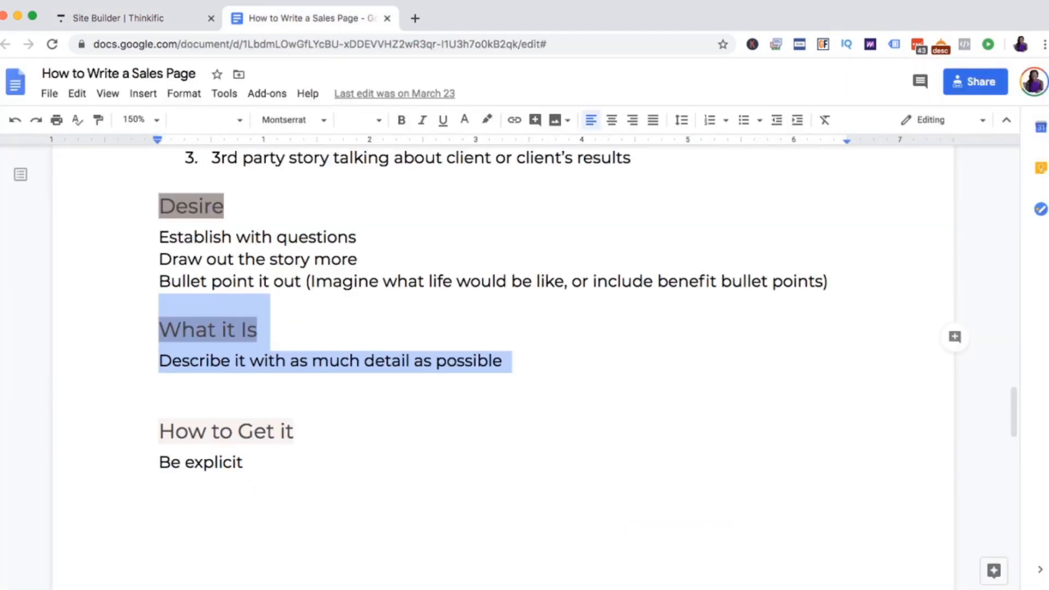
click(258, 330)
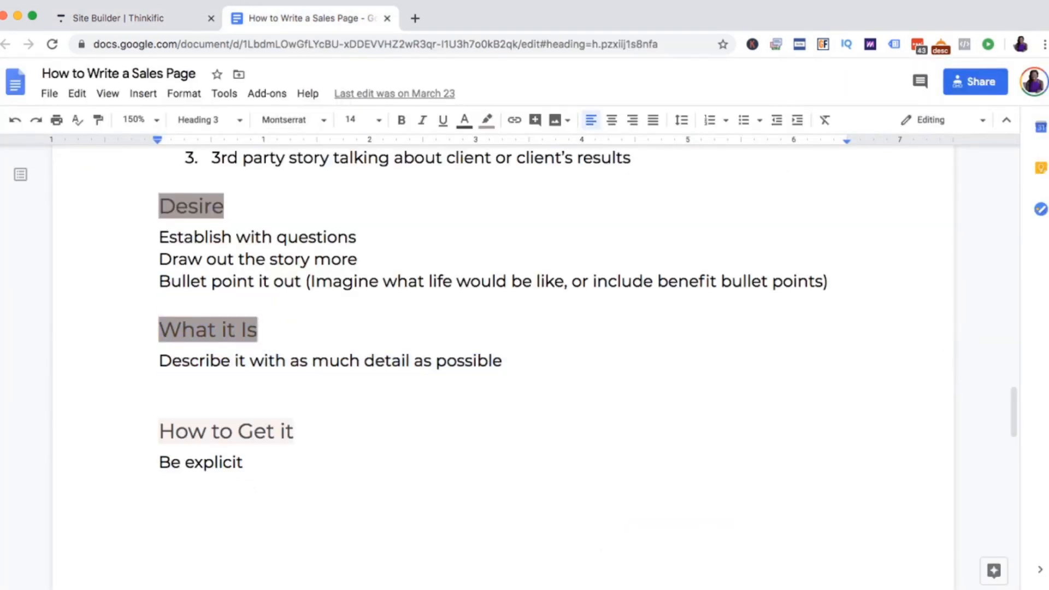
drag(159, 361, 161, 385)
scroll(161, 384, down, 1)
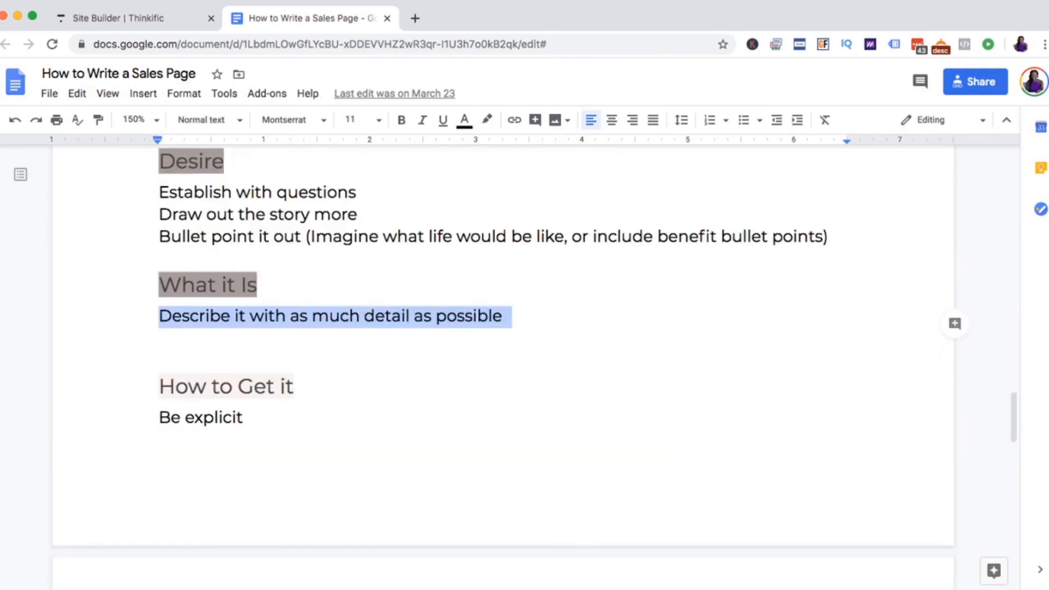
scroll(535, 351, down, 1)
drag(159, 344, 249, 377)
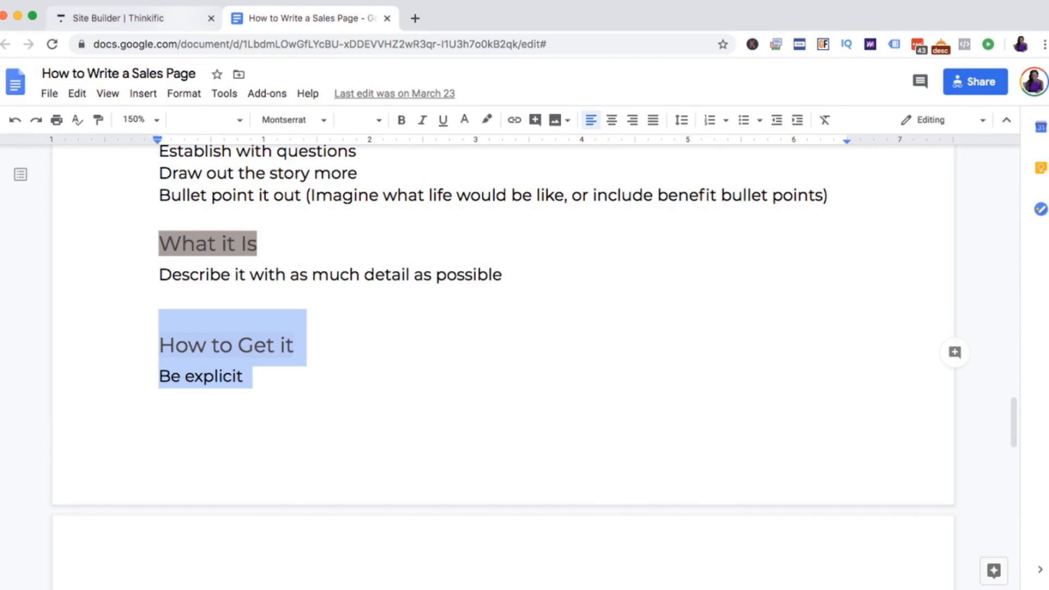
Step: Return to the Thinkific Site Builder and change the first Call to action section's heading to "ENROLL NOW"
click(134, 18)
scroll(667, 348, down, 4)
scroll(667, 348, down, 3)
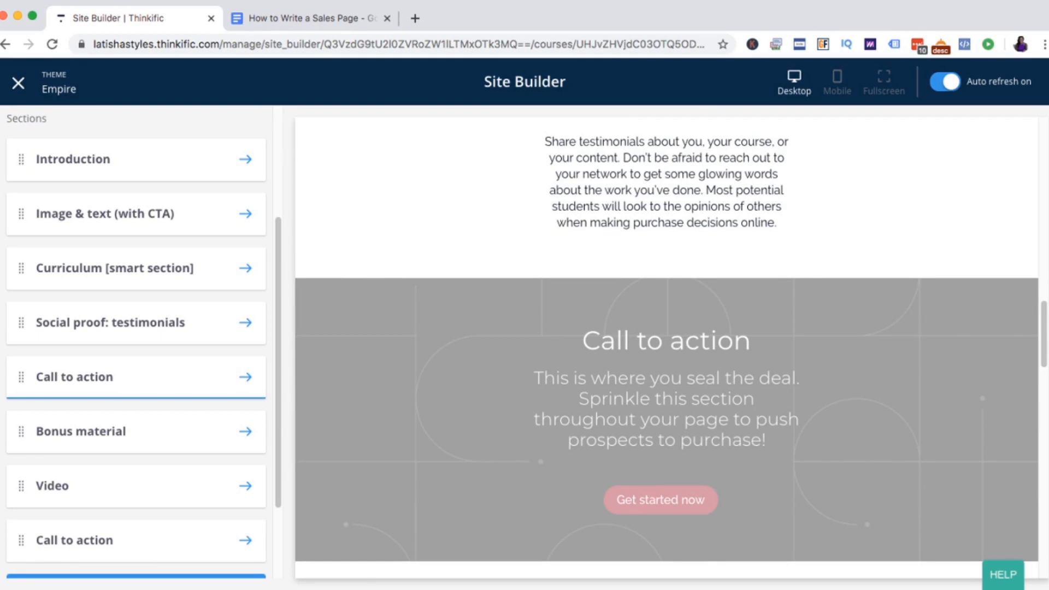
click(136, 377)
click(136, 261)
triple_click(82, 326)
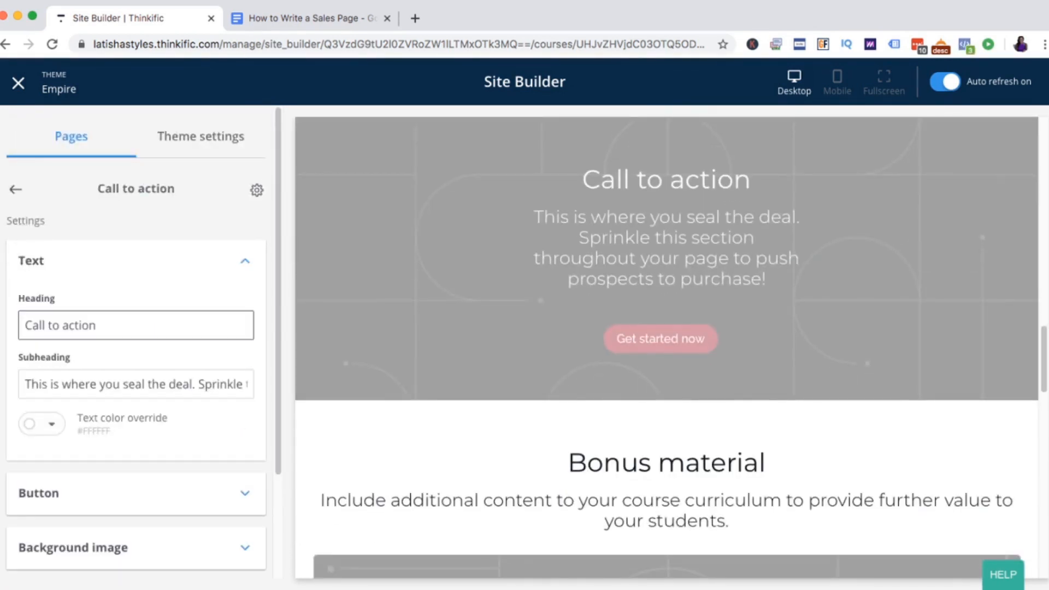
text(ENROLL NOW)
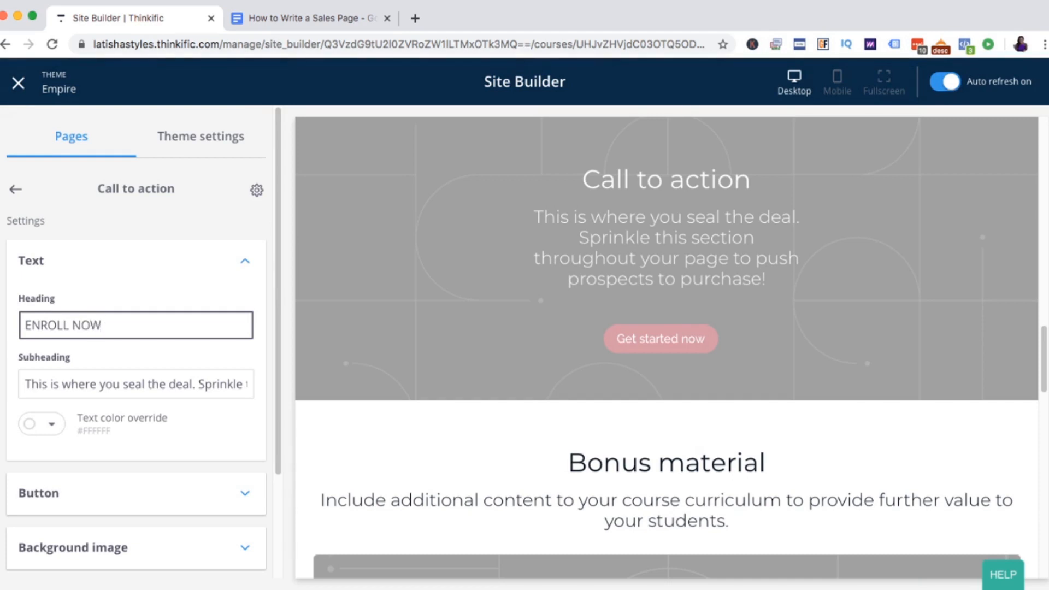
Step: Replace the call to action's subheading with "This is your chance to finally build a sales page that converts!" and save the change
click(159, 384)
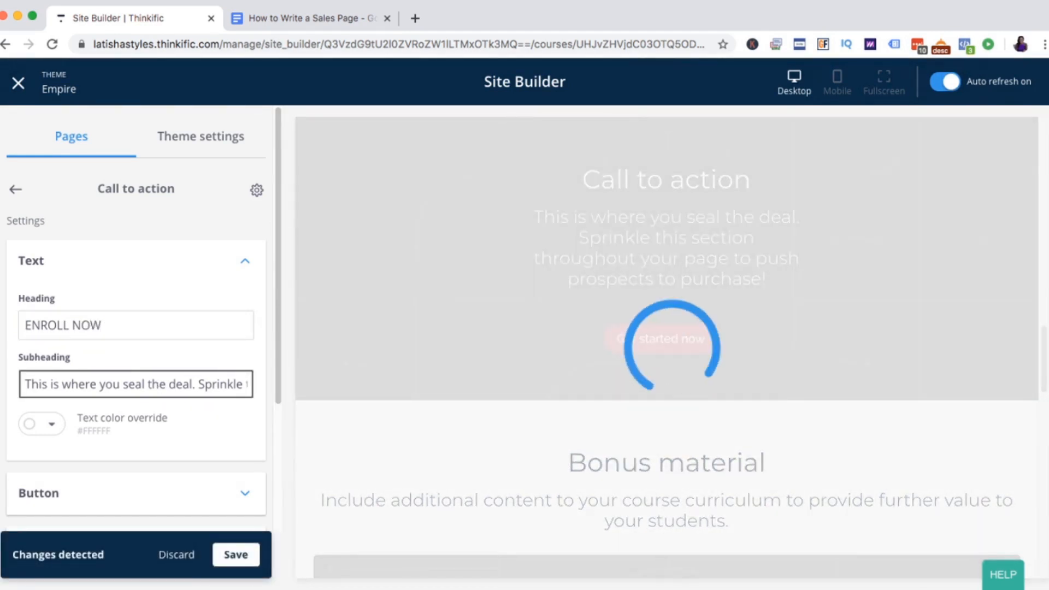
triple_click(158, 384)
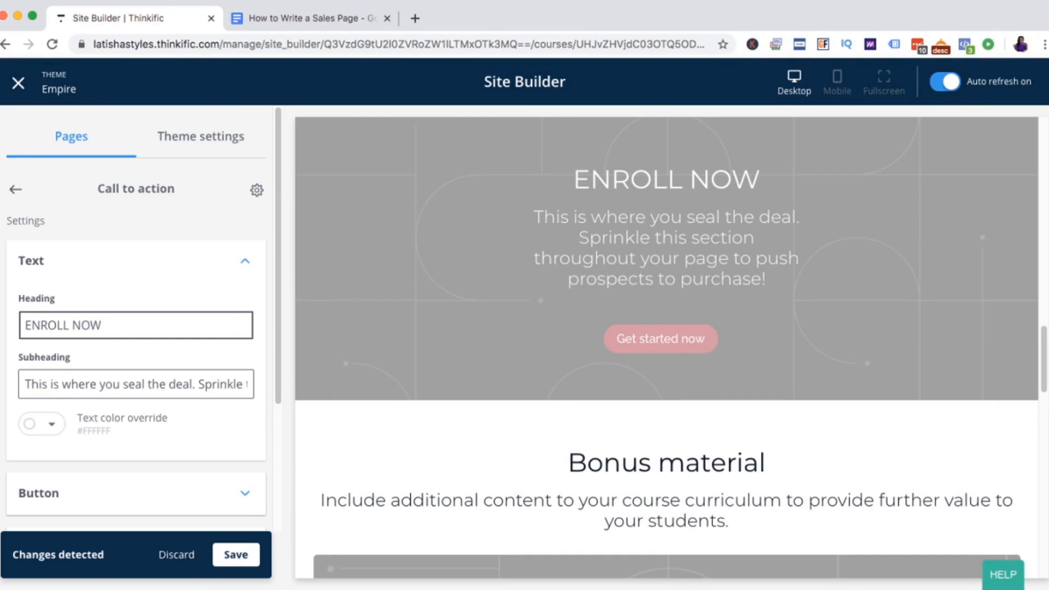
key(Tab)
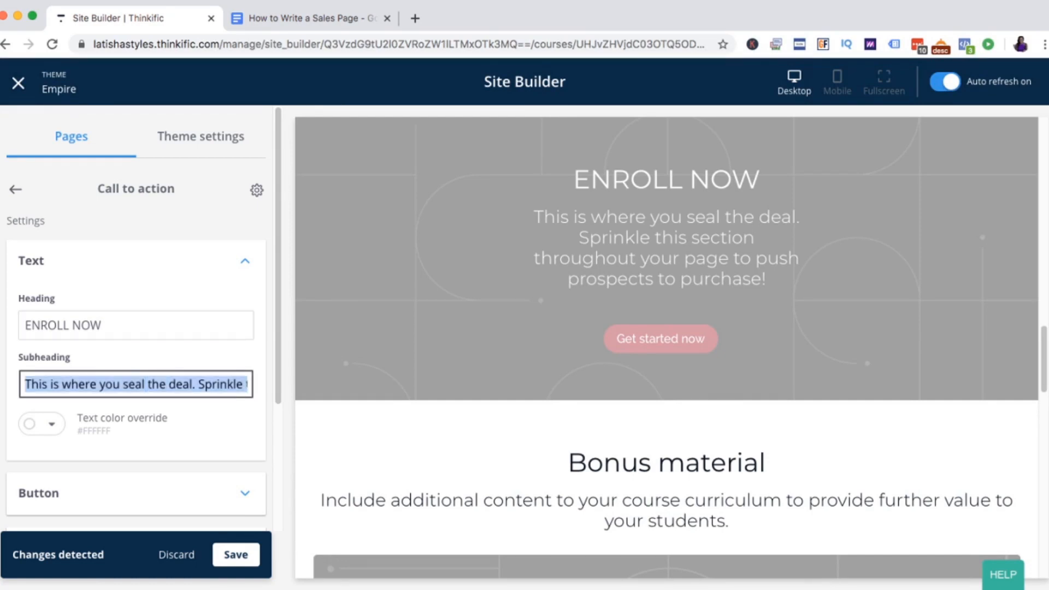
text(This is your chan)
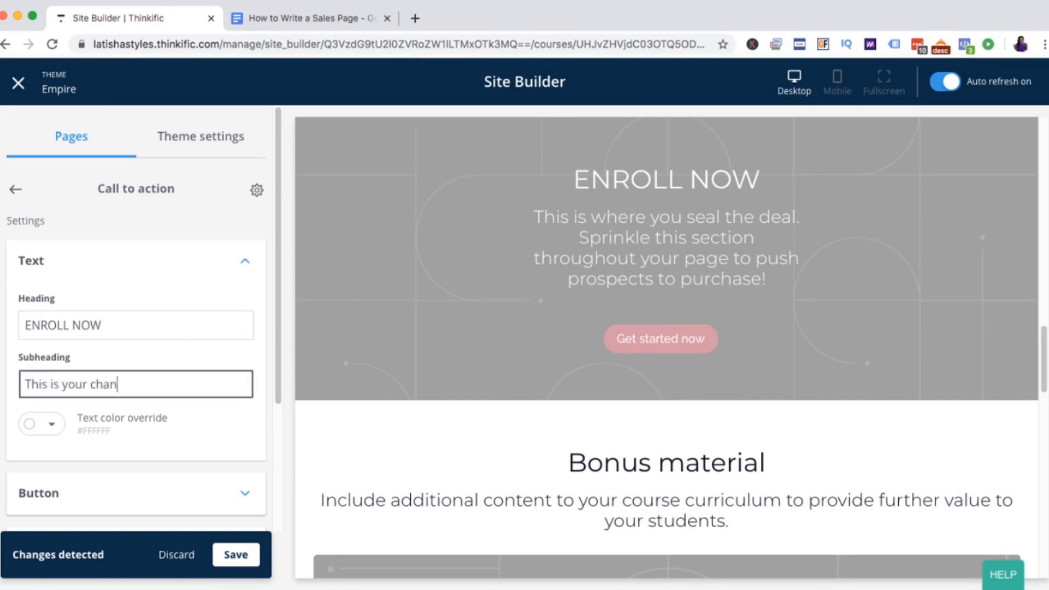
text(ce to finnaly )
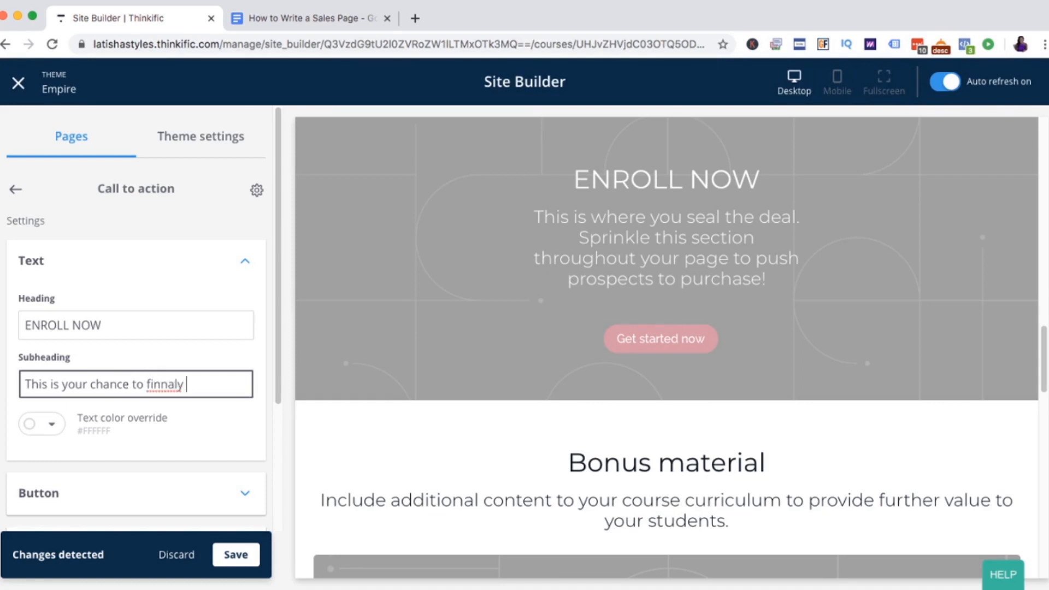
text(buils a sales apge)
key(BackSpace)
key(BackSpace)
key(BackSpace)
key(BackSpace)
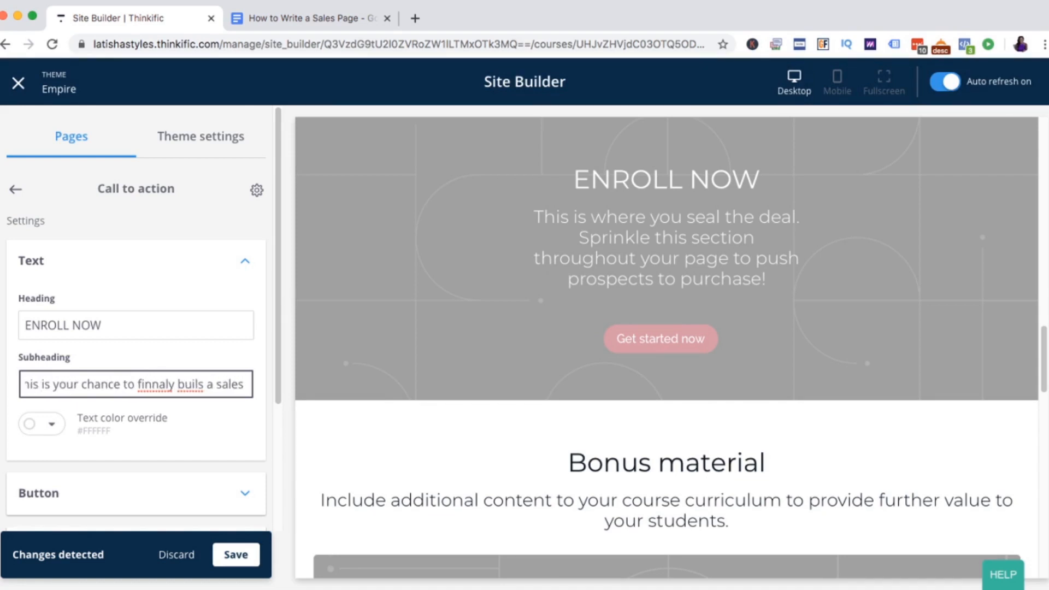
text(page that con)
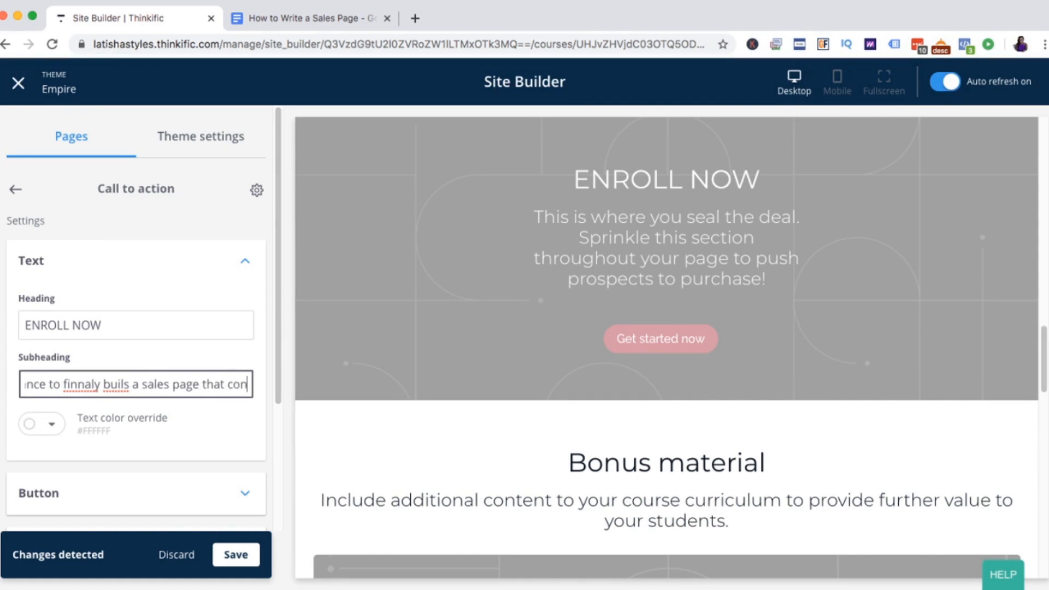
text(verts!)
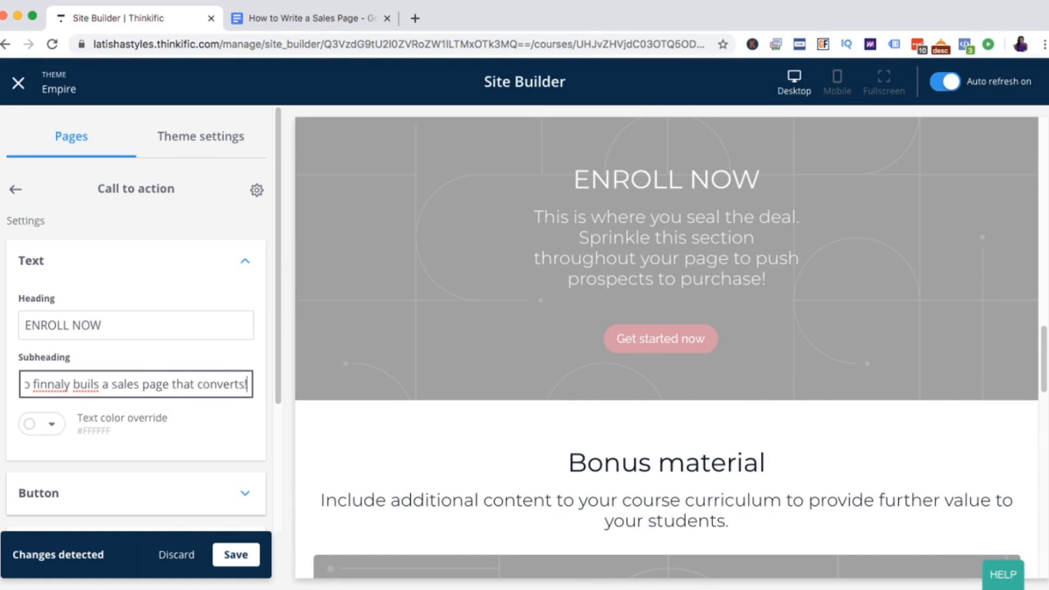
click(93, 384)
key(Right)
key(BackSpace)
text(d)
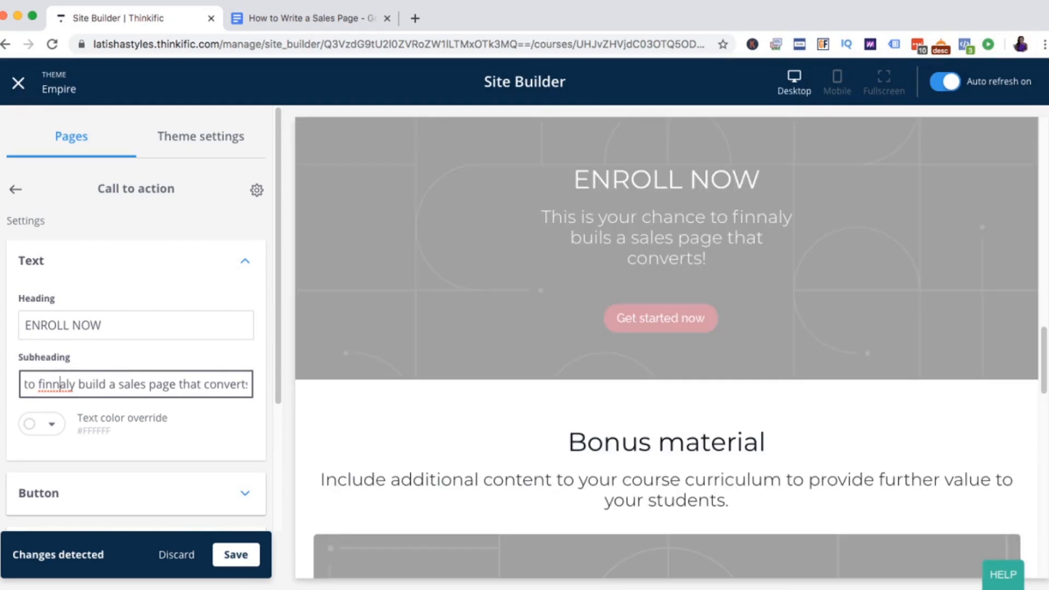
double_click(62, 384)
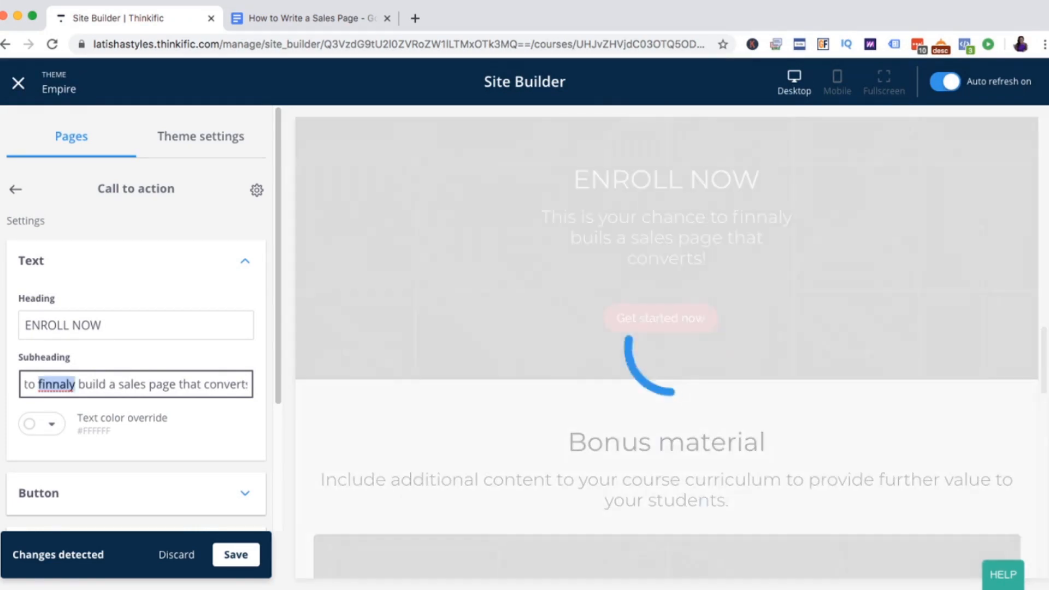
text(finally)
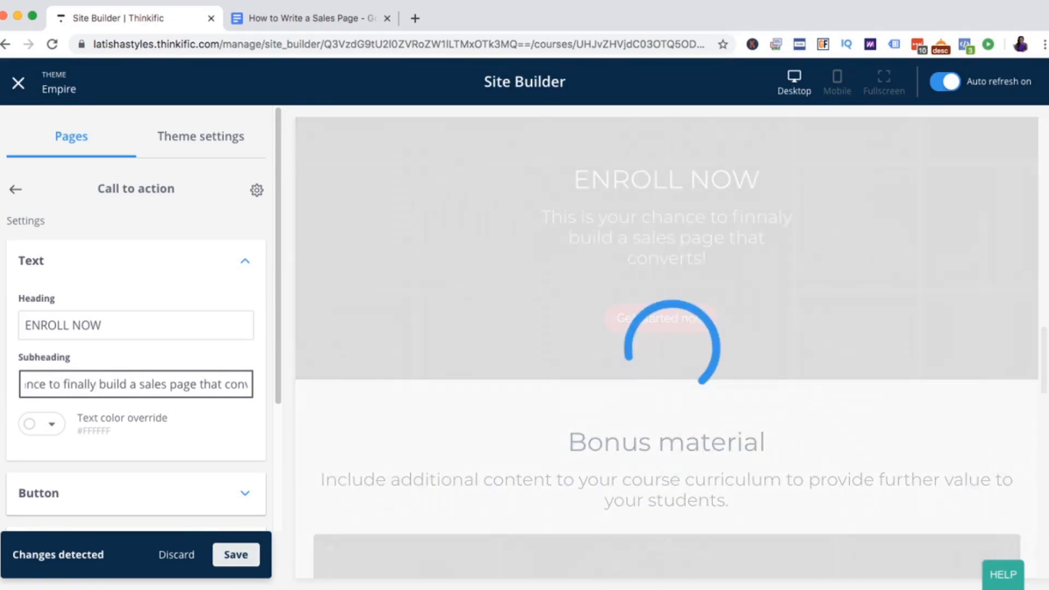
click(235, 554)
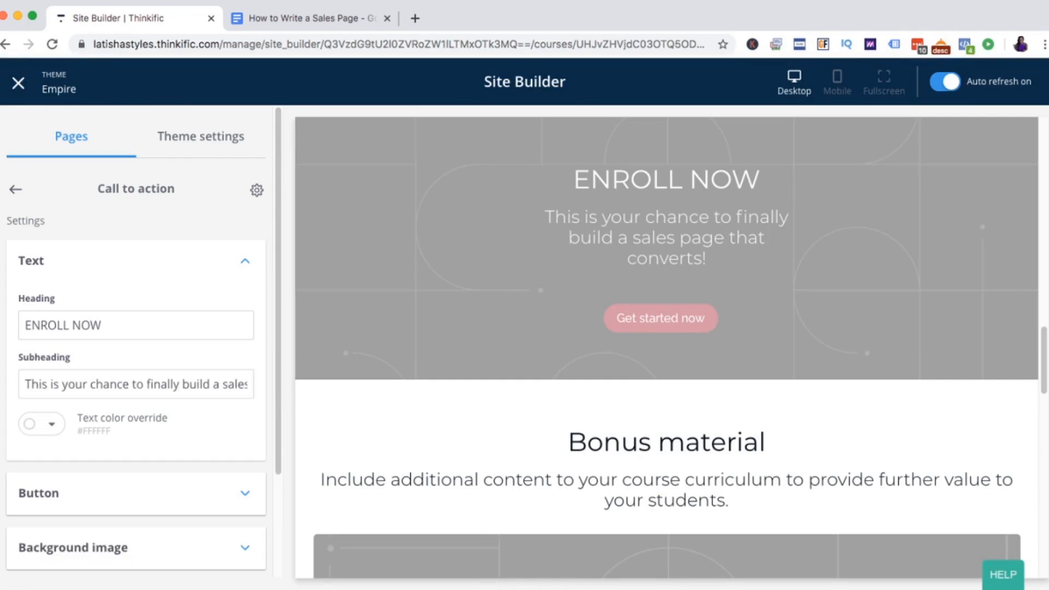
Step: Change the call to action button's text to "ENROLL NOW"
click(245, 493)
scroll(164, 438, down, 4)
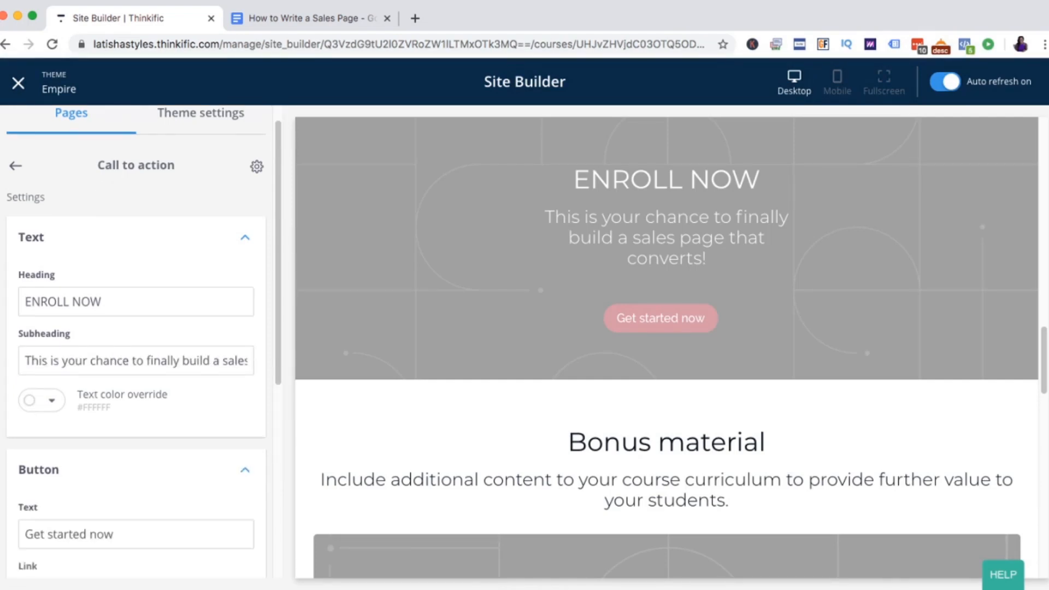
triple_click(104, 352)
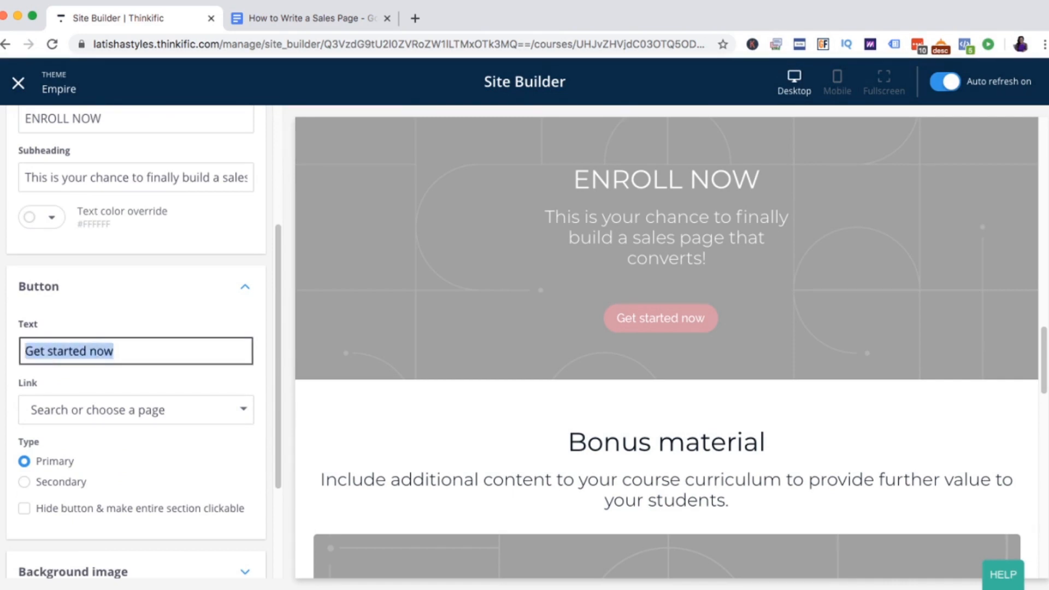
text(ENROLL NOW)
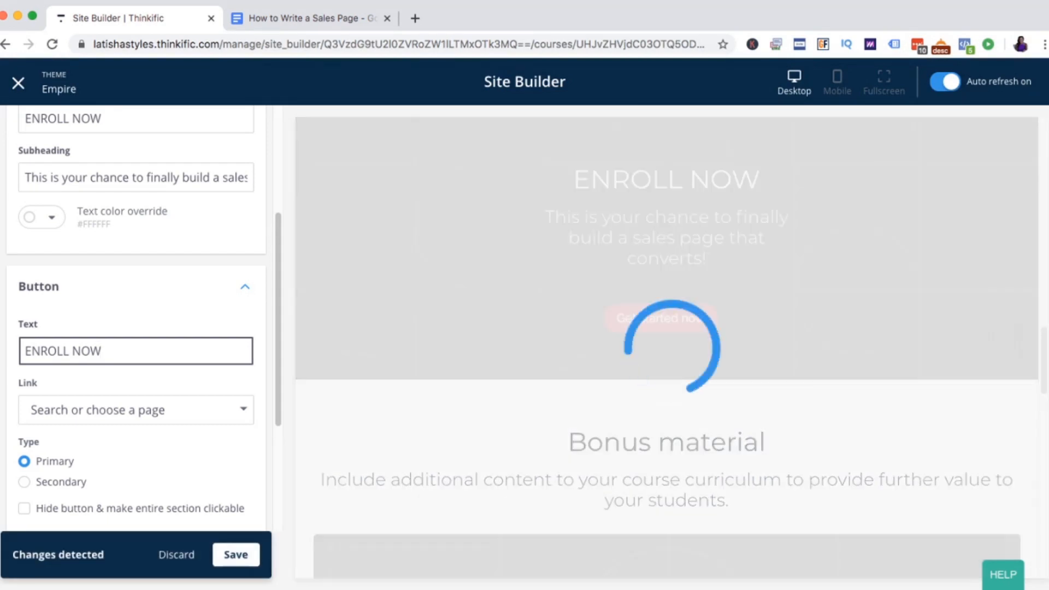
Step: Link the ENROLL NOW button to the Checkout page of Sales Page Course with the "Sales Page Course - Free" price, and save
scroll(145, 312, down, 1)
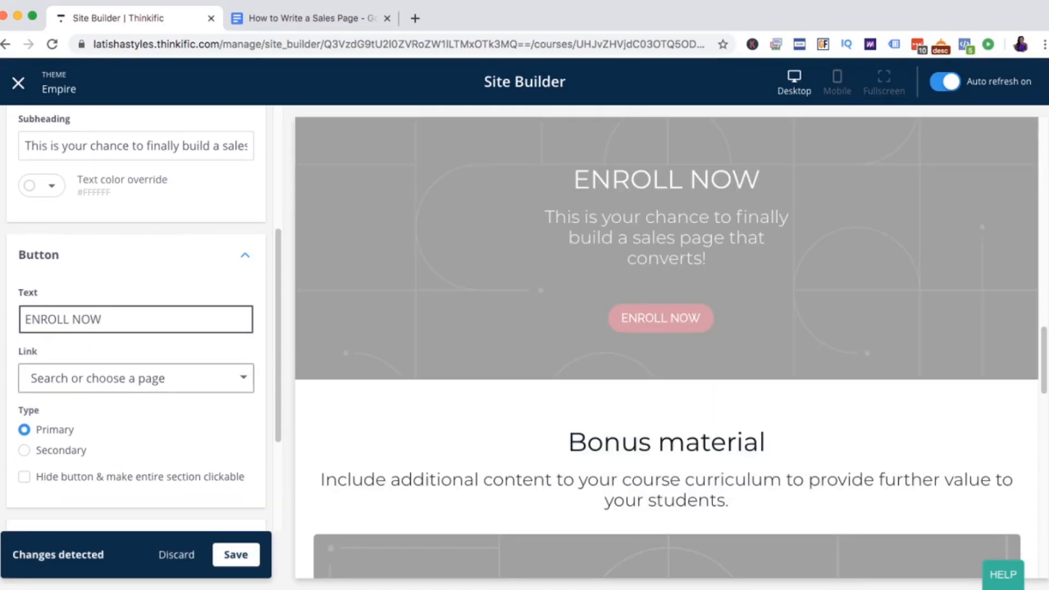
click(136, 378)
click(76, 460)
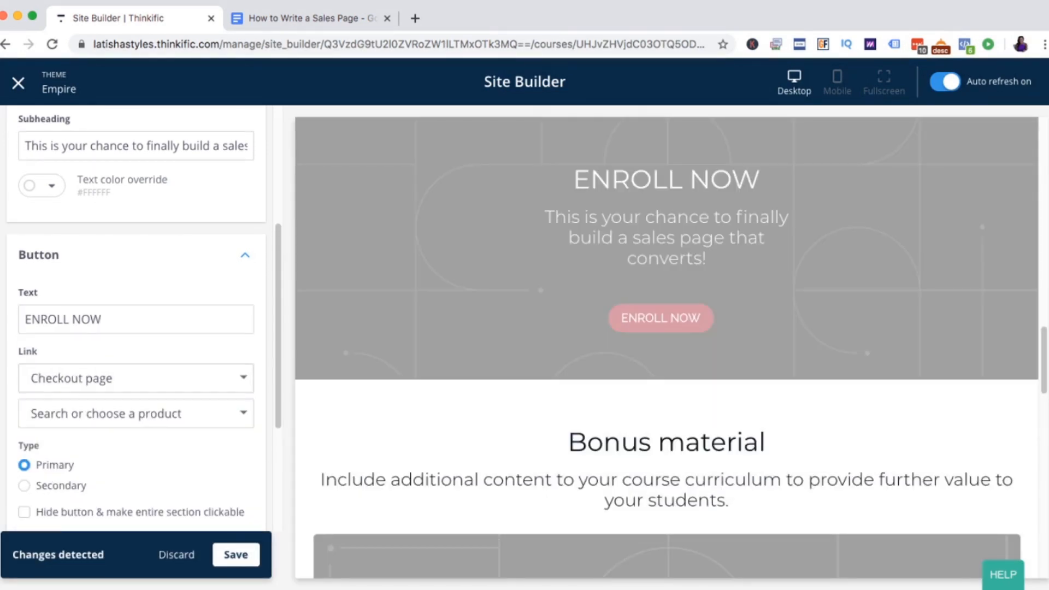
click(136, 414)
click(82, 495)
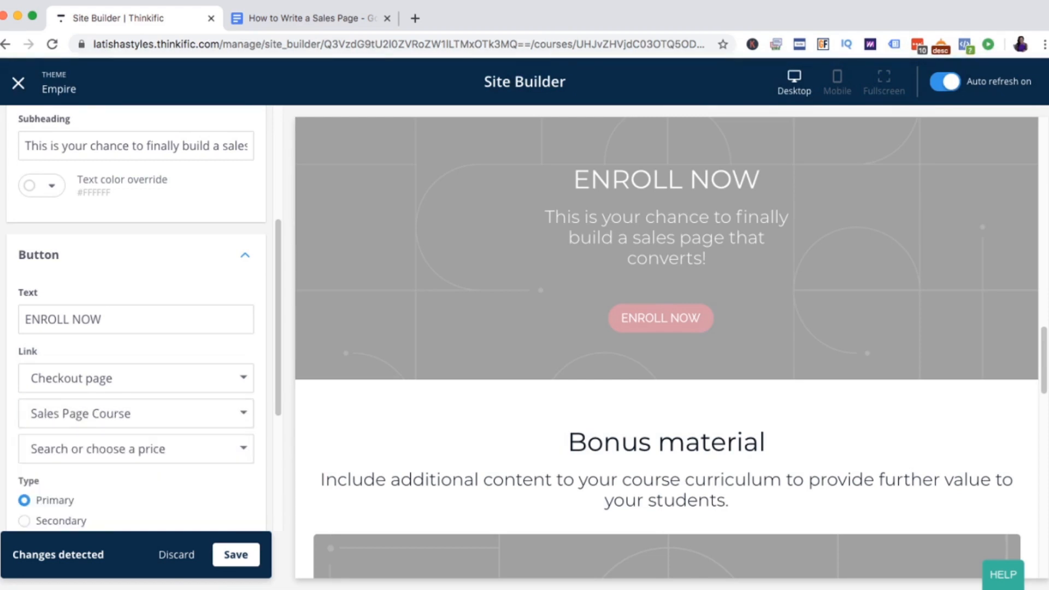
scroll(136, 306, down, 2)
click(136, 358)
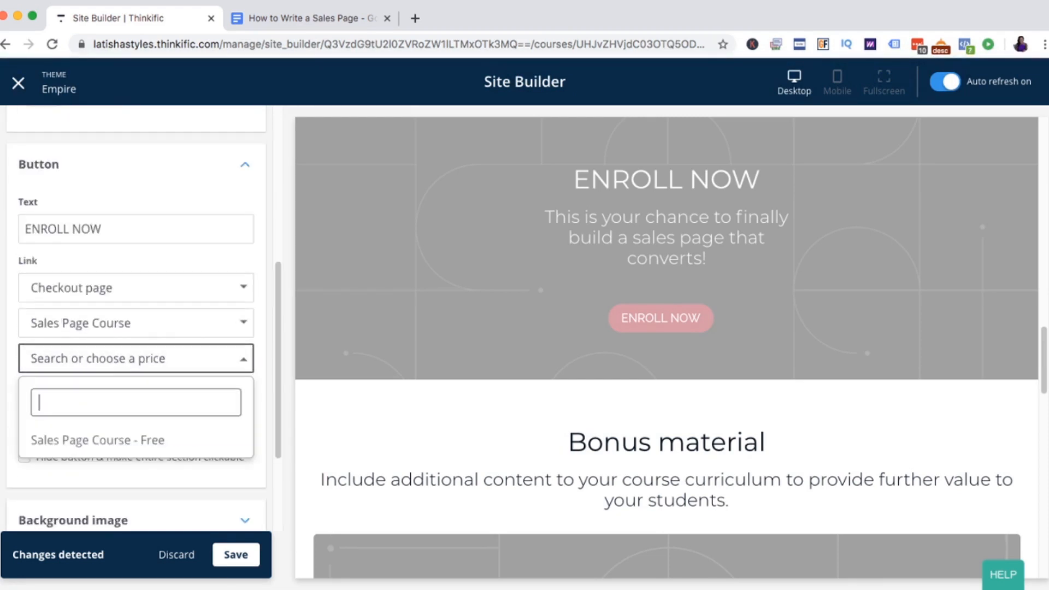
click(97, 440)
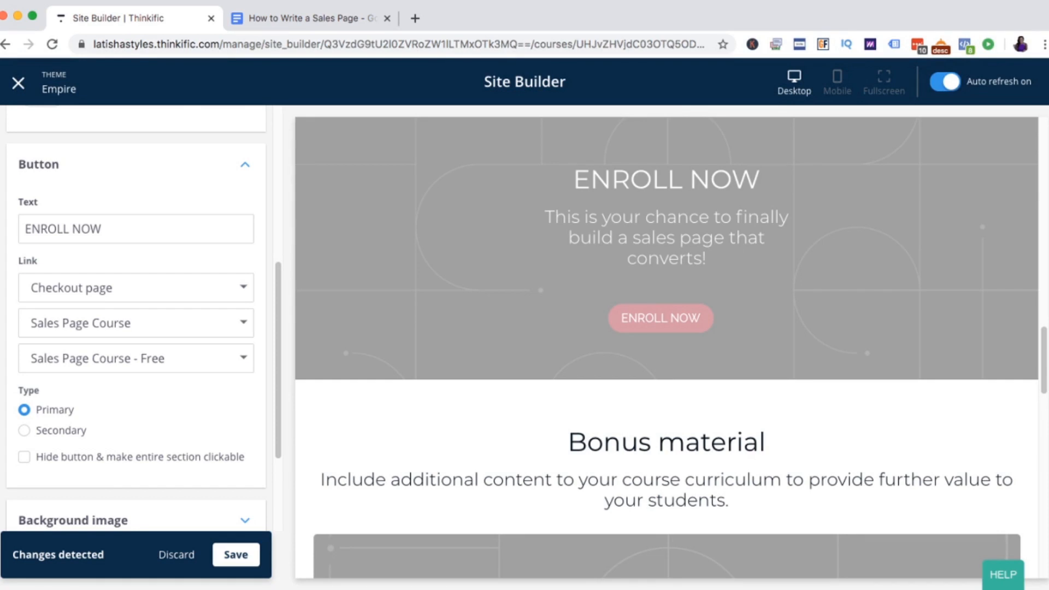
scroll(136, 328, down, 3)
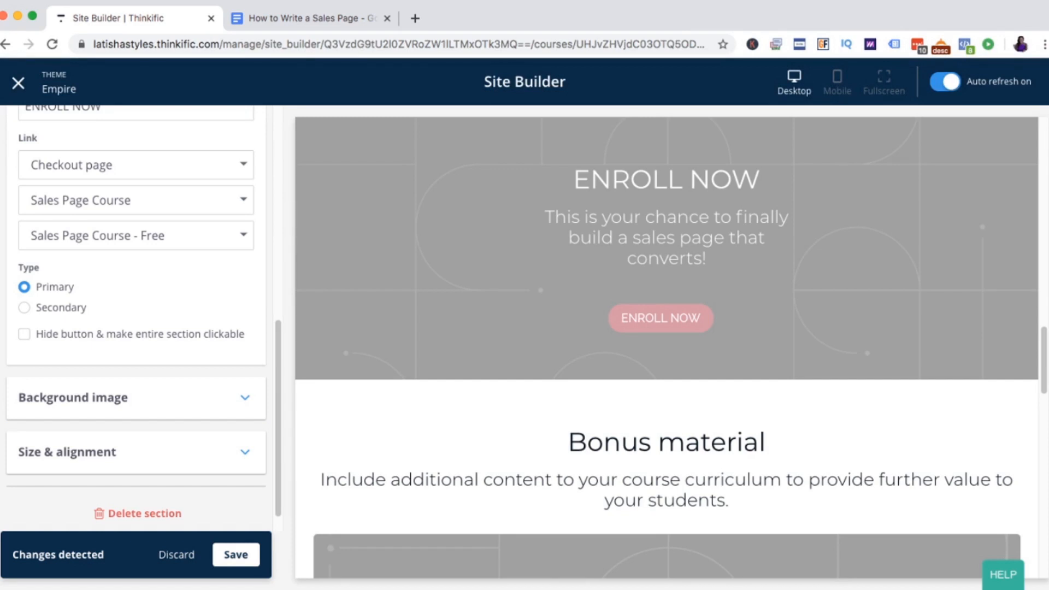
click(237, 555)
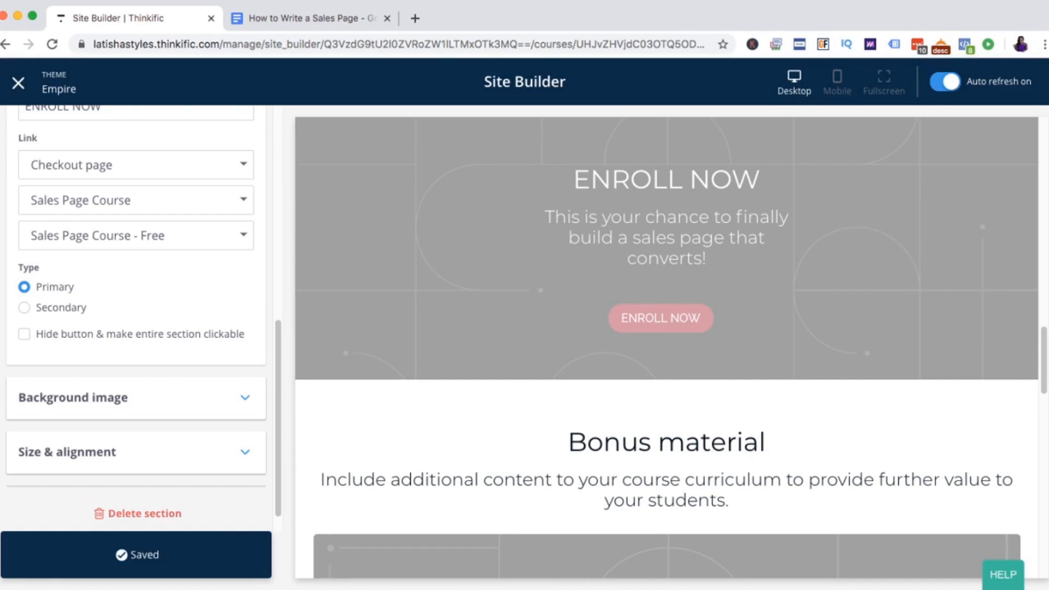
Step: Review the page preview from the Bonus material section down to the footer, including the Video section, and return to the headline
scroll(667, 350, down, 5)
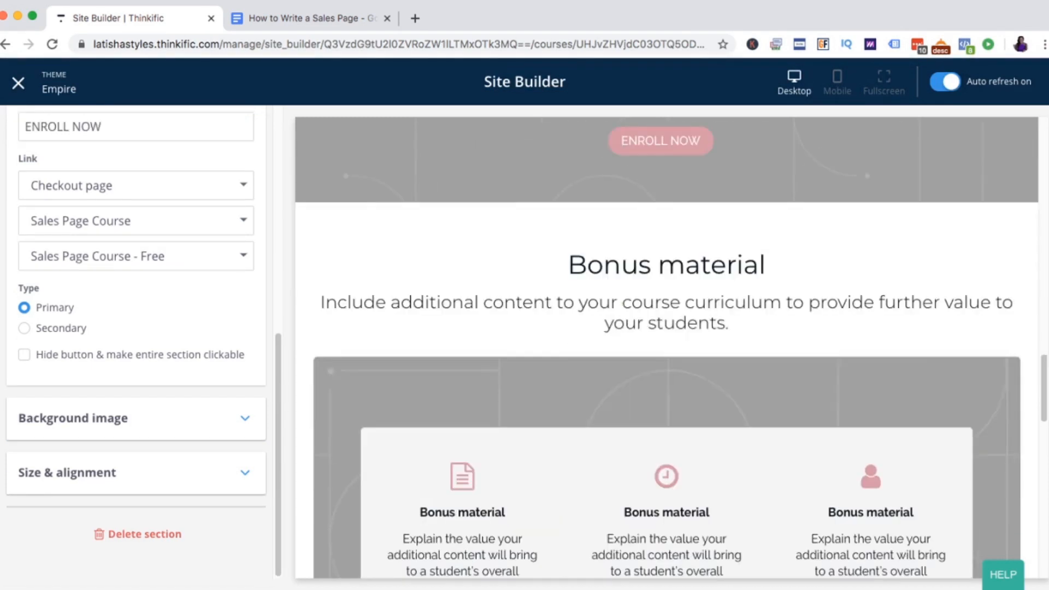
scroll(667, 349, down, 15)
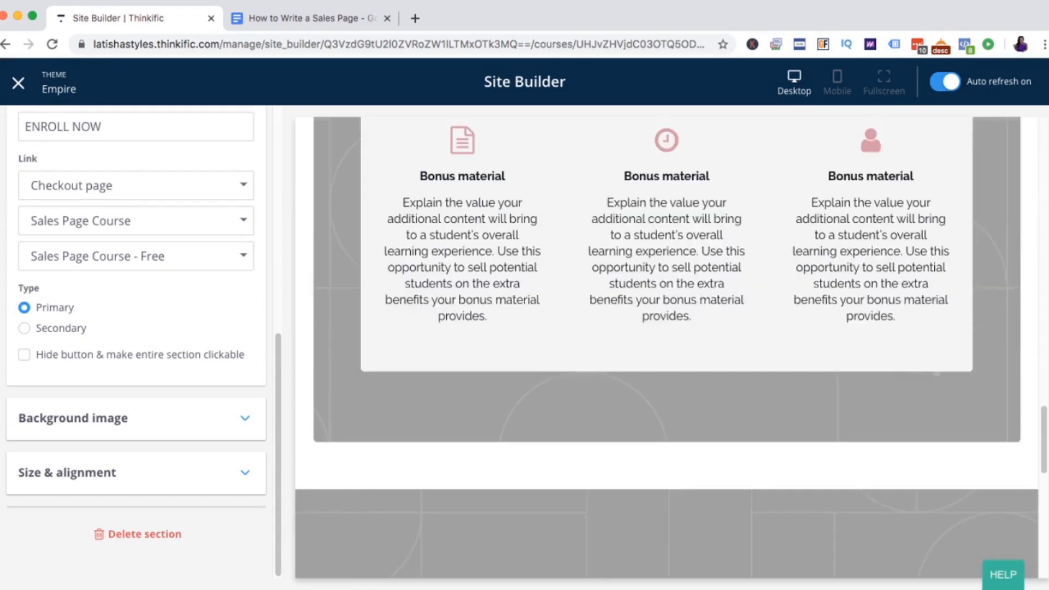
scroll(666, 349, down, 3)
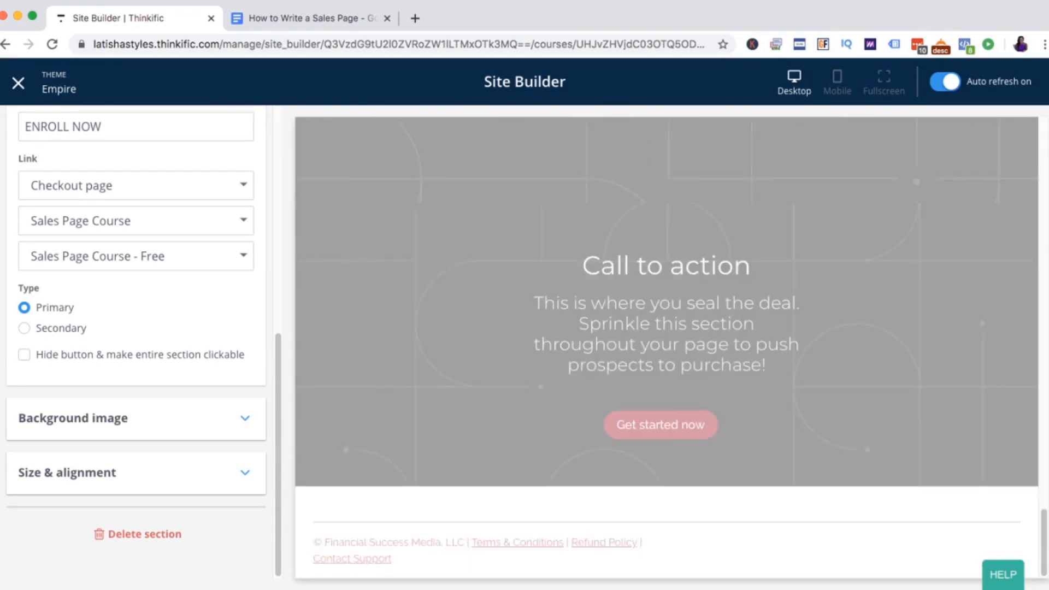
scroll(666, 350, up, 4)
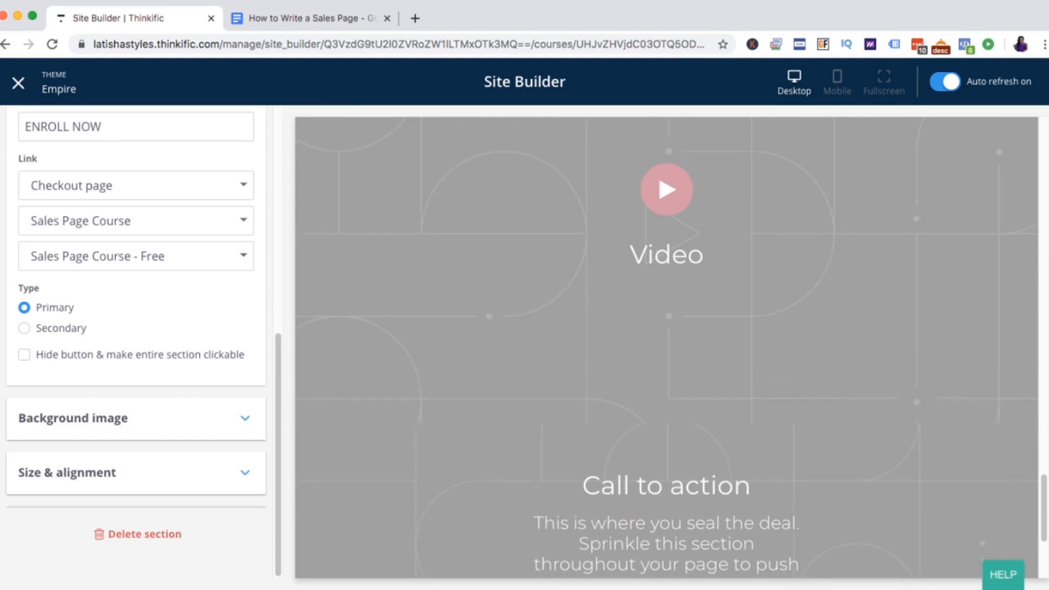
scroll(667, 350, down, 4)
scroll(667, 350, down, 1)
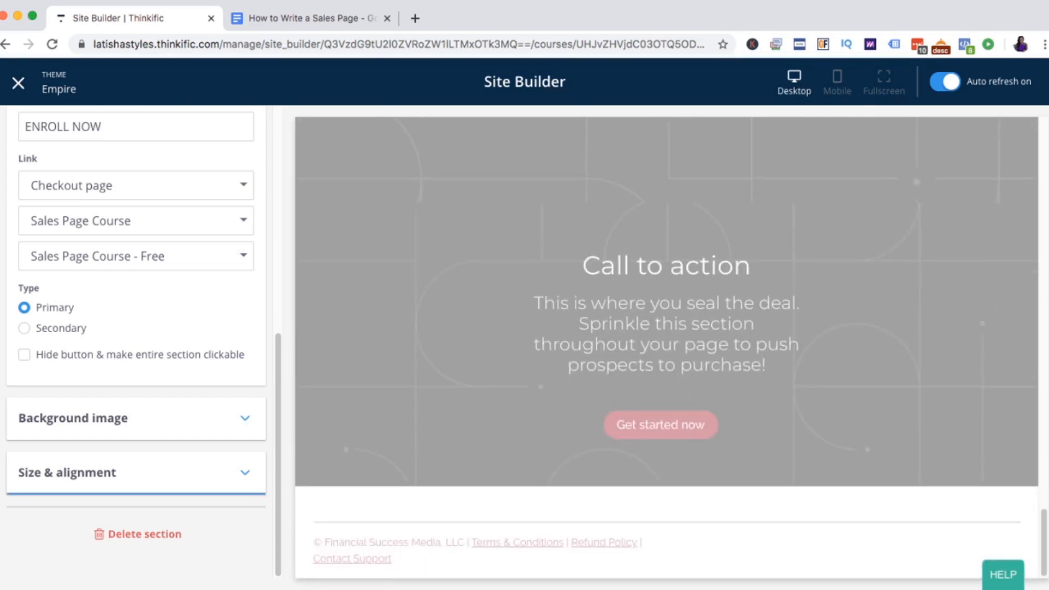
scroll(137, 472, up, 8)
scroll(666, 350, up, 8)
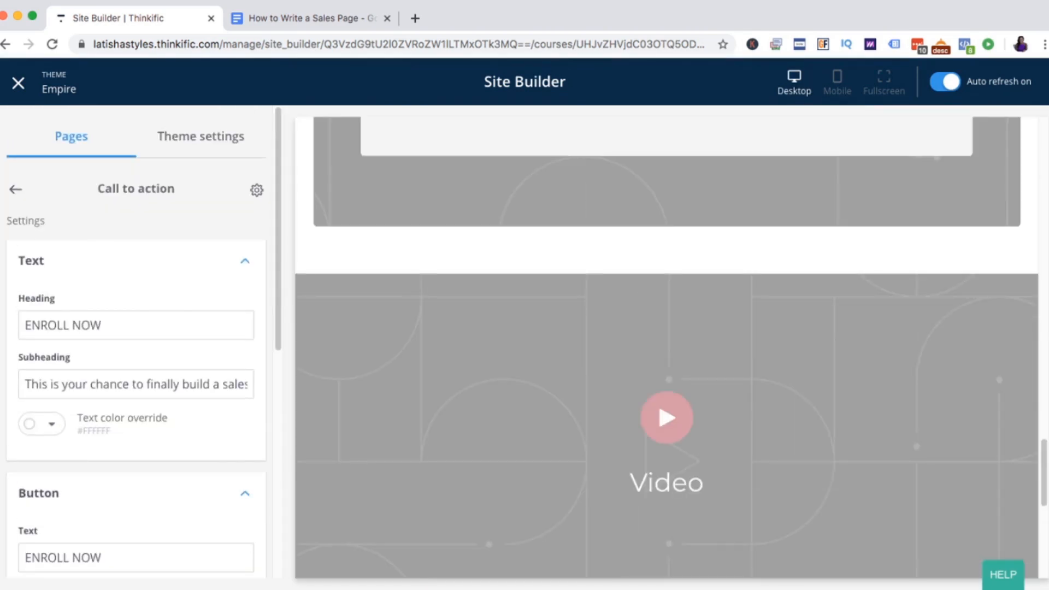
scroll(666, 349, down, 2)
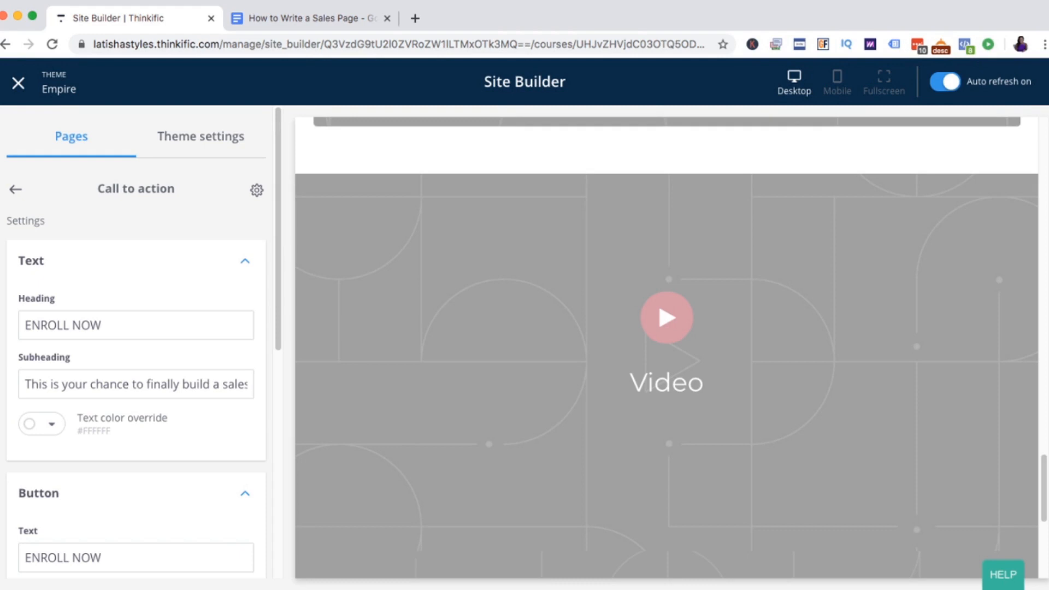
scroll(667, 347, up, 20)
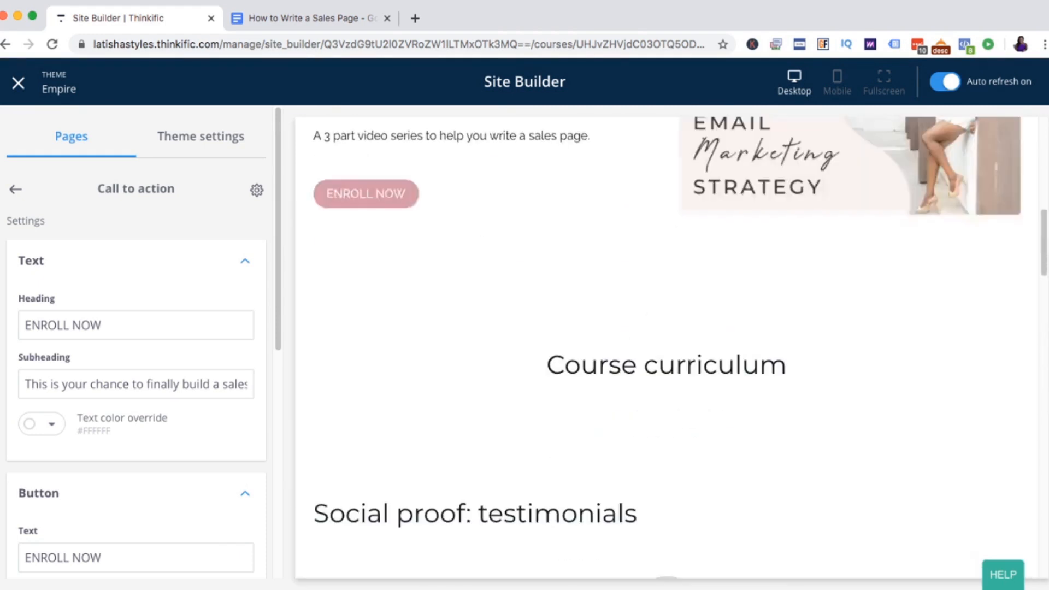
scroll(667, 347, up, 6)
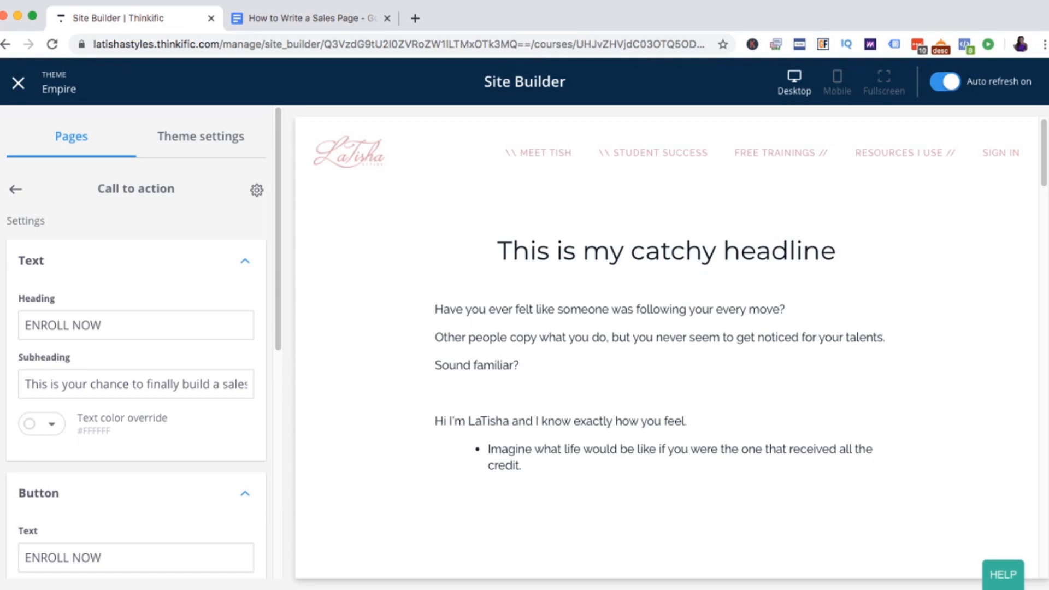
scroll(667, 348, down, 2)
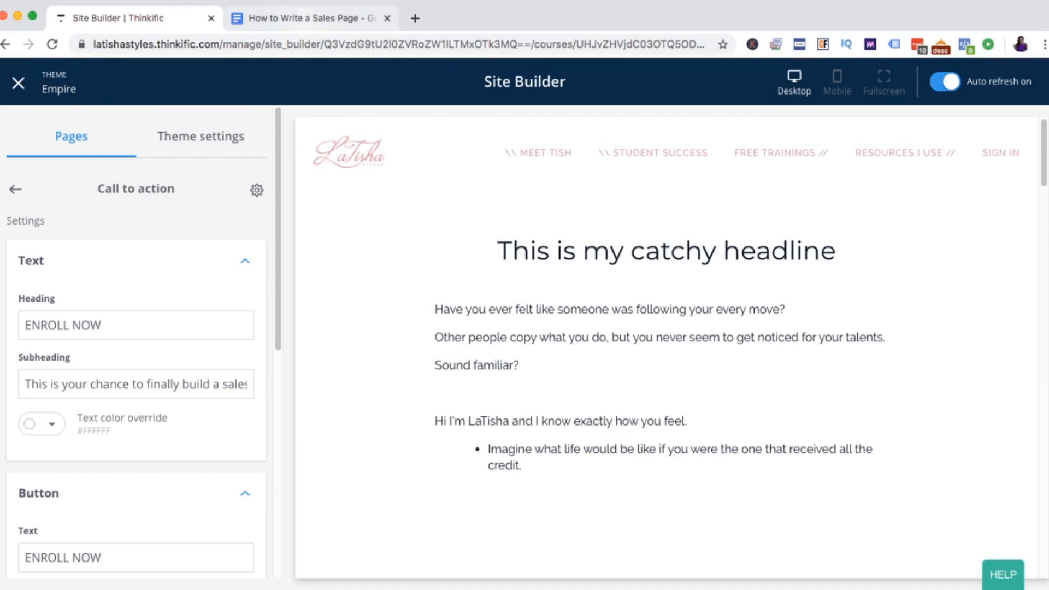
Step: Switch to the sales page outline in Google Docs, review its "What's the Catch?" and final "How to Get it" parts, and return to the beginning
click(306, 18)
click(244, 377)
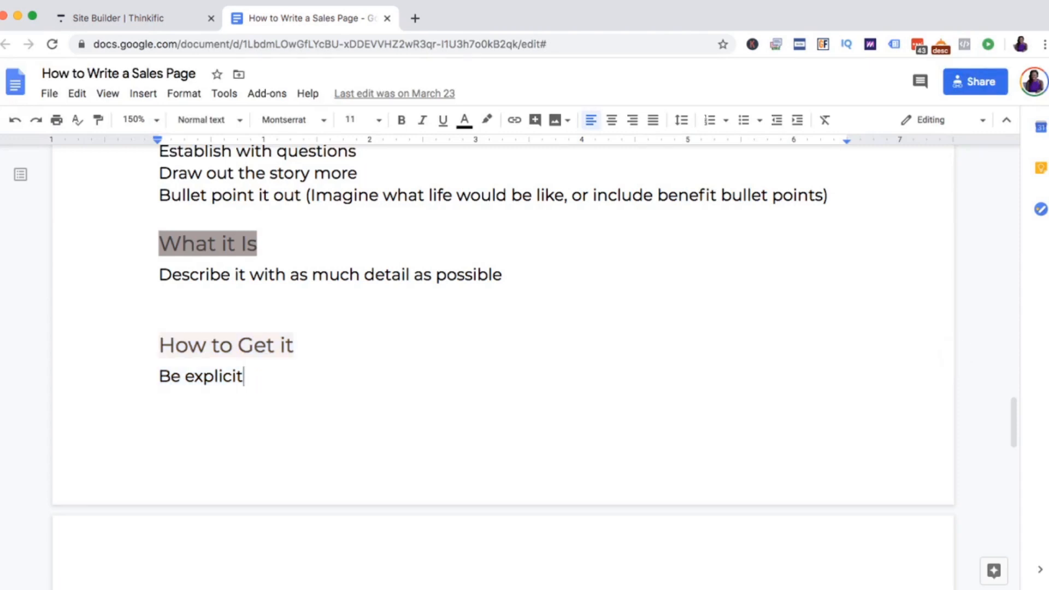
scroll(502, 360, down, 5)
scroll(503, 361, down, 3)
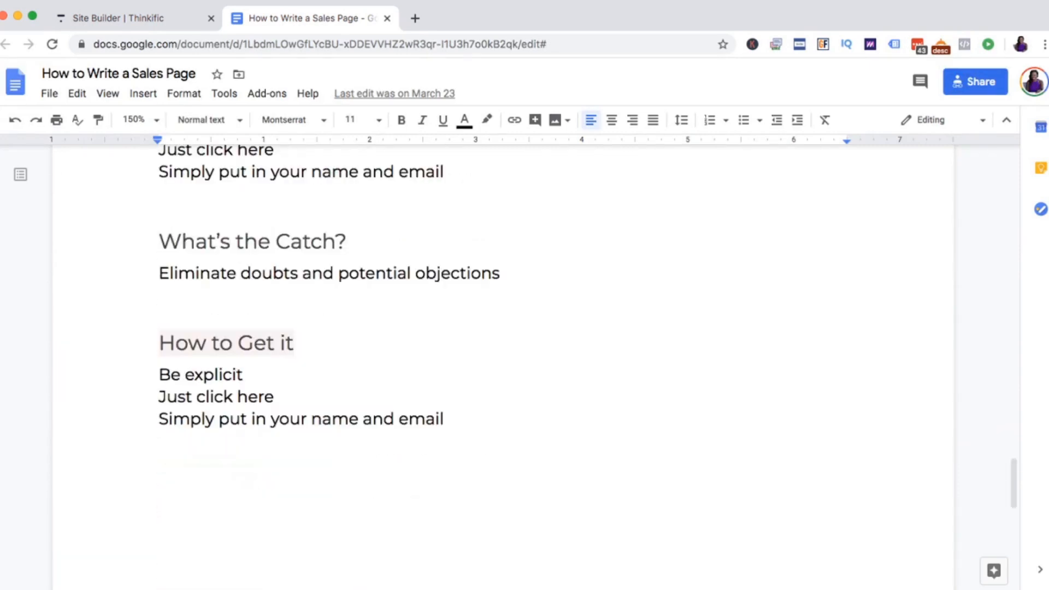
scroll(503, 361, down, 1)
scroll(503, 360, up, 2)
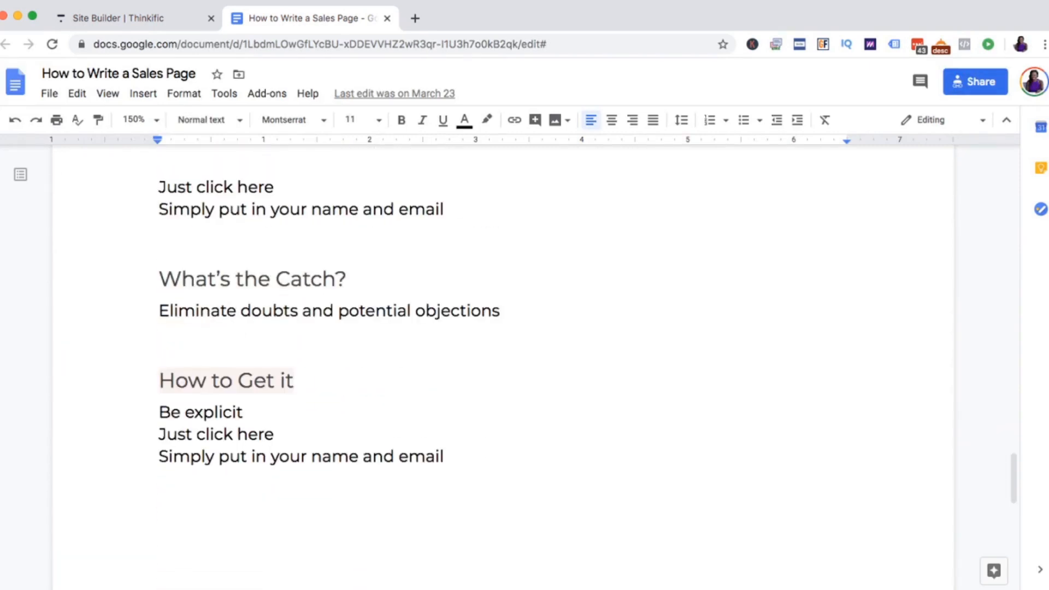
drag(160, 279, 158, 353)
click(275, 434)
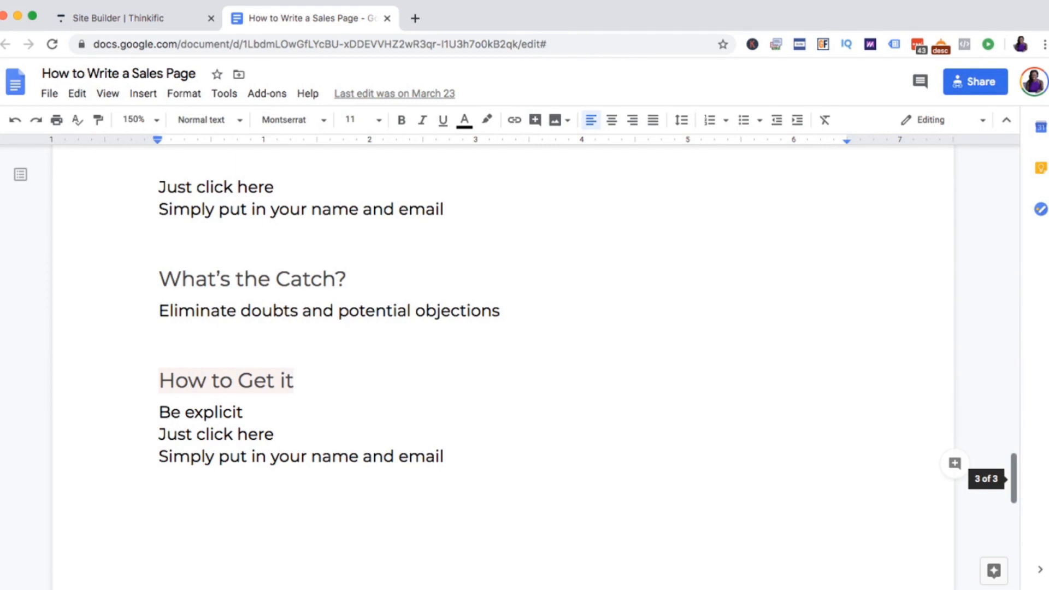
scroll(587, 342, up, 1)
scroll(503, 366, up, 20)
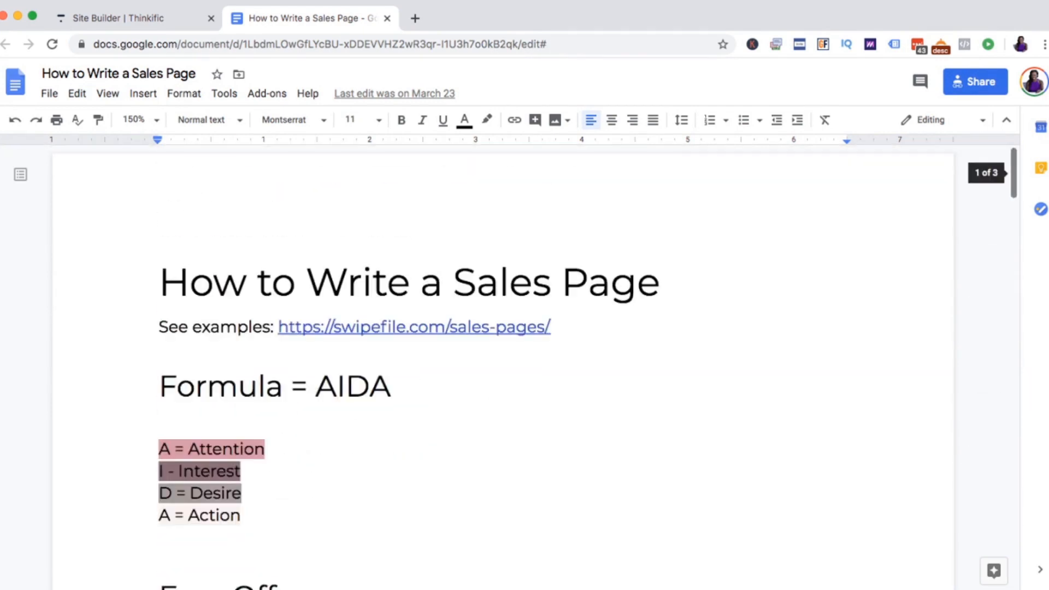